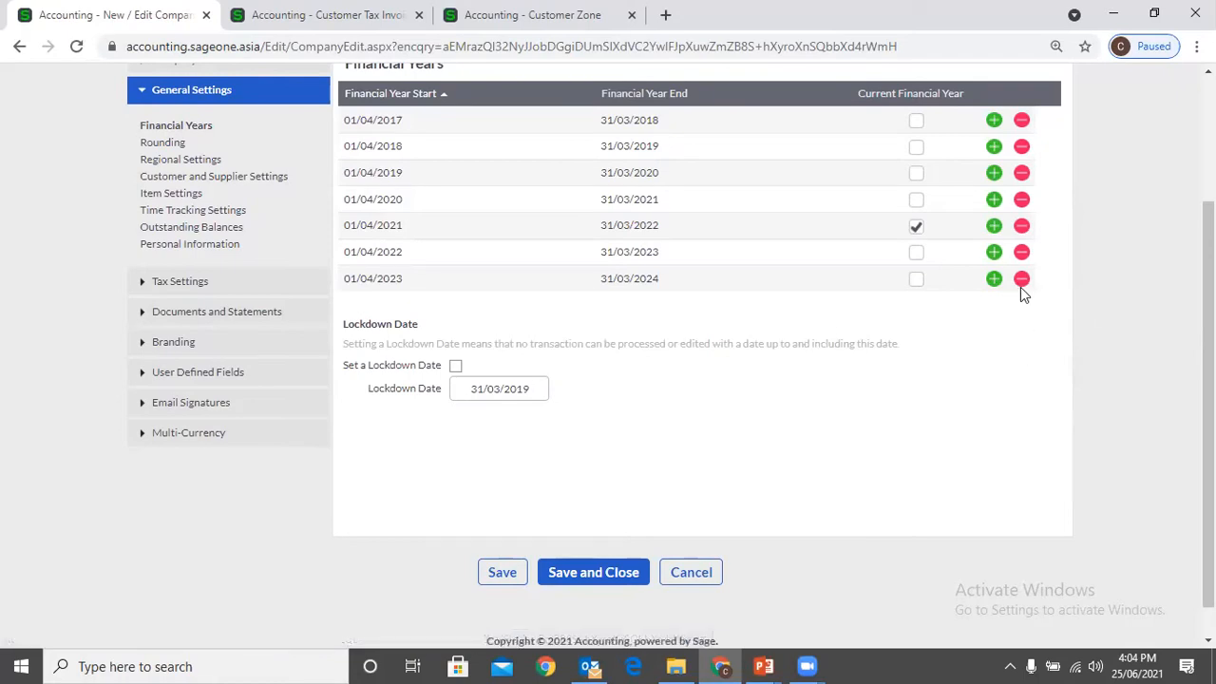
Remove the financial year running from 01/04/2023 to 31/03/2024 from the Financial Years list
click(1021, 280)
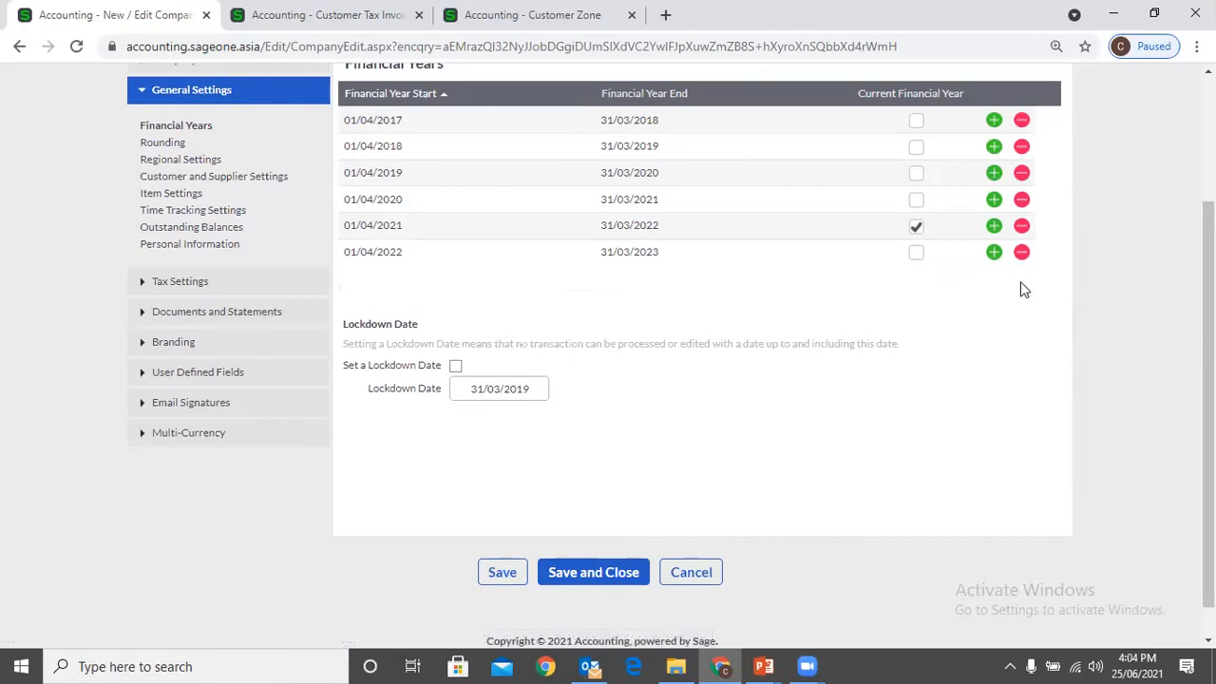
click(425, 235)
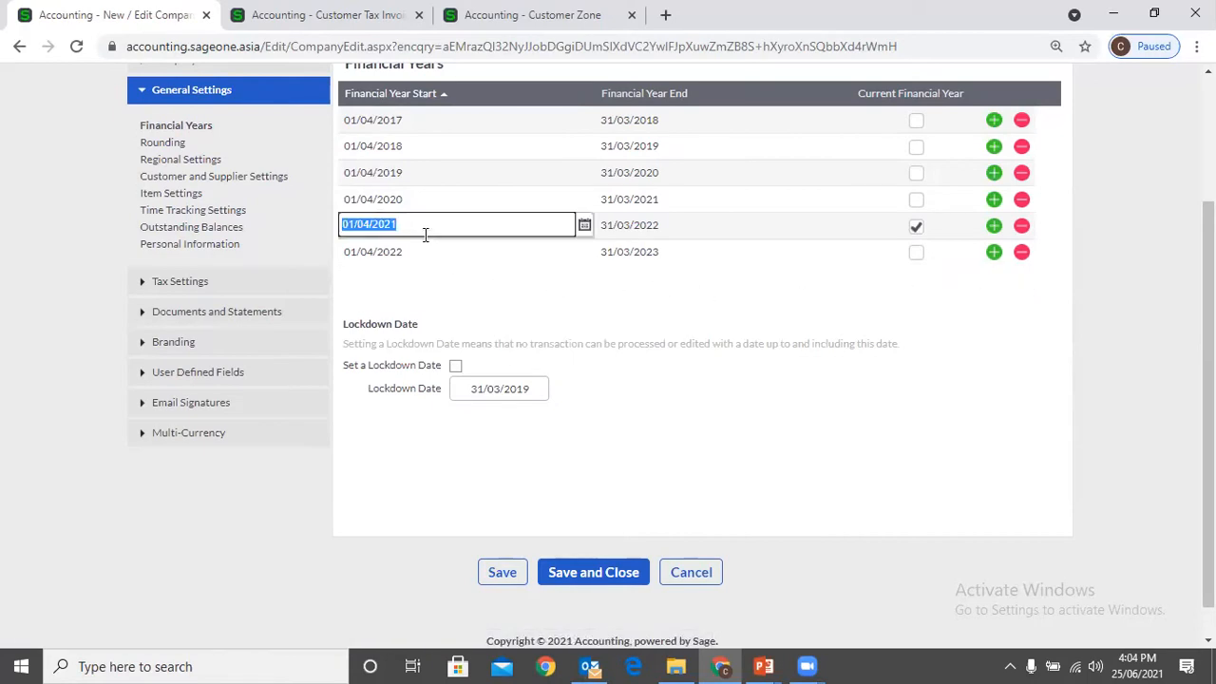
click(634, 225)
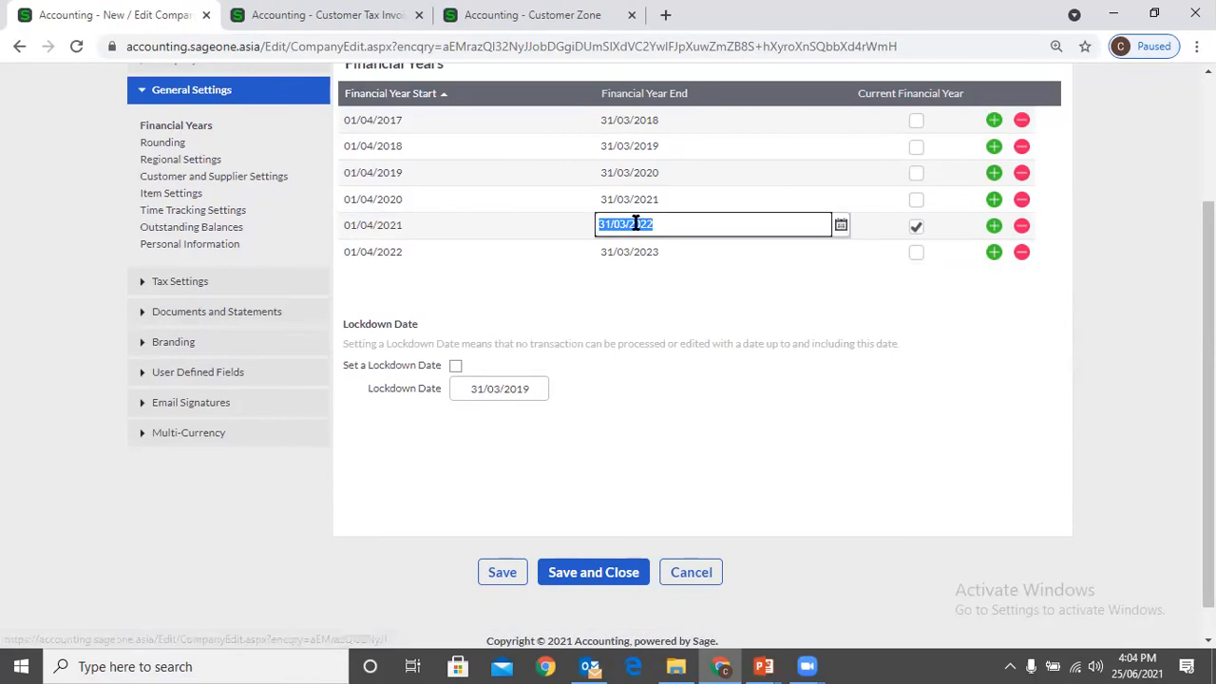
click(483, 228)
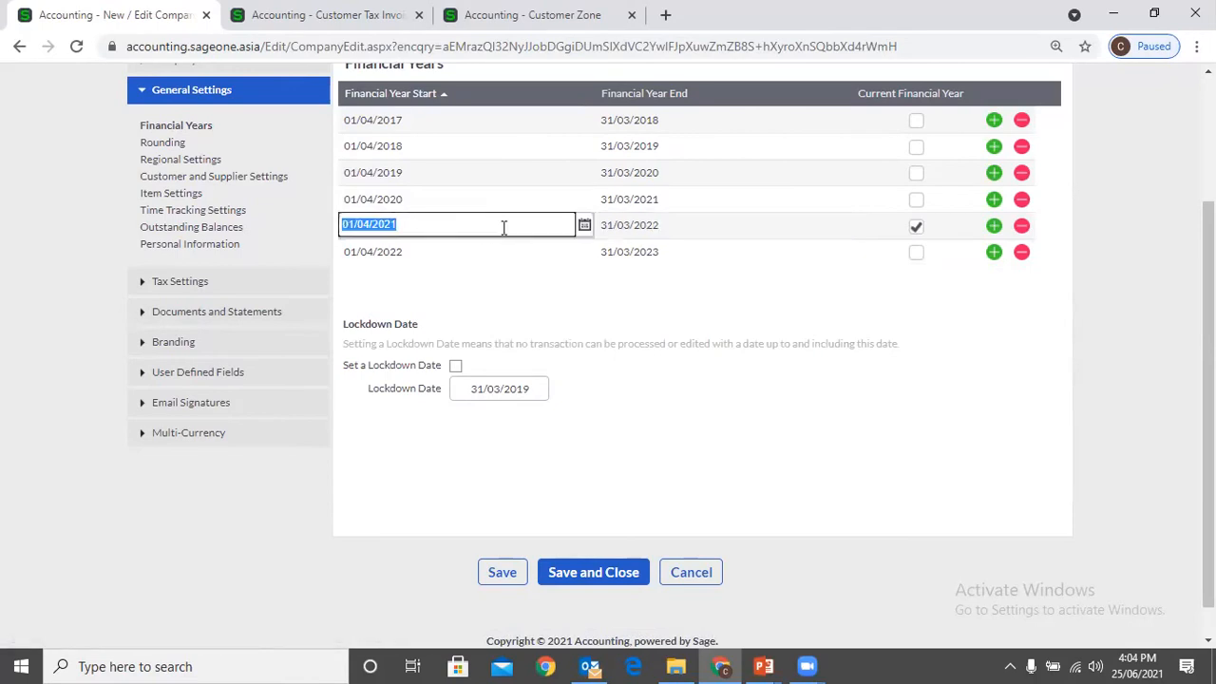
click(583, 228)
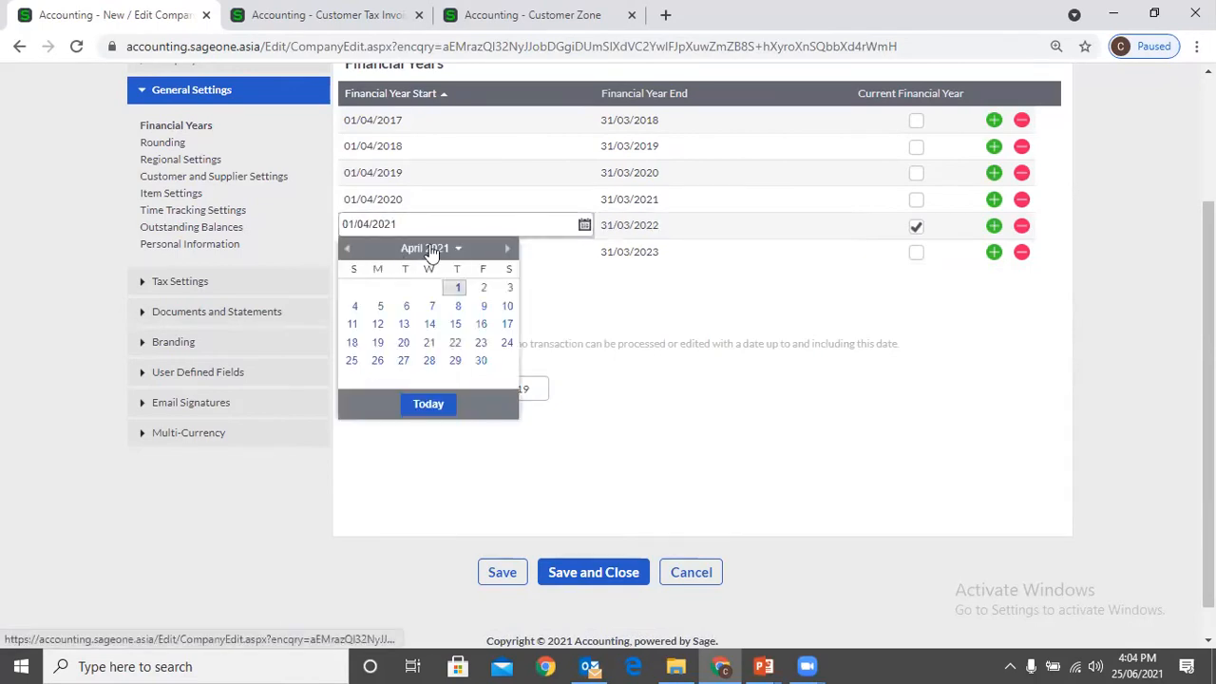
click(430, 249)
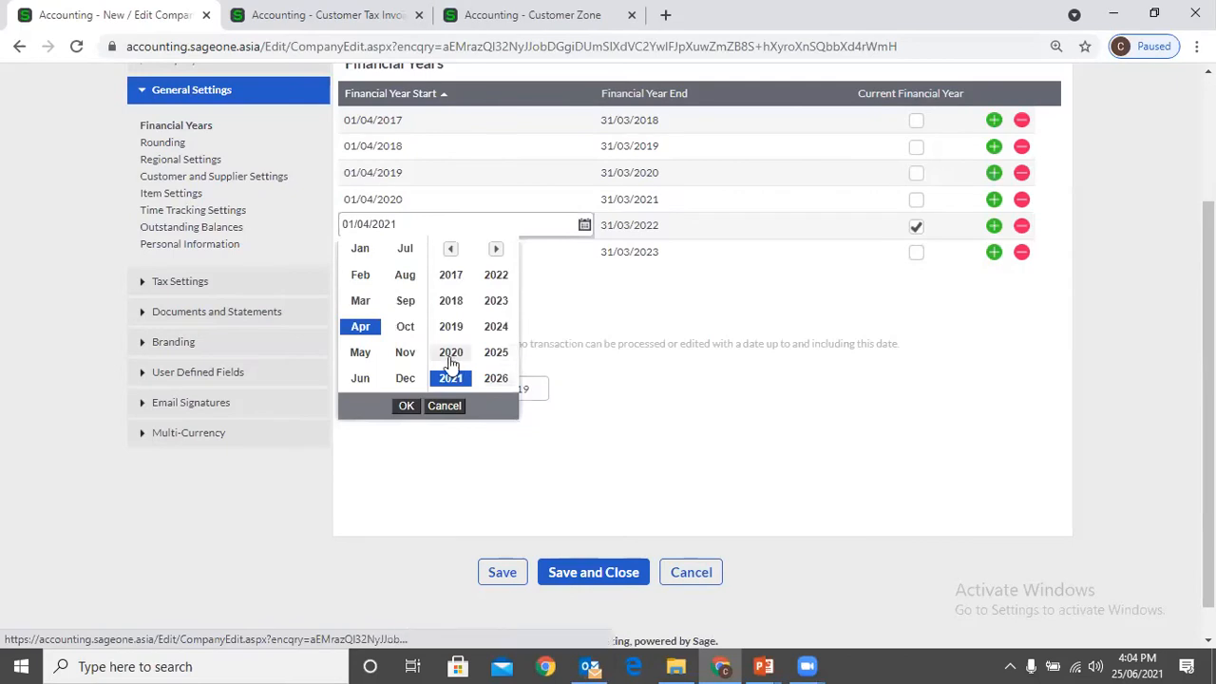
click(594, 394)
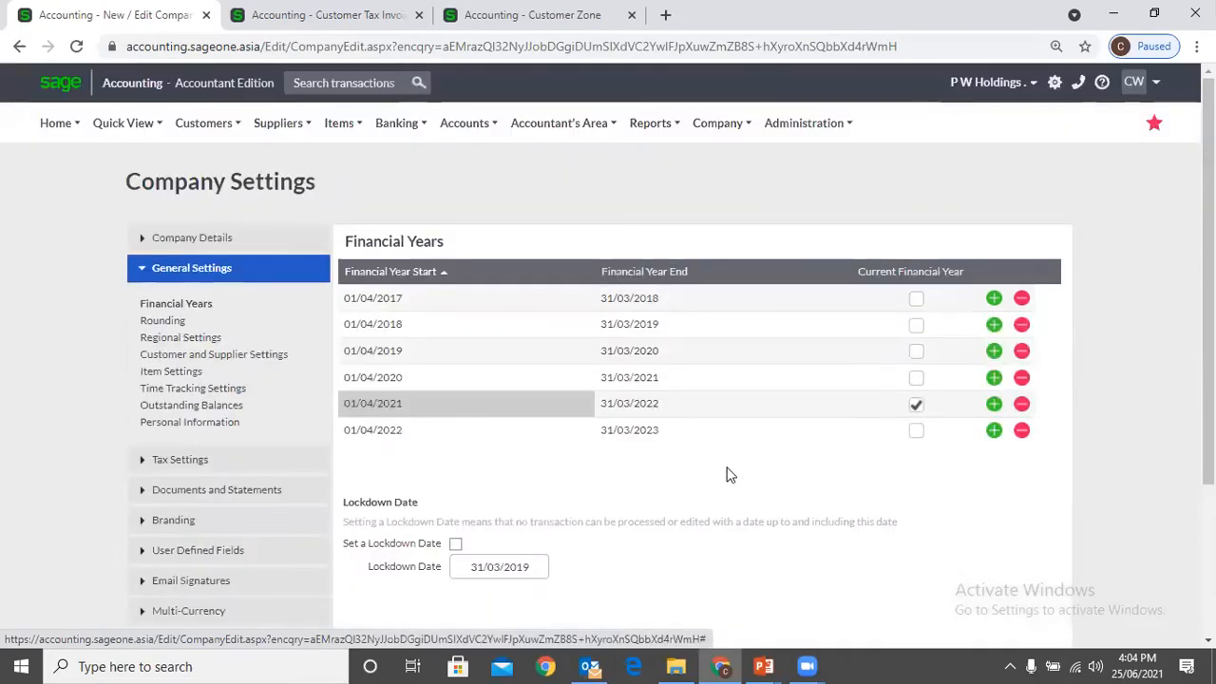
scroll(950, 494, down, 1)
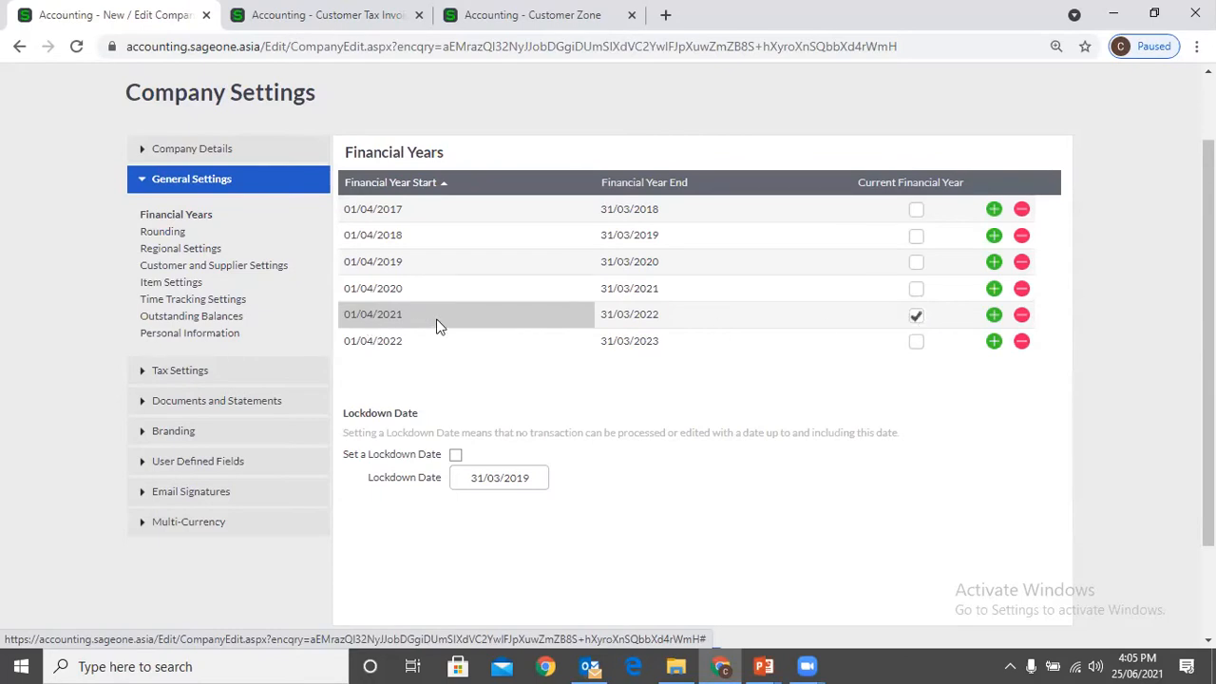
click(997, 81)
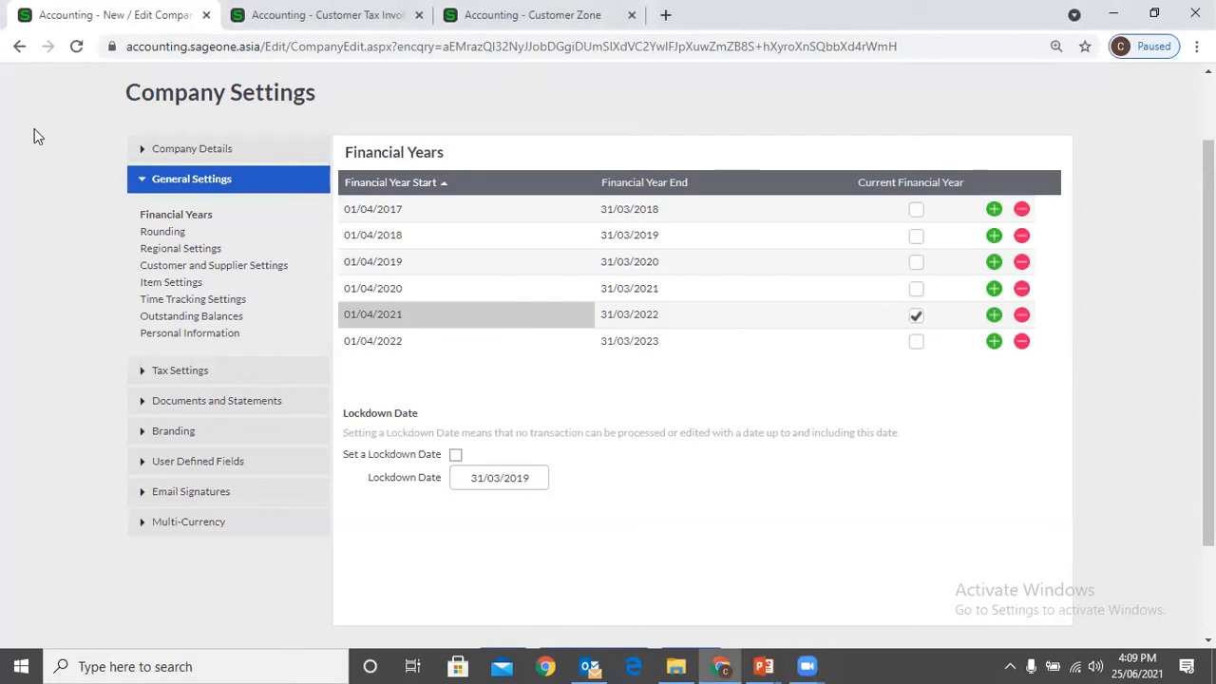
click(413, 291)
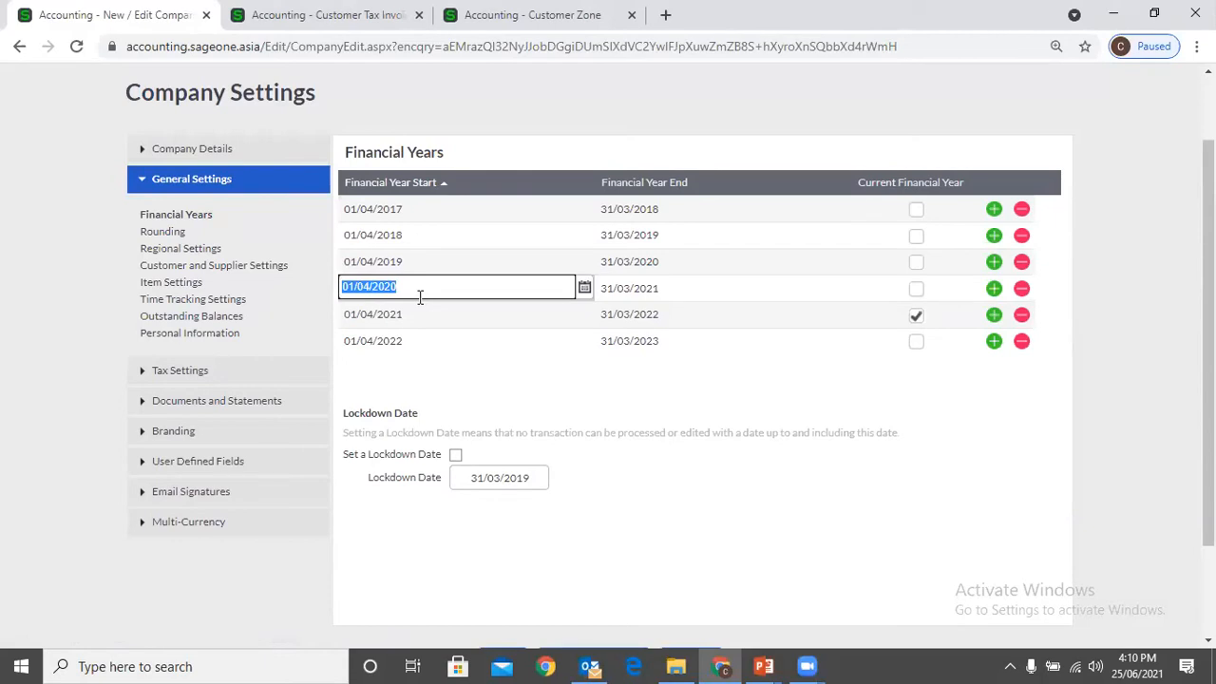
click(646, 410)
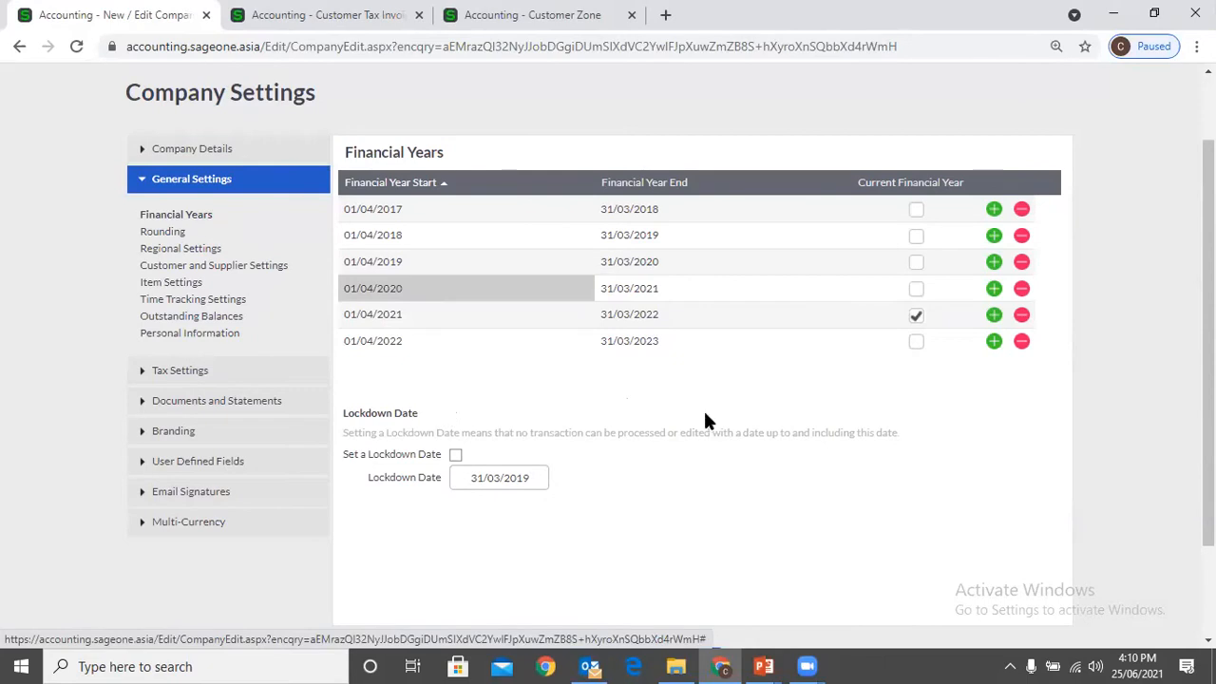
Enable the Set a Lockdown Date option for the company
scroll(698, 427, down, 1)
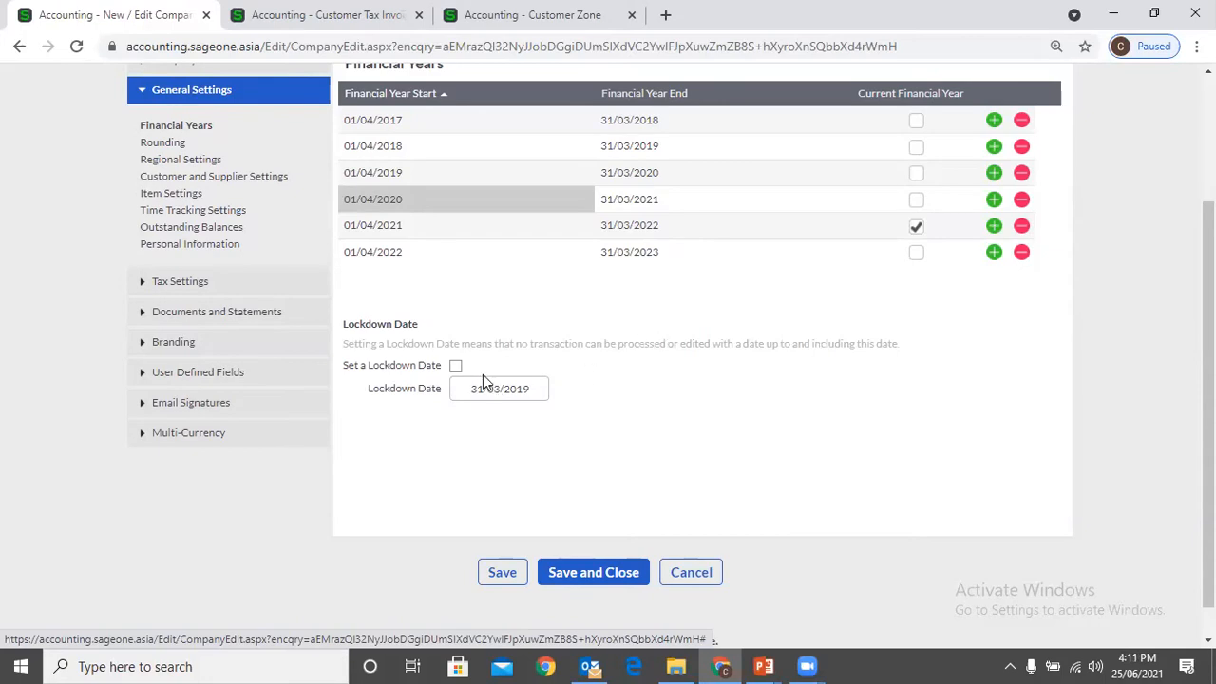
click(455, 366)
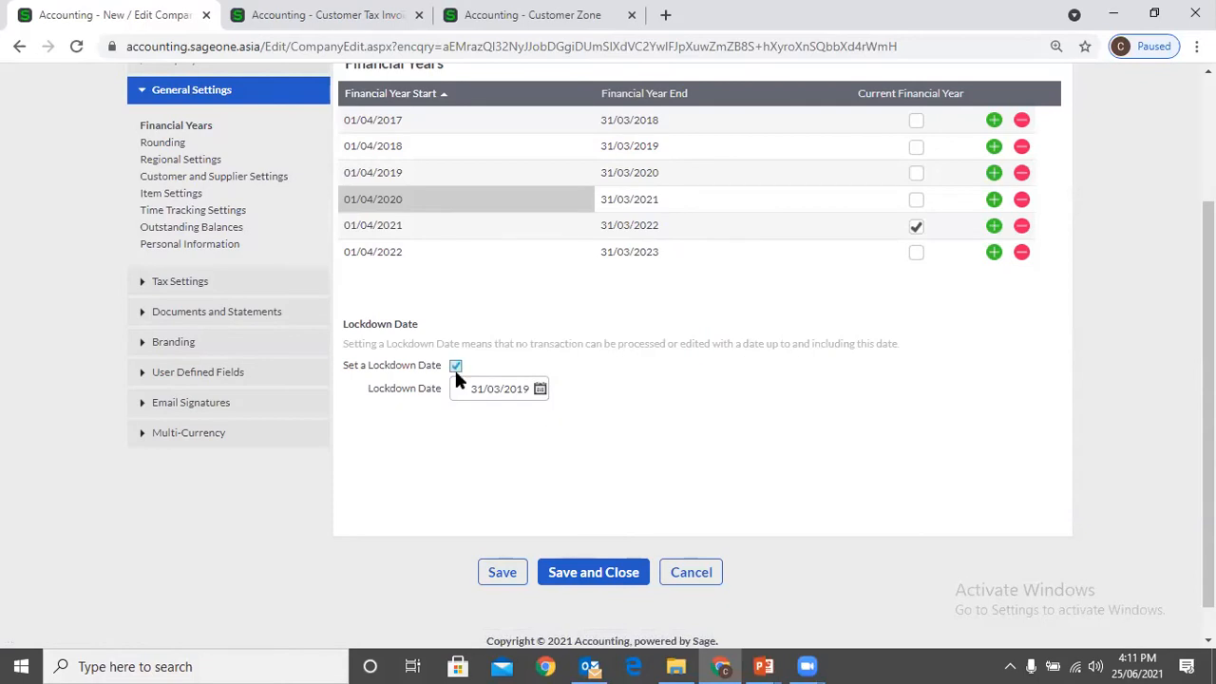
click(477, 395)
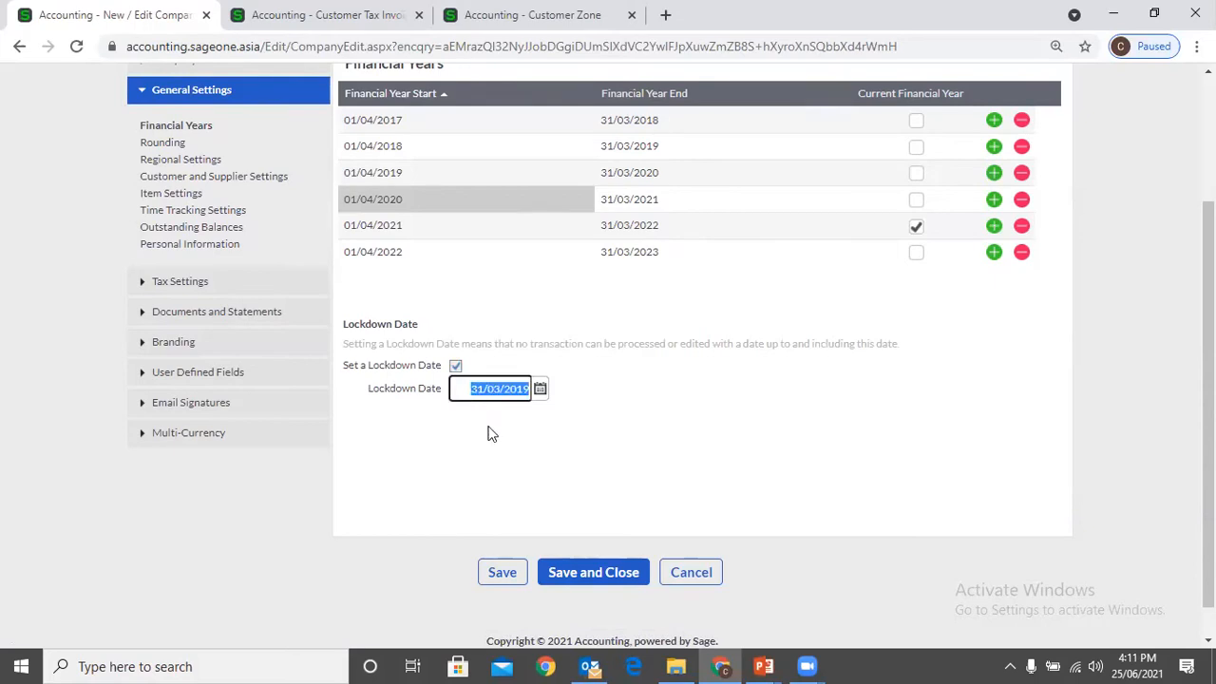
click(492, 434)
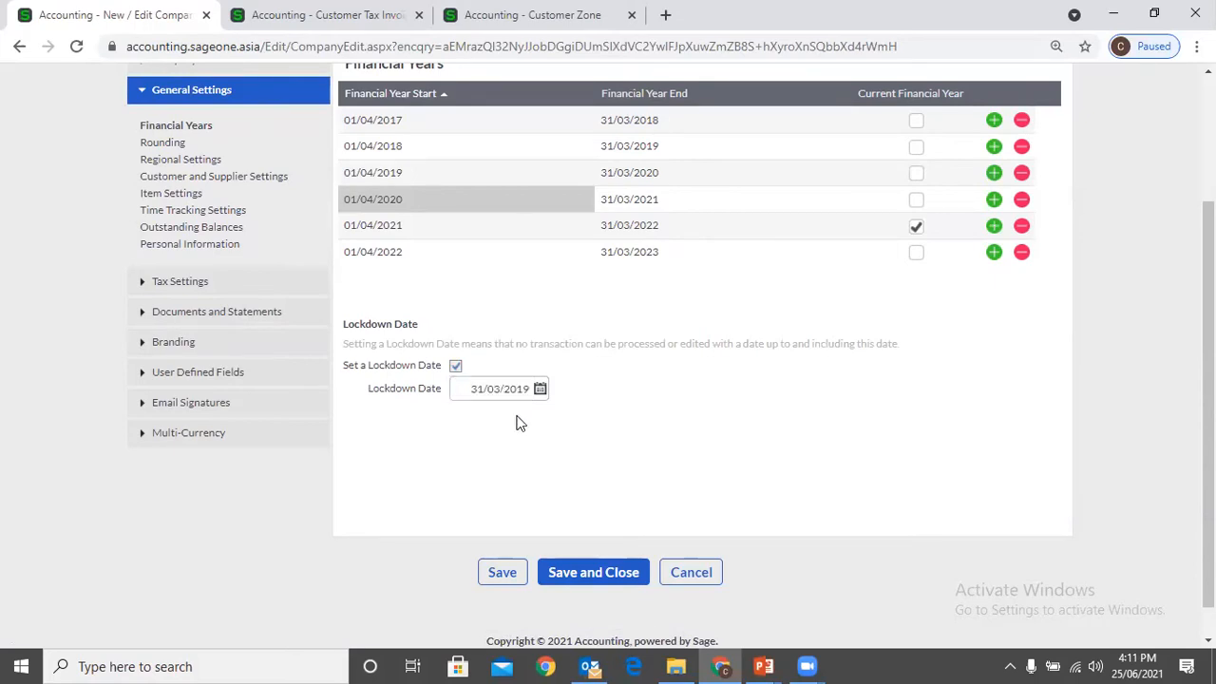
click(494, 390)
click(718, 421)
click(478, 392)
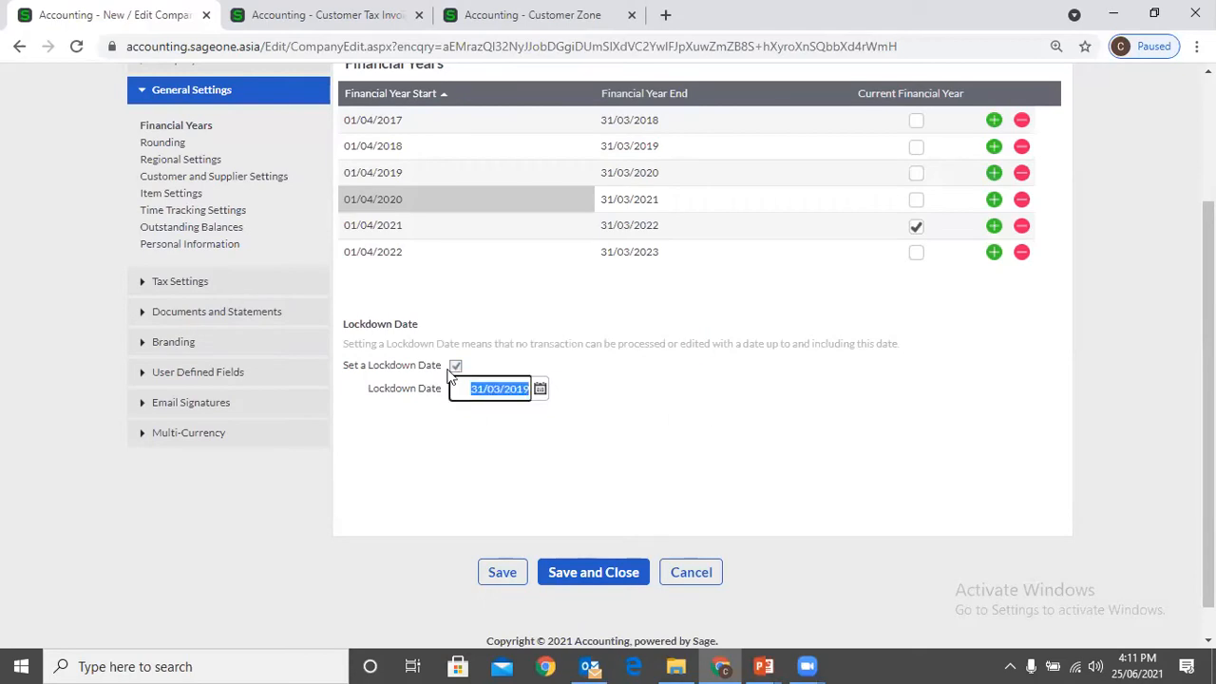
click(503, 389)
click(596, 418)
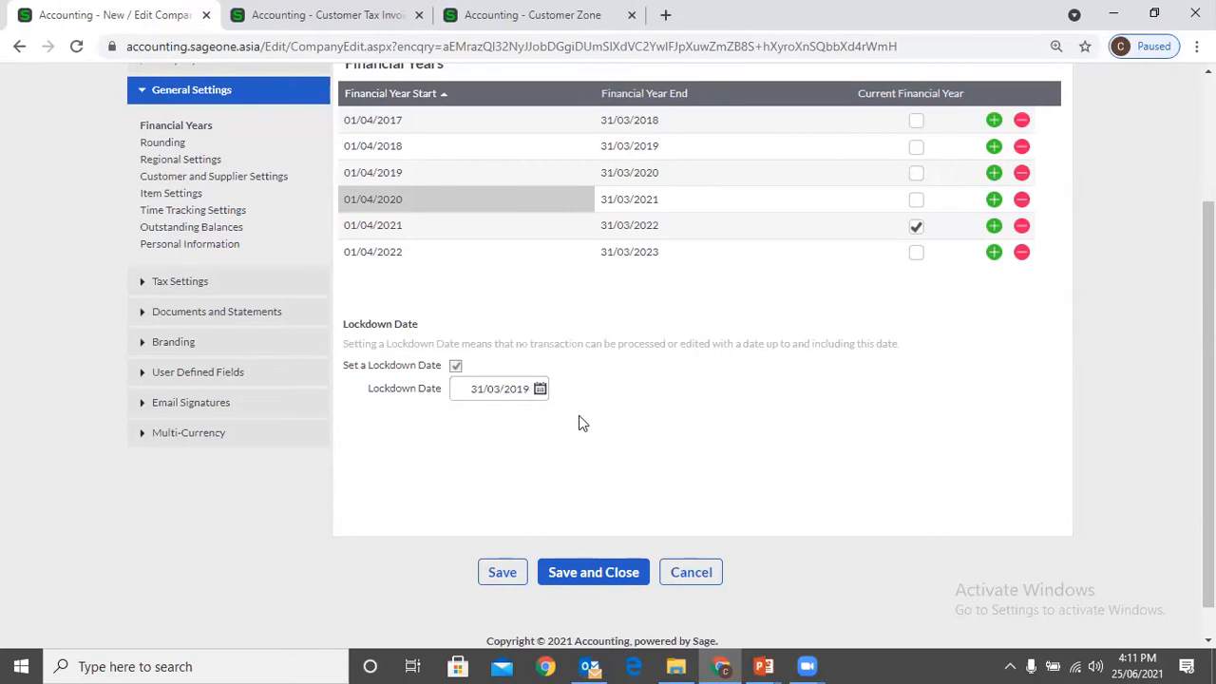
click(487, 391)
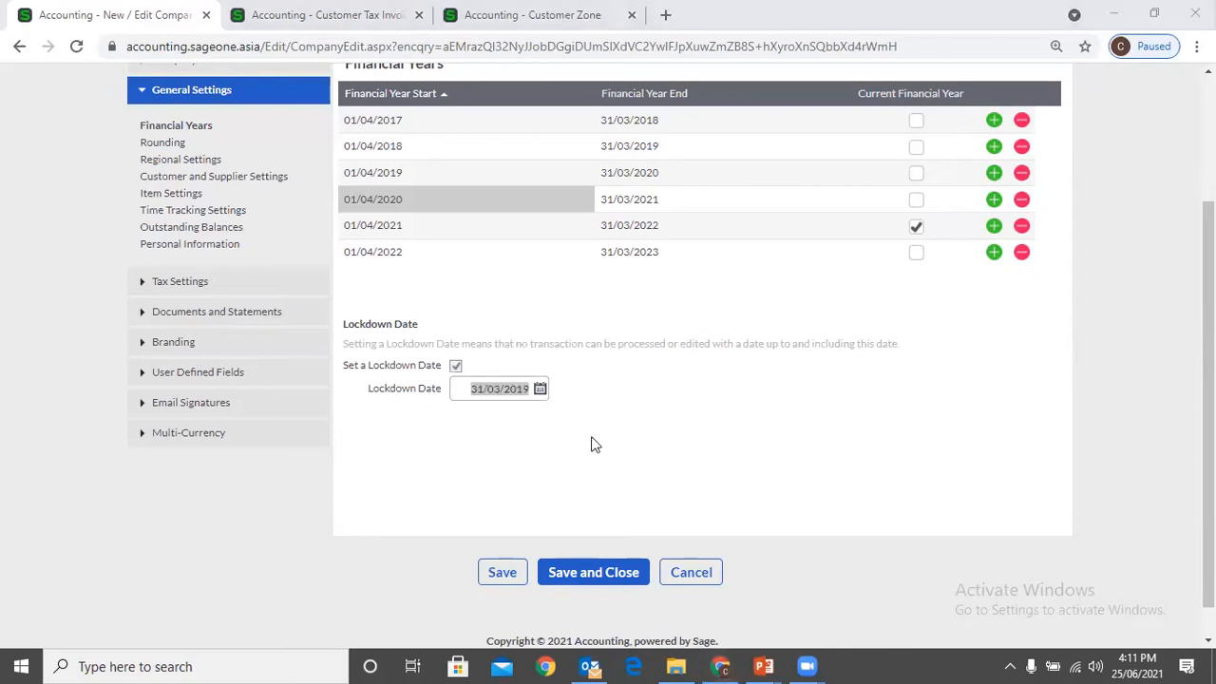
click(496, 390)
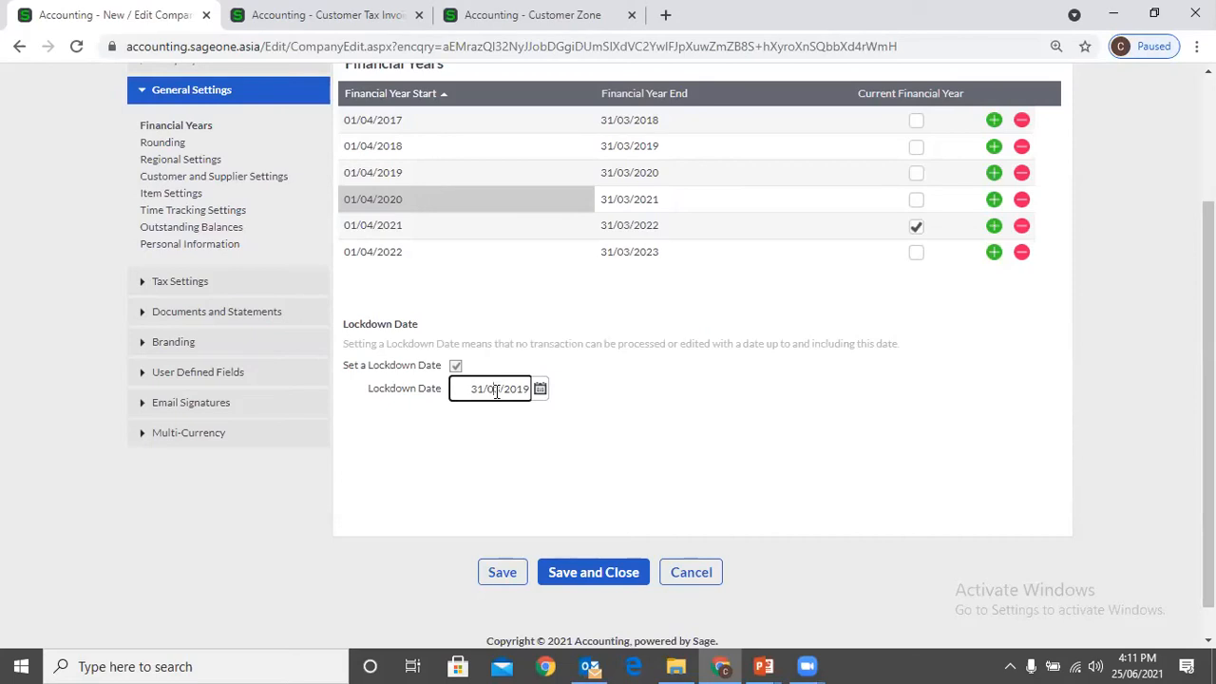
click(588, 407)
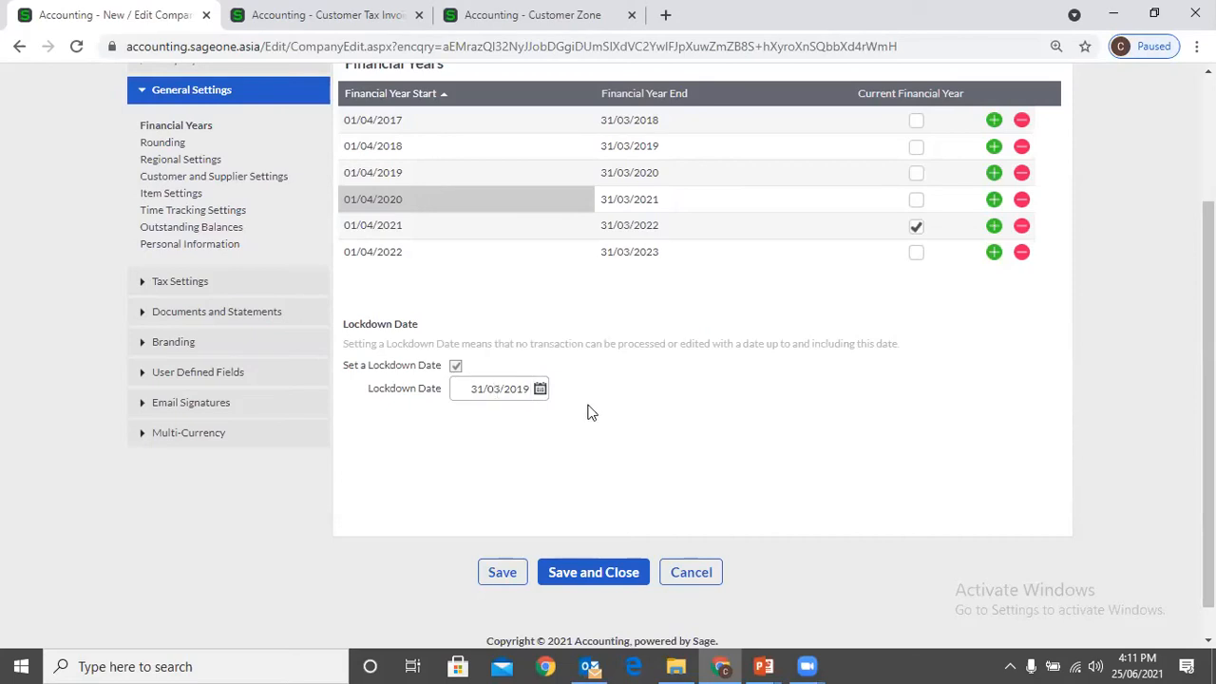
click(456, 364)
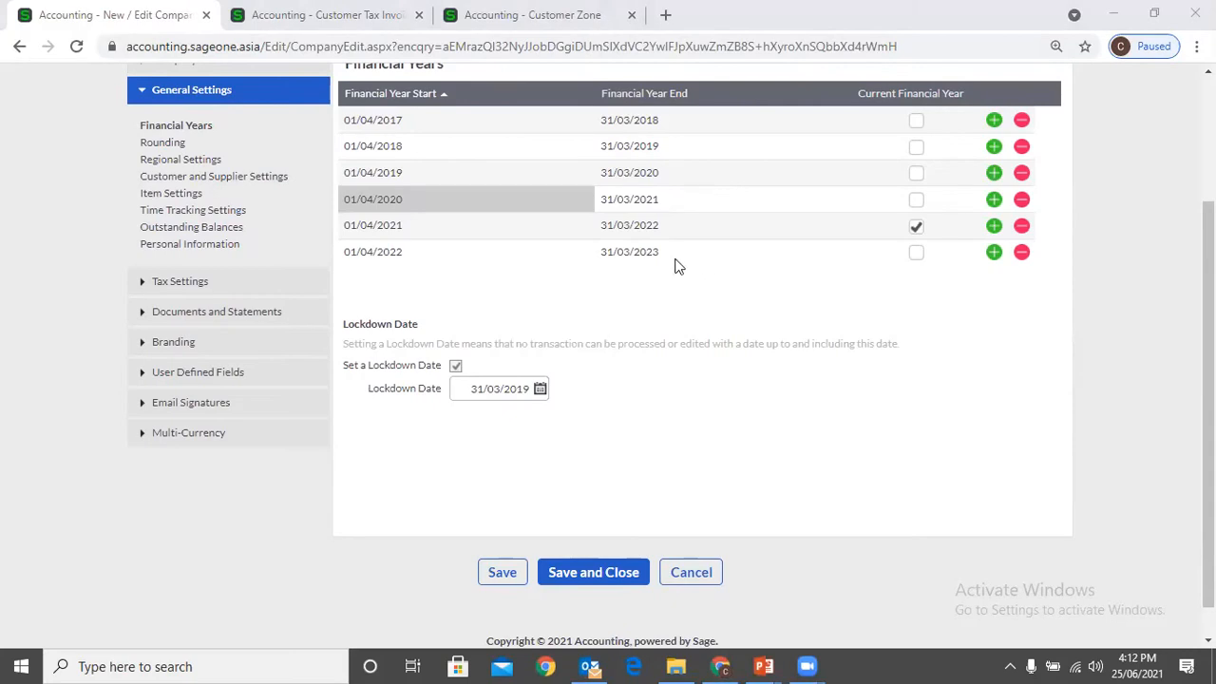
click(629, 252)
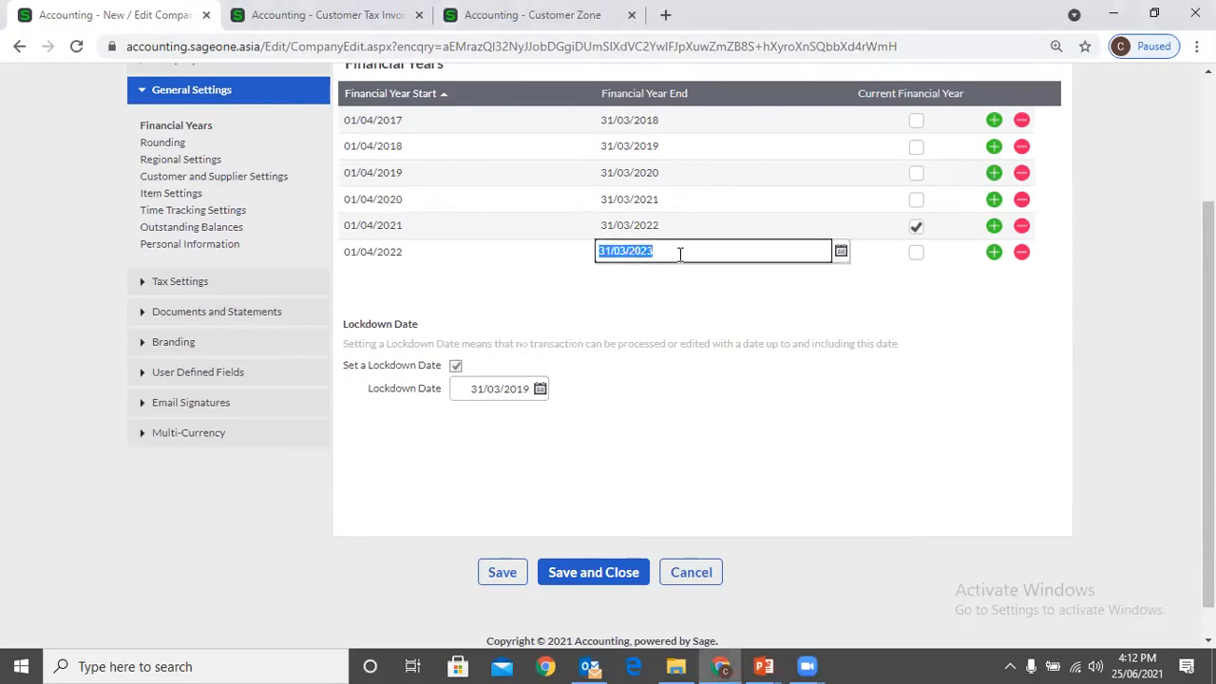
click(720, 300)
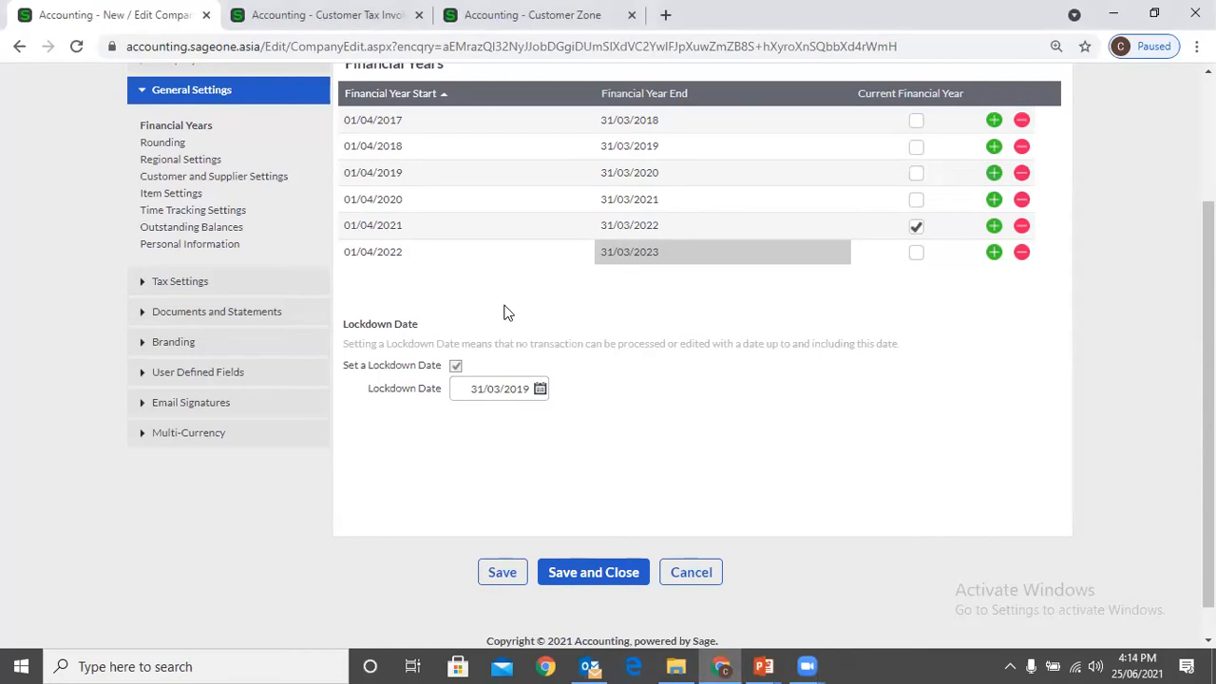
Set the company's lockdown date to 31/03/2021
click(487, 389)
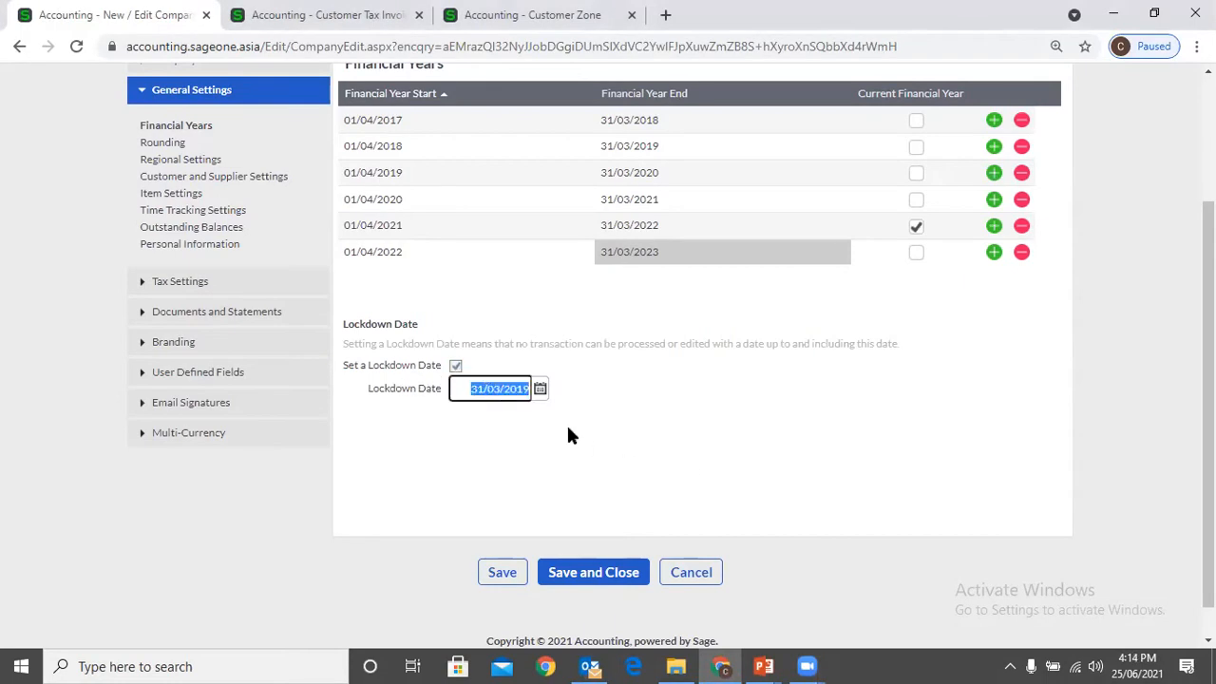
click(540, 391)
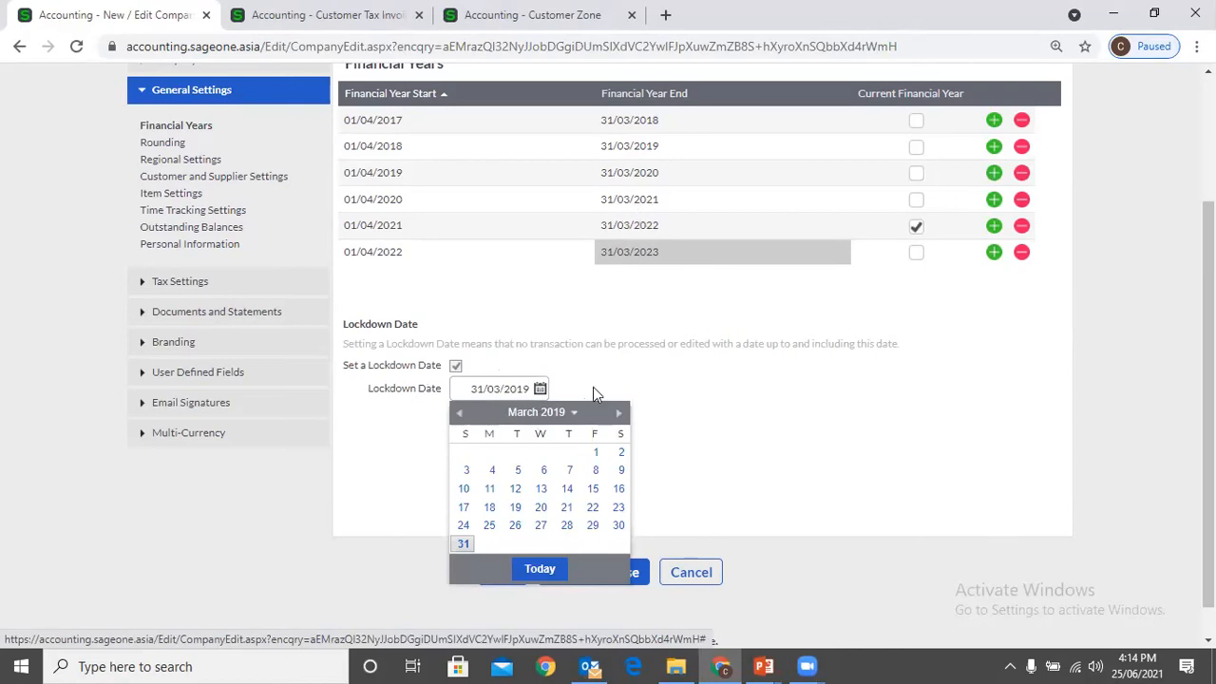
click(563, 415)
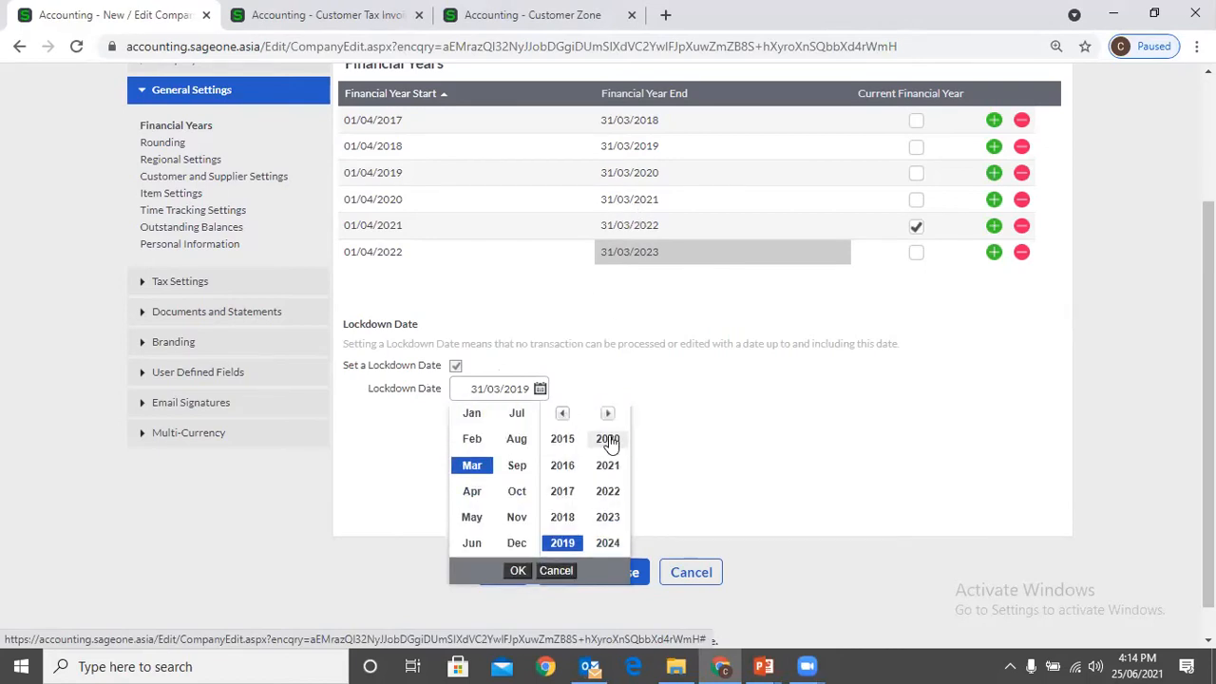
click(609, 465)
click(518, 570)
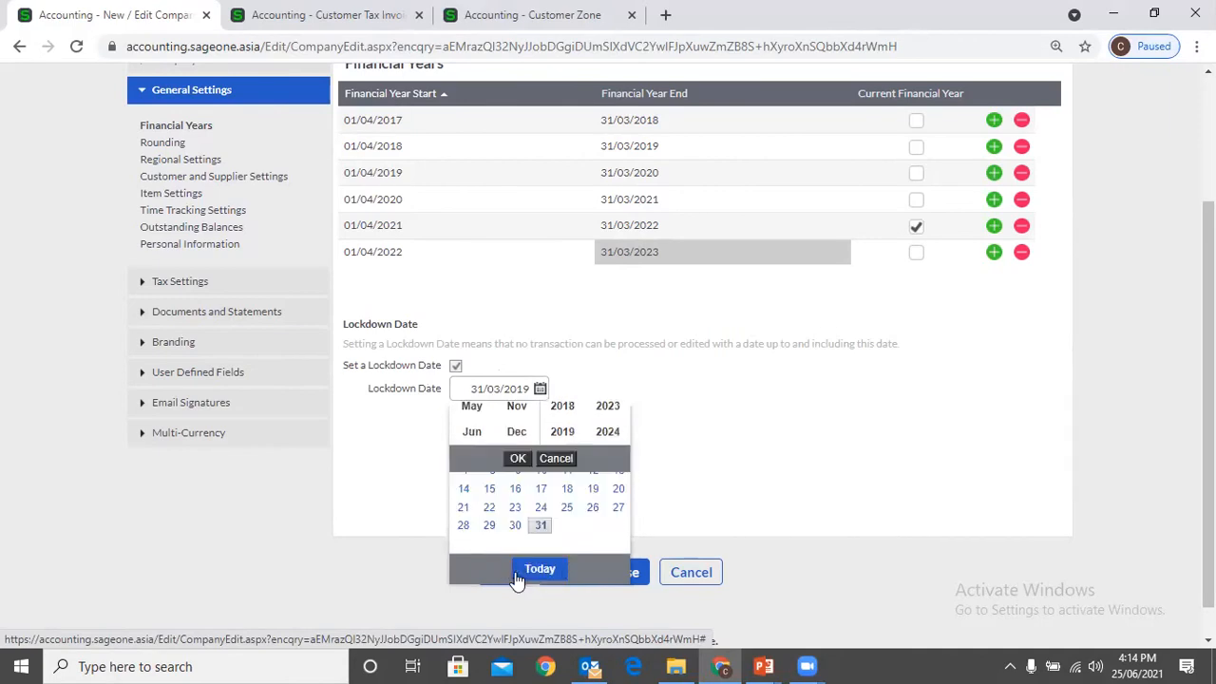
click(540, 525)
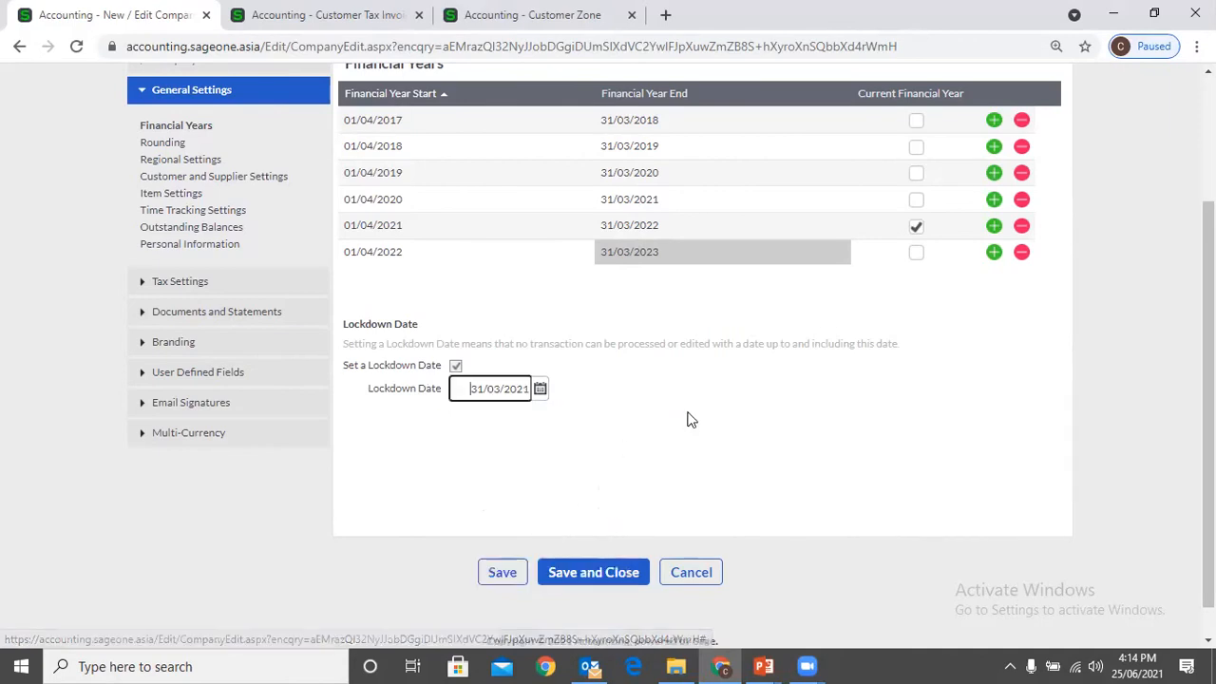
key(Tab)
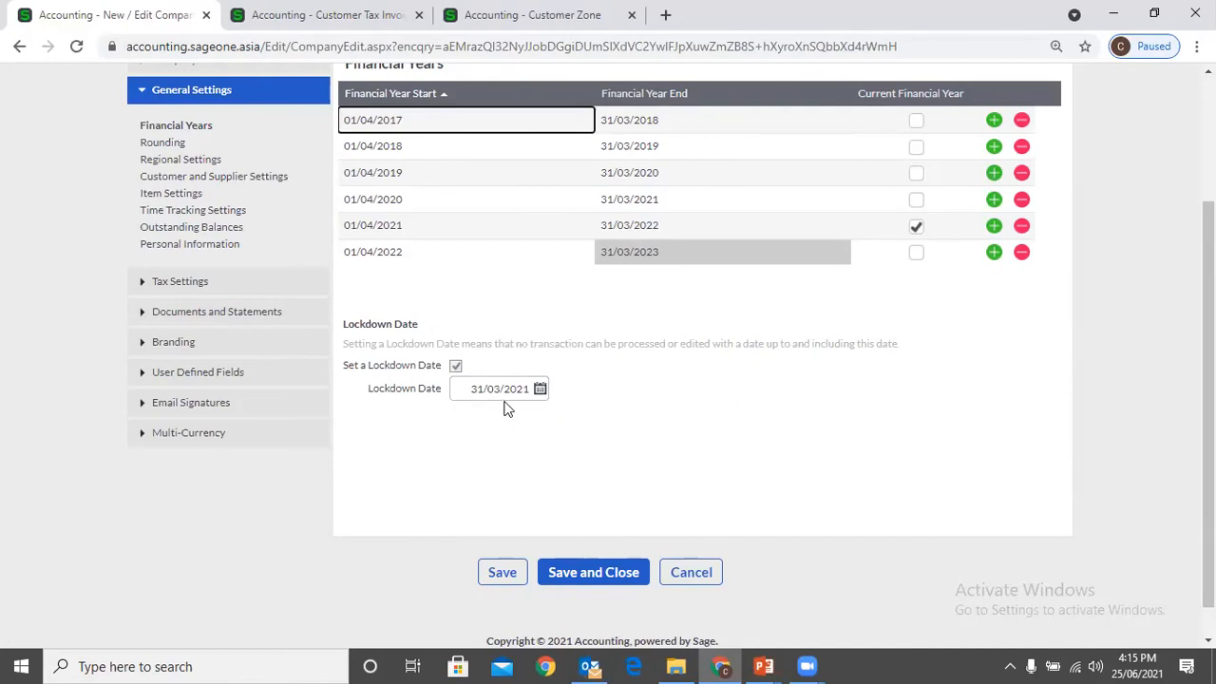
click(705, 430)
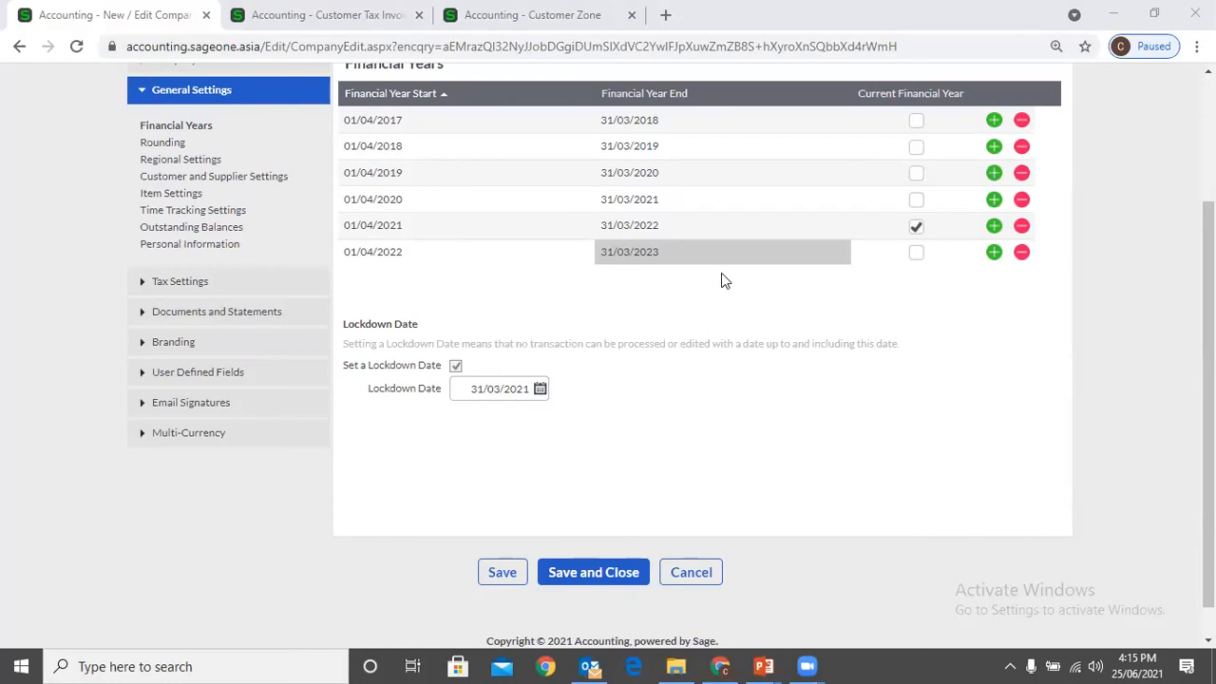
click(691, 228)
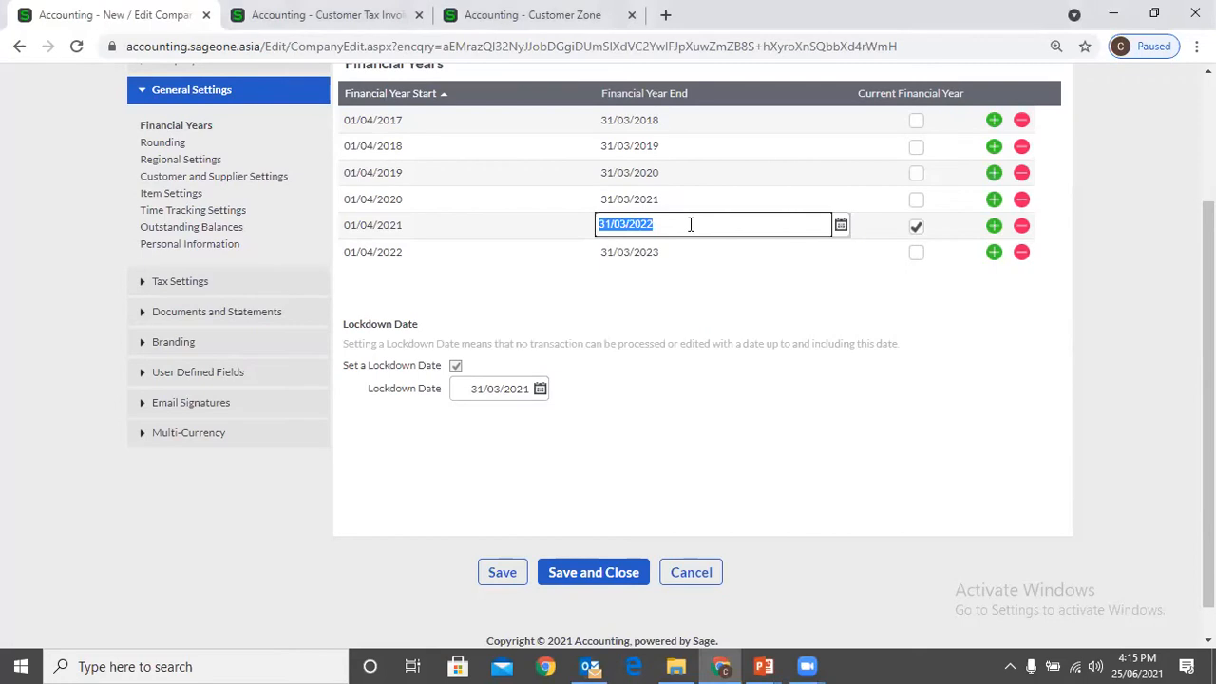
click(724, 287)
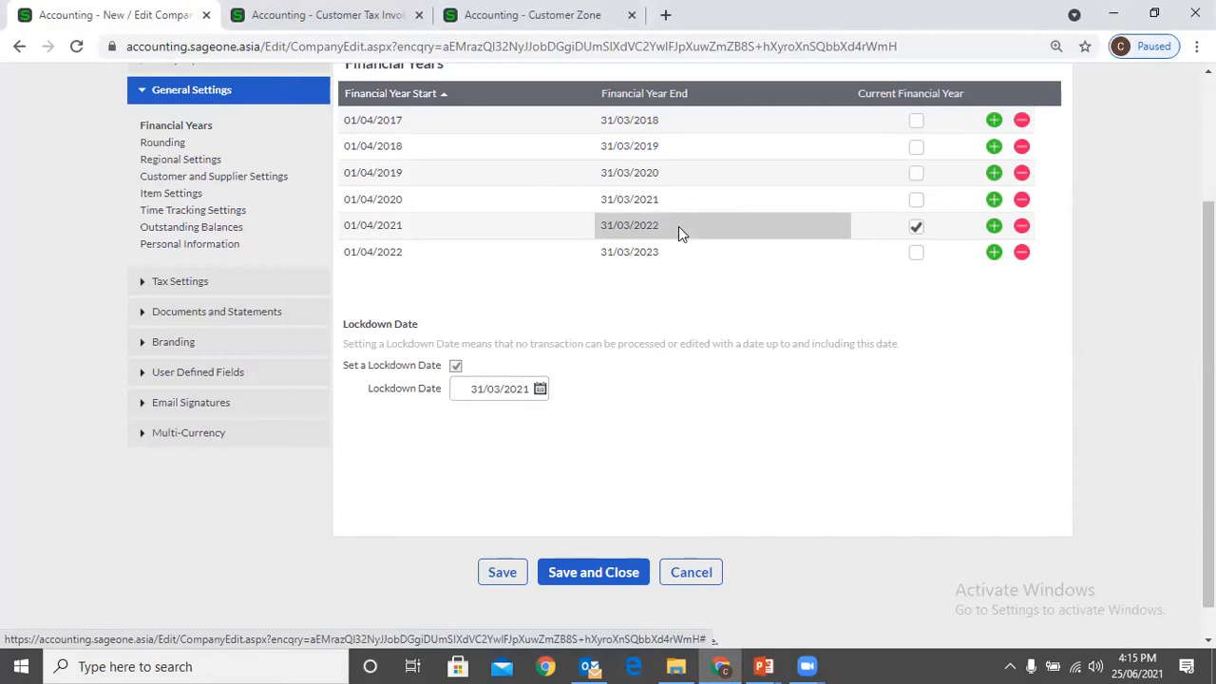
Remove the financial year starting 01/04/2022 and add it back following the year that starts 01/04/2021
click(1023, 253)
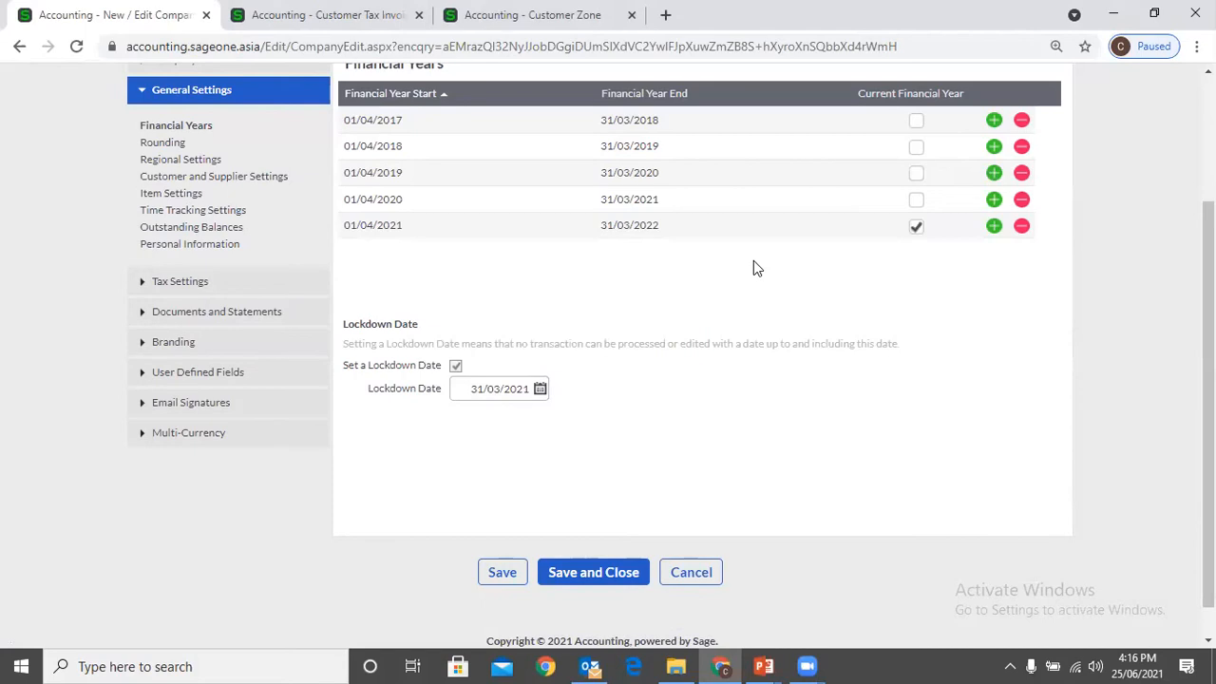
click(994, 226)
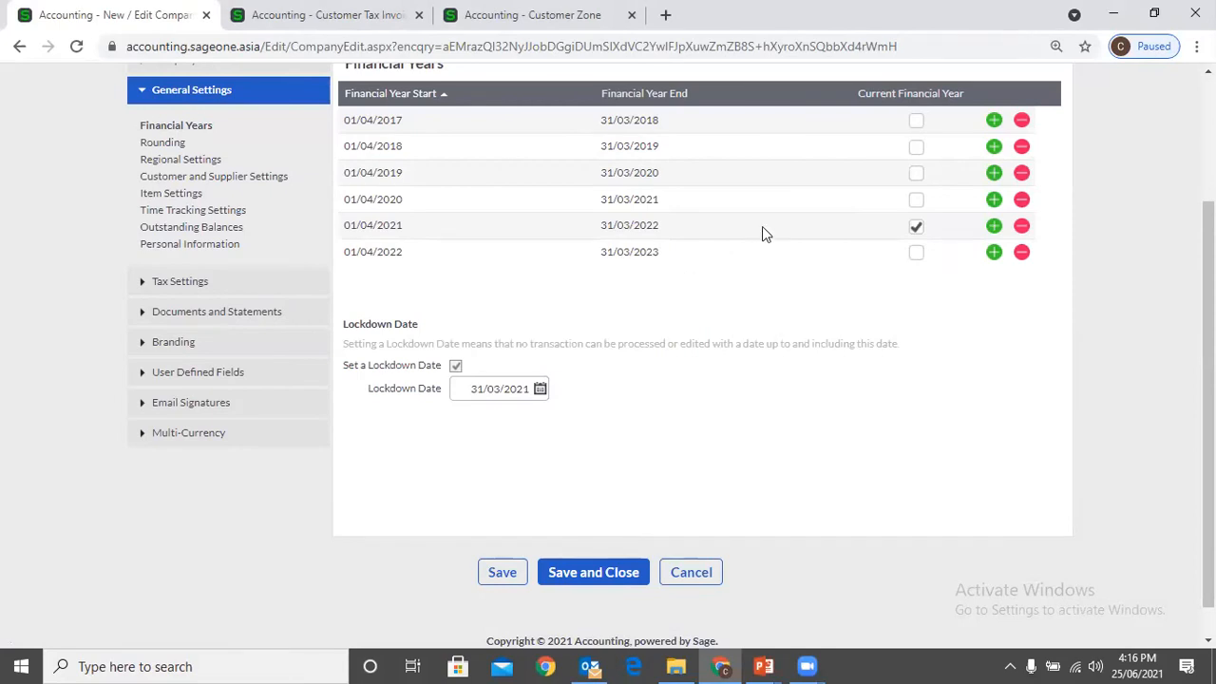
scroll(760, 210, up, 1)
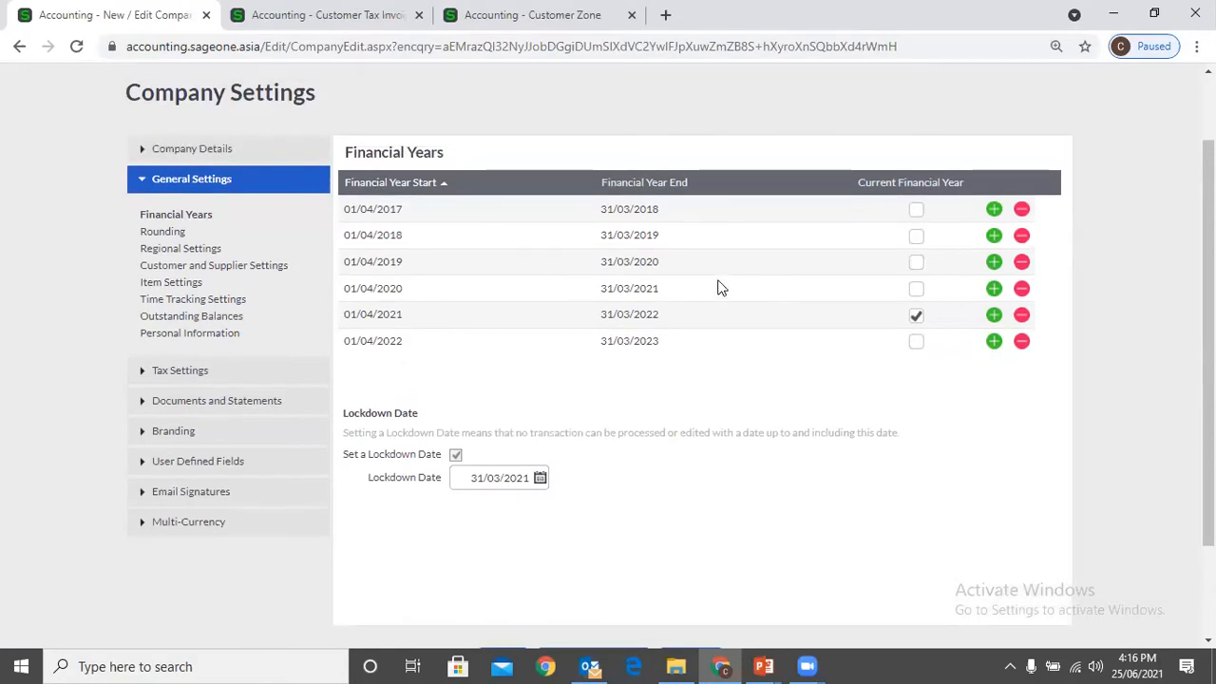
scroll(720, 285, down, 1)
scroll(722, 288, down, 1)
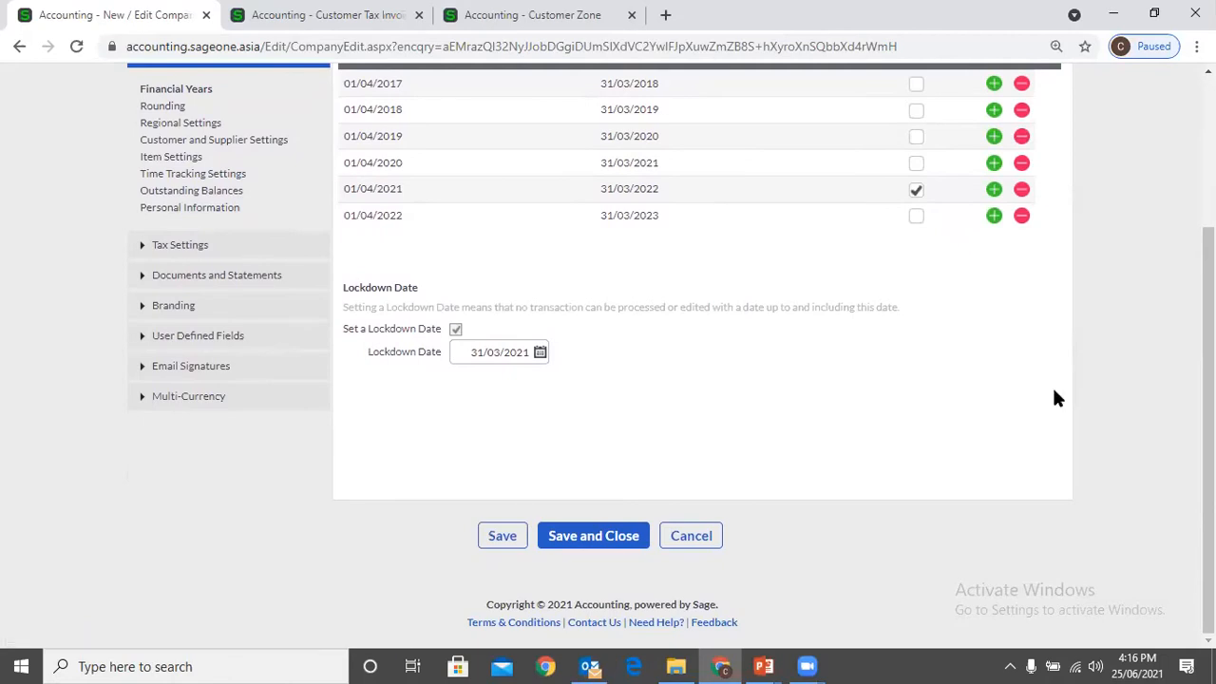
Narrow the Financial Year End column of the Financial Years table and widen its last column with the add and remove controls
scroll(1055, 399, up, 1)
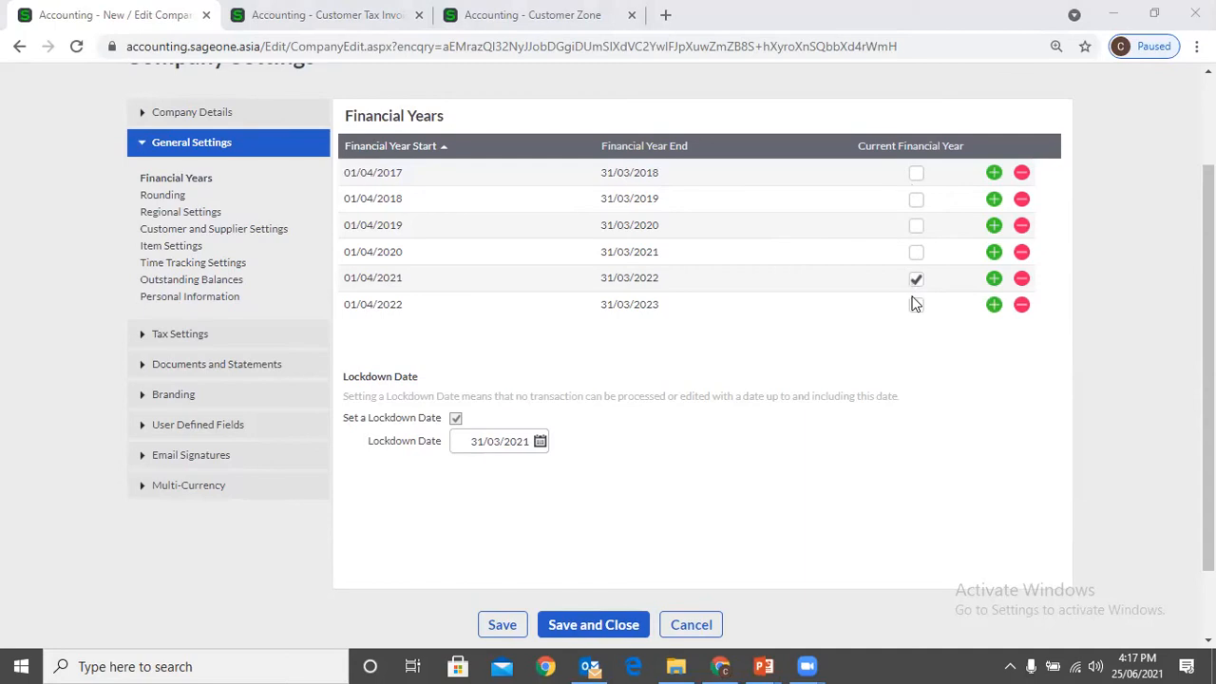
drag(854, 147, 822, 154)
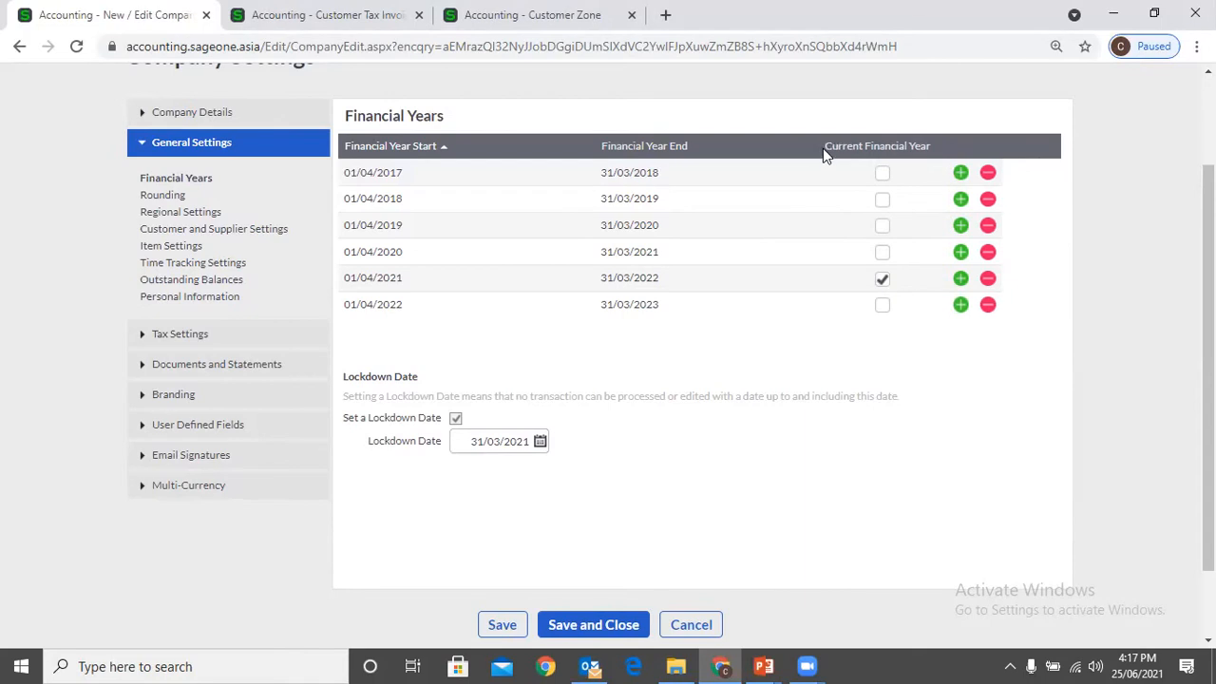
drag(819, 145, 793, 146)
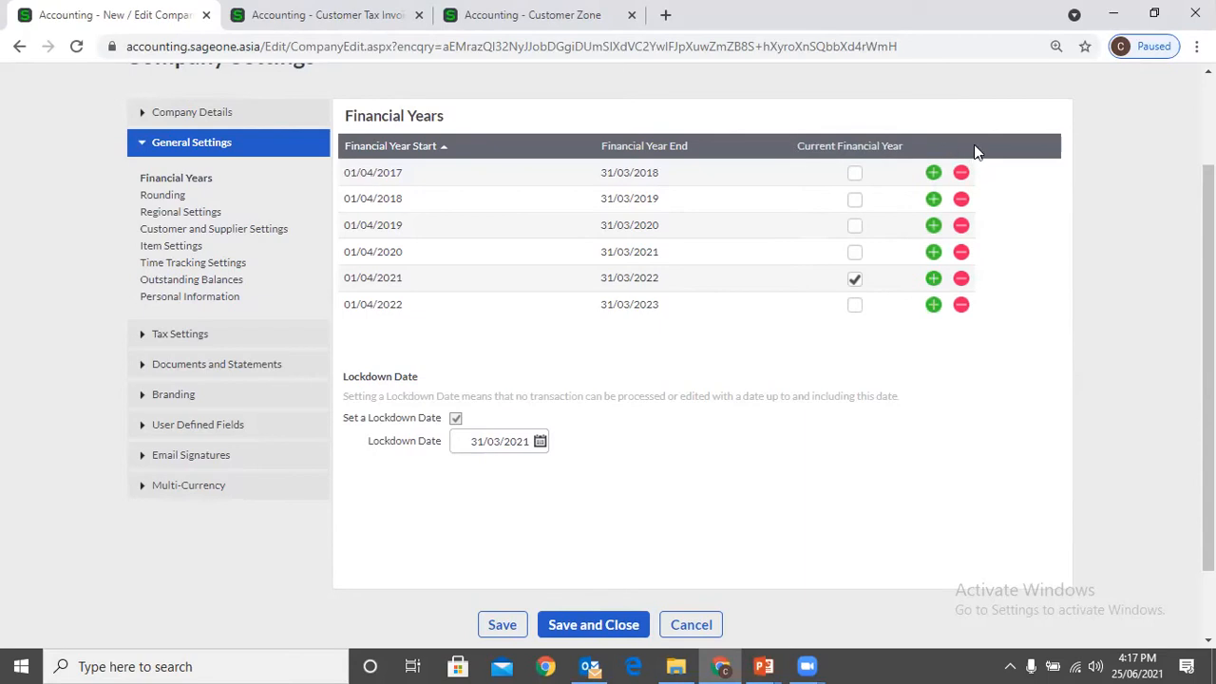
drag(972, 144, 1036, 146)
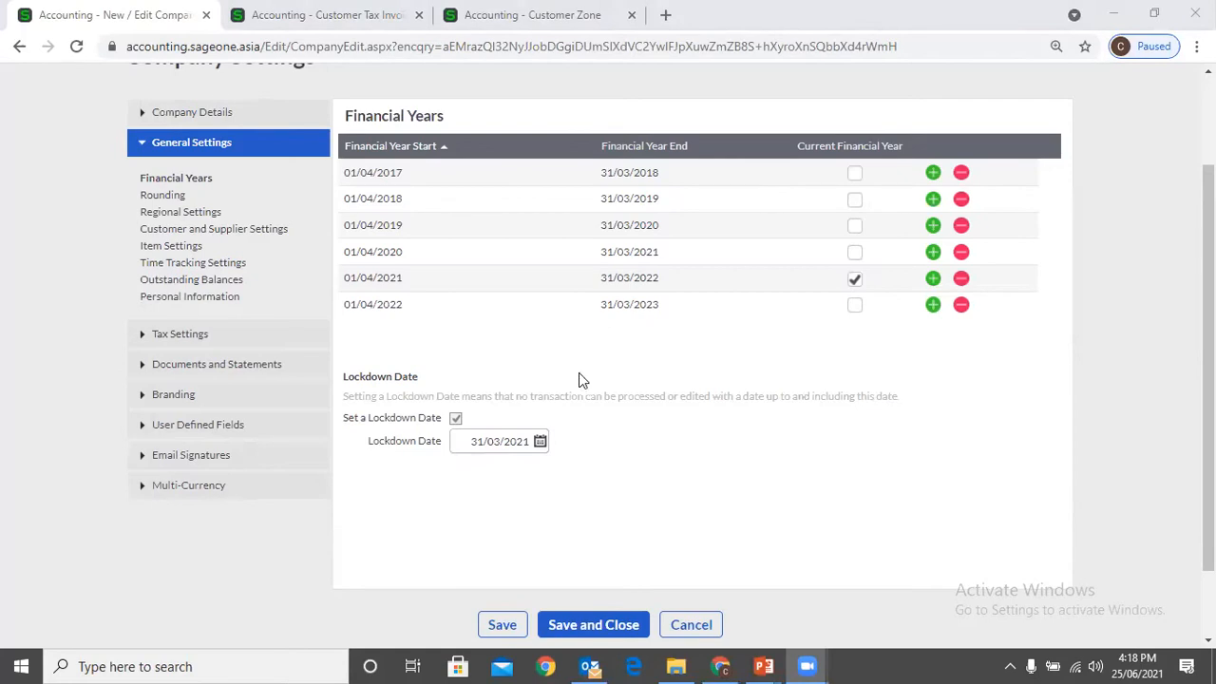
Examine the end dates of the financial years starting 01/04/2020 and 01/04/2021 against the company's lockdown date
click(661, 262)
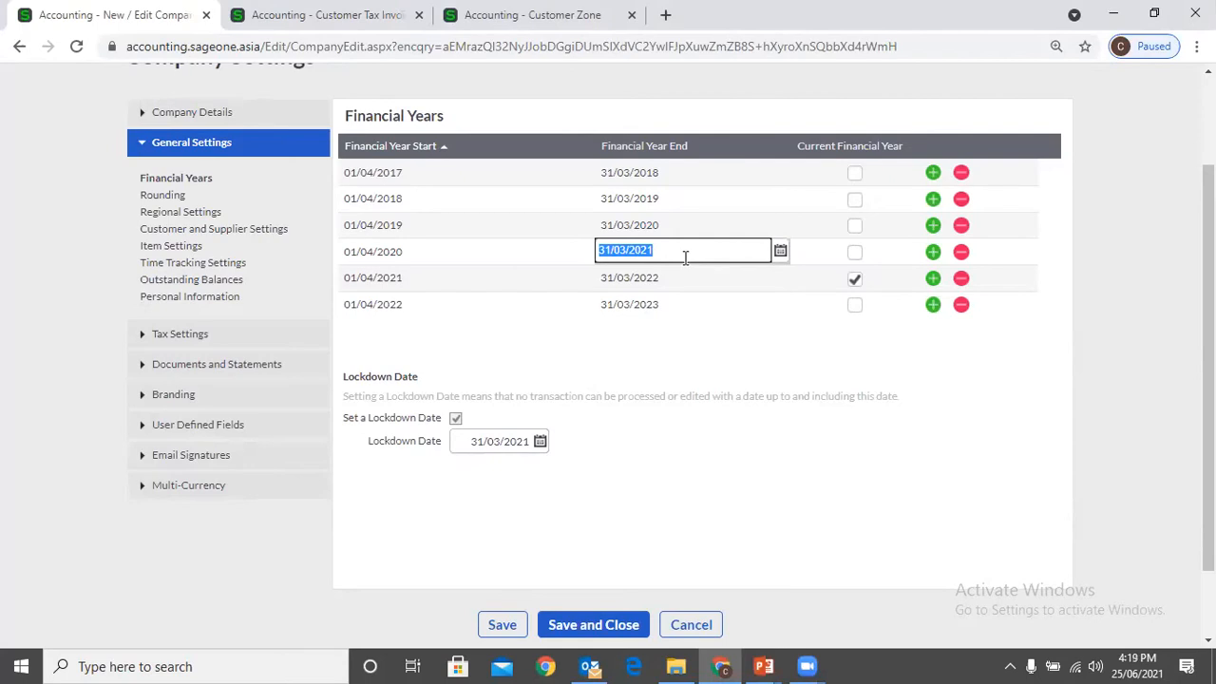
click(649, 282)
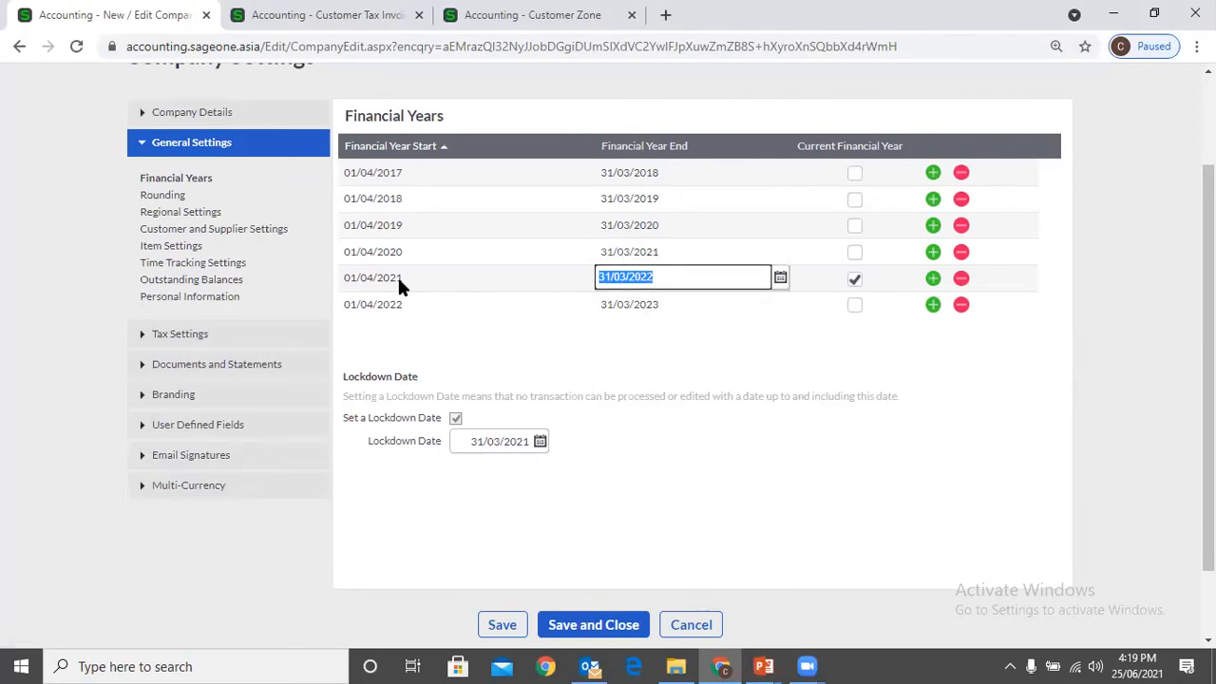
click(495, 444)
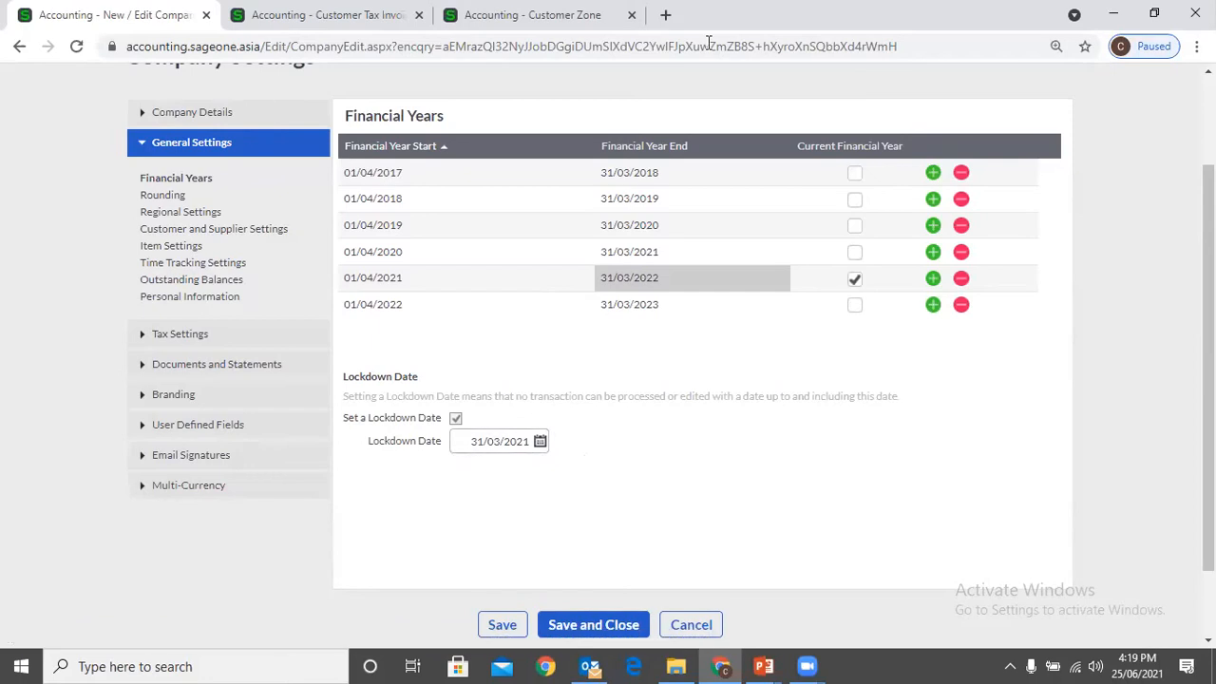
click(721, 406)
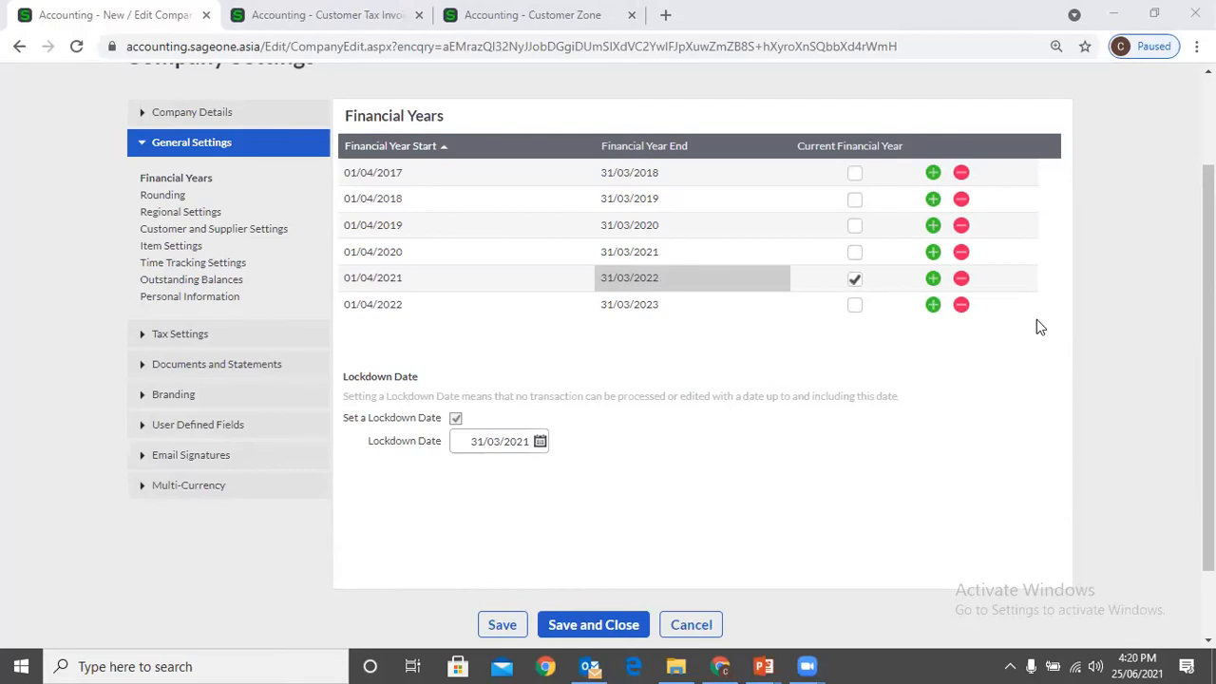
scroll(1006, 145, up, 1)
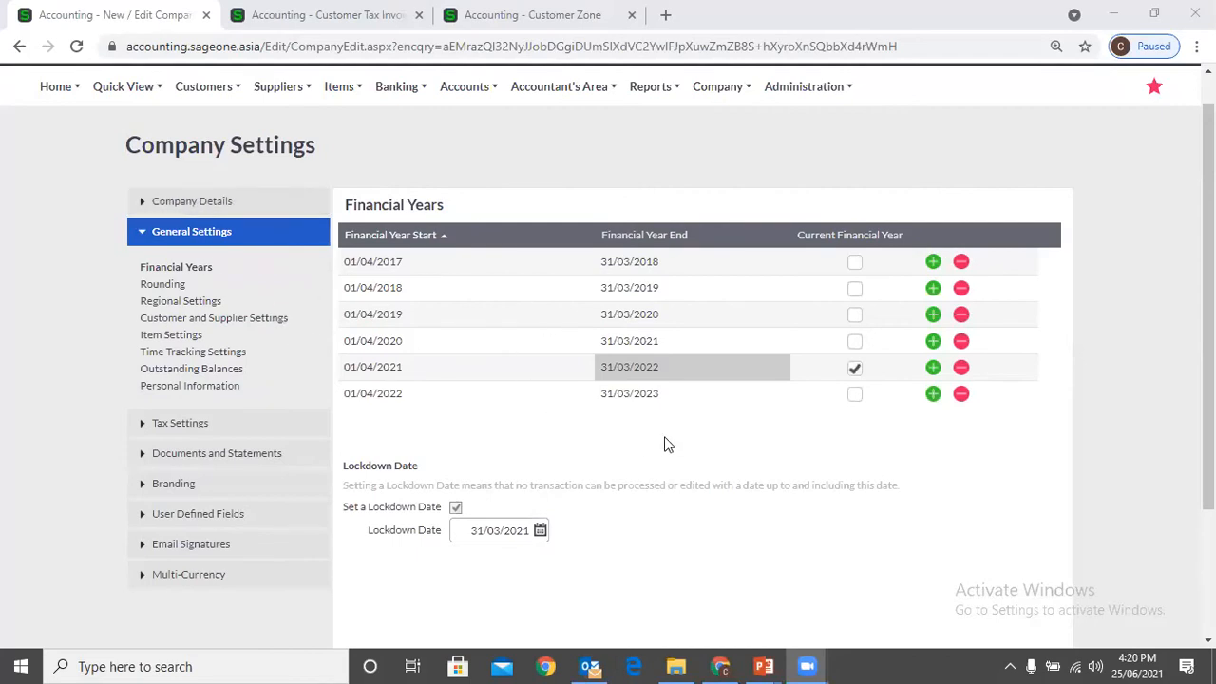
scroll(665, 443, down, 1)
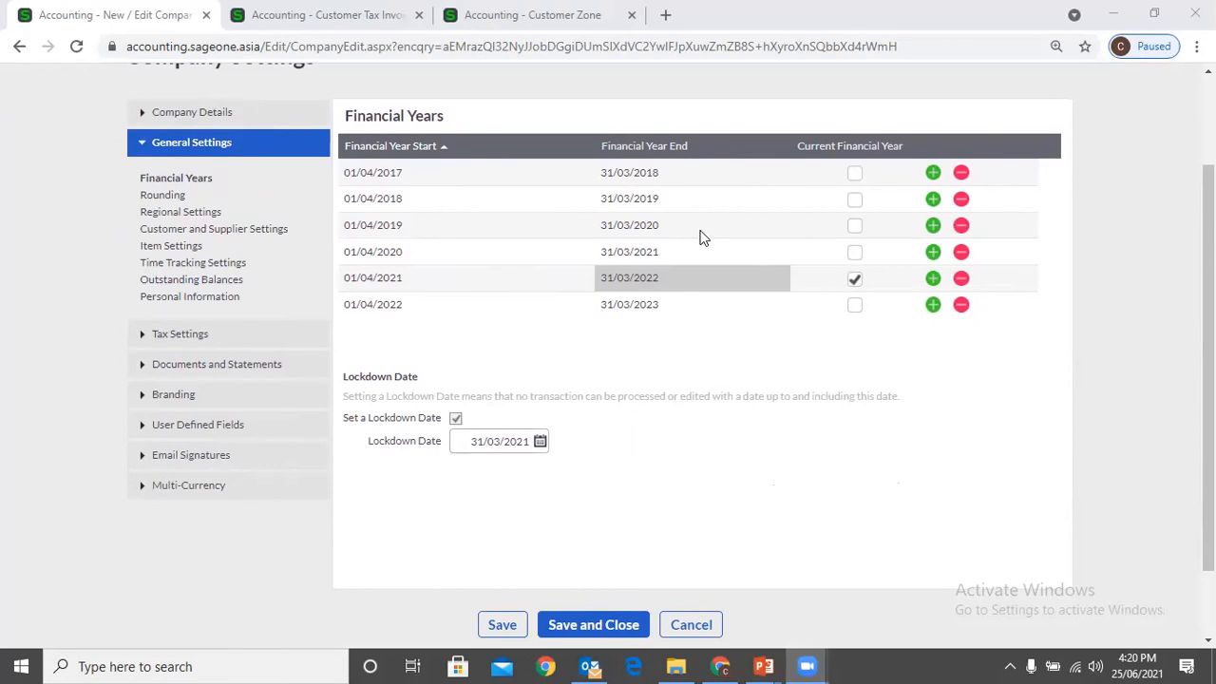
scroll(700, 237, up, 1)
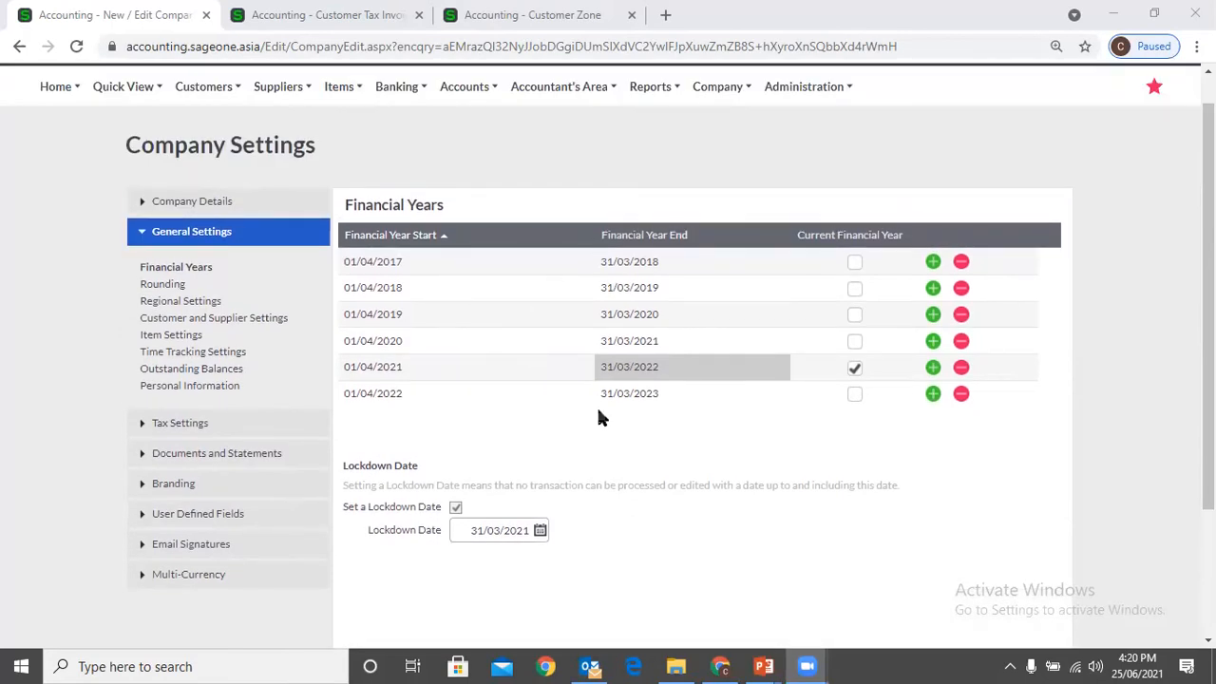
scroll(599, 413, down, 1)
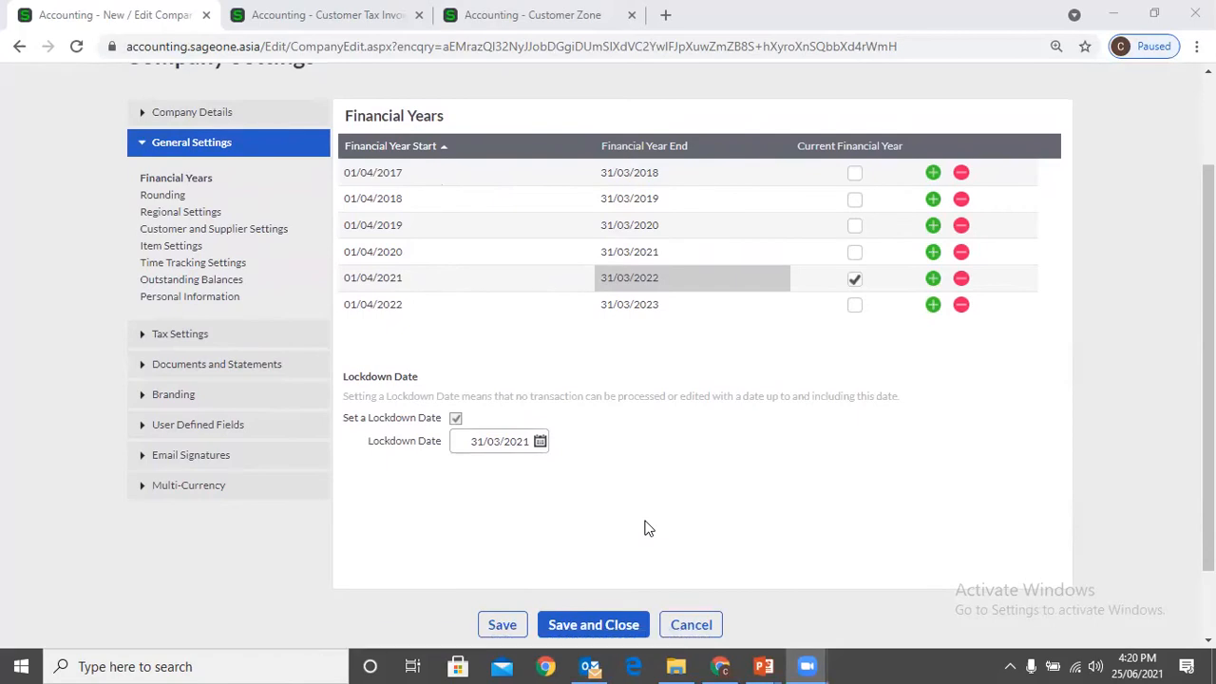
Open the company's Rounding settings and try the Round Up type for customer document values
click(160, 196)
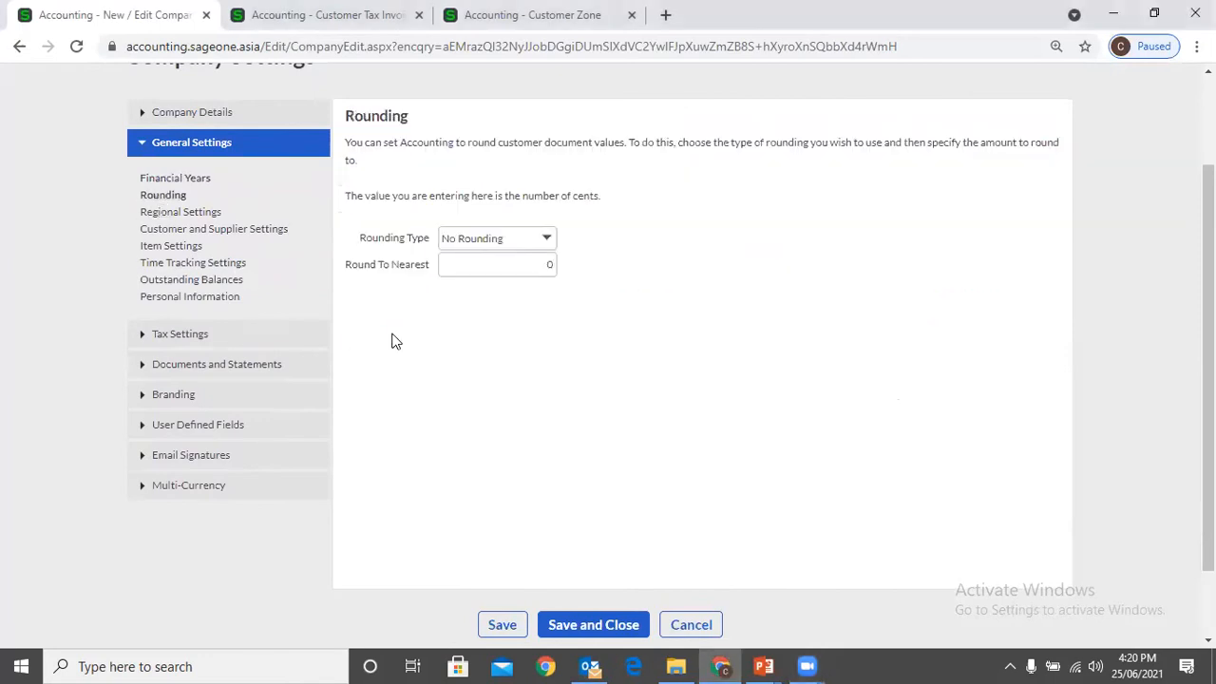
click(545, 241)
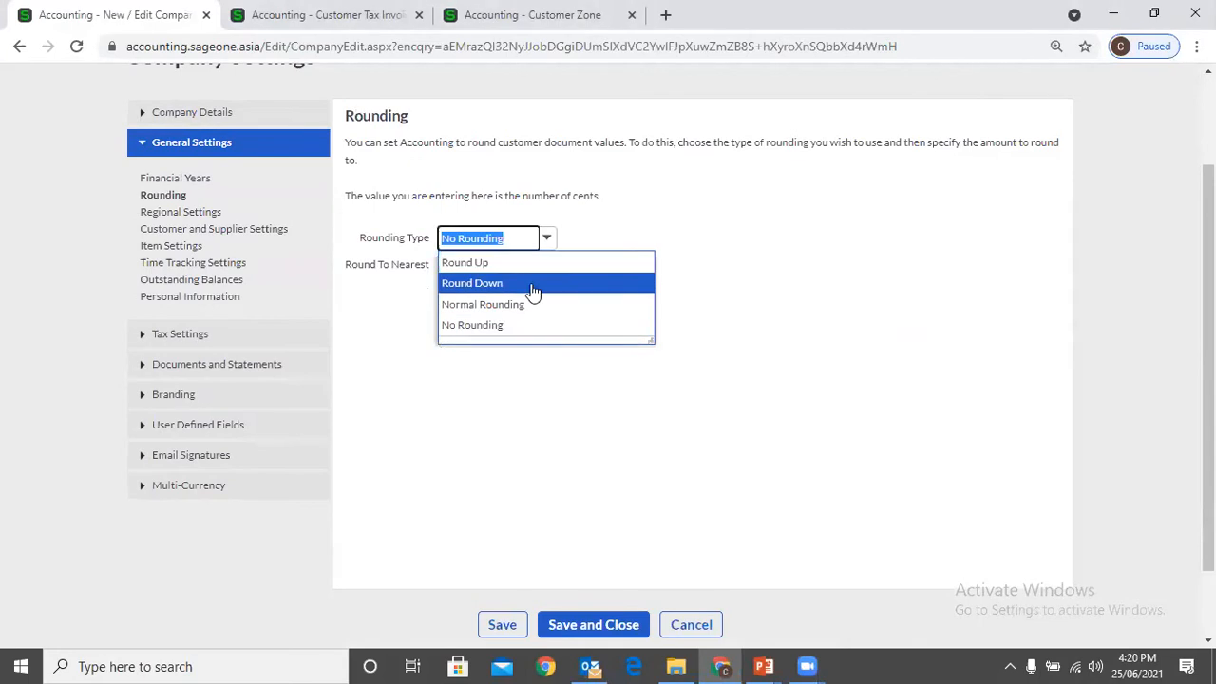
click(537, 396)
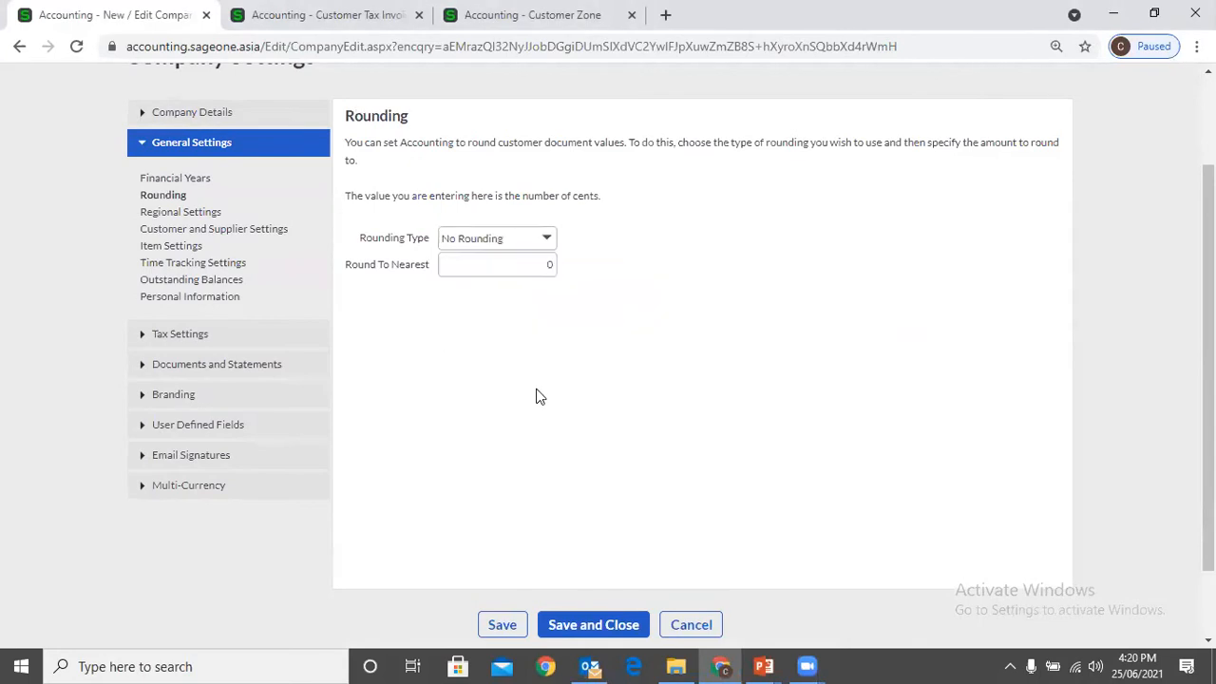
click(546, 239)
click(529, 263)
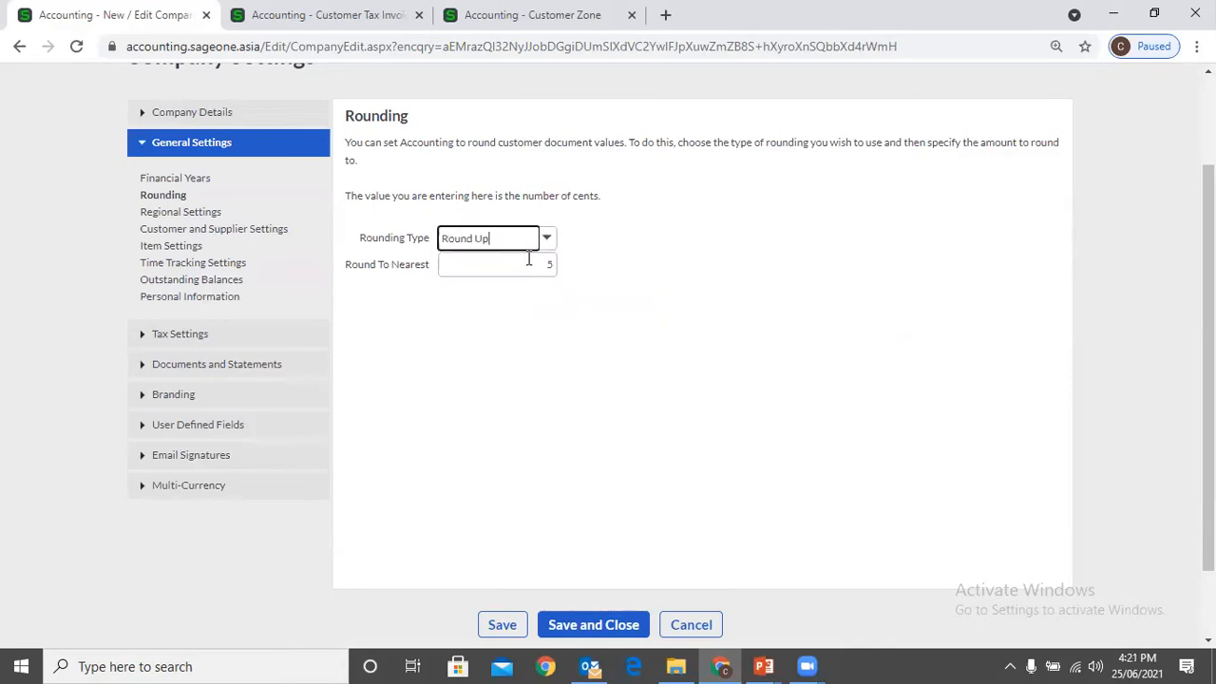
click(542, 270)
Try the Round Down rounding type and check its Round To Nearest value and the other available types
click(547, 239)
click(475, 280)
click(522, 266)
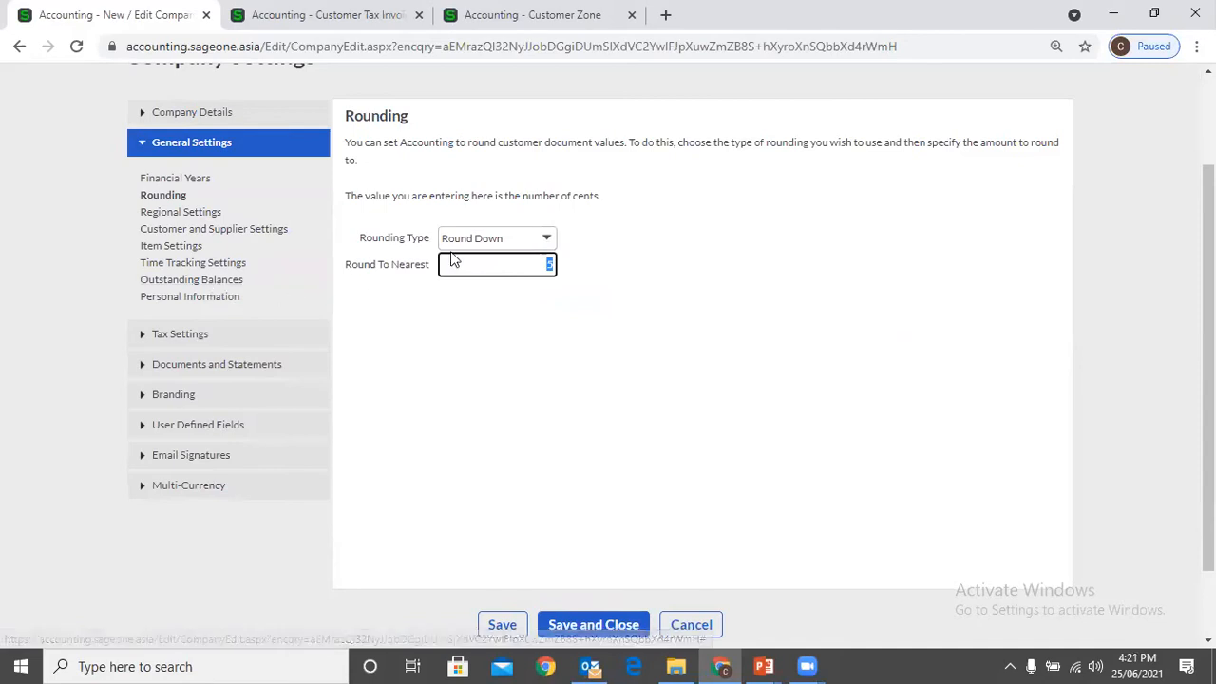
click(488, 238)
click(547, 239)
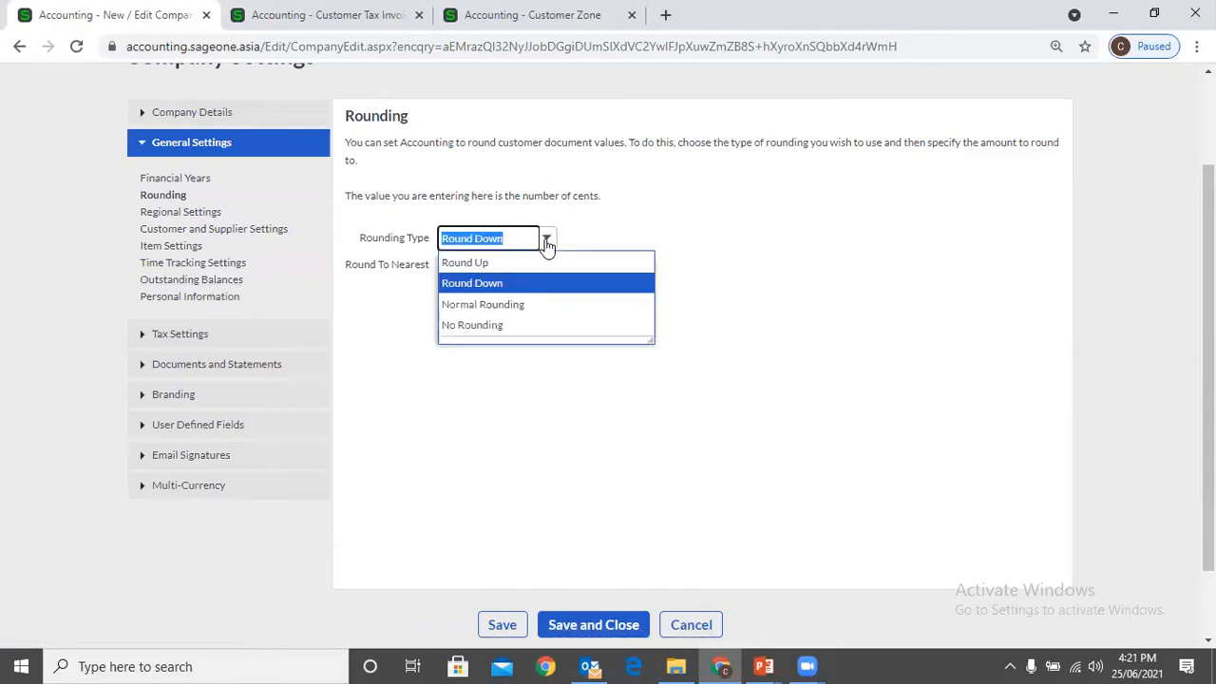
click(613, 206)
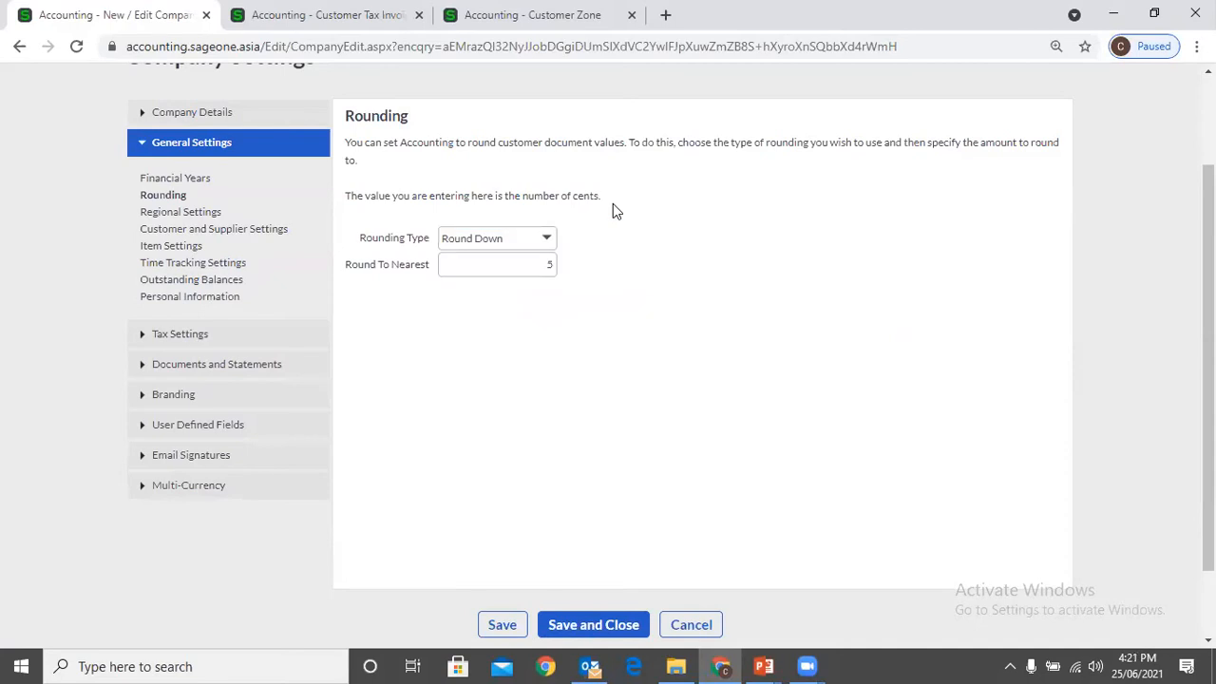
Set the rounding type back to No Rounding and look over the available rounding types
click(545, 241)
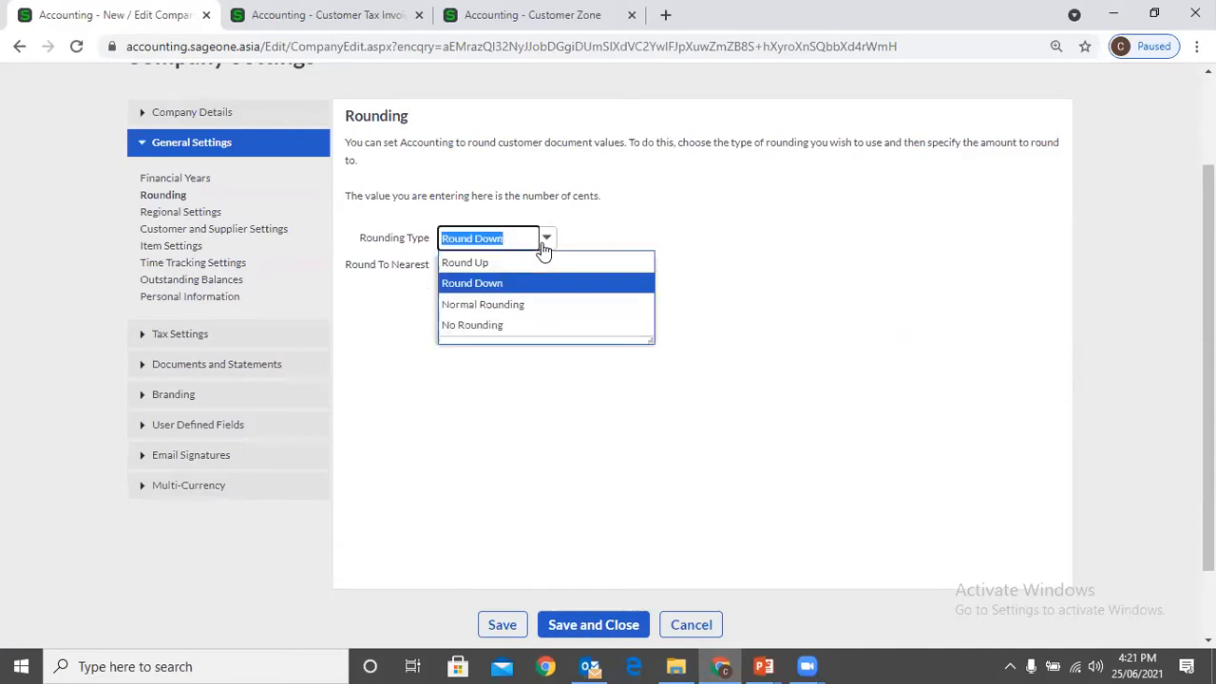
click(550, 326)
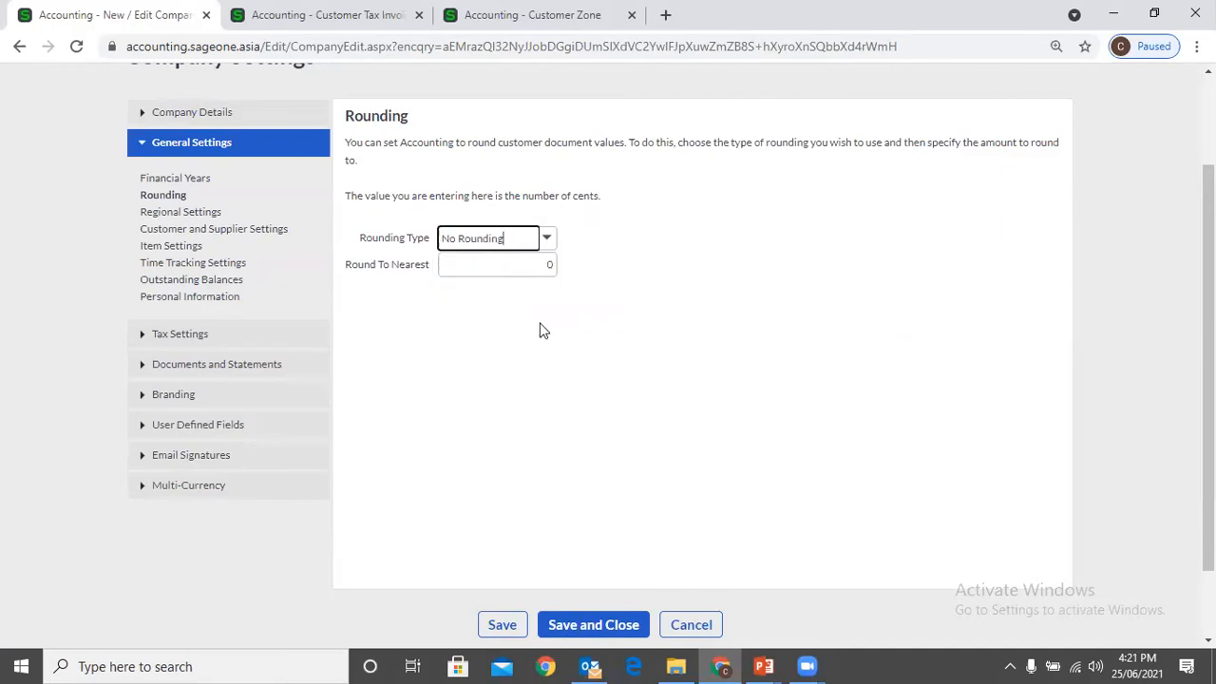
click(606, 285)
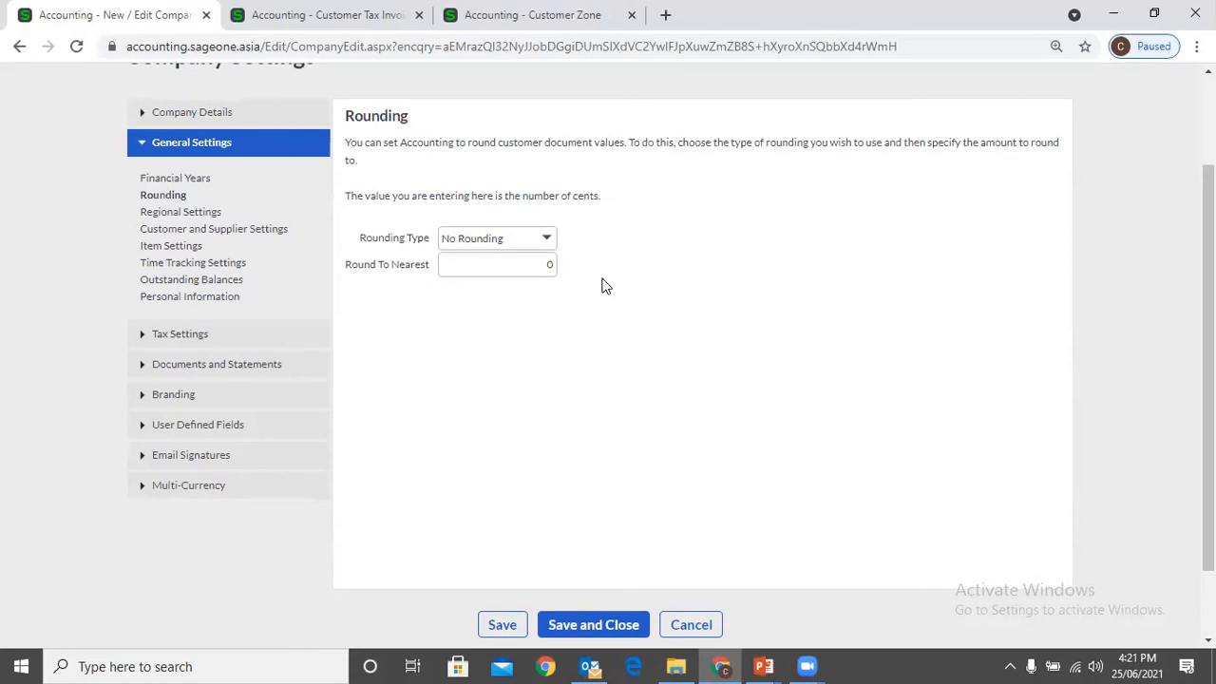
click(548, 240)
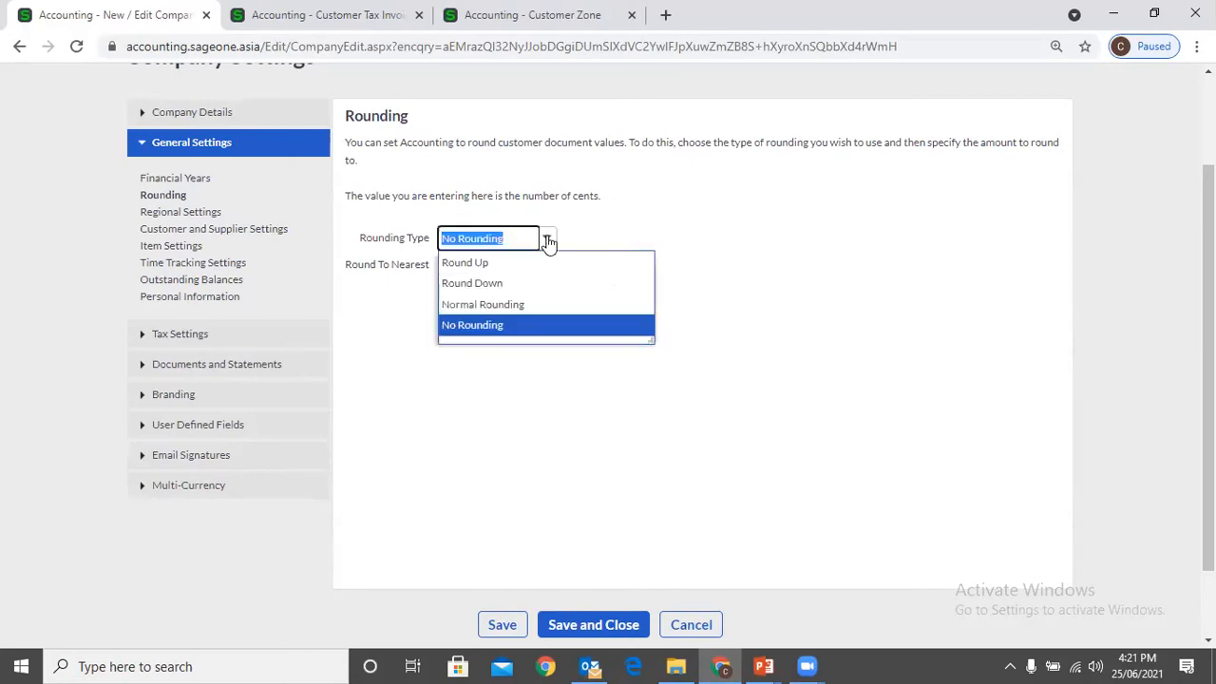
click(596, 233)
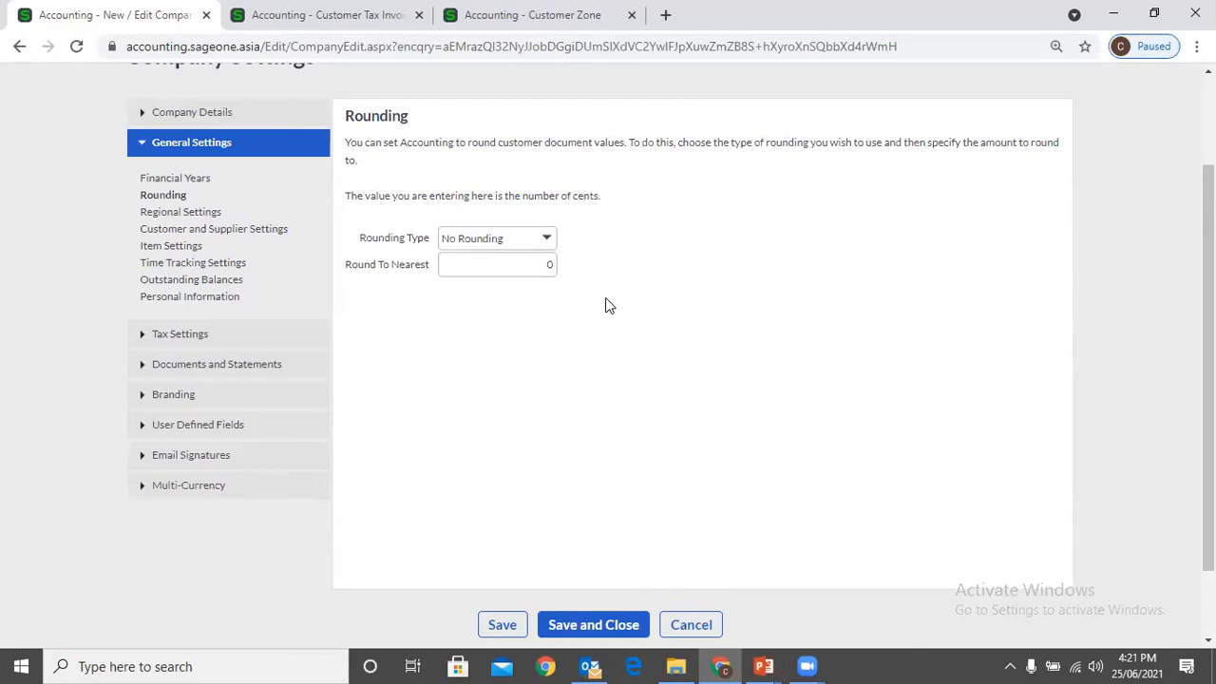
Try Round Up once more with its Round To Nearest value, and return the rounding type to No Rounding
click(546, 240)
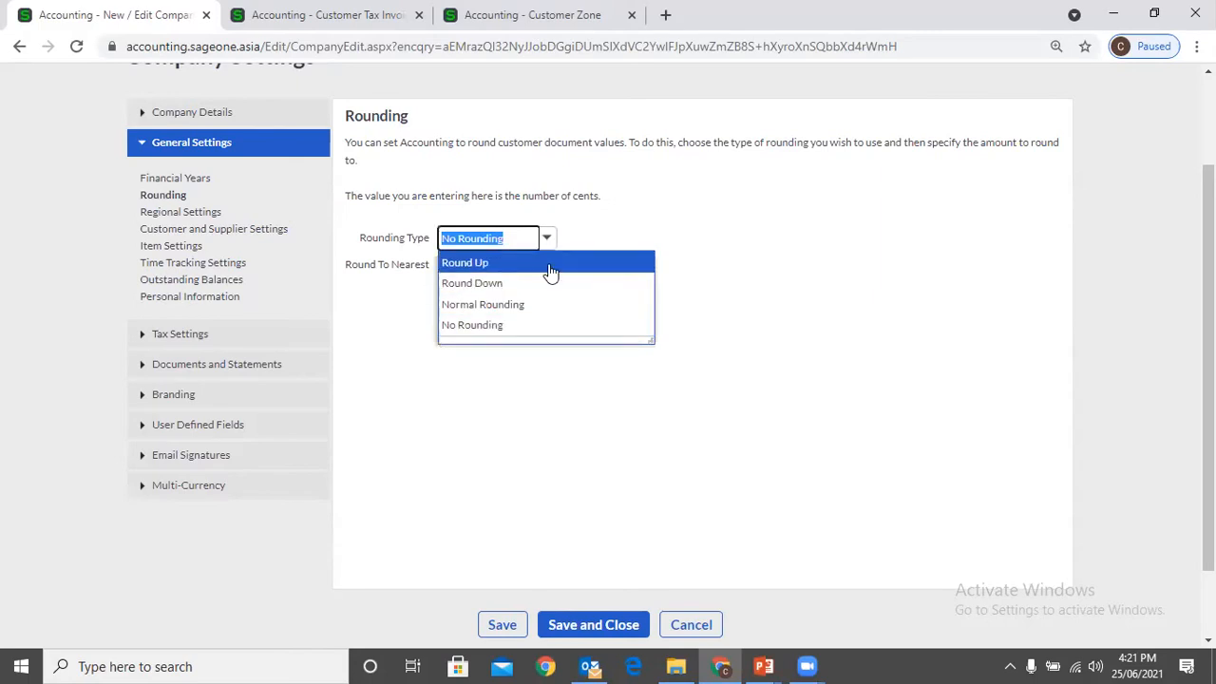
click(550, 270)
double_click(551, 265)
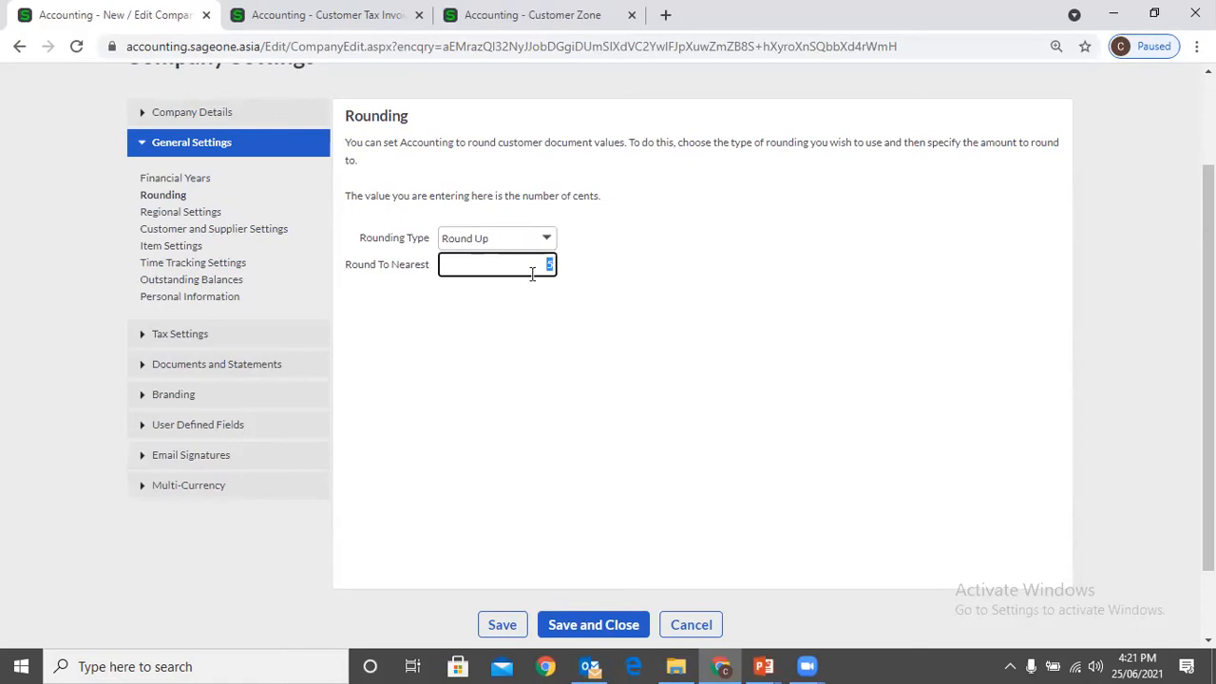
click(548, 240)
click(486, 325)
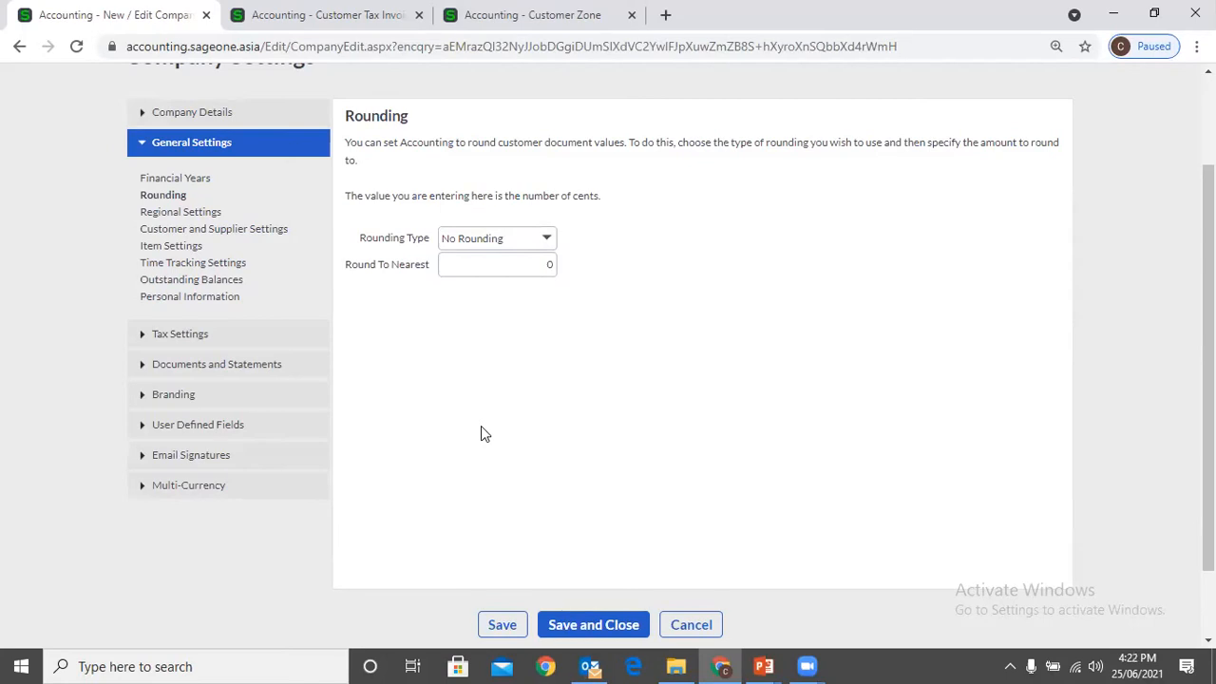
Close the Customer Tax Invoice and Customer Zone pages and open the company's Regional Settings
click(419, 15)
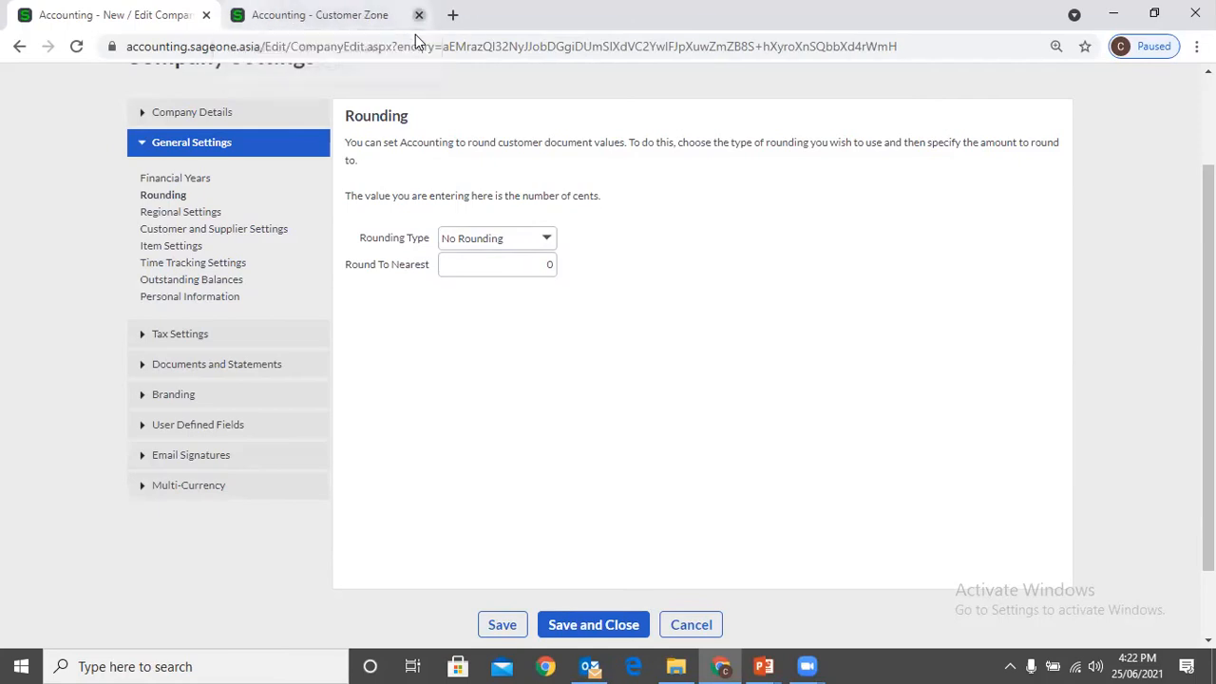
click(419, 15)
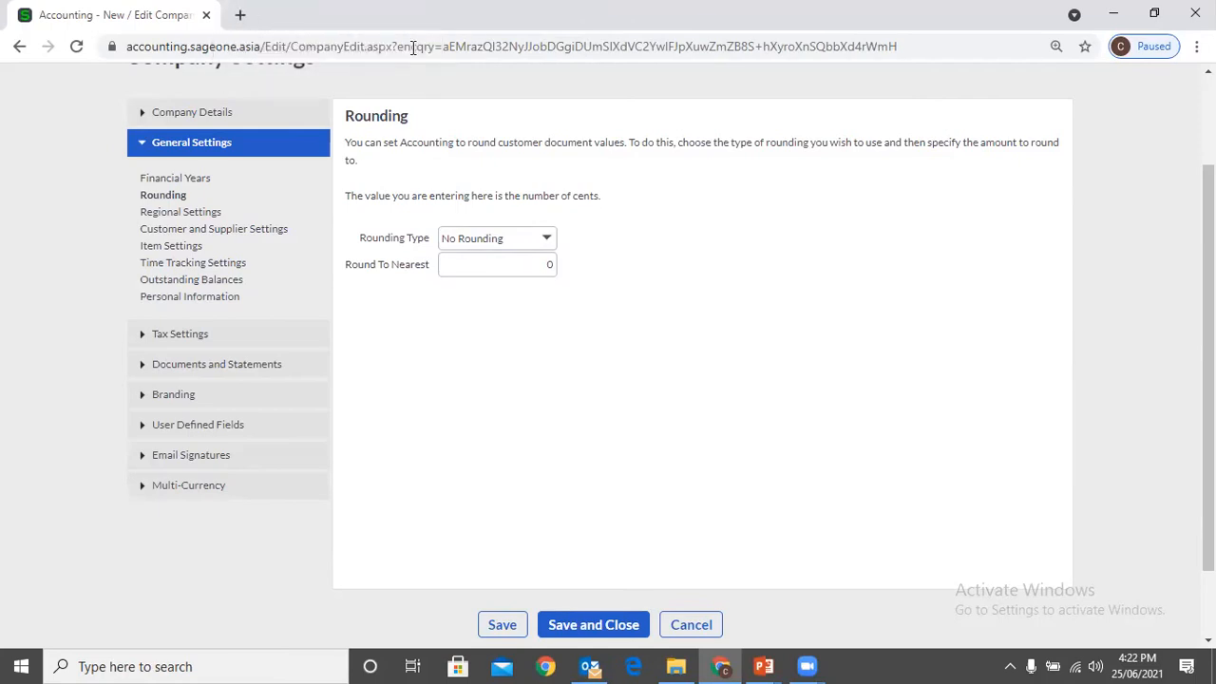
click(197, 217)
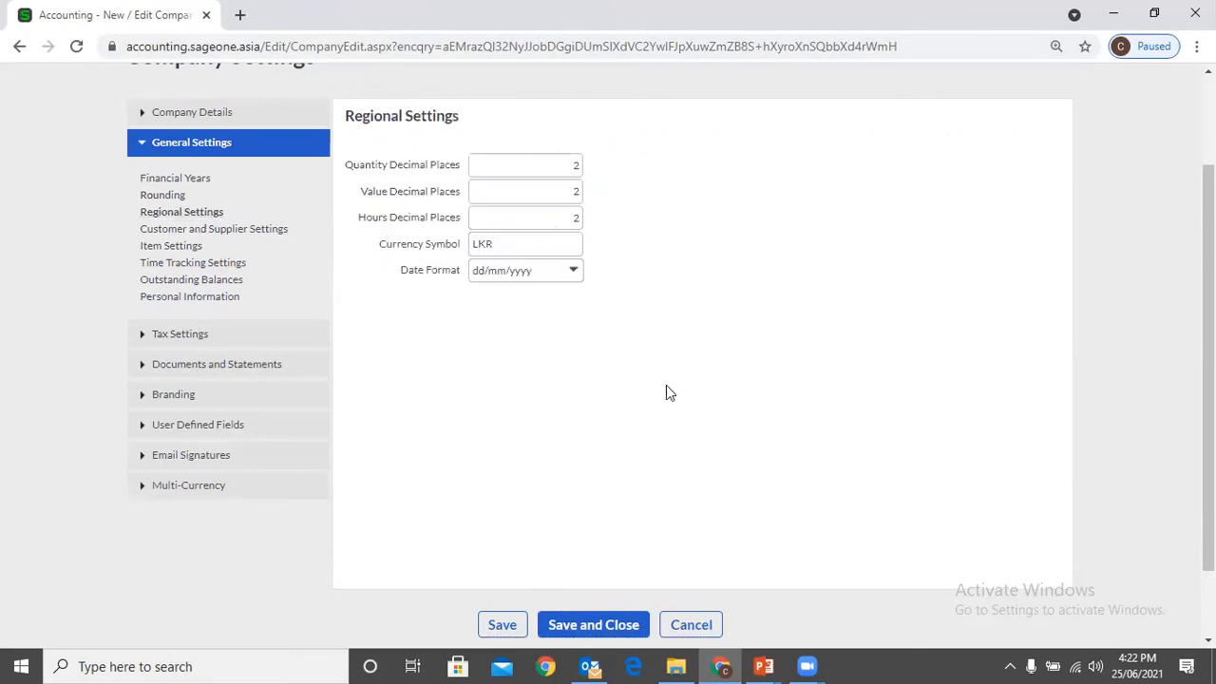
Duplicate the company settings page in the browser and return to the original page with the Regional Settings
right_click(129, 13)
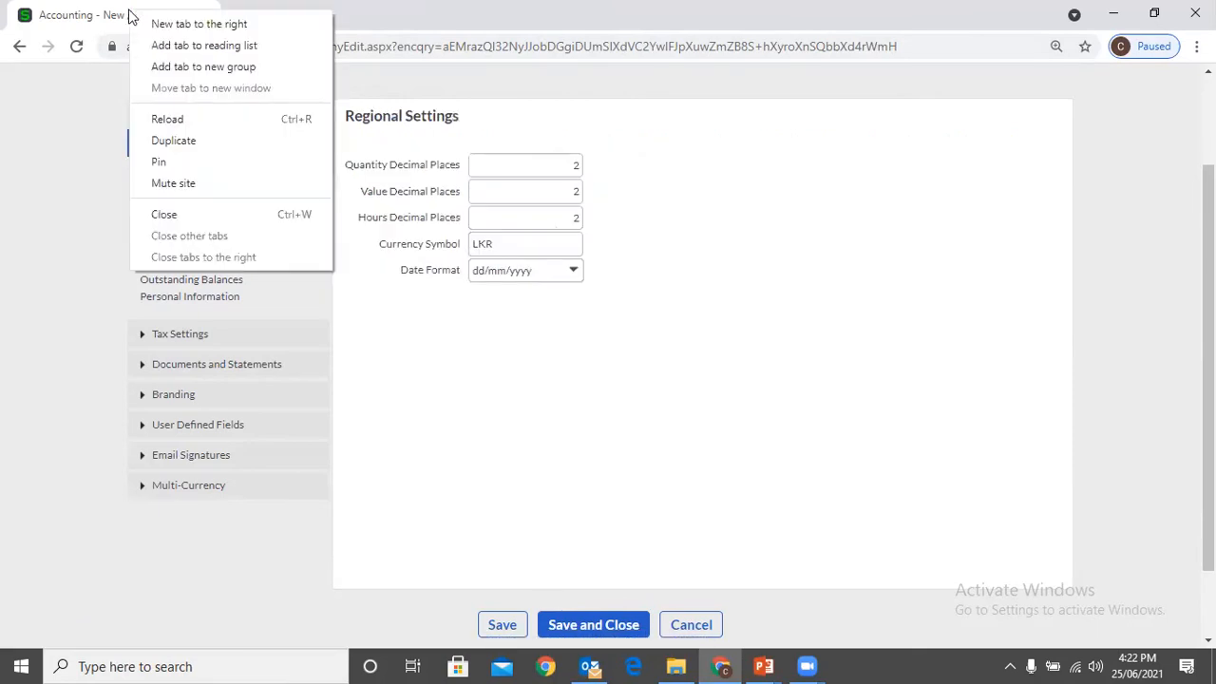
click(192, 142)
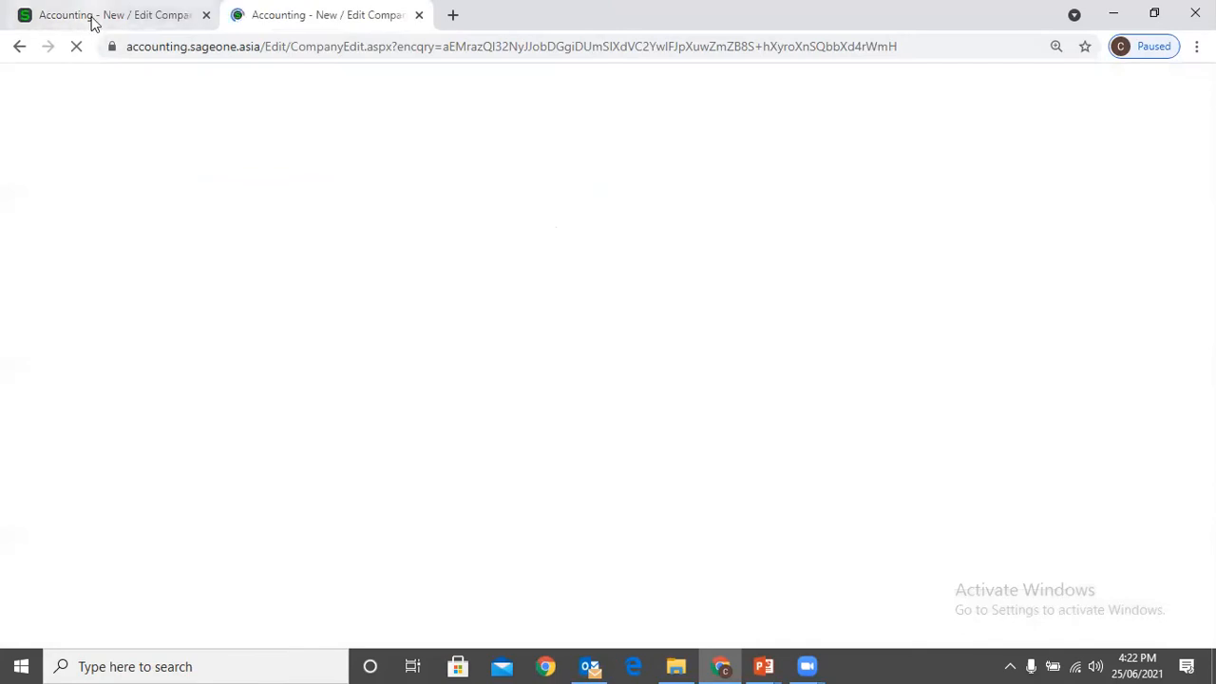
click(92, 19)
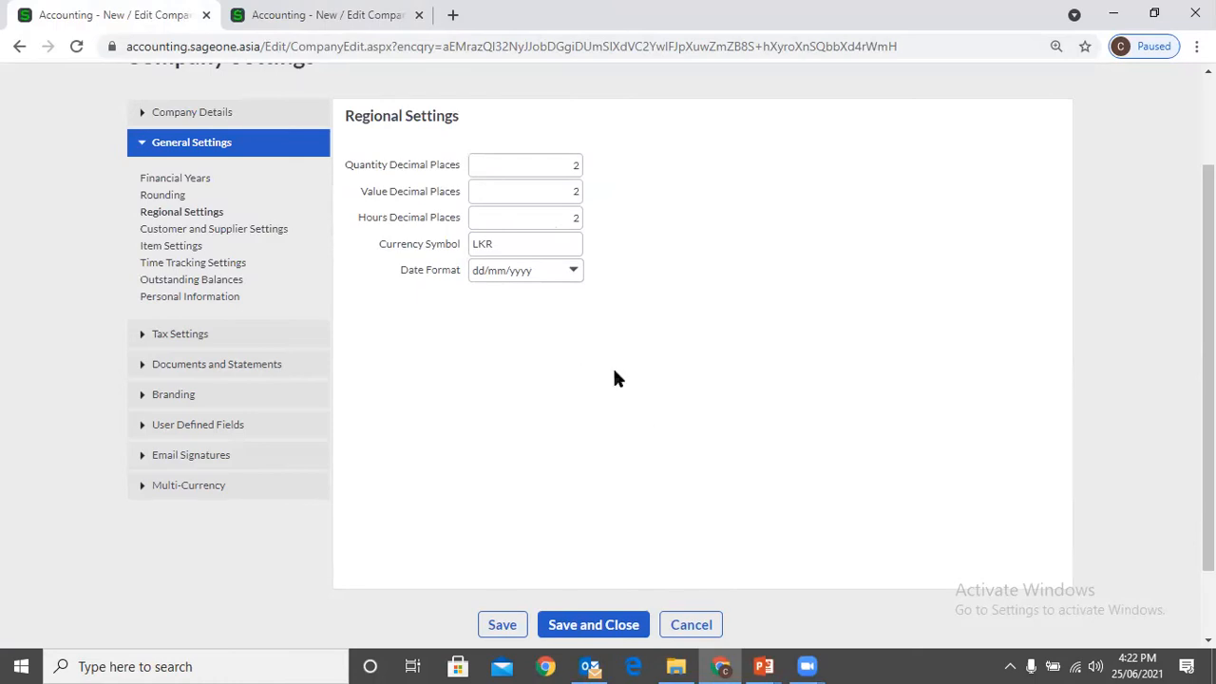
Open the Customer Quotes list in the duplicated company settings page
click(228, 9)
scroll(183, 137, up, 2)
mouse_move(196, 130)
mouse_move(211, 217)
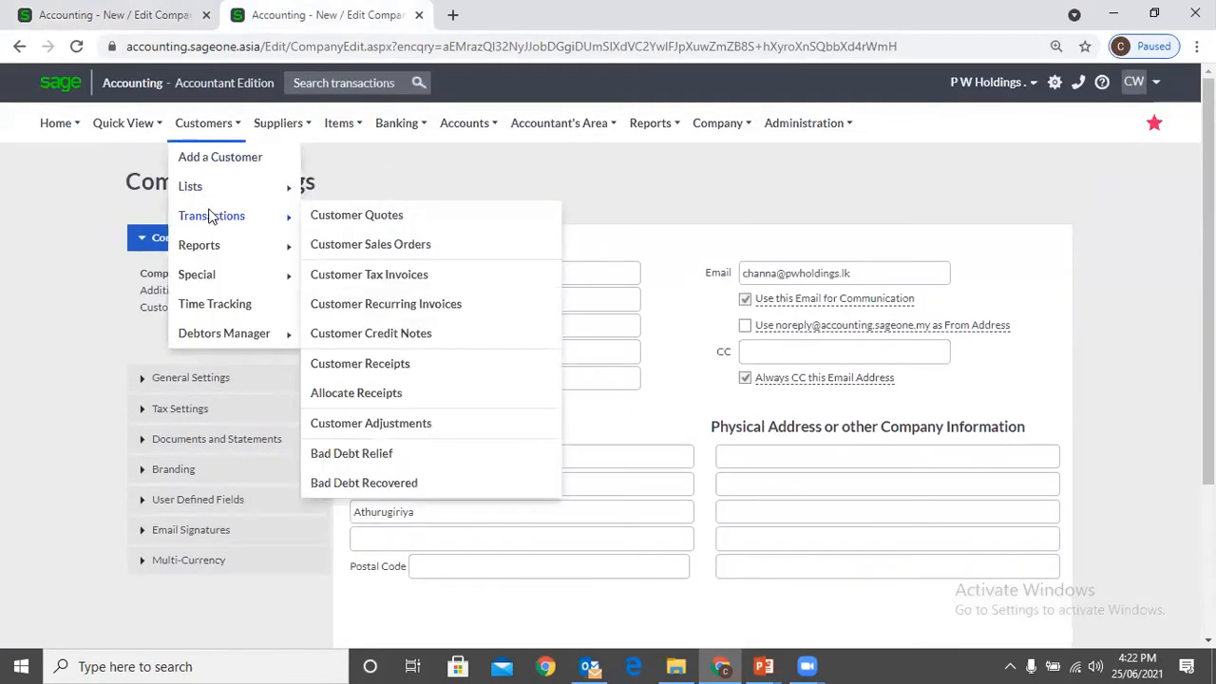
click(353, 217)
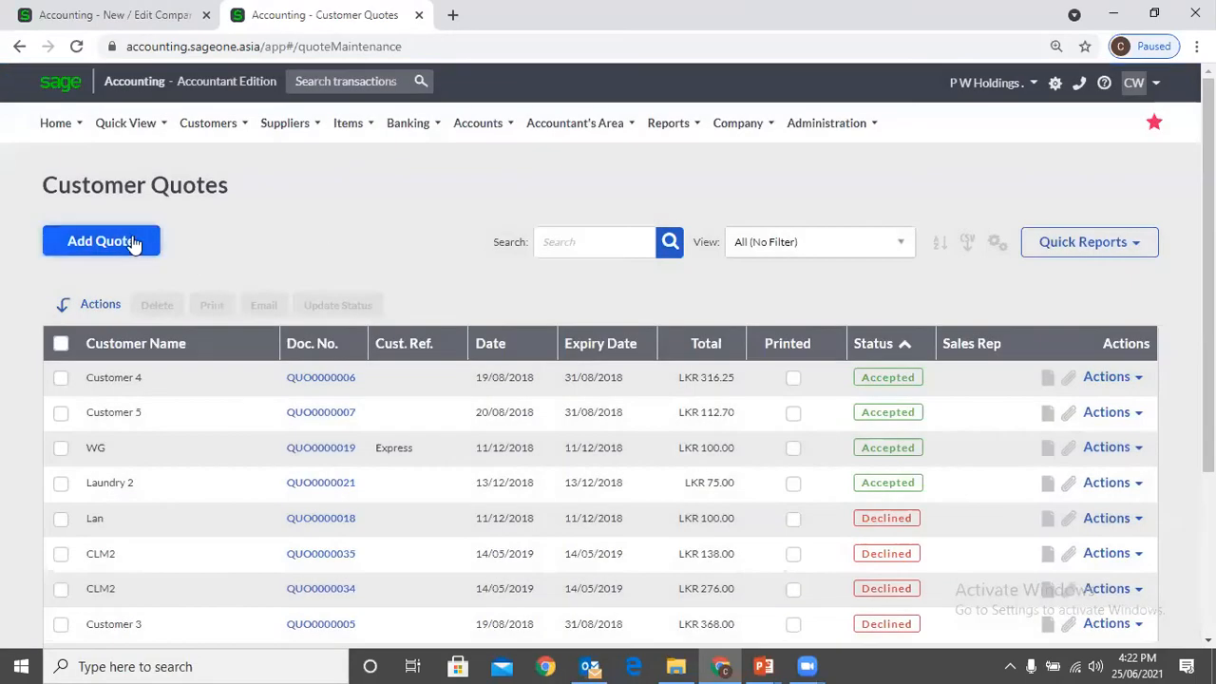
click(133, 244)
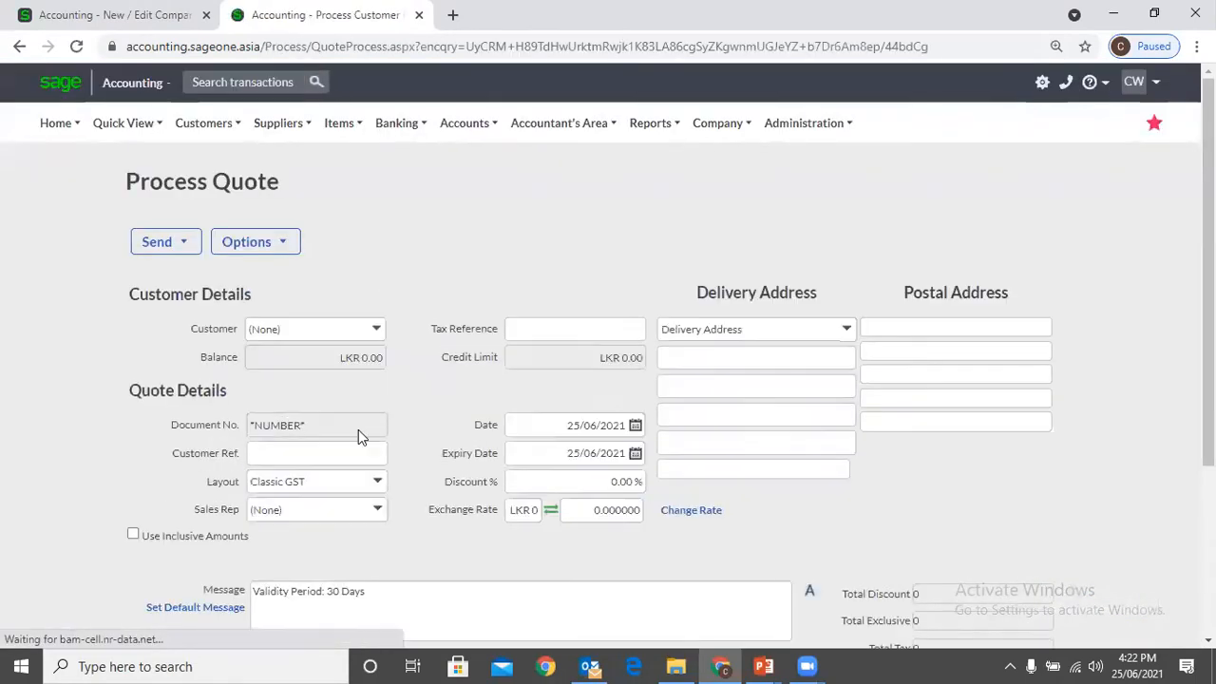
scroll(395, 422, down, 2)
click(271, 429)
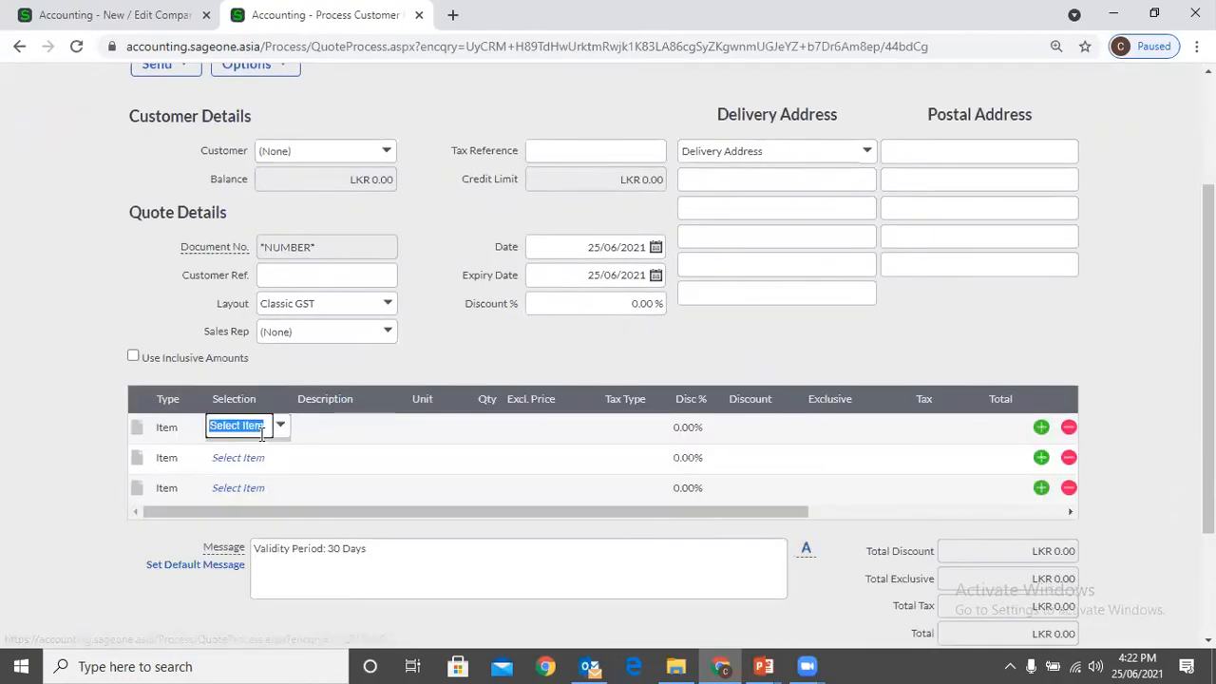
click(277, 429)
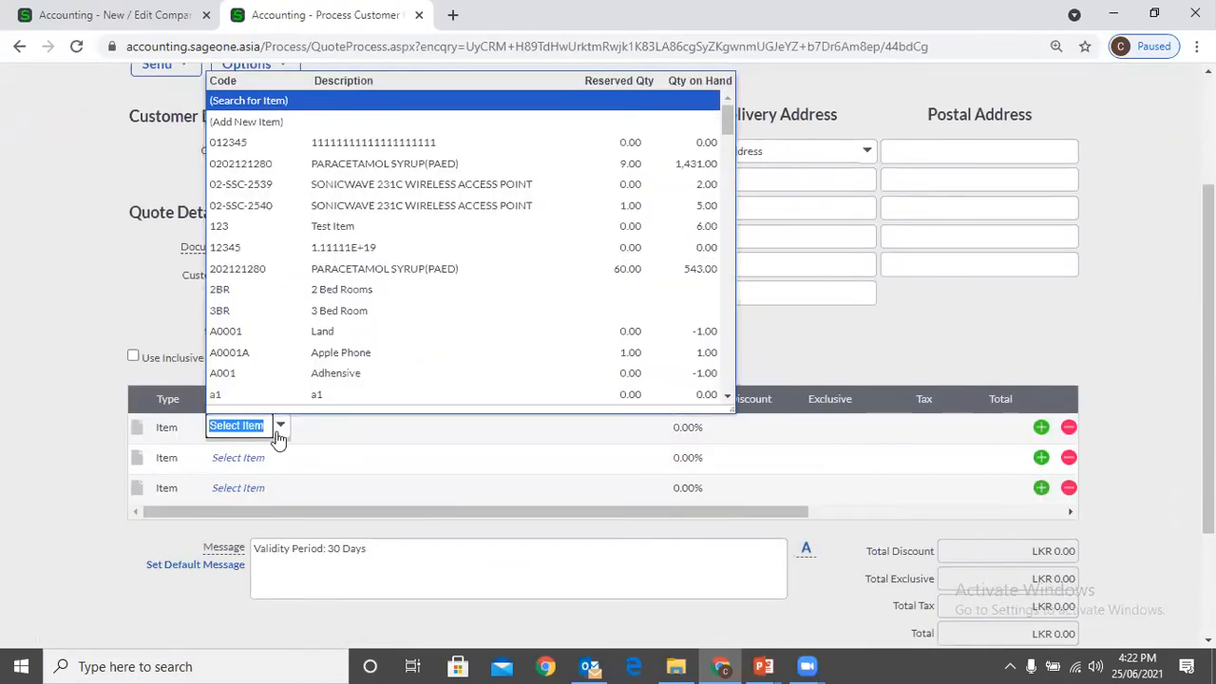
click(326, 167)
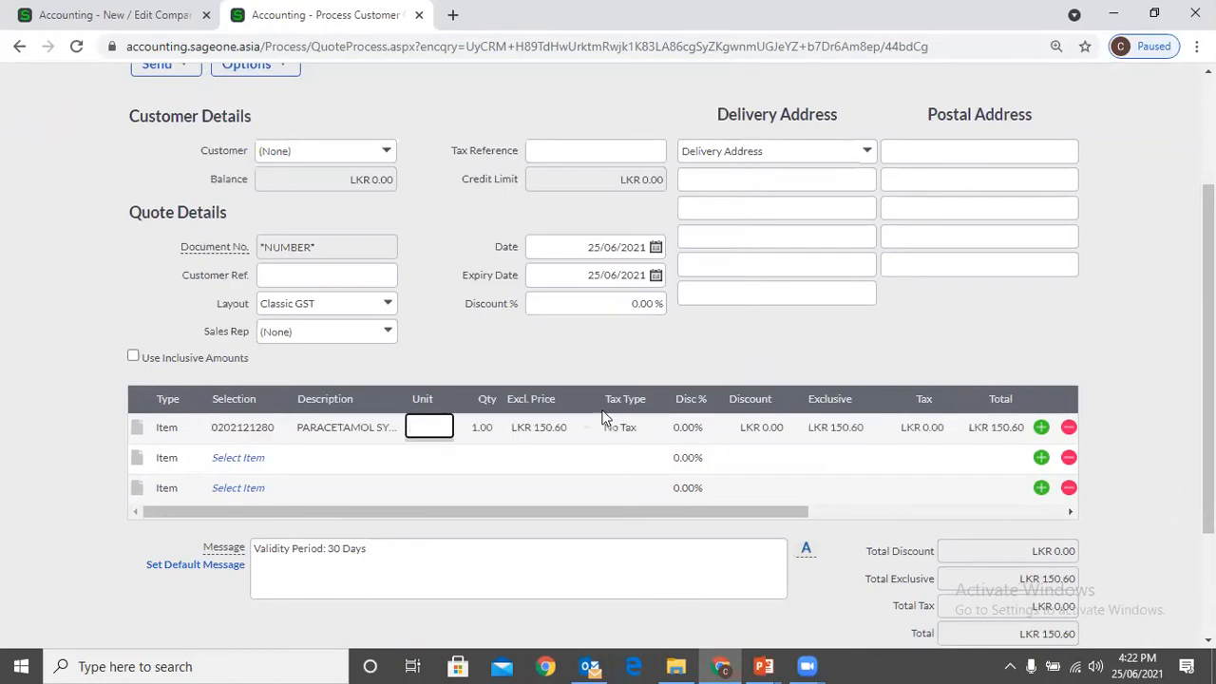
Compare the quote line's quantity and exclusive price with the decimal places in the company's Regional Settings
click(484, 429)
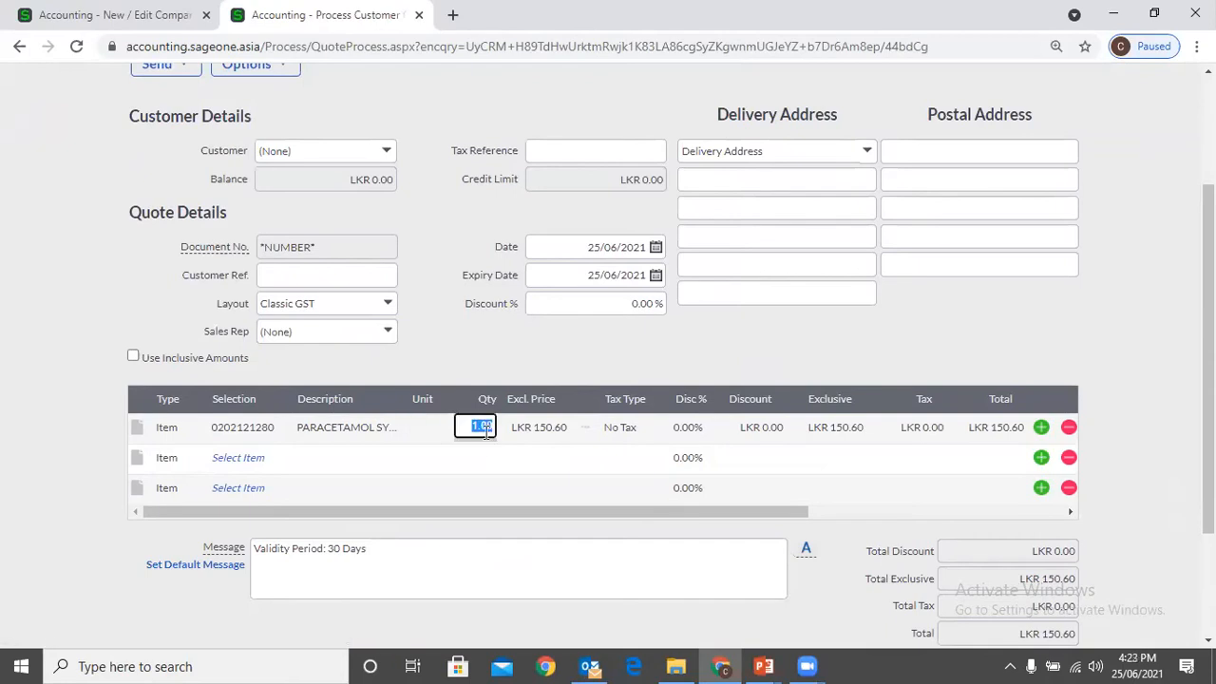
click(549, 429)
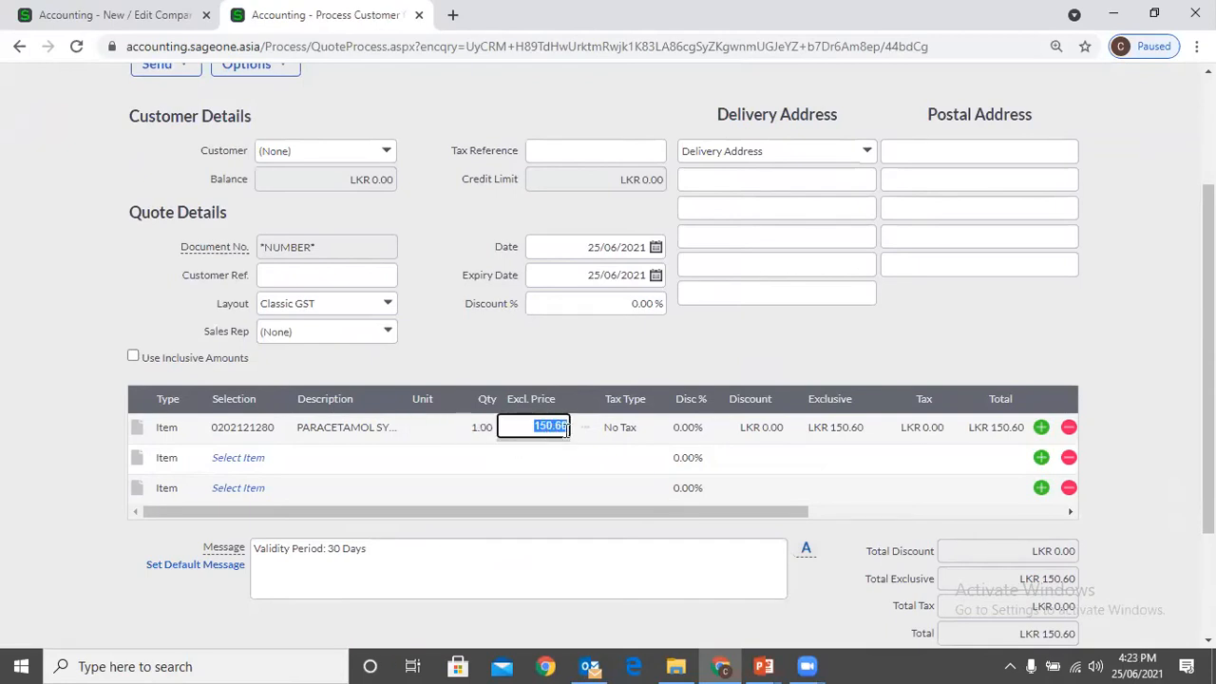
click(142, 19)
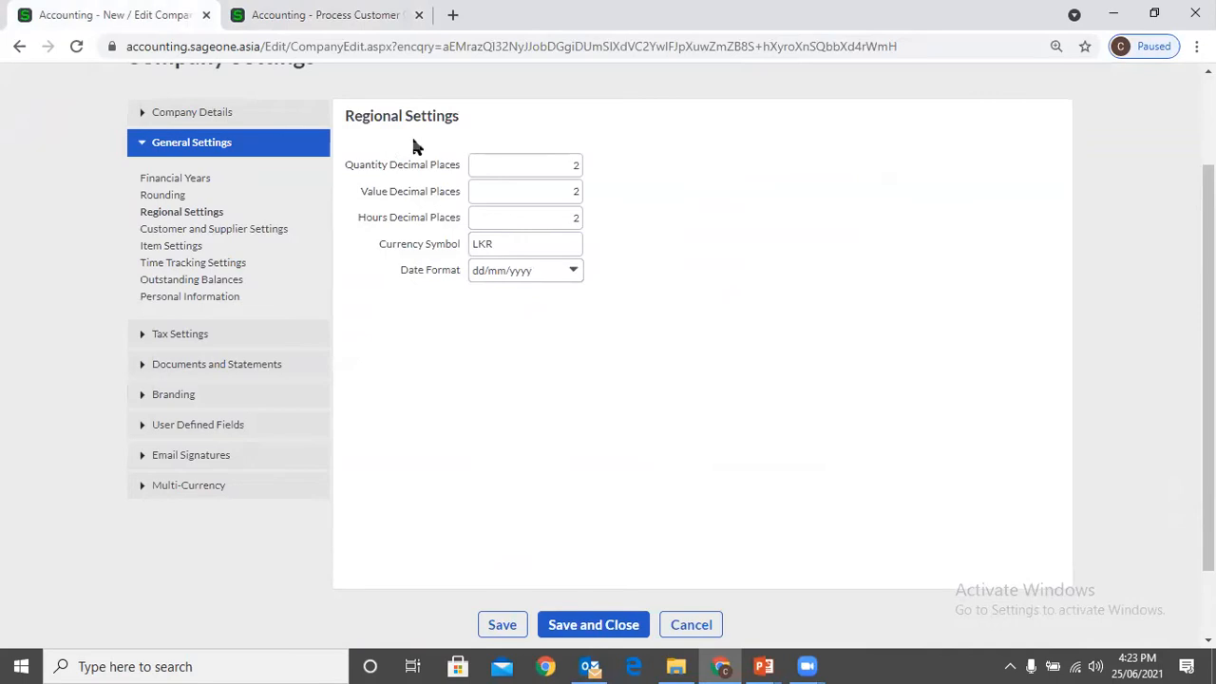
click(314, 15)
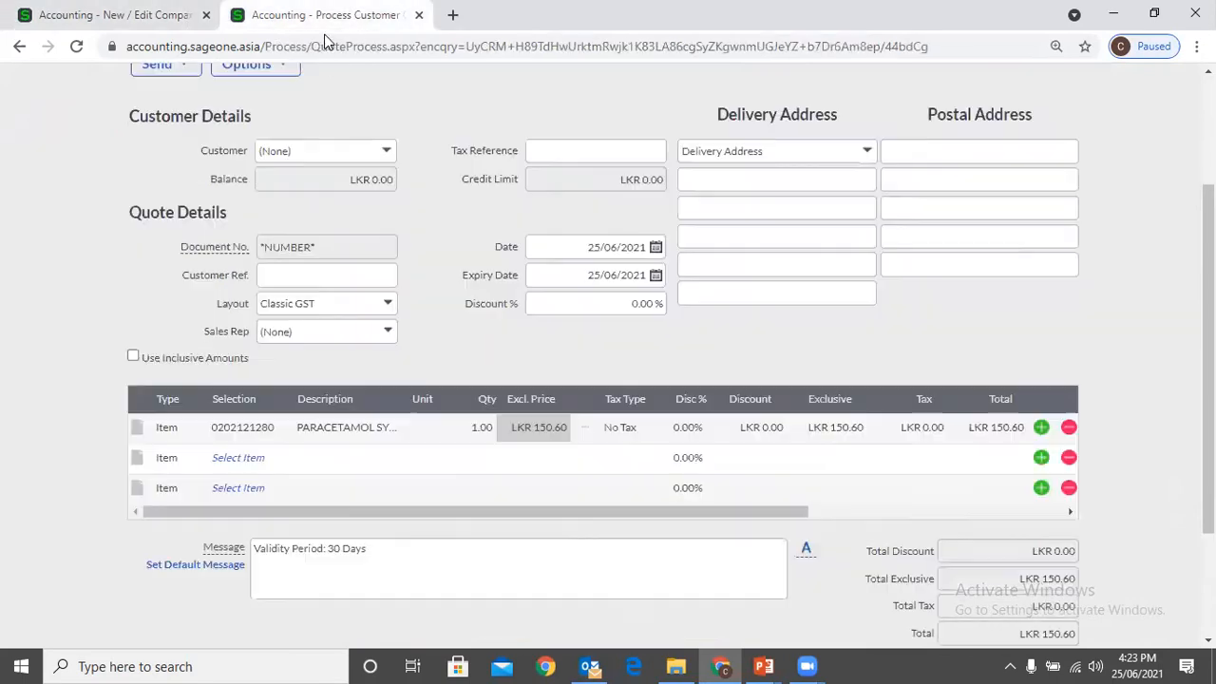
click(480, 429)
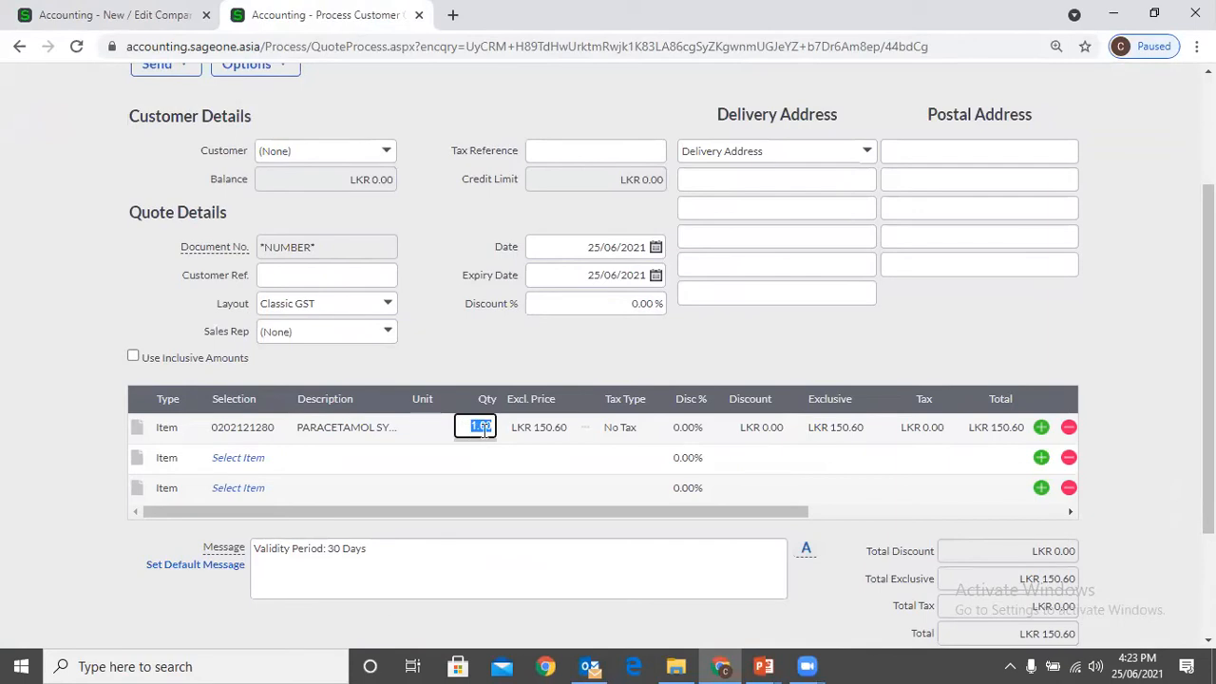
click(83, 15)
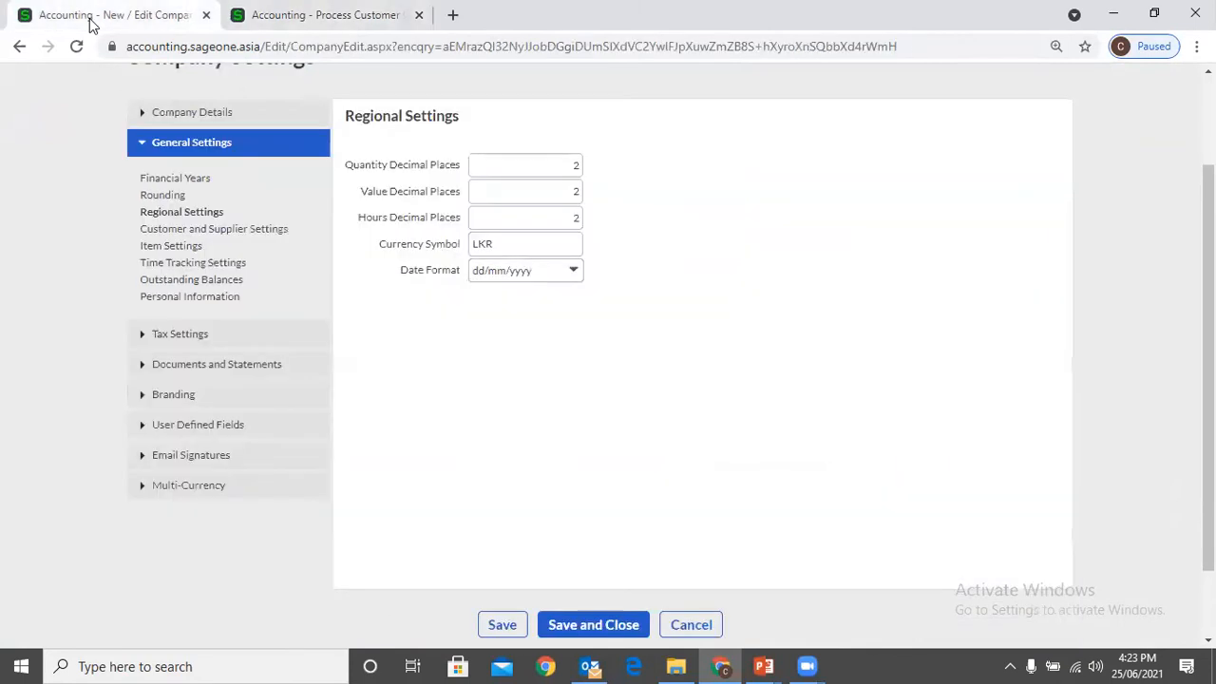
click(218, 23)
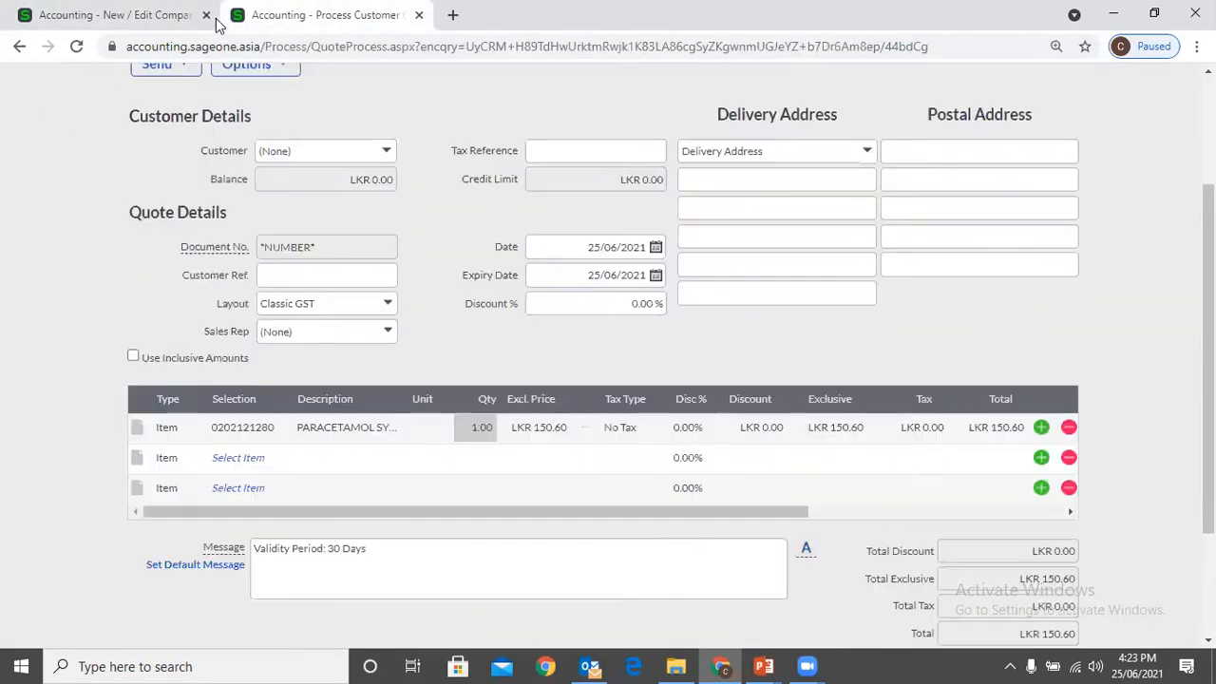
click(484, 437)
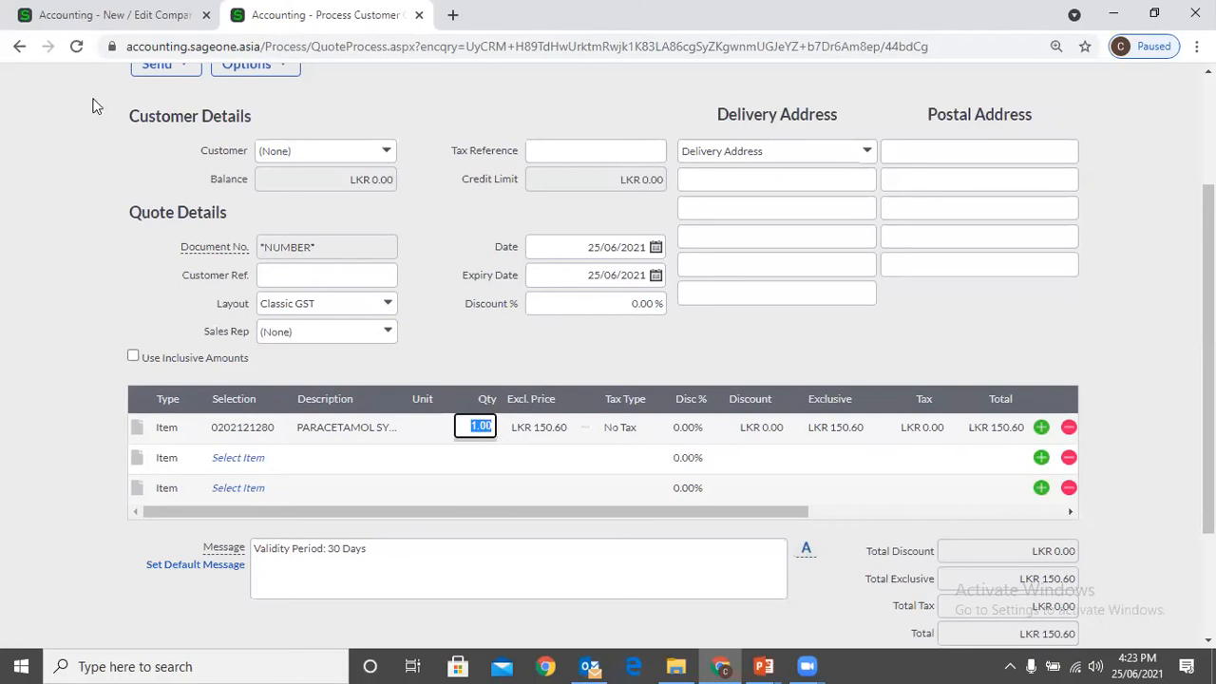
Set Quantity Decimal Places to 0 in the Regional Settings and try editing the quantity on the quote's item line
click(106, 14)
click(568, 164)
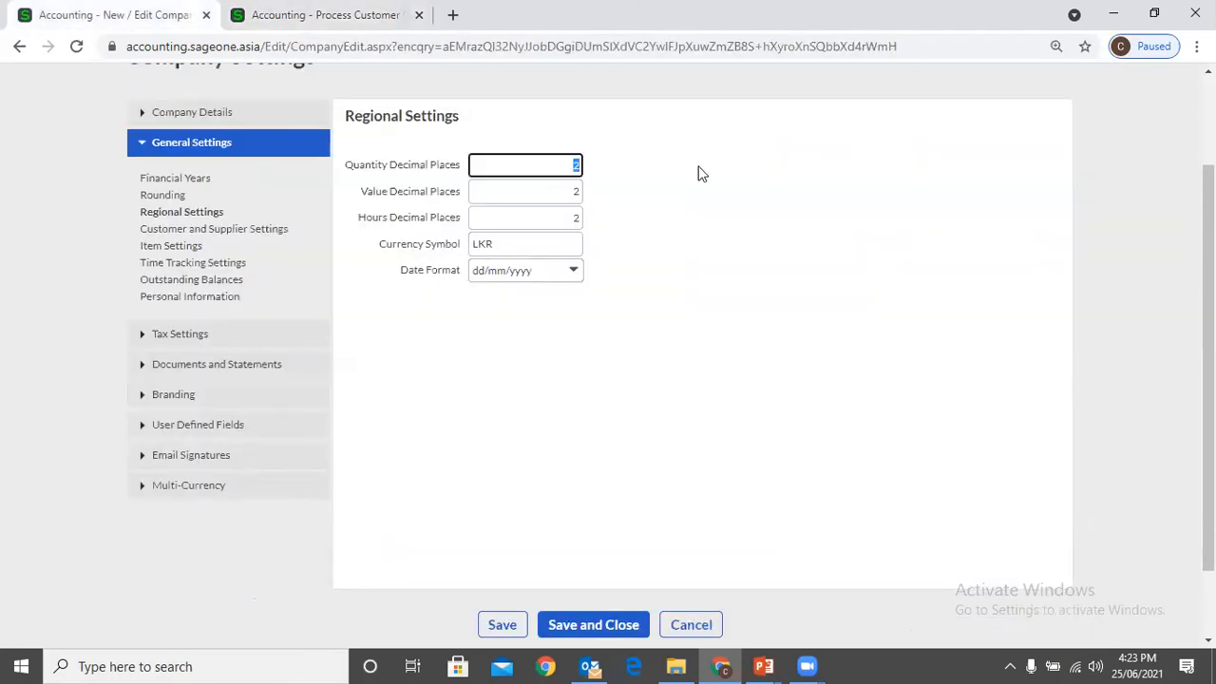
text(0)
click(313, 15)
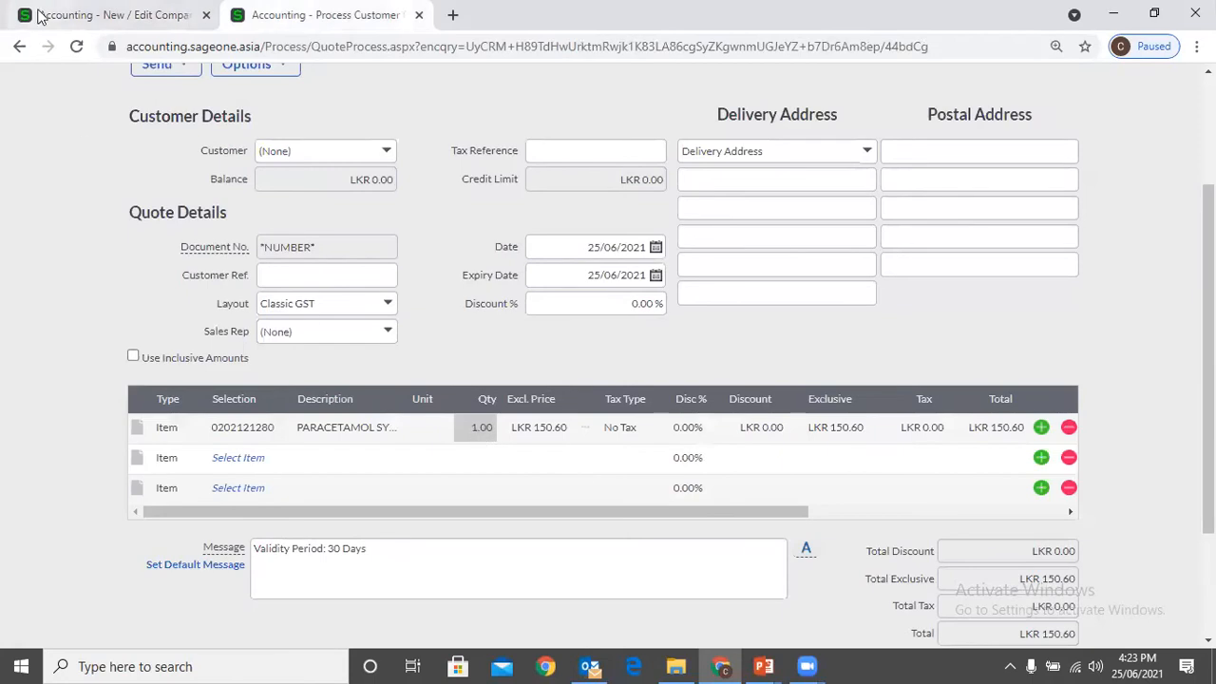
click(103, 14)
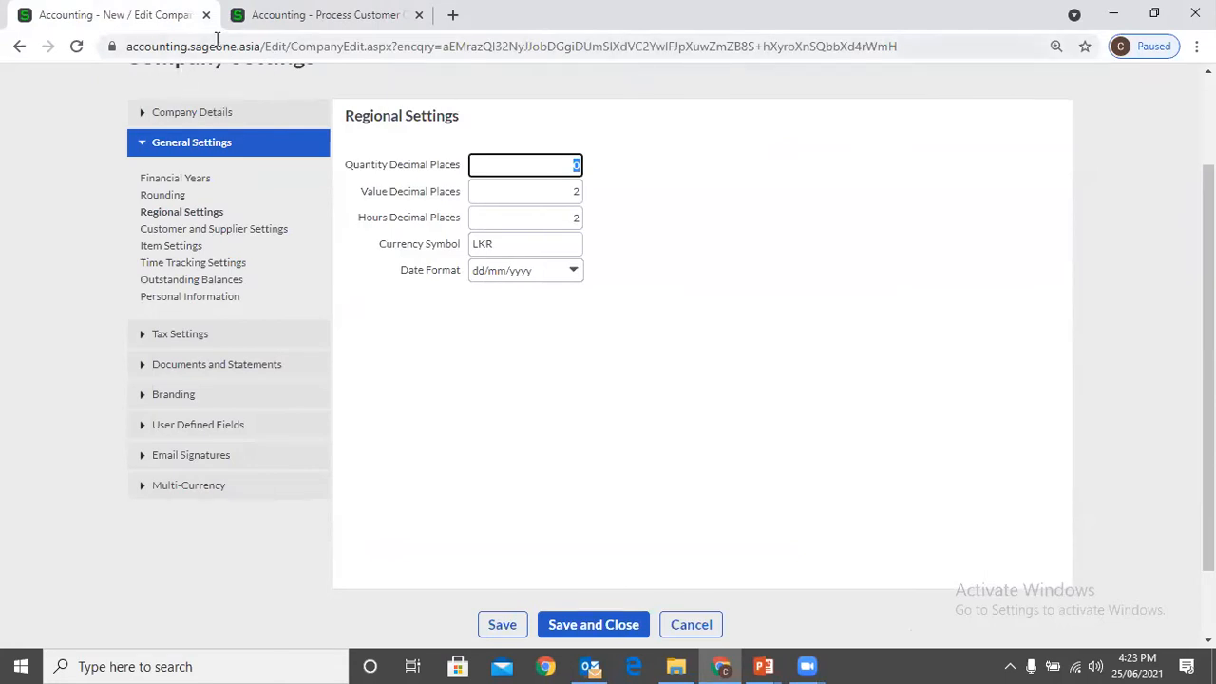
click(277, 15)
click(480, 428)
text(1000)
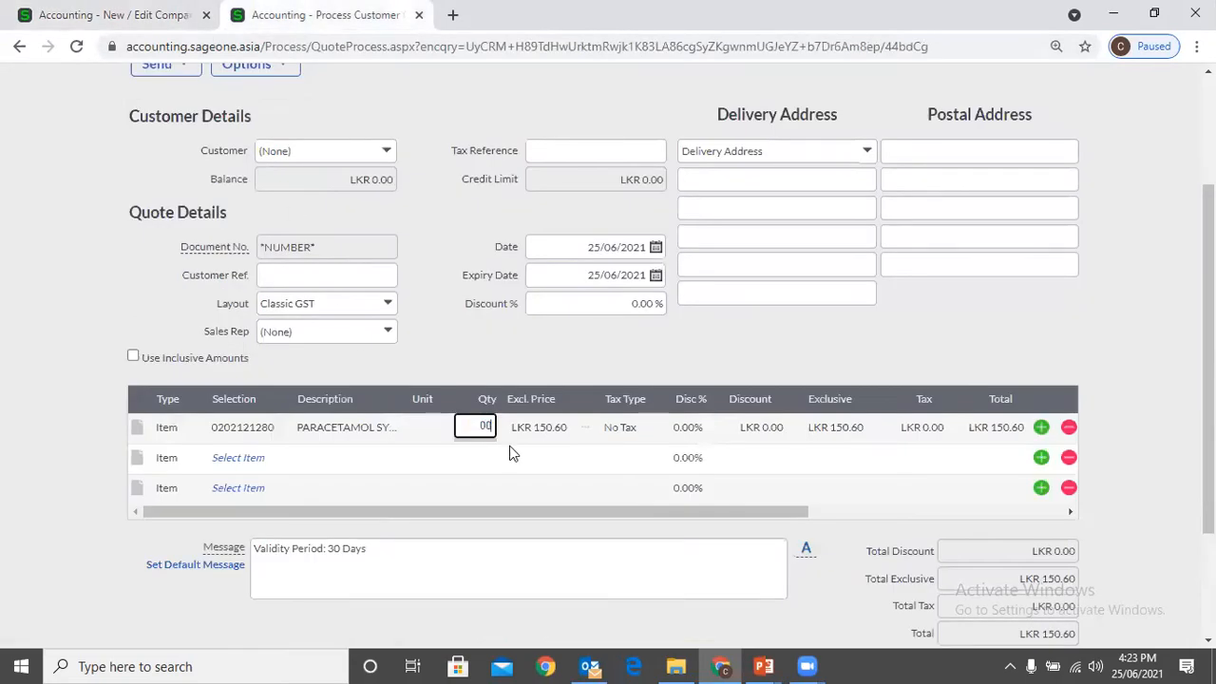
Set Quantity Decimal Places to 3 in the company's Regional Settings
click(34, 15)
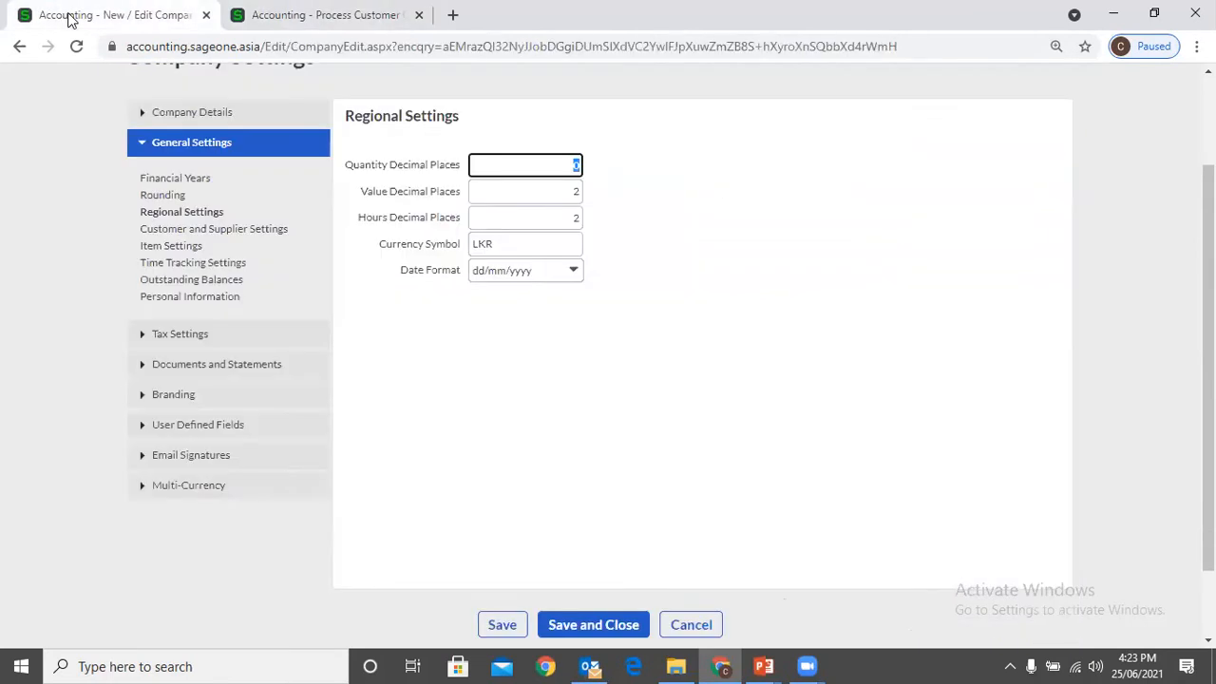
text(3)
click(652, 268)
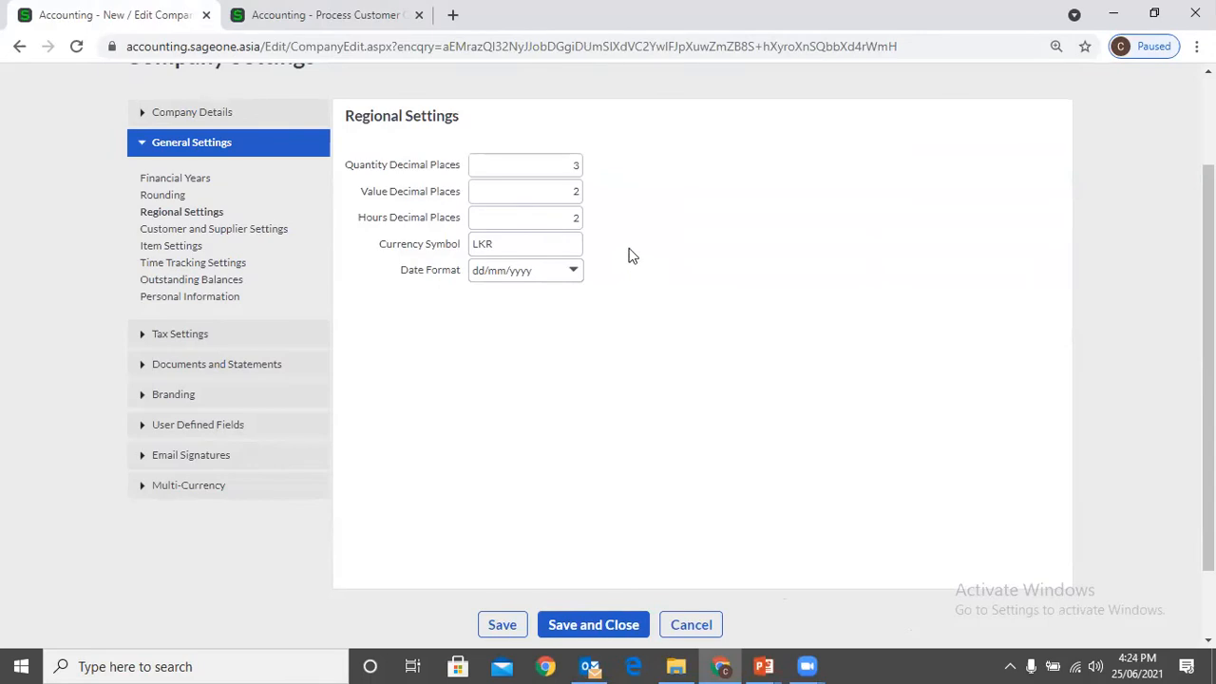
Set Value Decimal Places to 0 in the Regional Settings and compare with the exclusive price on the quote's item line
click(538, 186)
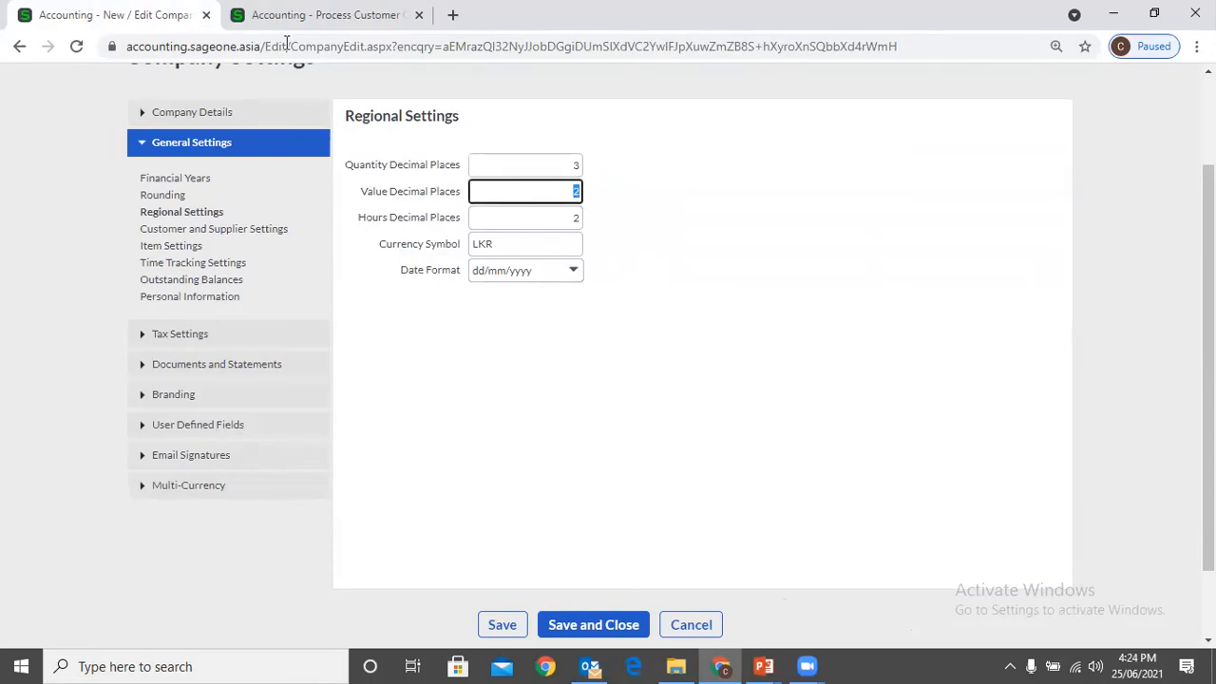
click(314, 17)
click(534, 433)
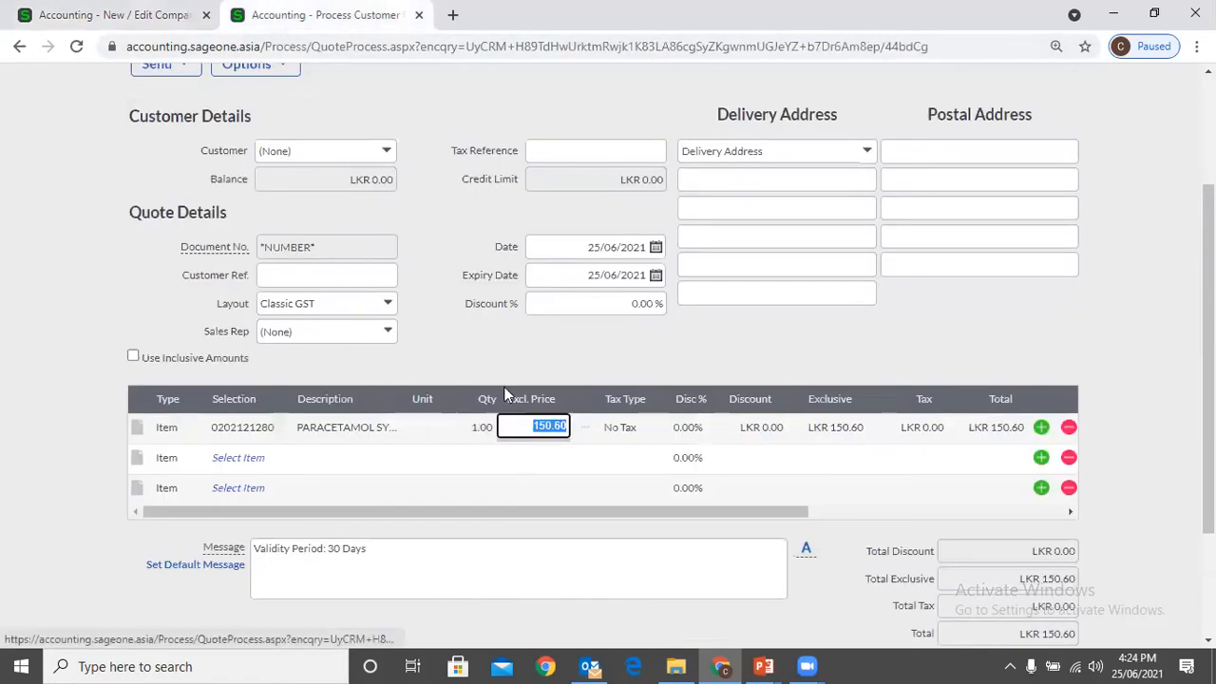
click(128, 16)
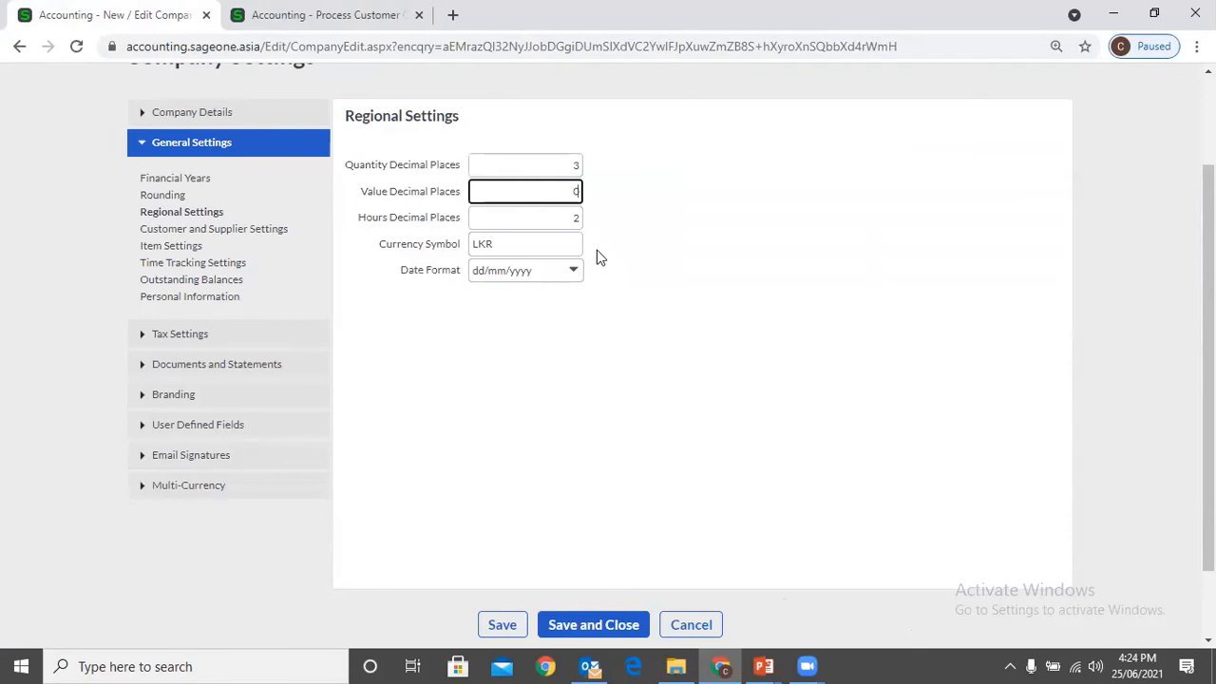
click(366, 19)
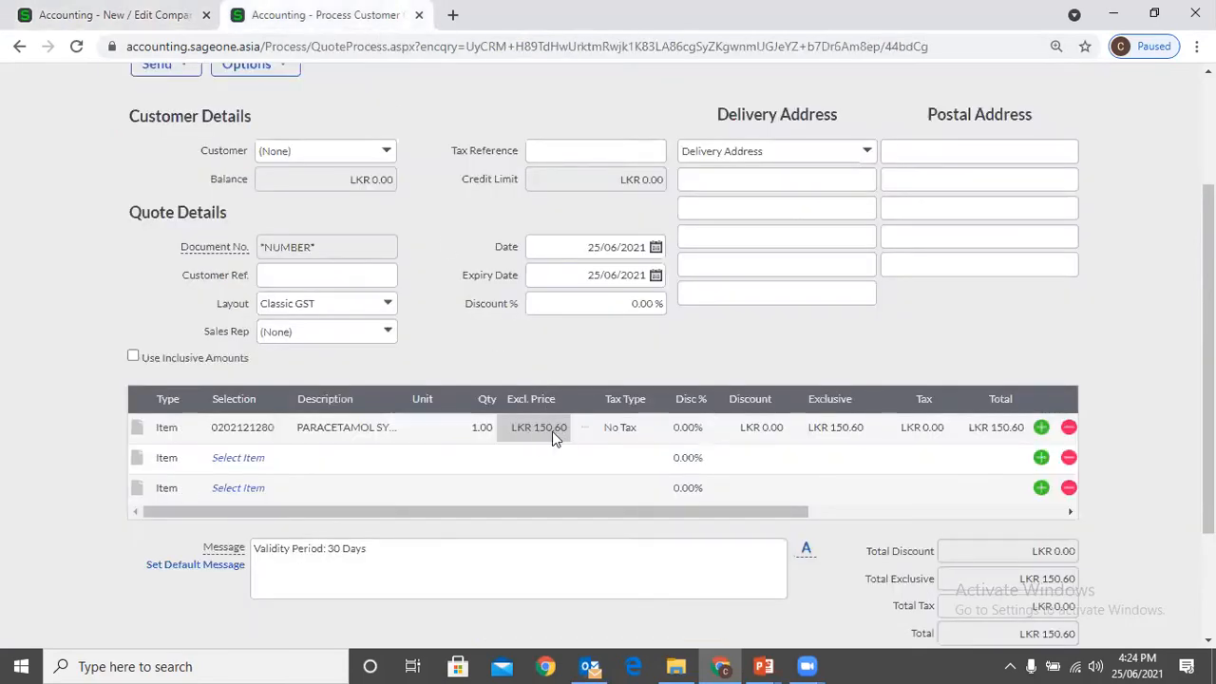
Close the unsaved quote and try to save the Regional Settings with zero value decimal places
click(419, 15)
click(693, 146)
scroll(517, 428, down, 1)
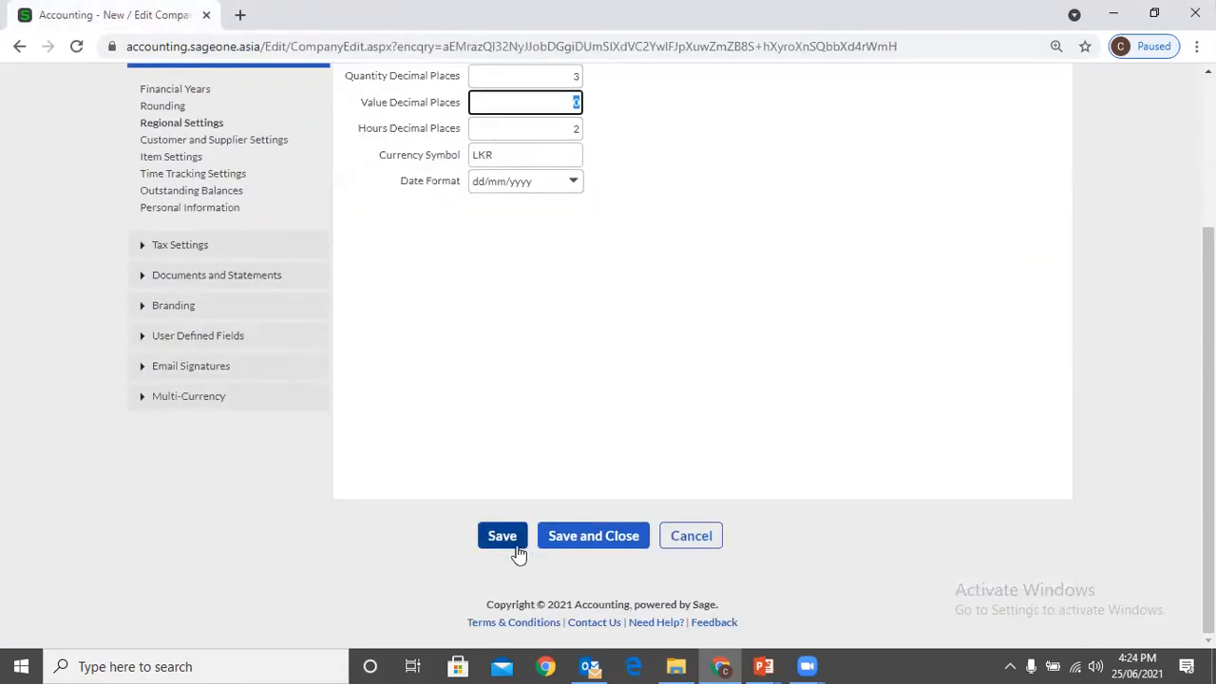
click(517, 545)
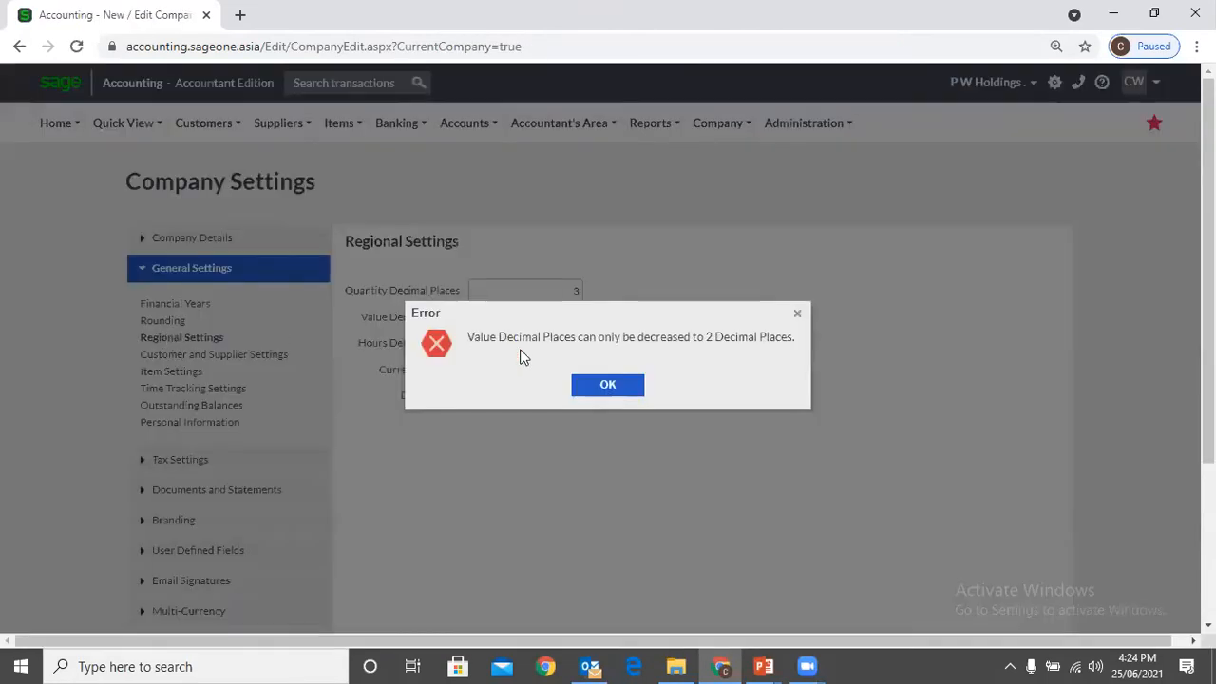
click(602, 389)
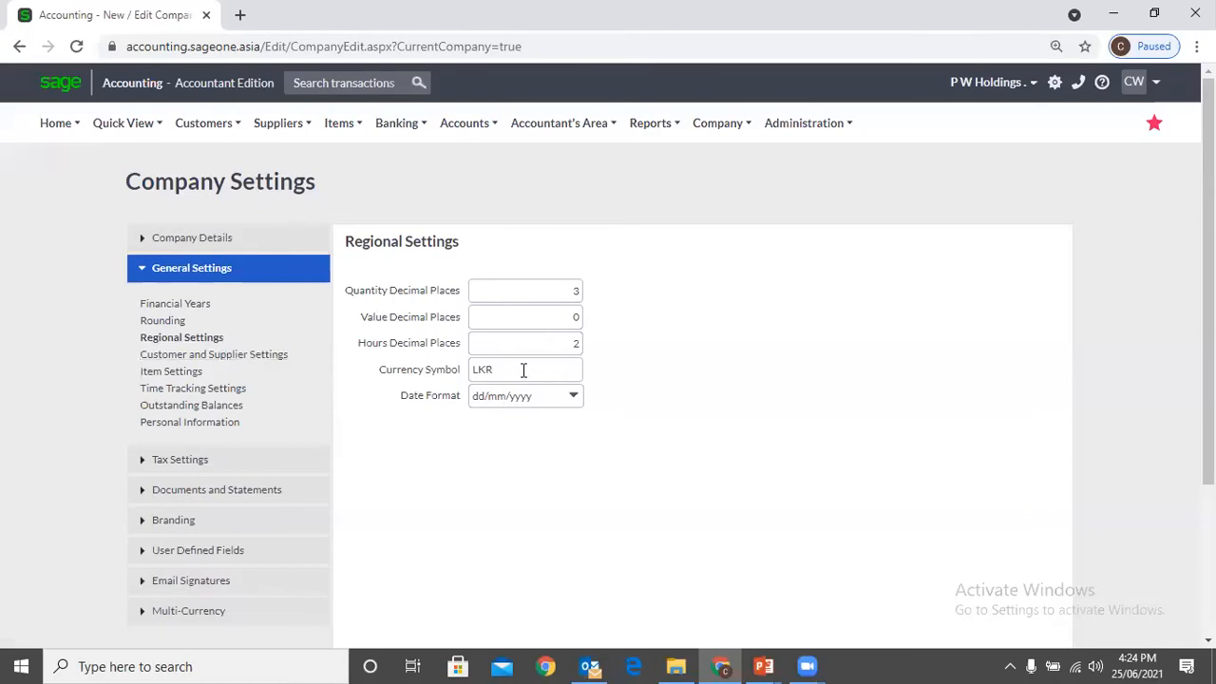
Set Value Decimal Places to 2, save the company settings and dismiss the message
scroll(523, 369, down, 1)
click(544, 229)
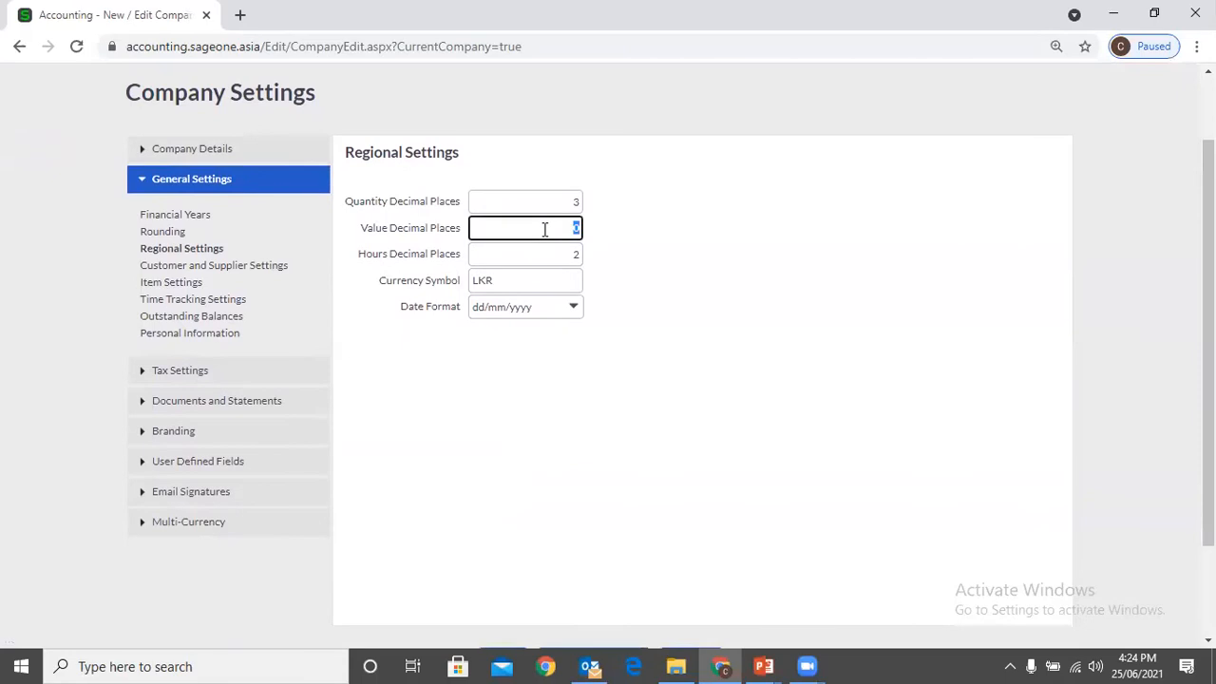
text(2)
click(623, 395)
scroll(623, 402, down, 2)
click(505, 540)
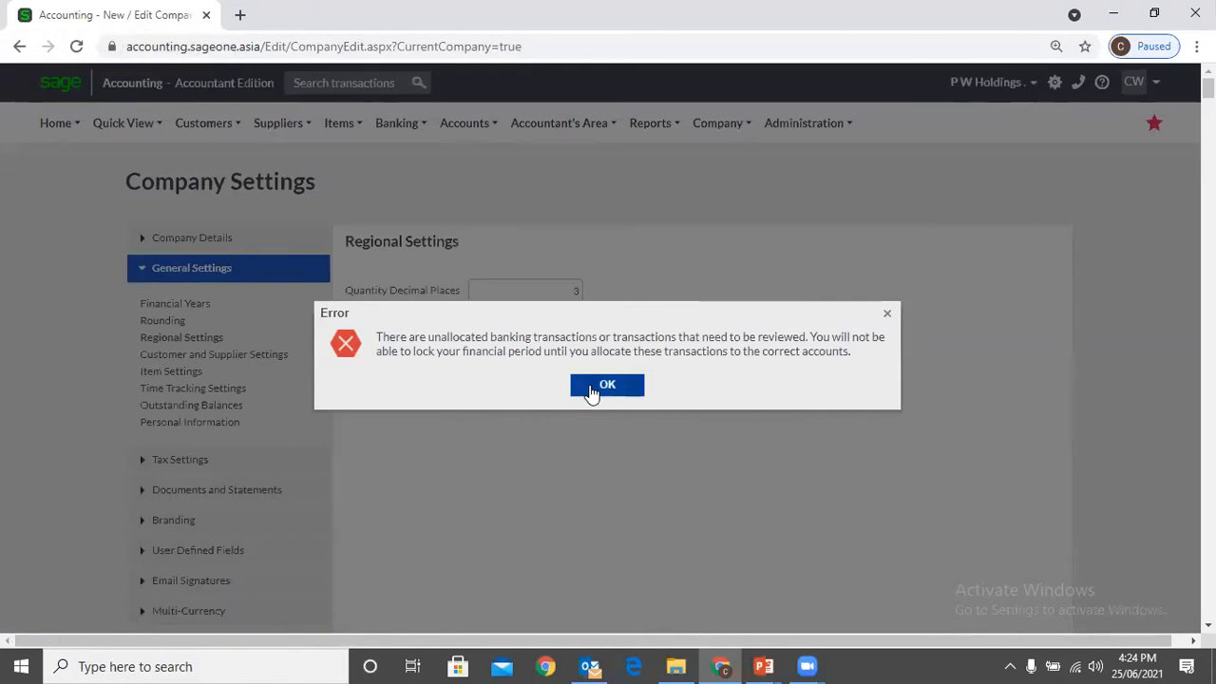
click(607, 386)
Switch to the company 7th Sense Gregory's Road and open its Regional Settings
click(985, 85)
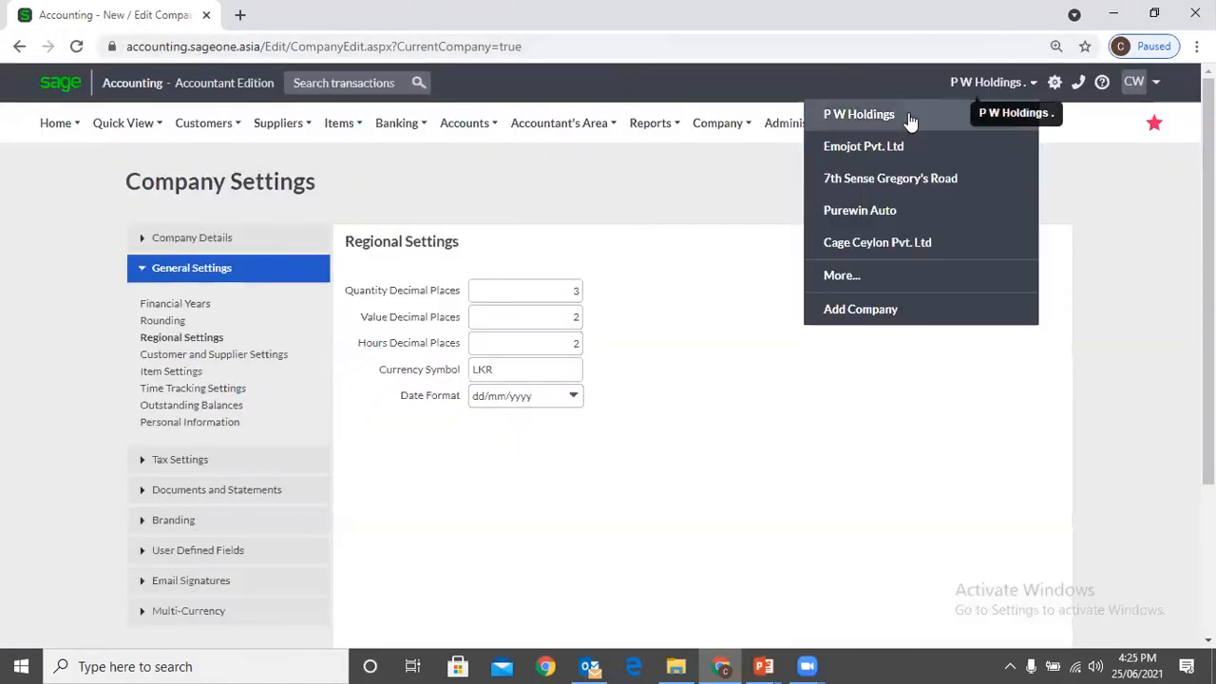
click(908, 178)
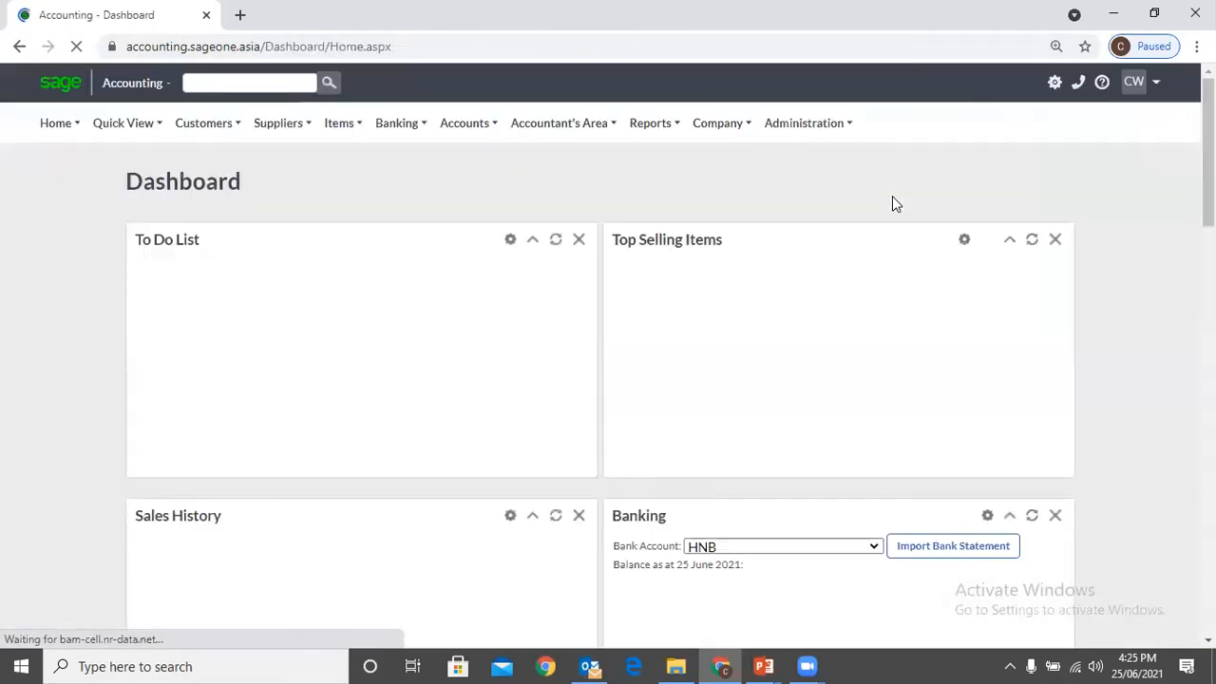
click(713, 133)
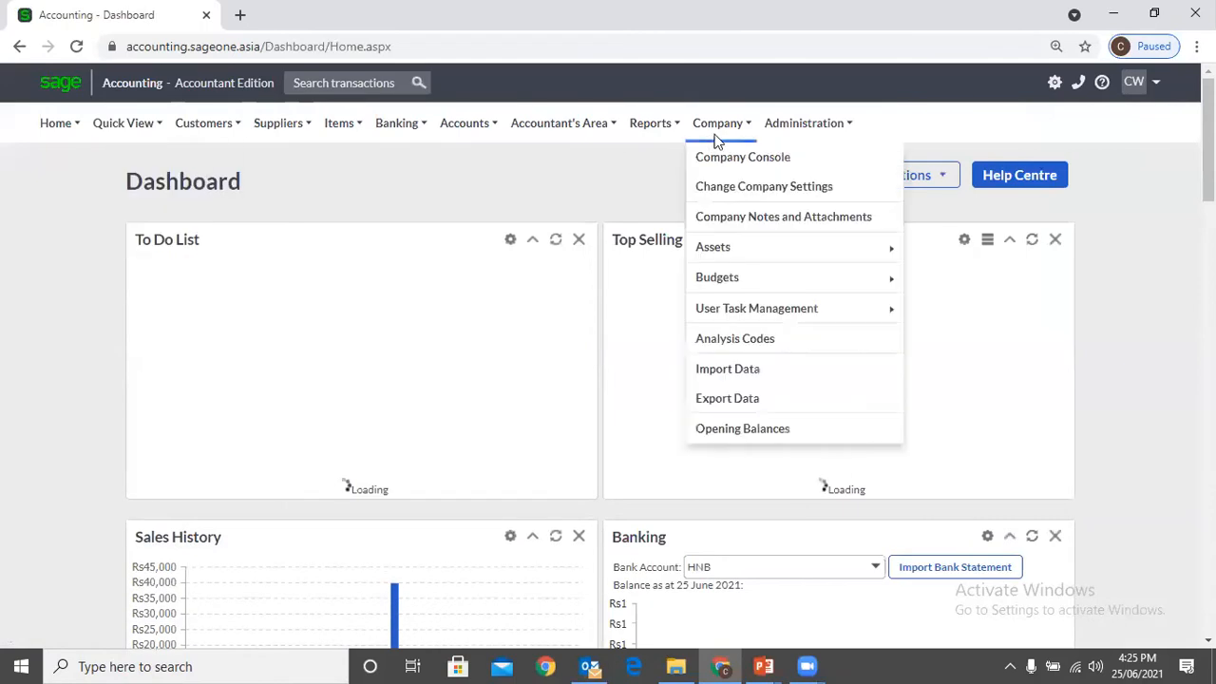
click(738, 187)
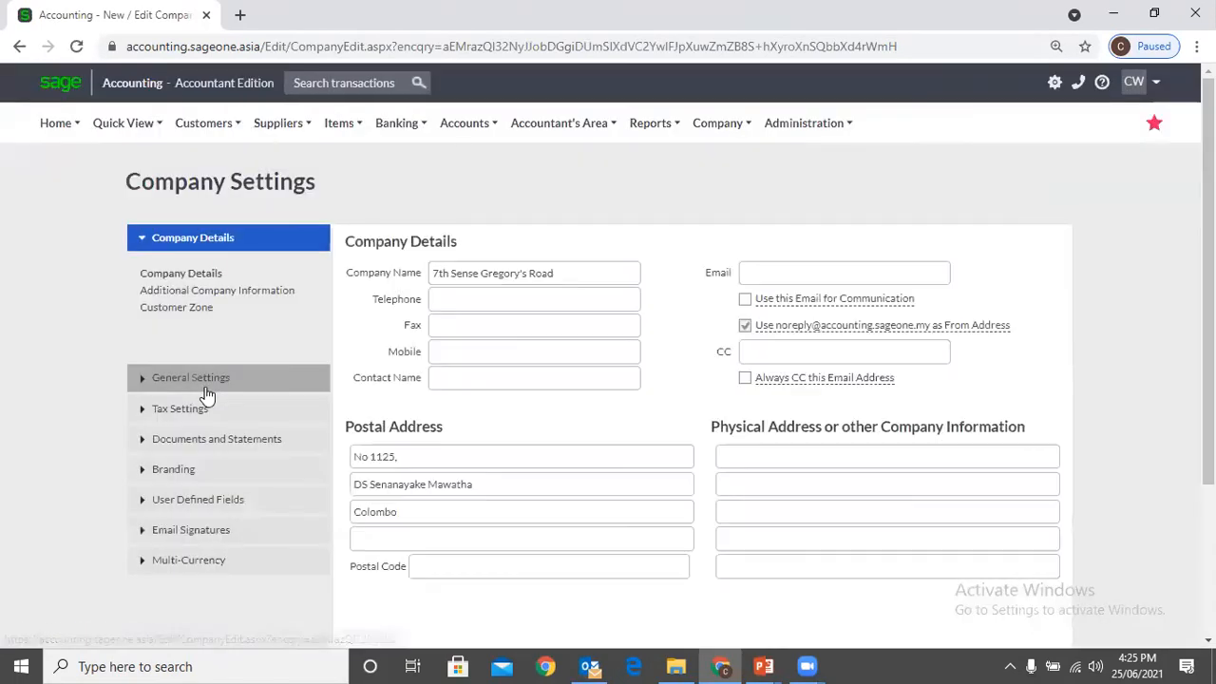
click(202, 379)
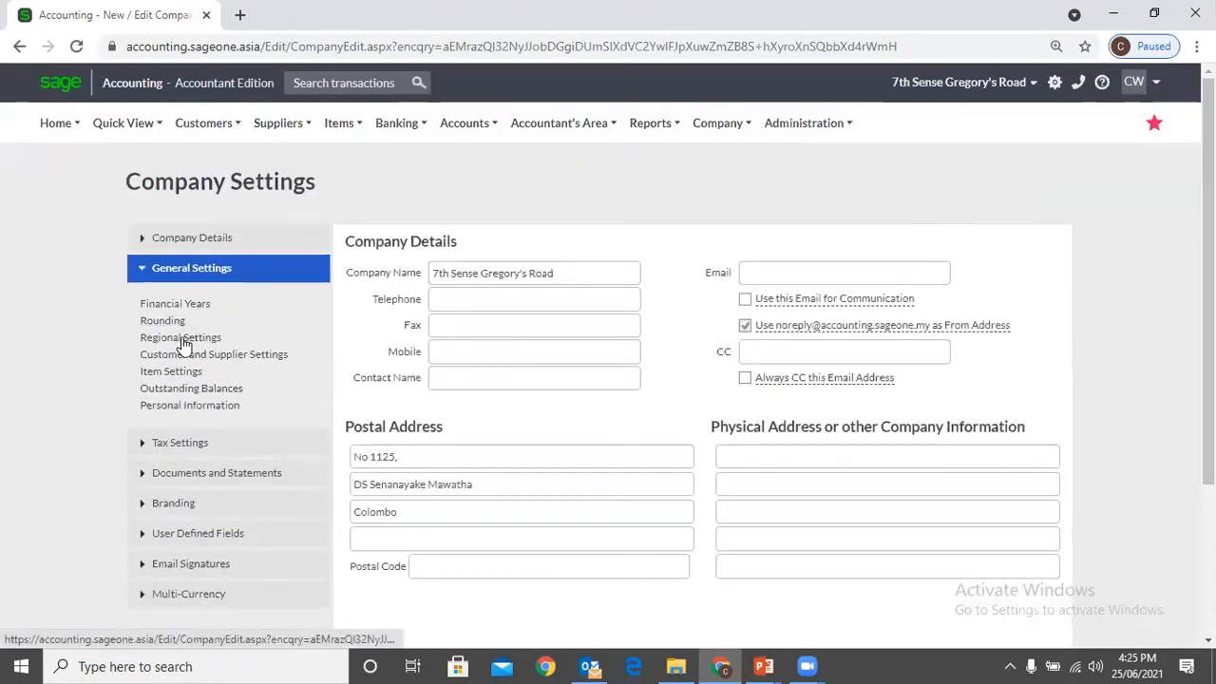
click(183, 340)
Set Quantity Decimal Places to 3 and Value Decimal Places to 0 for 7th Sense Gregory's Road, and save the settings
click(524, 288)
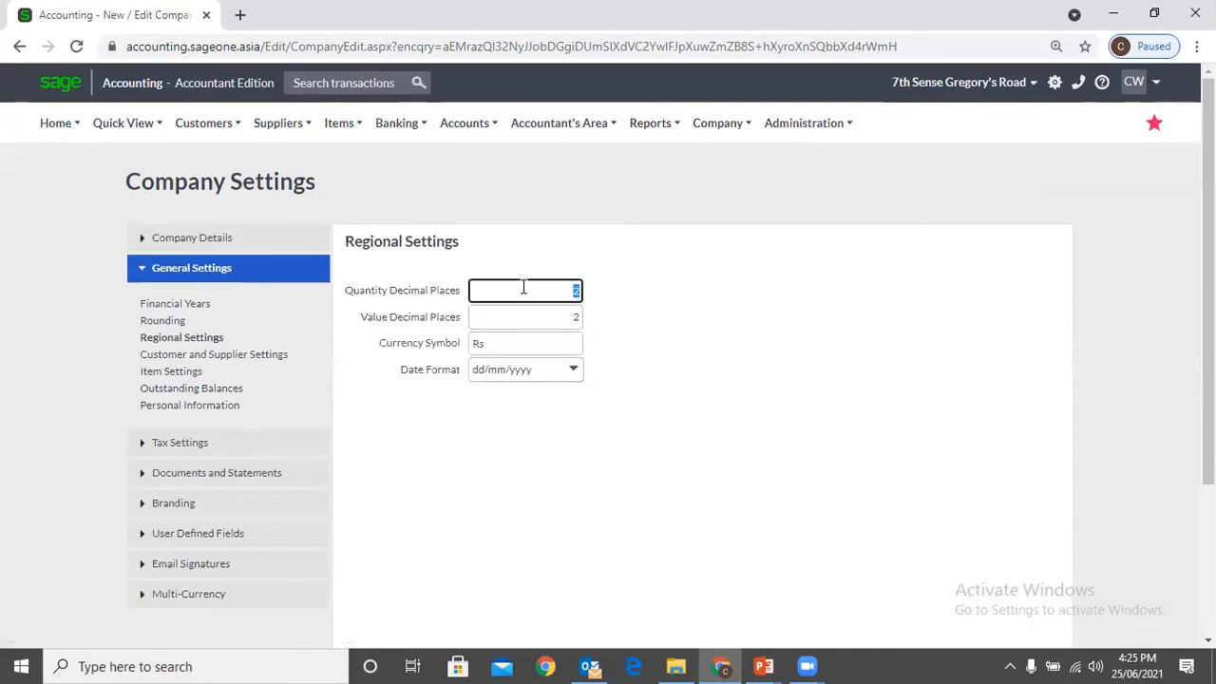
click(568, 321)
key(BackSpace)
click(768, 309)
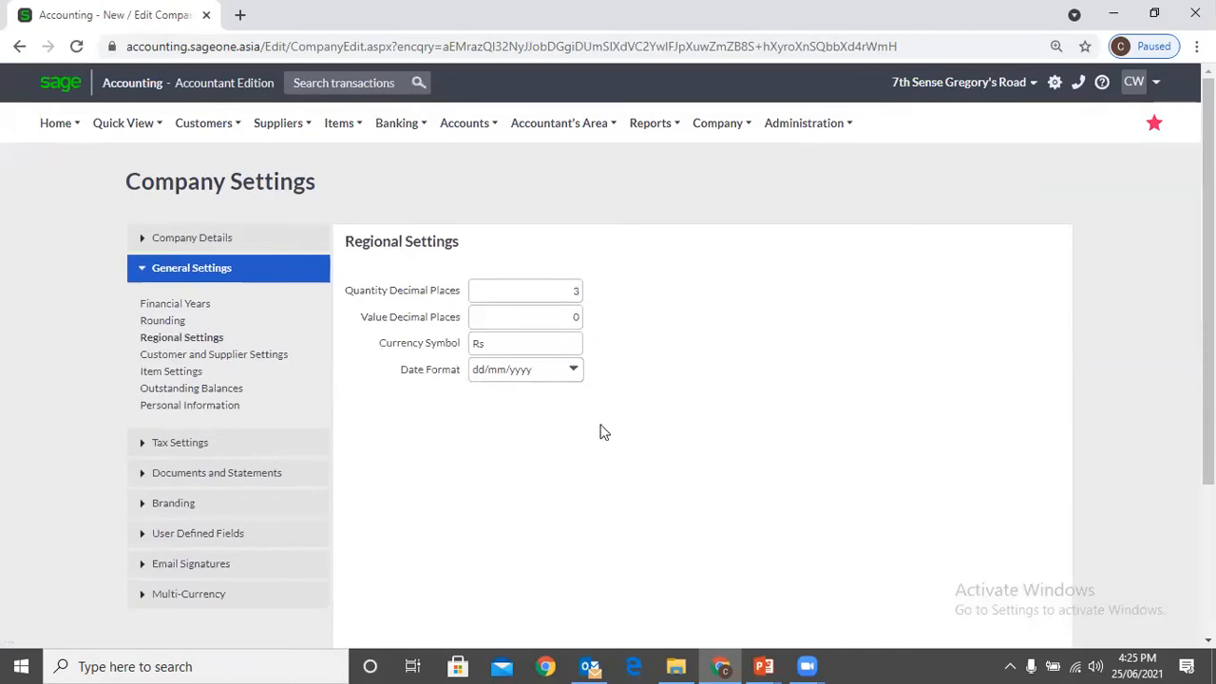
scroll(599, 410, down, 3)
click(502, 537)
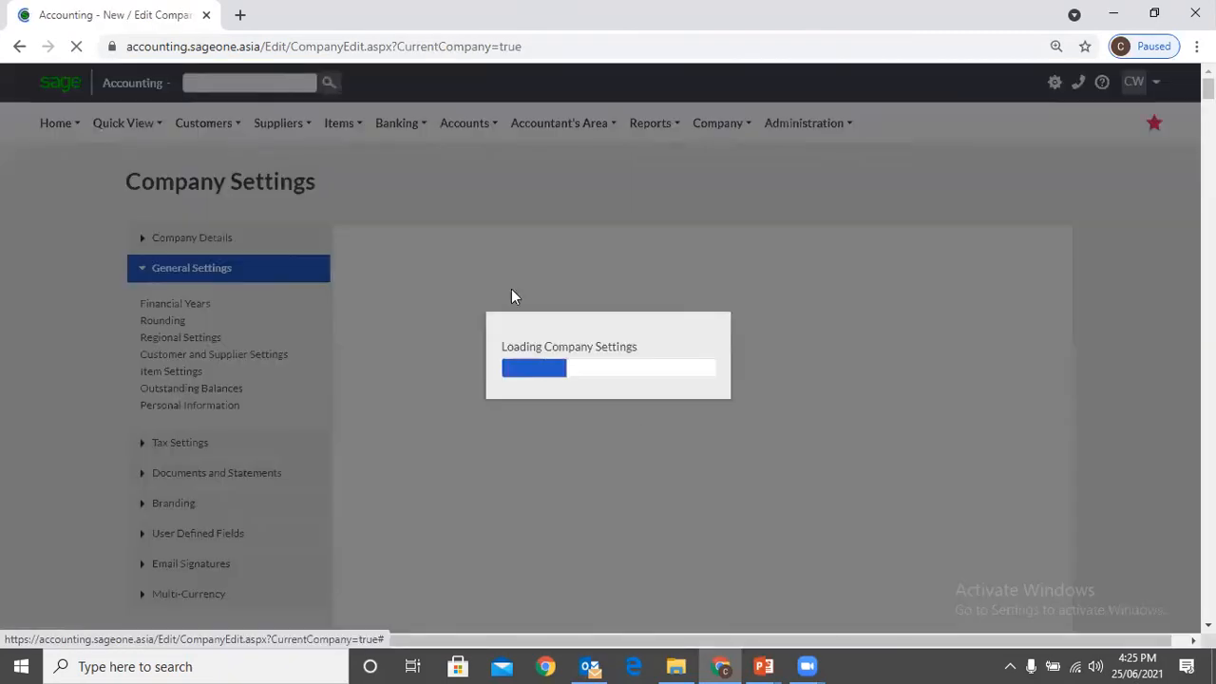
Dismiss the error message, set Value Decimal Places to 2 for 7th Sense Gregory's Road and save the company settings
mouse_move(272, 133)
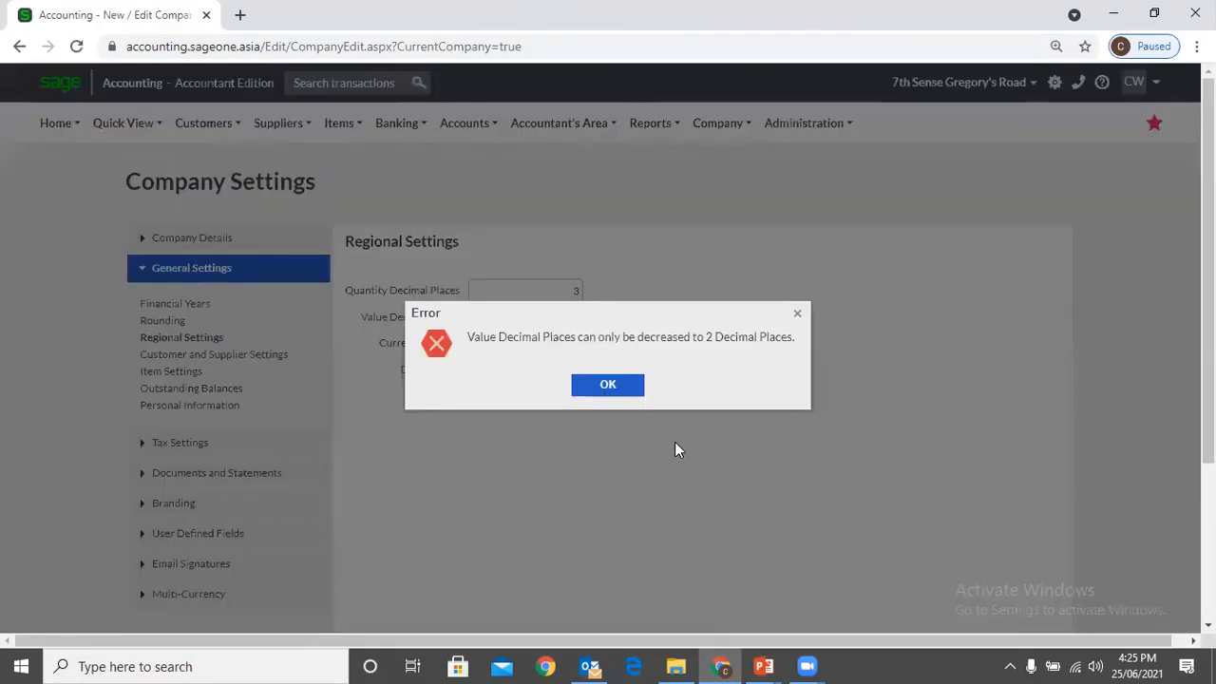
click(608, 387)
double_click(567, 315)
text(2)
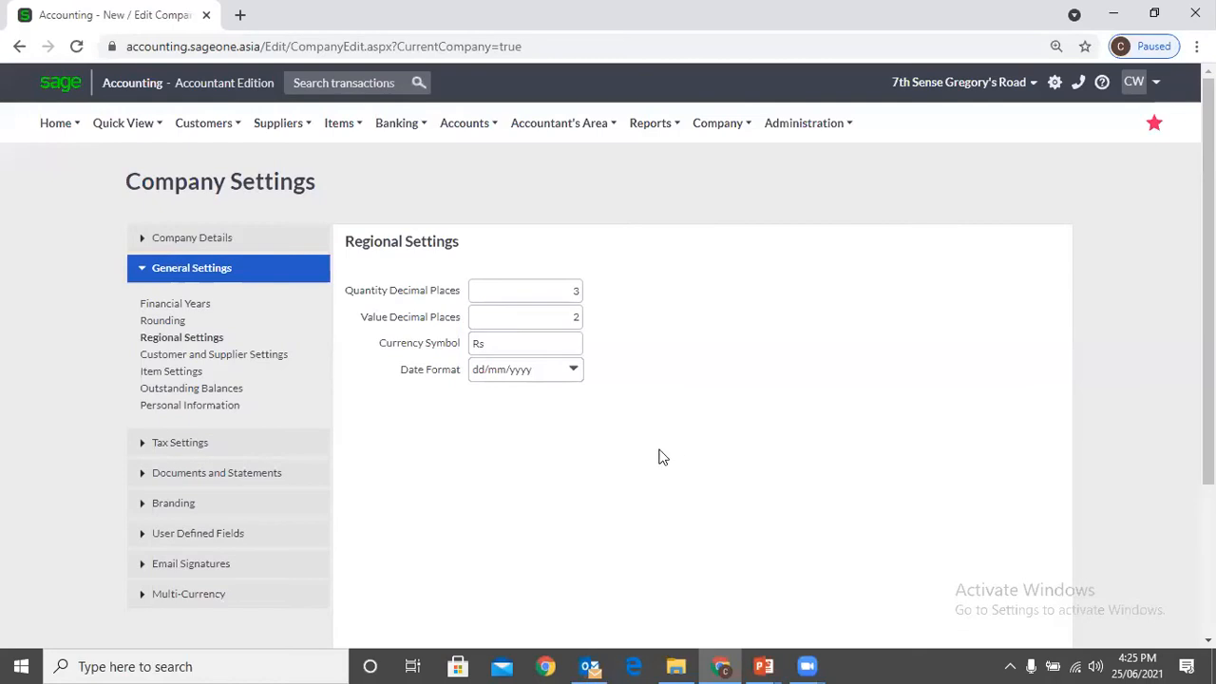
scroll(665, 465, down, 2)
click(501, 536)
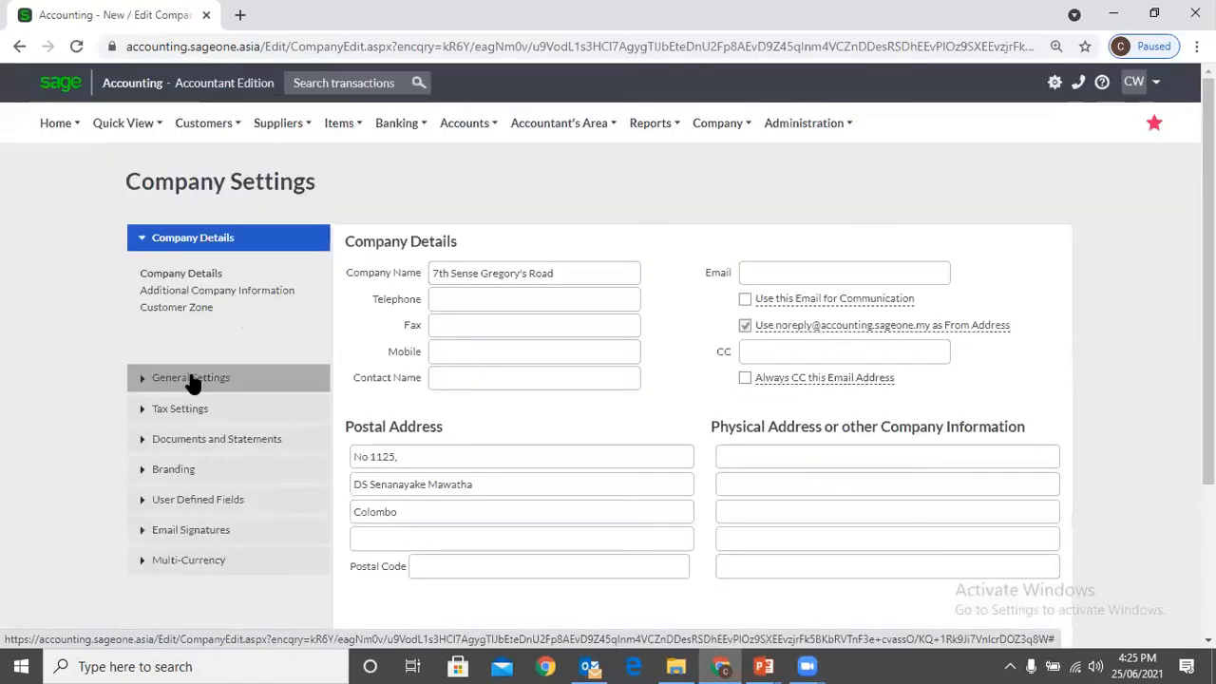
Reopen the Regional Settings of 7th Sense Gregory's Road and check the Quantity Decimal Places value
click(192, 378)
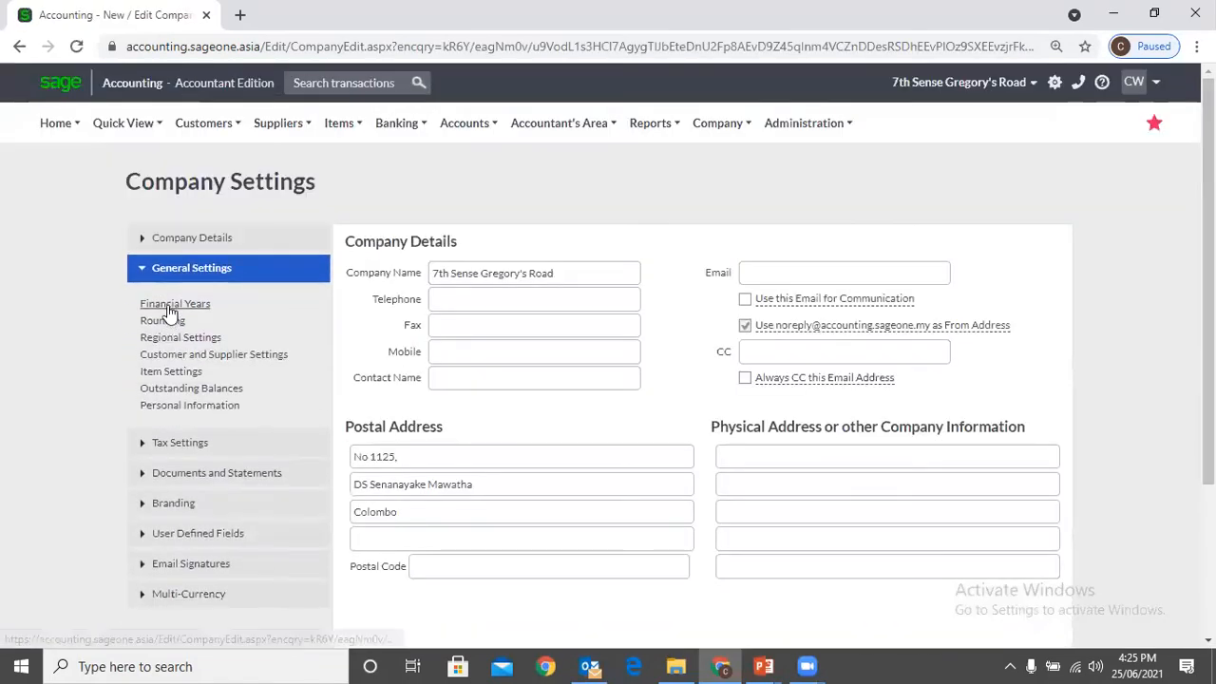
click(177, 338)
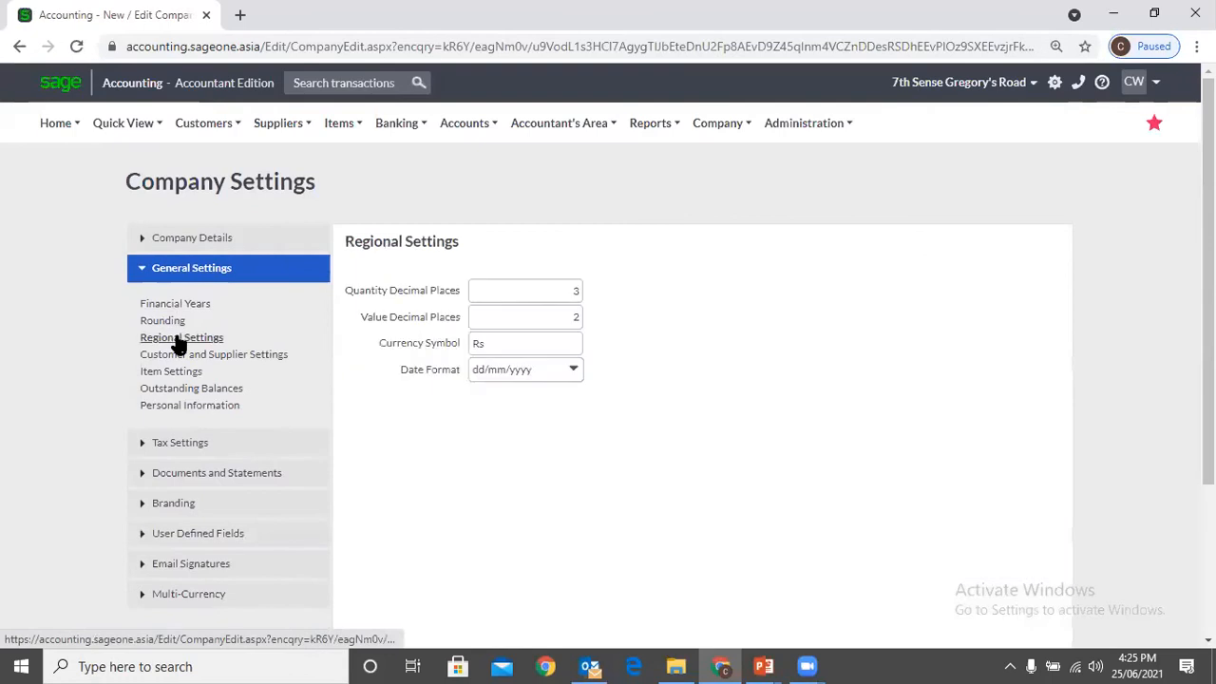
click(539, 290)
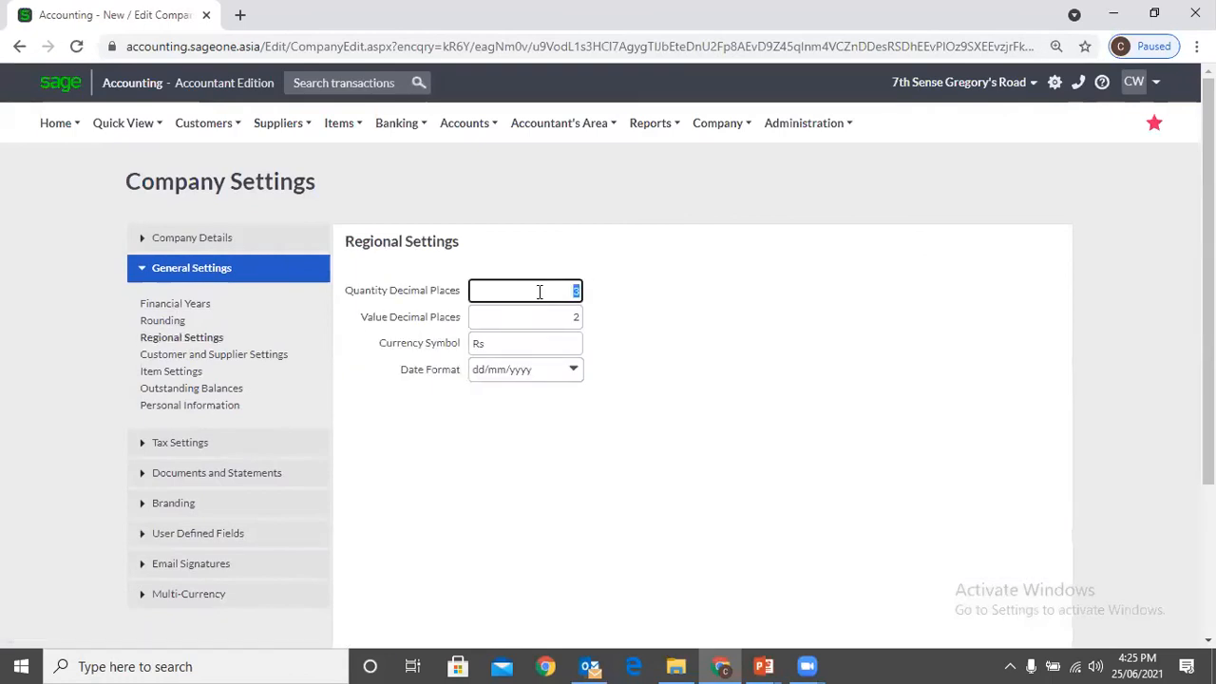
Duplicate the browser tab and open a new customer quote in the copy
right_click(147, 16)
click(205, 140)
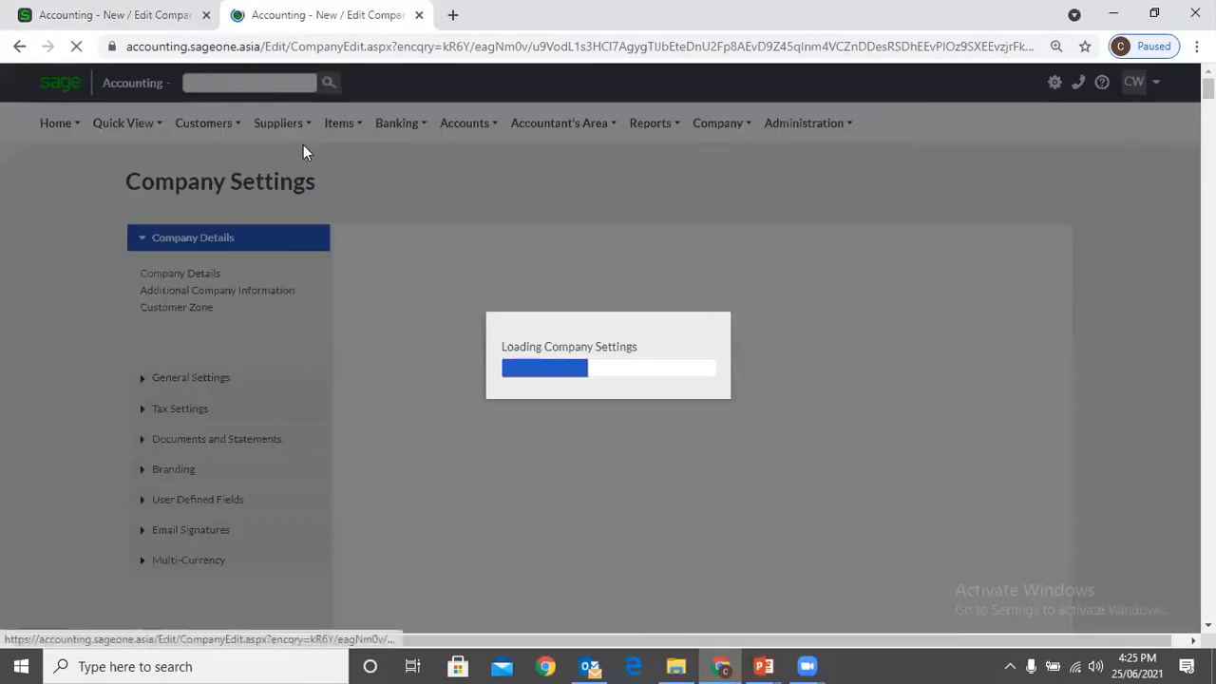
mouse_move(191, 128)
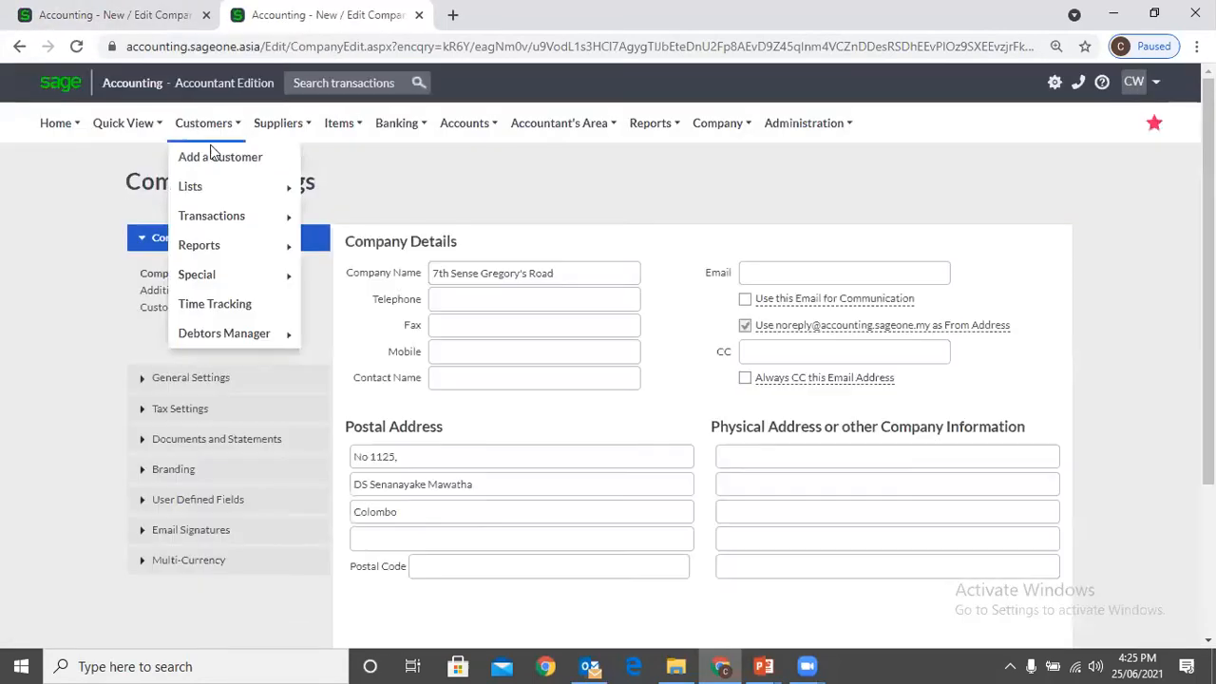
mouse_move(296, 214)
click(332, 225)
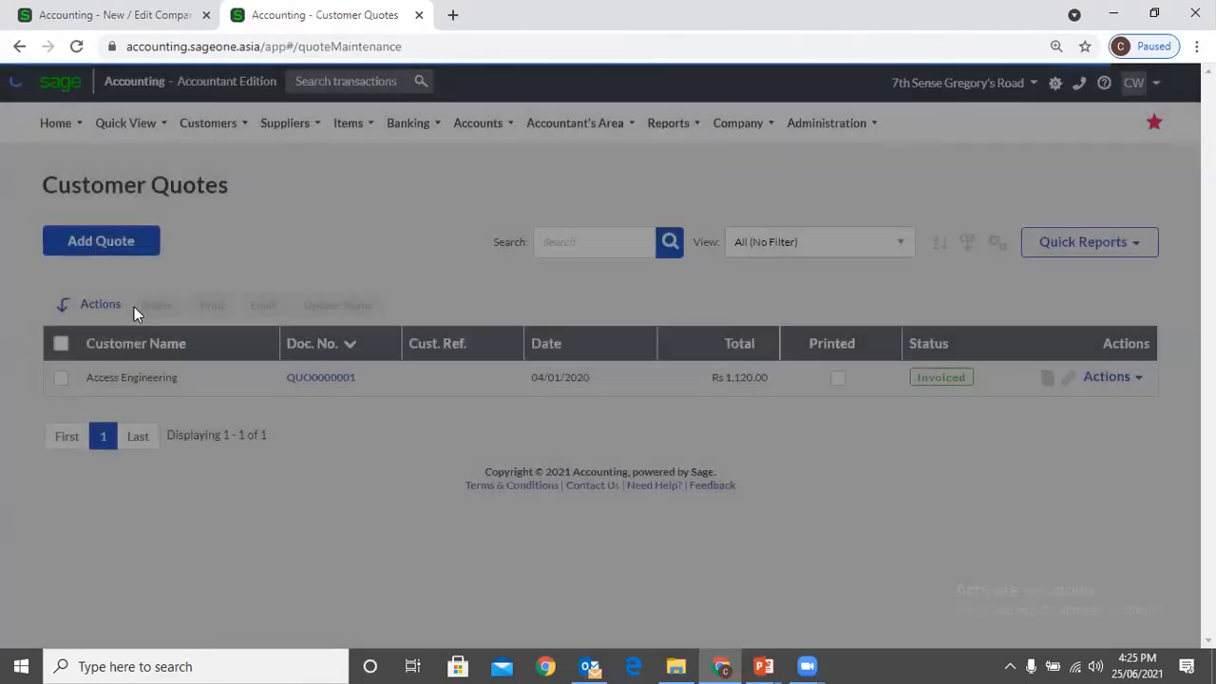
click(79, 249)
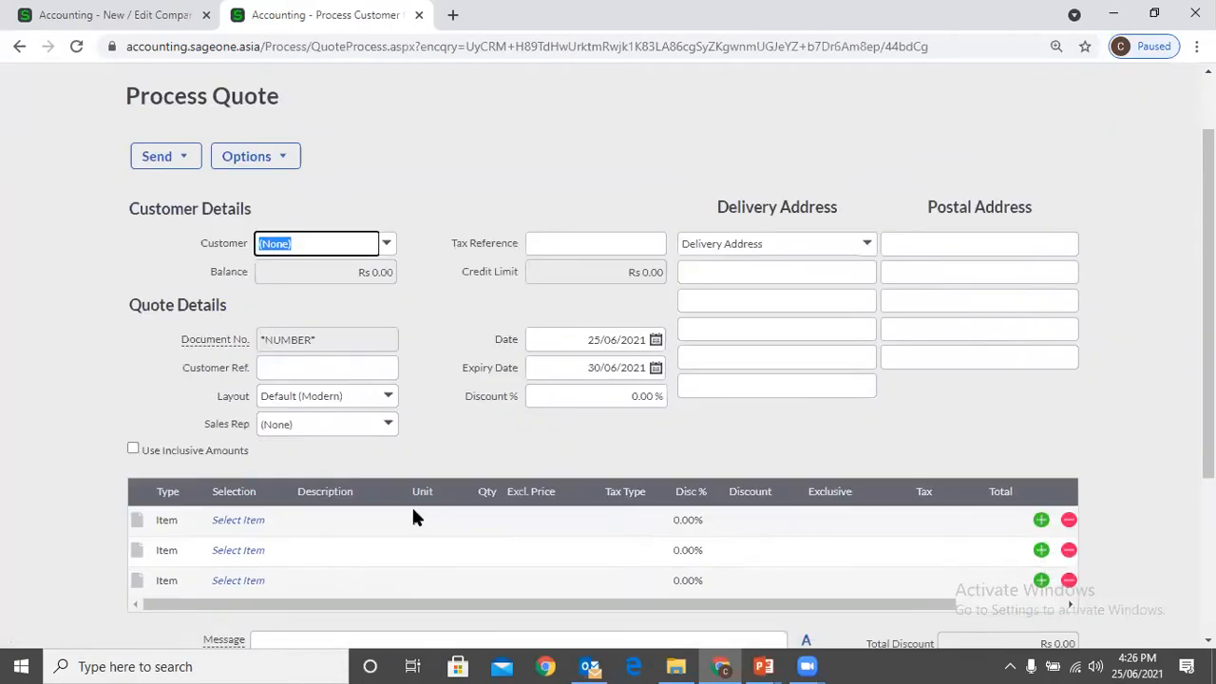
Add item 002 Day to the first quote line, check its quantity decimals and close the quote's tab without saving
scroll(415, 516, down, 2)
click(238, 339)
click(282, 338)
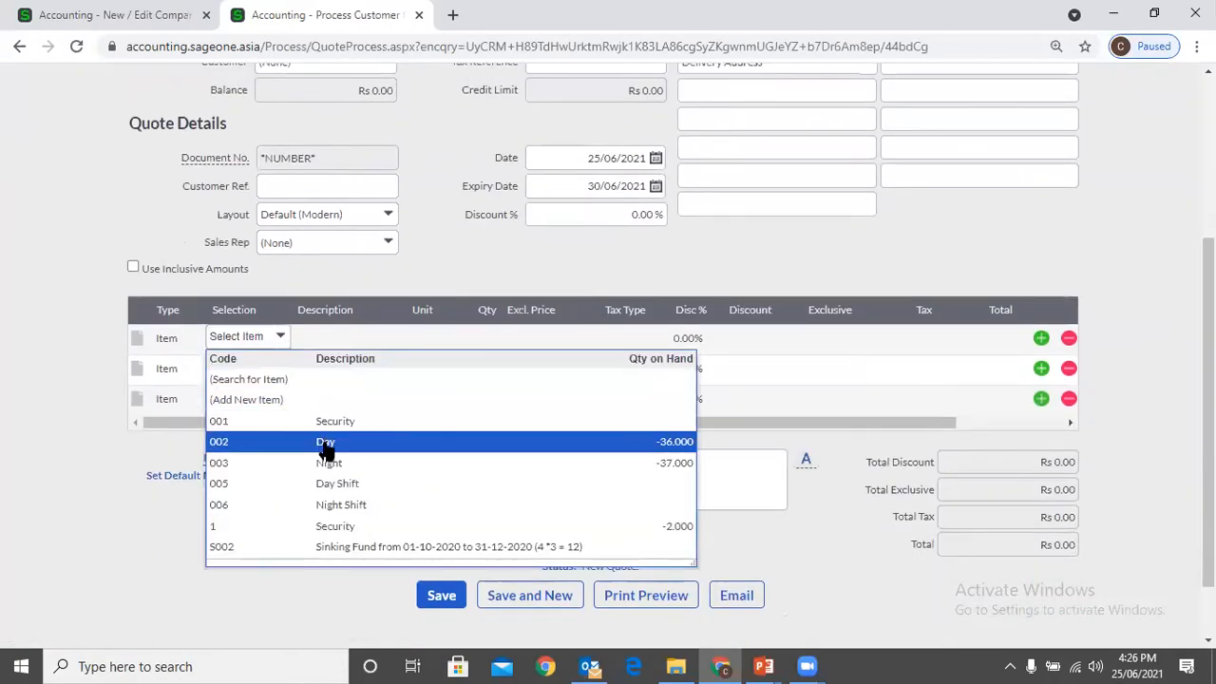
click(324, 443)
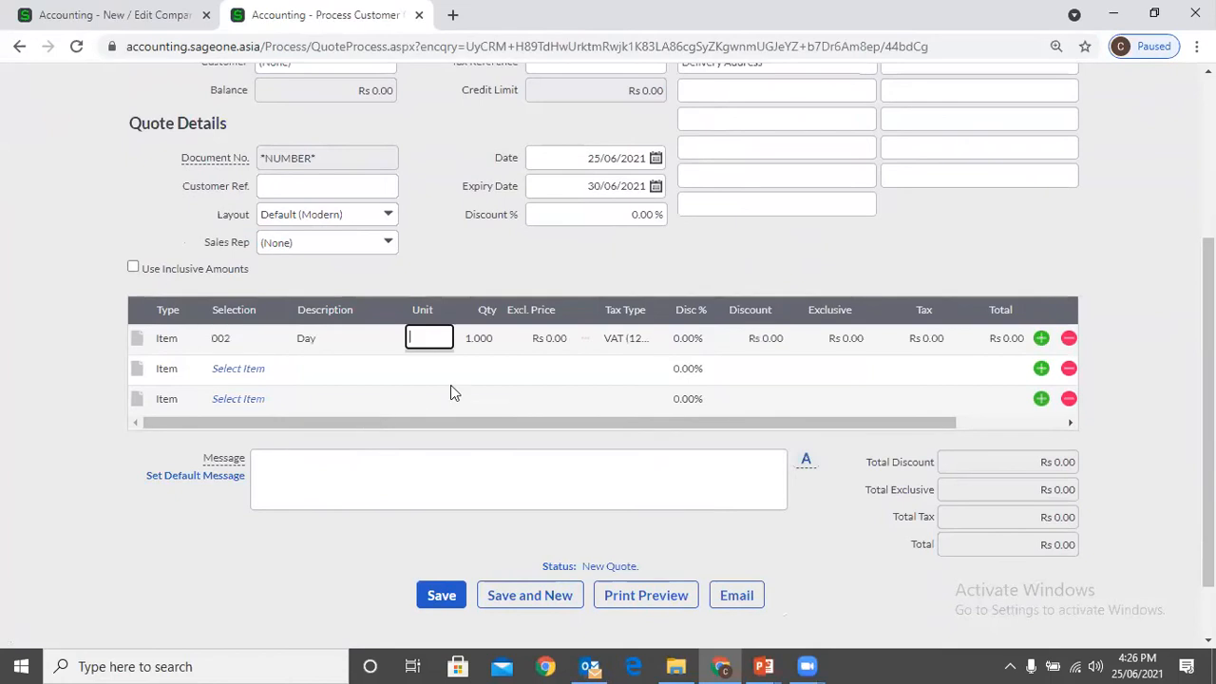
click(488, 342)
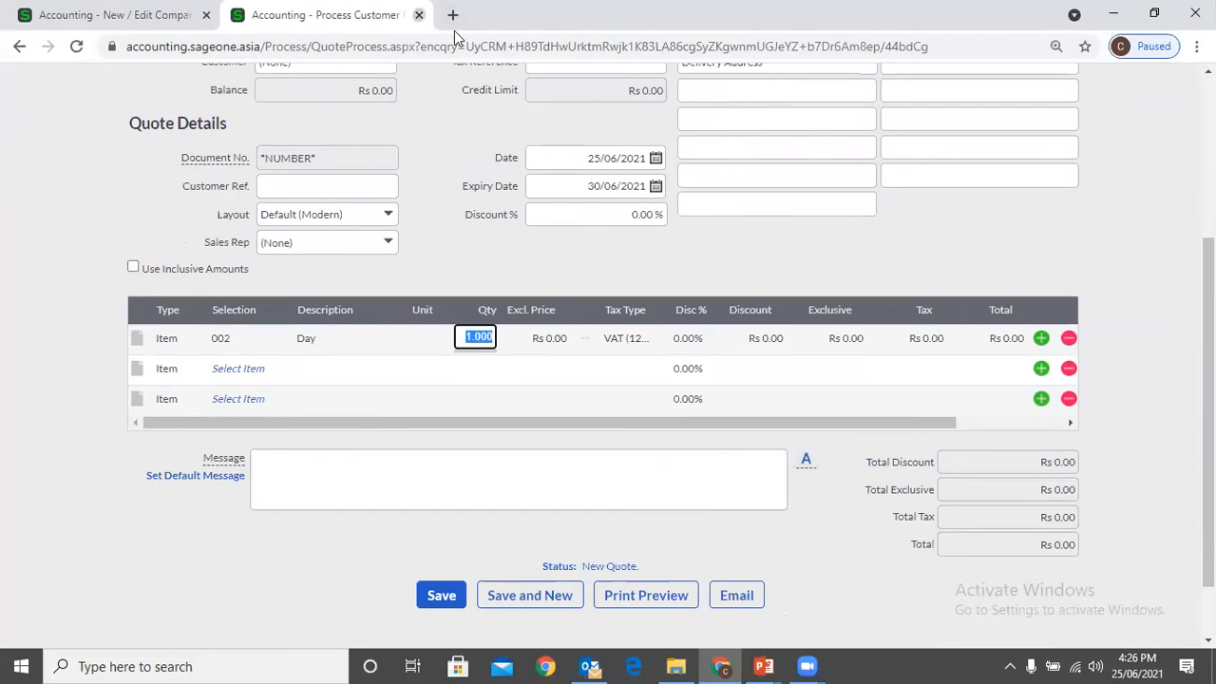
click(419, 15)
click(694, 146)
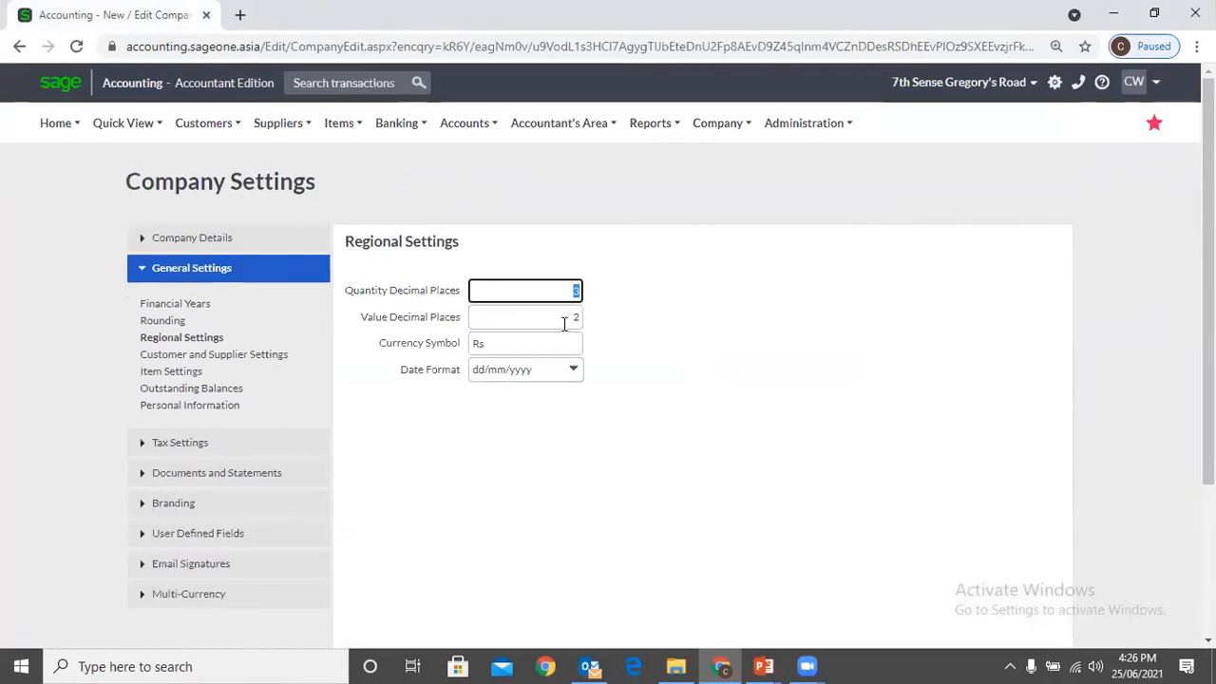
Switch to the company "P W Holdings ." and open its Time Tracking timesheet
click(981, 84)
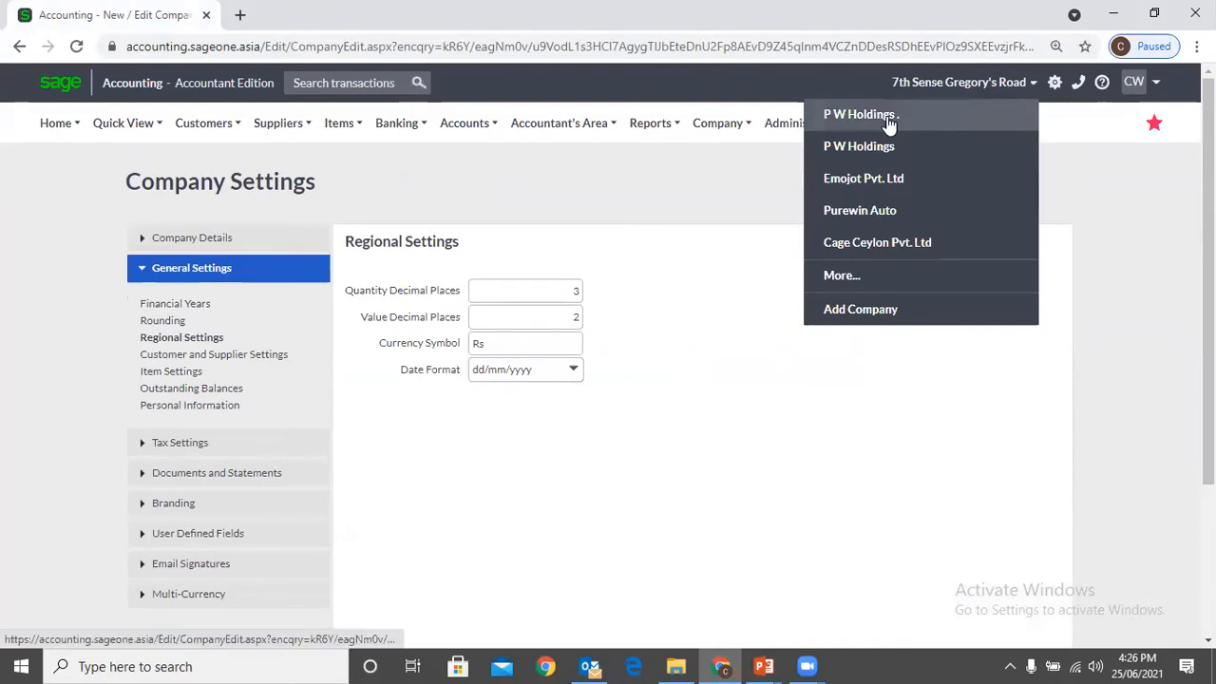
click(819, 115)
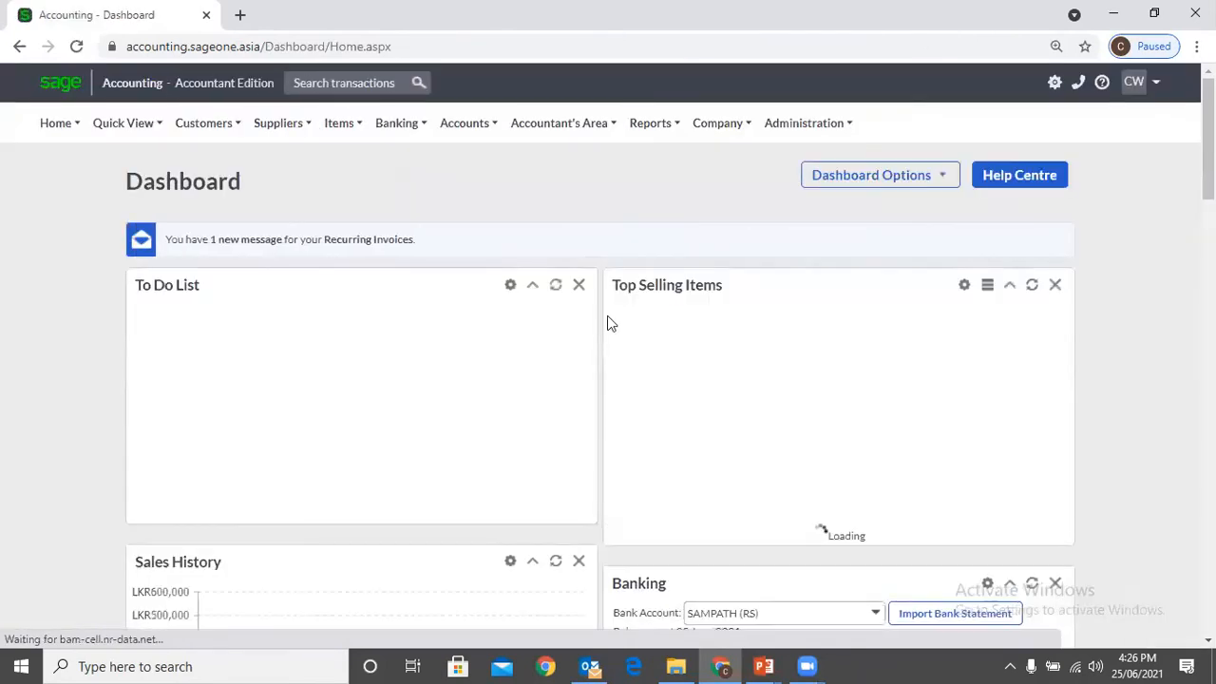
mouse_move(193, 134)
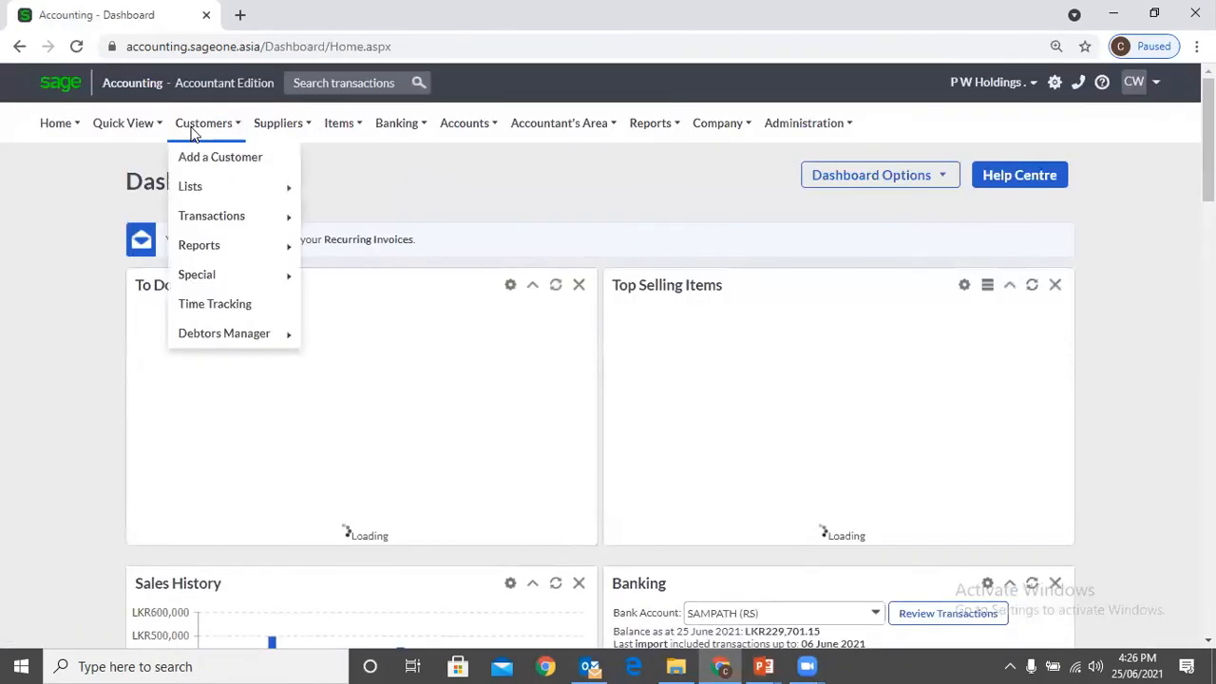
click(221, 312)
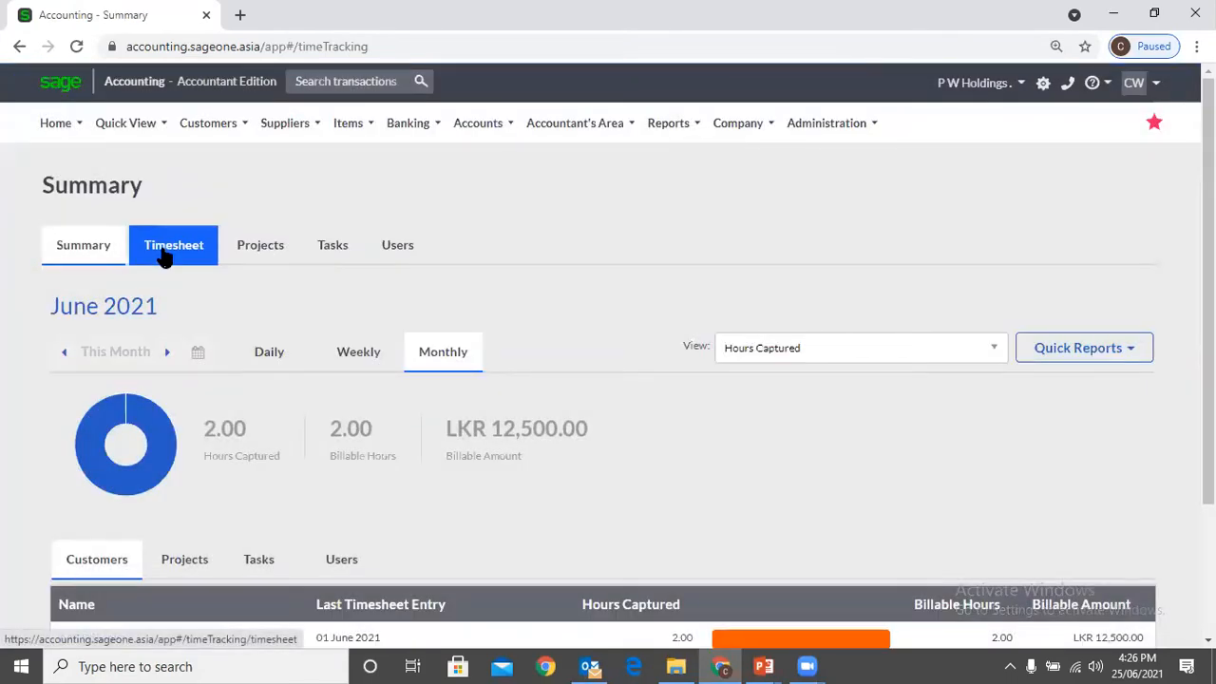
click(164, 248)
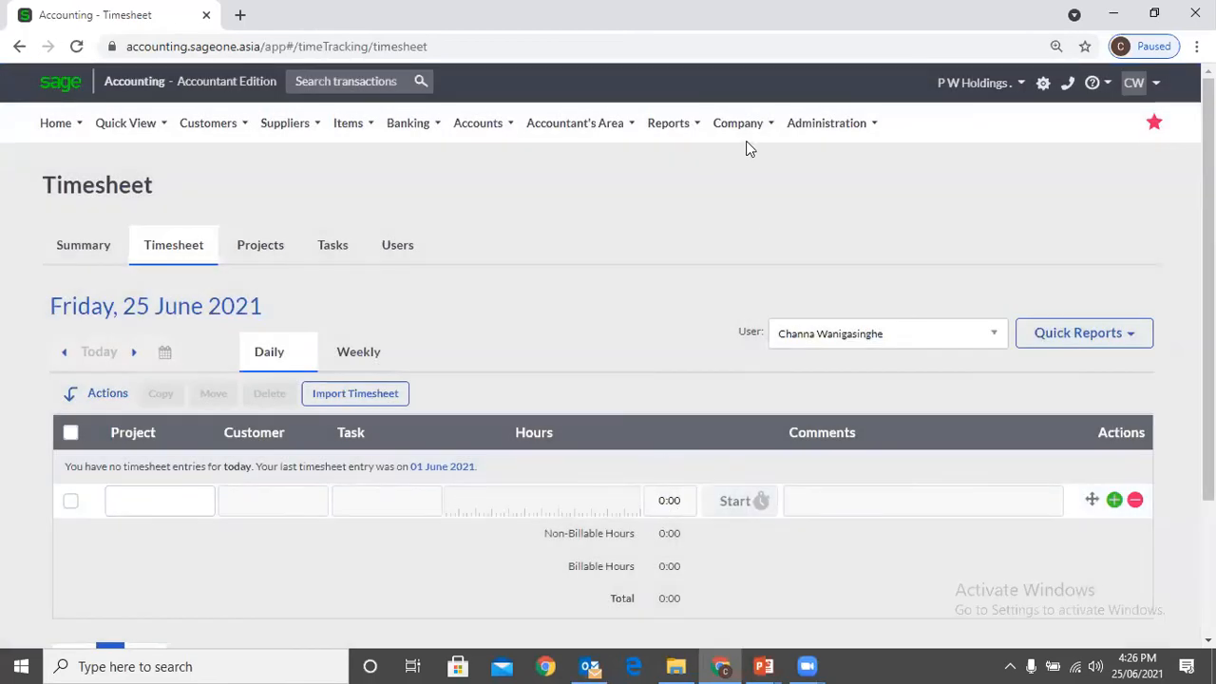
Open the Regional Settings of "P W Holdings ." and examine the Hours Decimal Places field
mouse_move(746, 149)
click(746, 187)
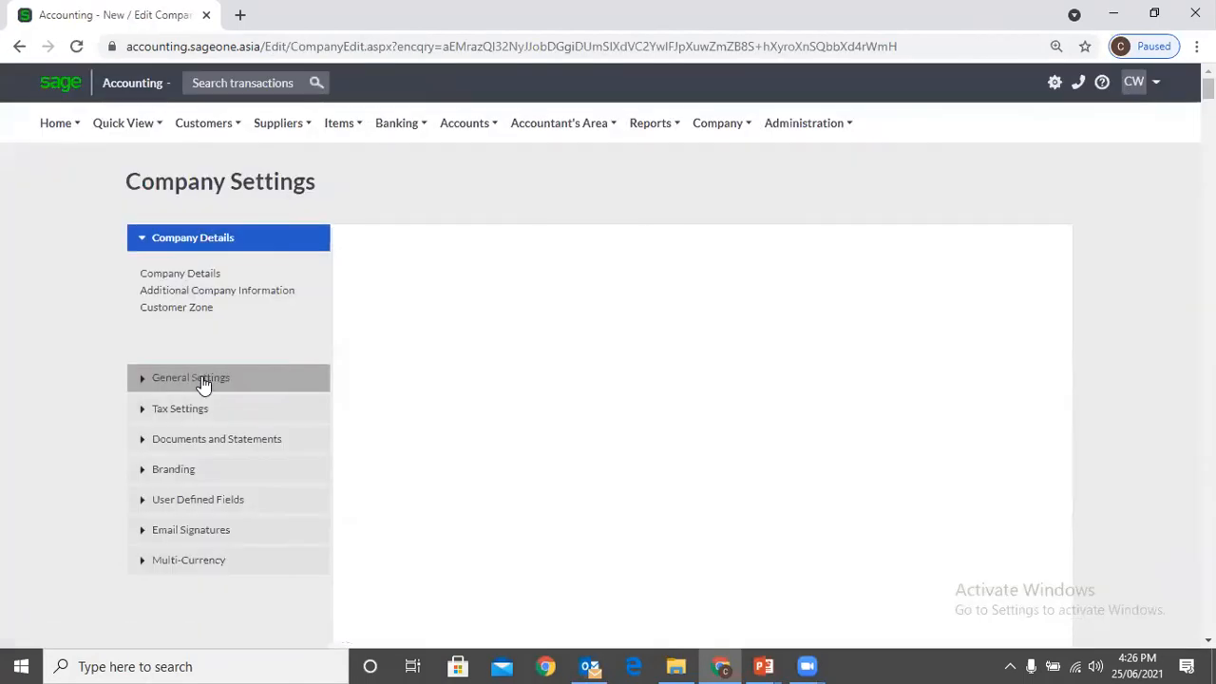
click(198, 382)
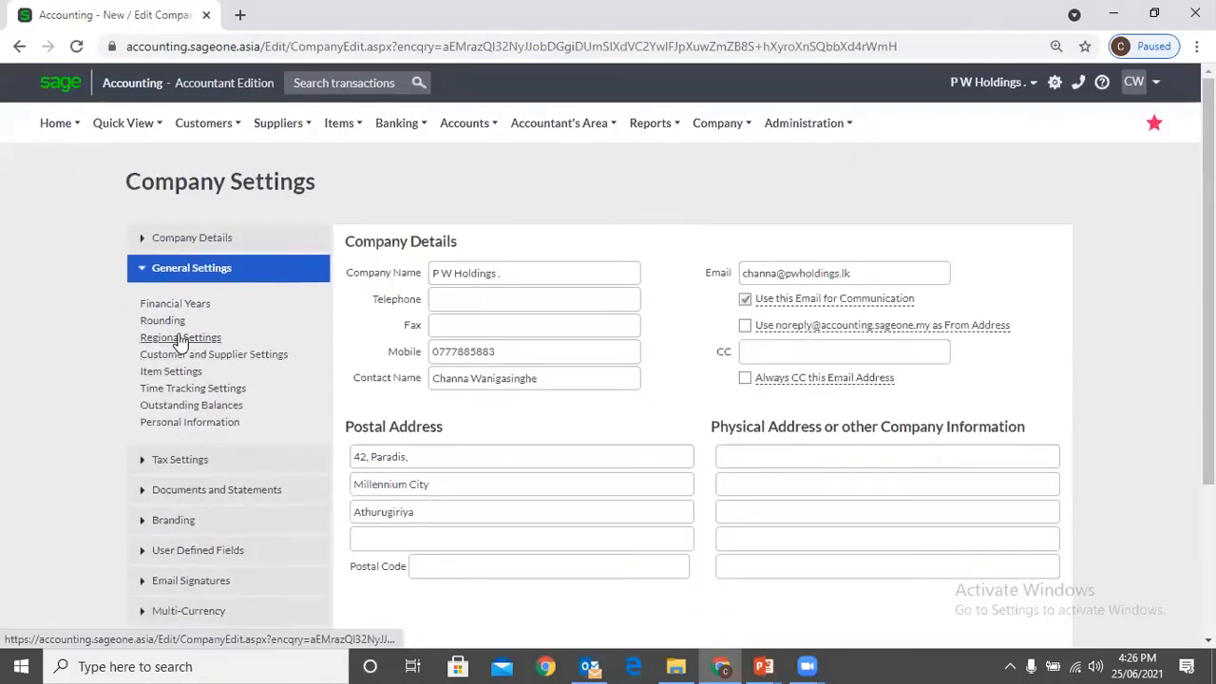
click(180, 339)
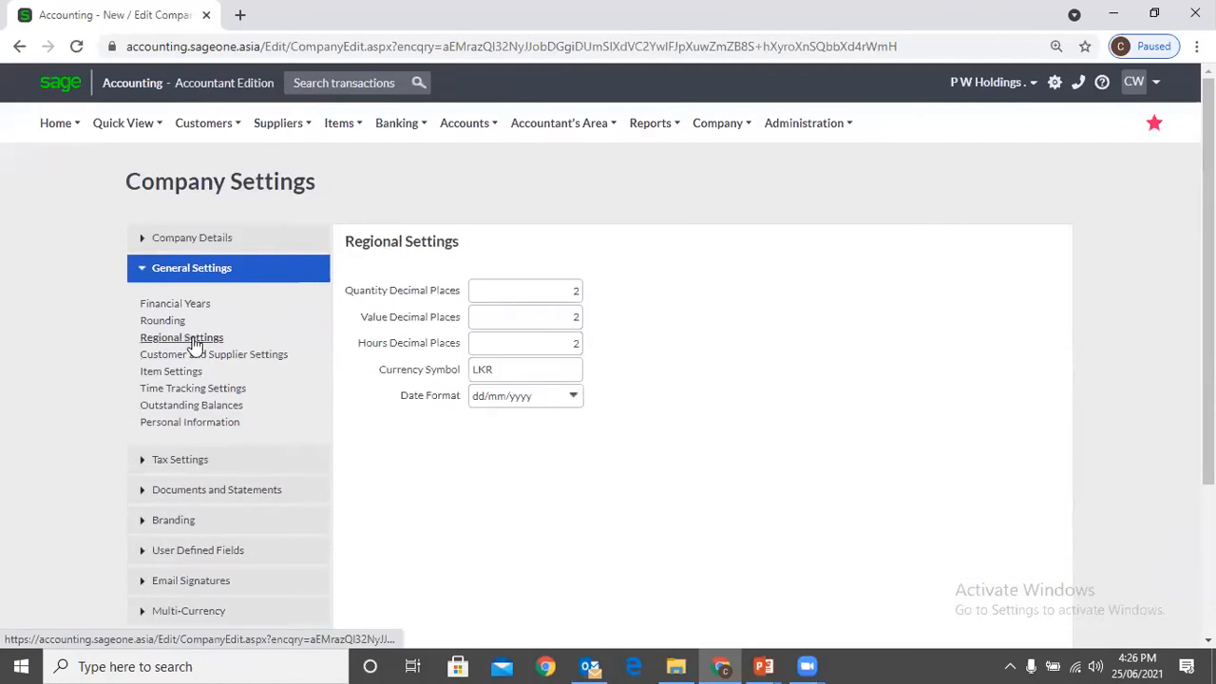
click(561, 346)
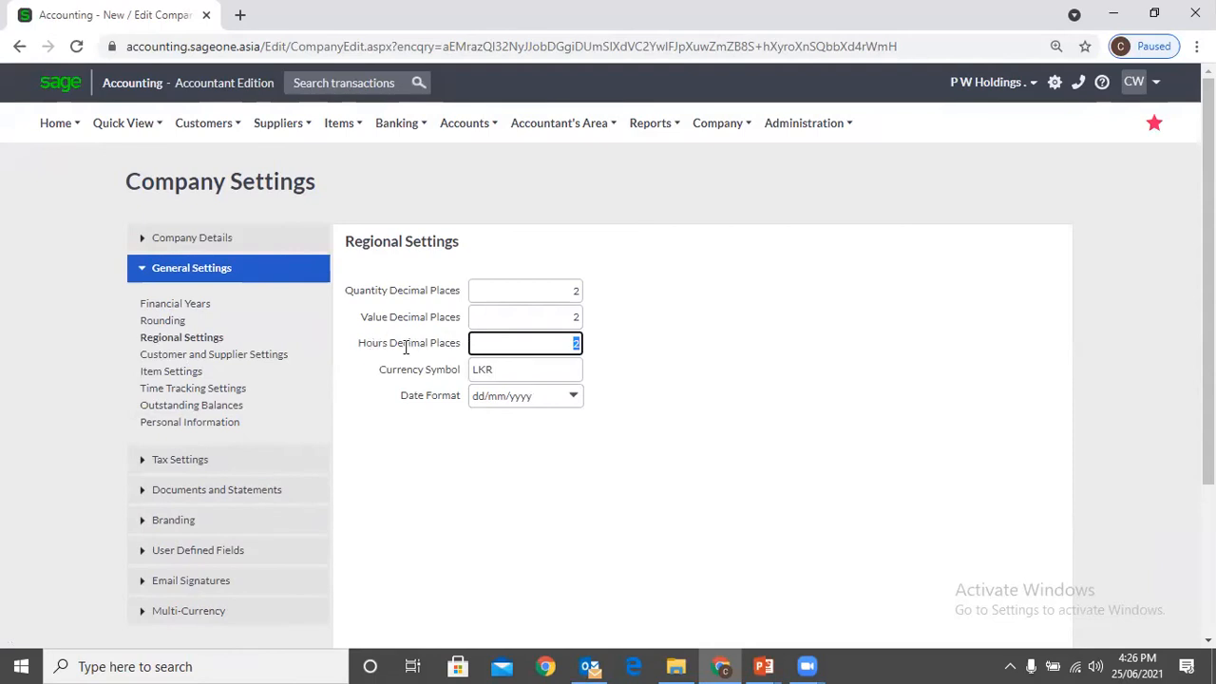
click(662, 356)
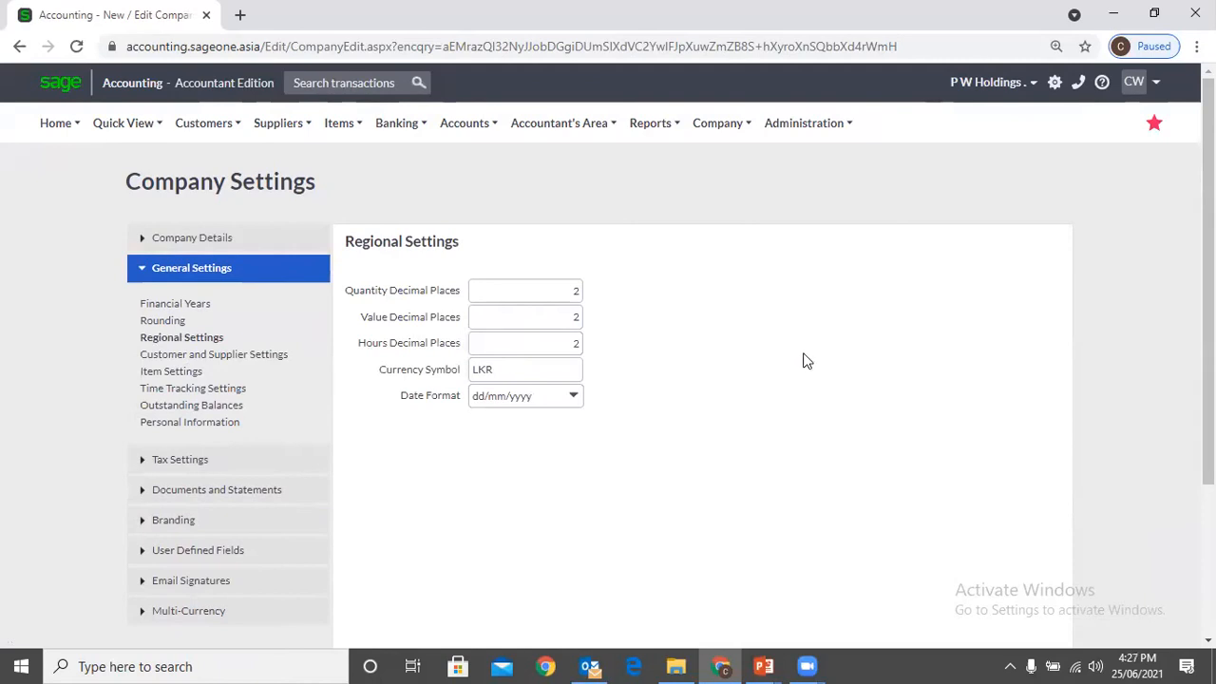
Switch to the Company Settings presentation in PowerPoint and show the slide on activating add-on modules
click(766, 666)
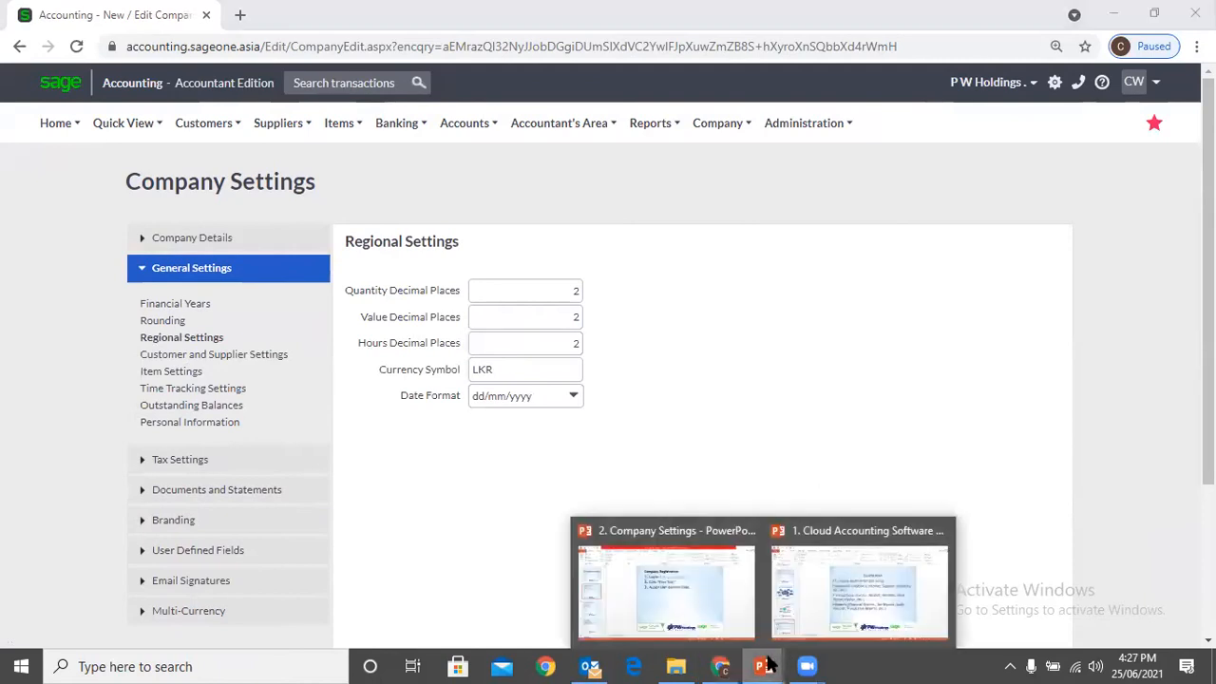
click(695, 615)
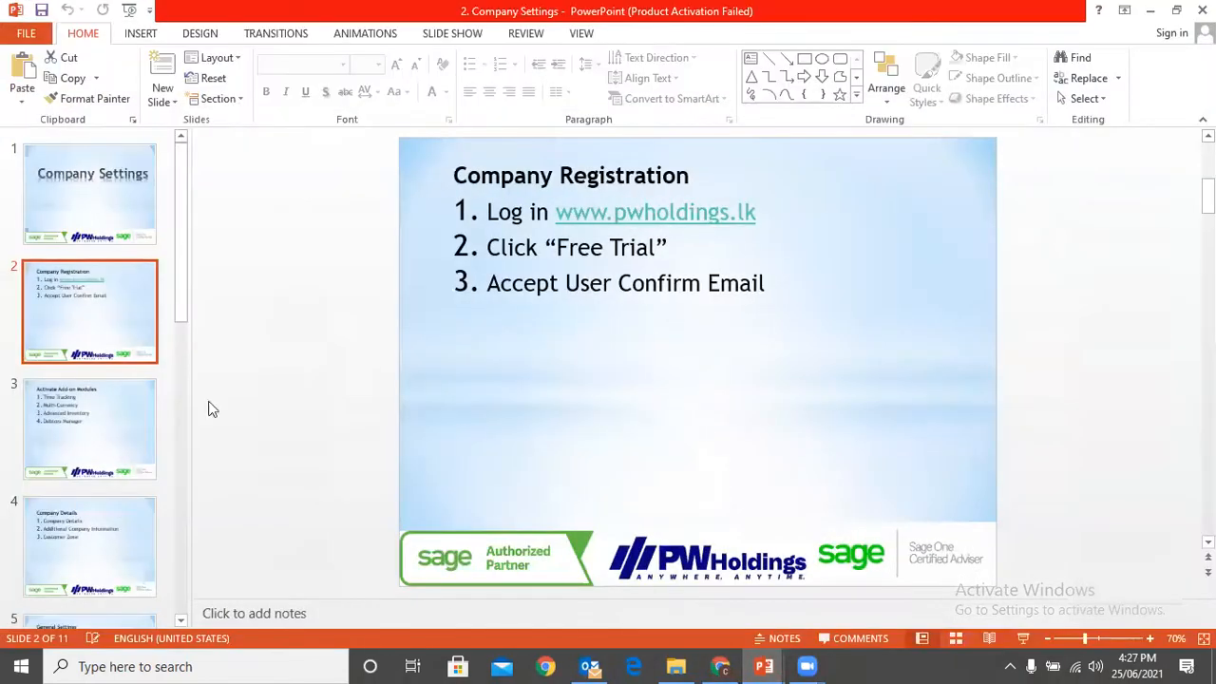
click(79, 432)
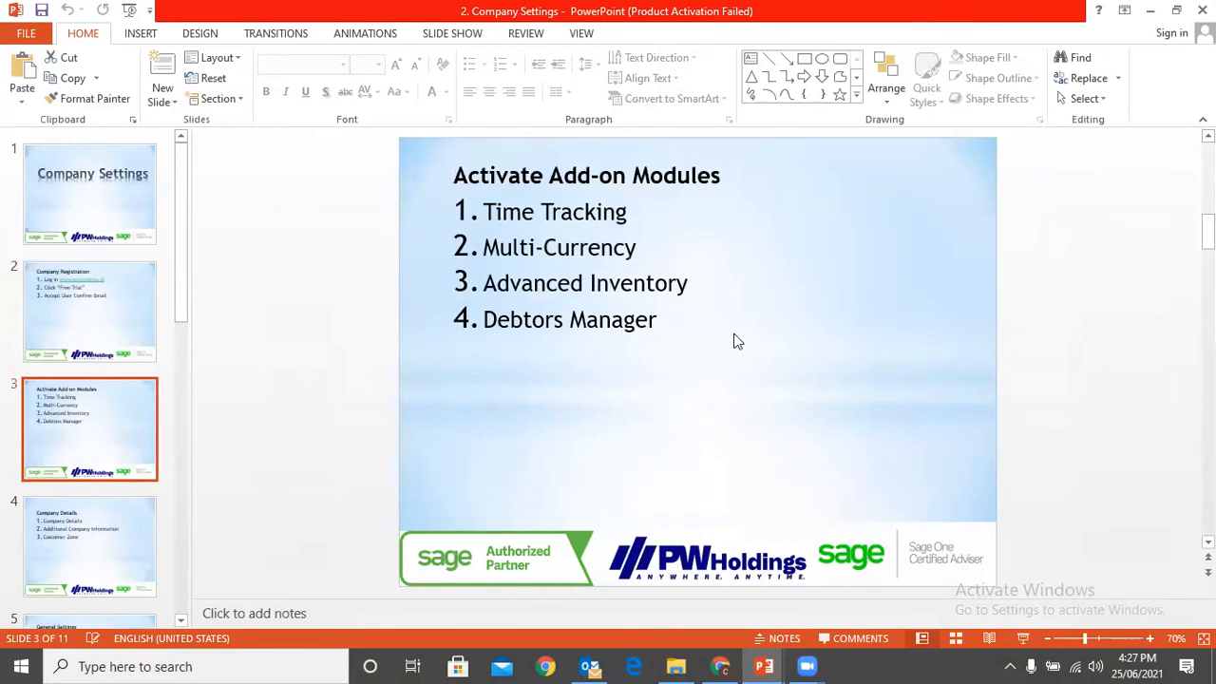
Switch back to Sage Accounting in Chrome and open the subscription package upgrade from My Profile
click(720, 666)
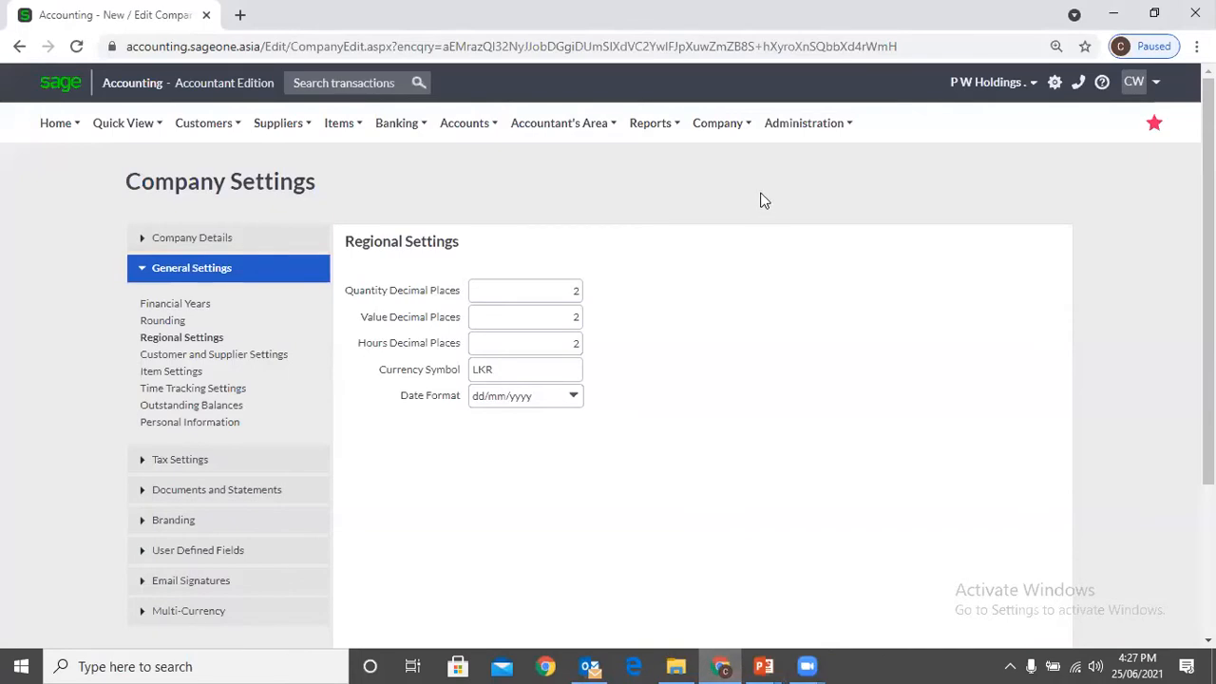
mouse_move(788, 133)
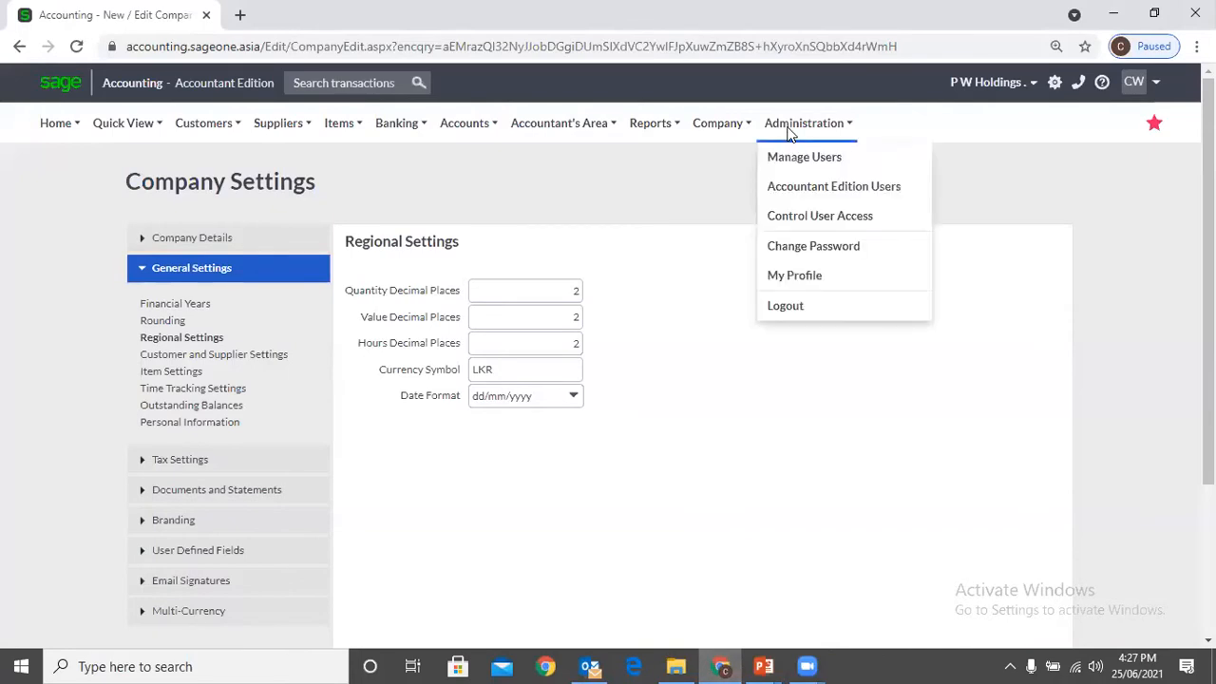
click(794, 276)
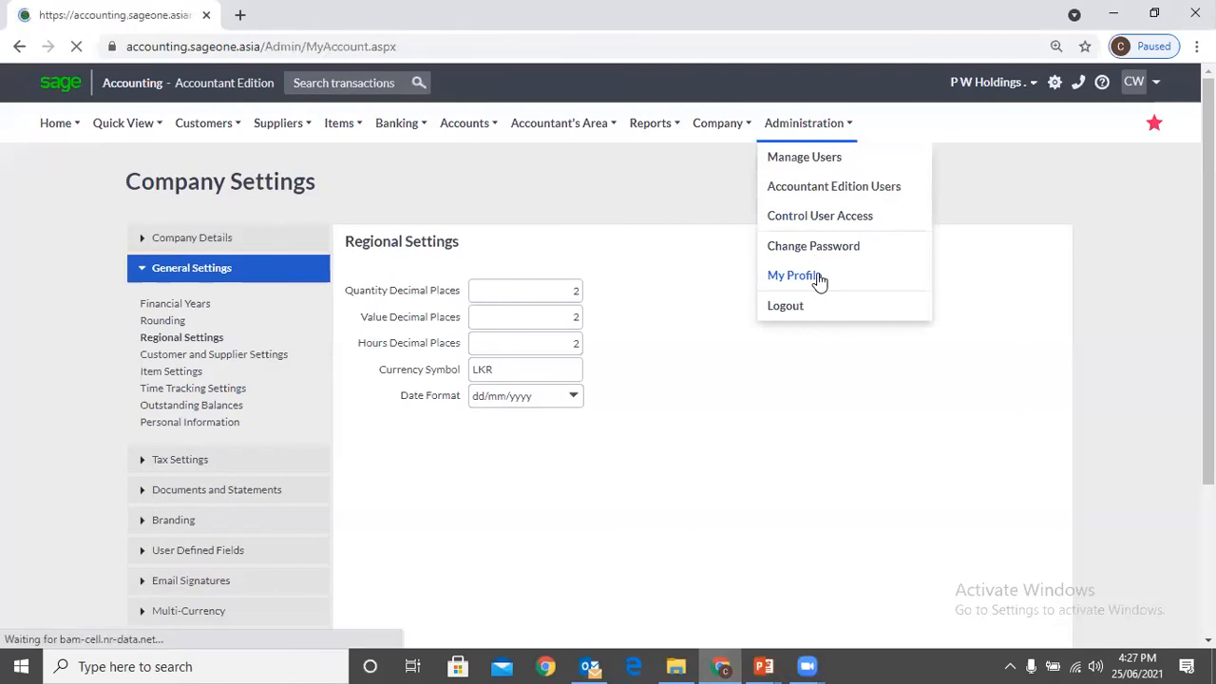
scroll(598, 308, down, 2)
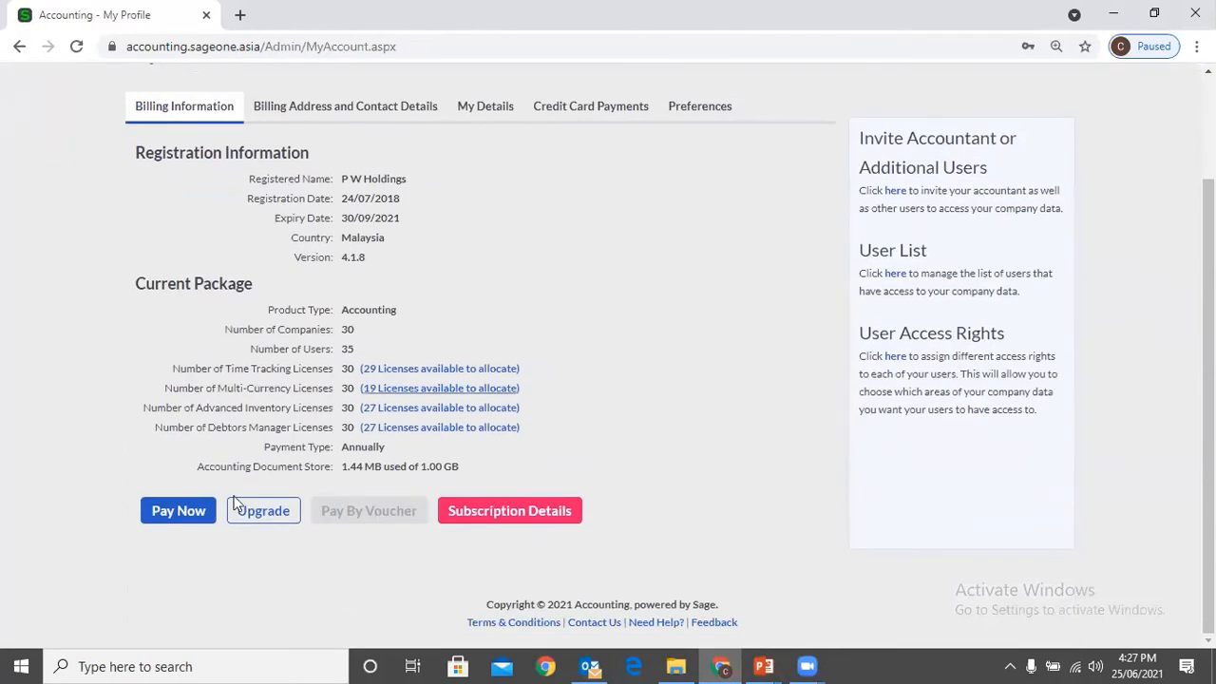
click(255, 521)
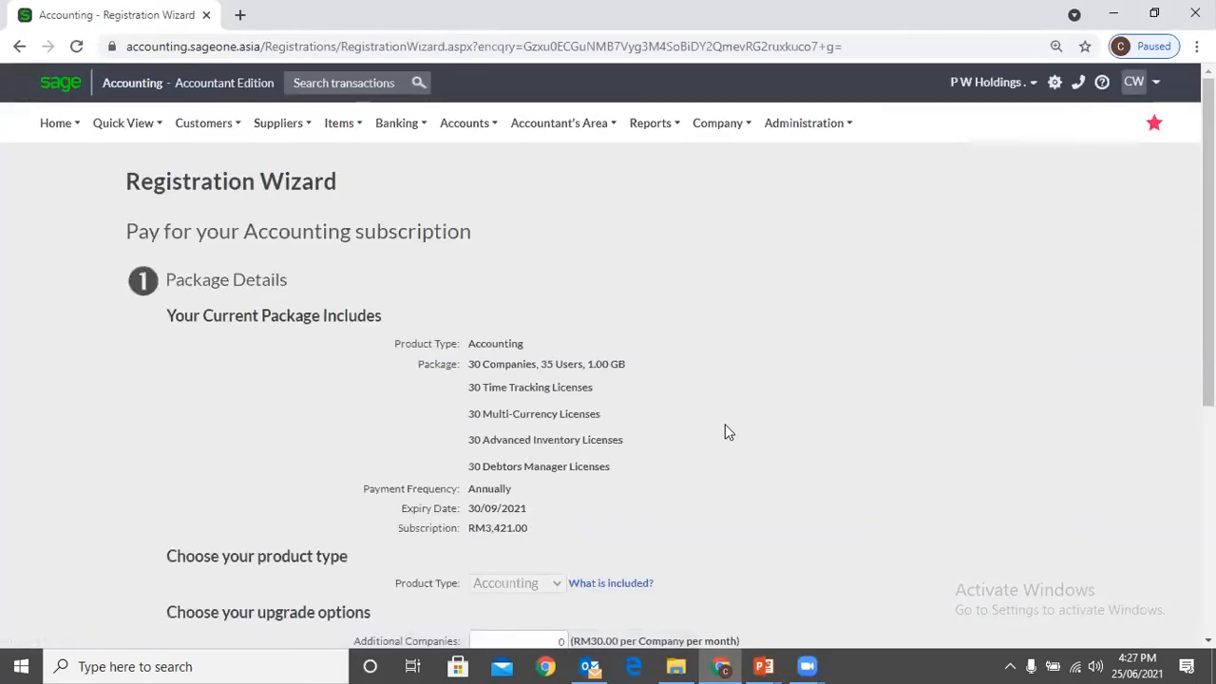
Enter 1 additional licence each for the Time Tracking, Multi-Currency, Advanced Inventory and Debtors Manager modules
scroll(720, 432, down, 4)
click(521, 438)
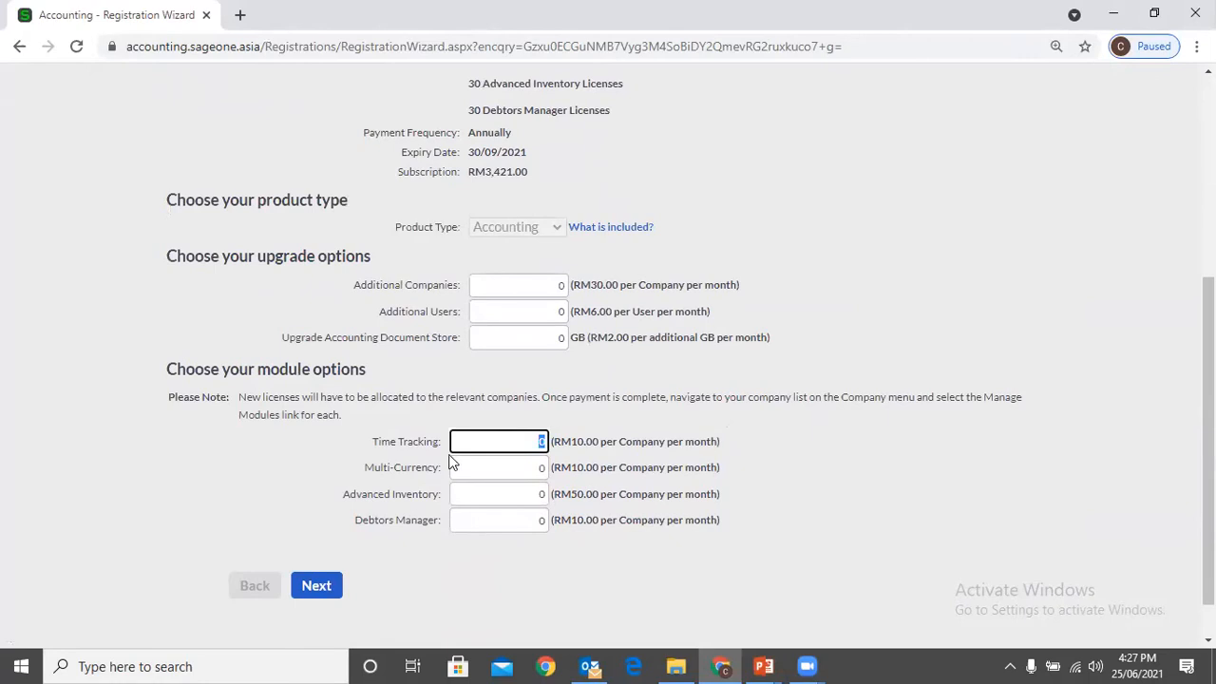
text(1)
click(519, 469)
text(1)
click(522, 491)
text(1)
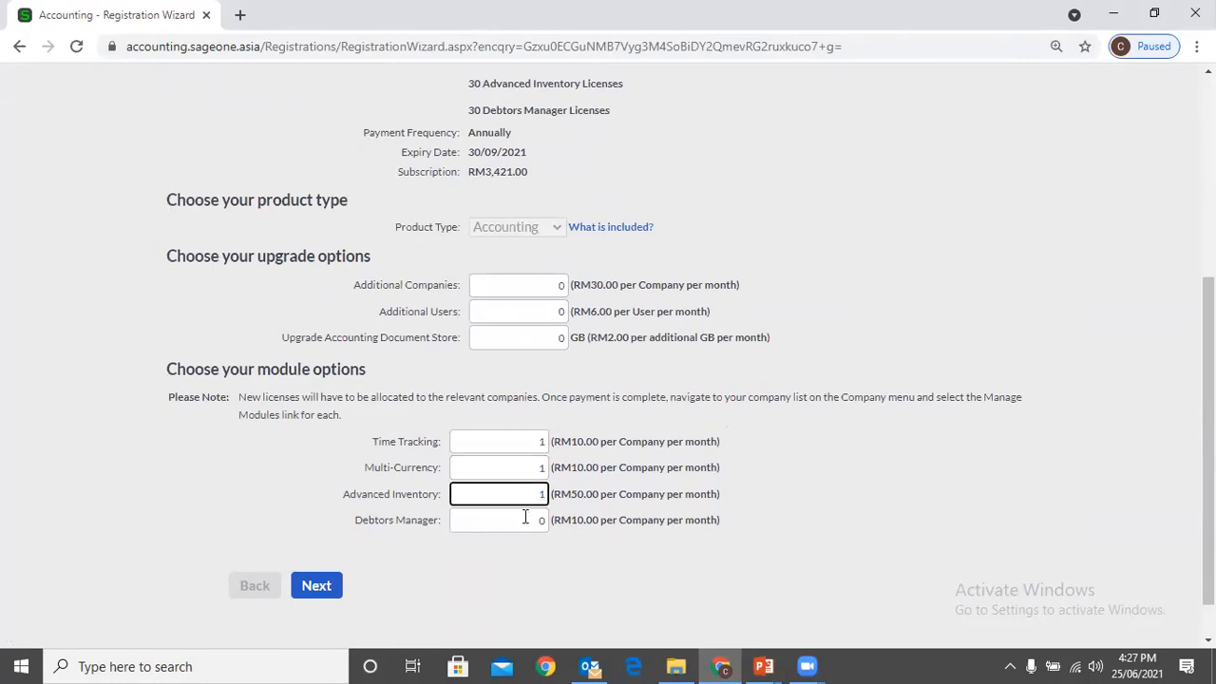
click(524, 517)
text(1)
click(872, 507)
scroll(746, 484, up, 4)
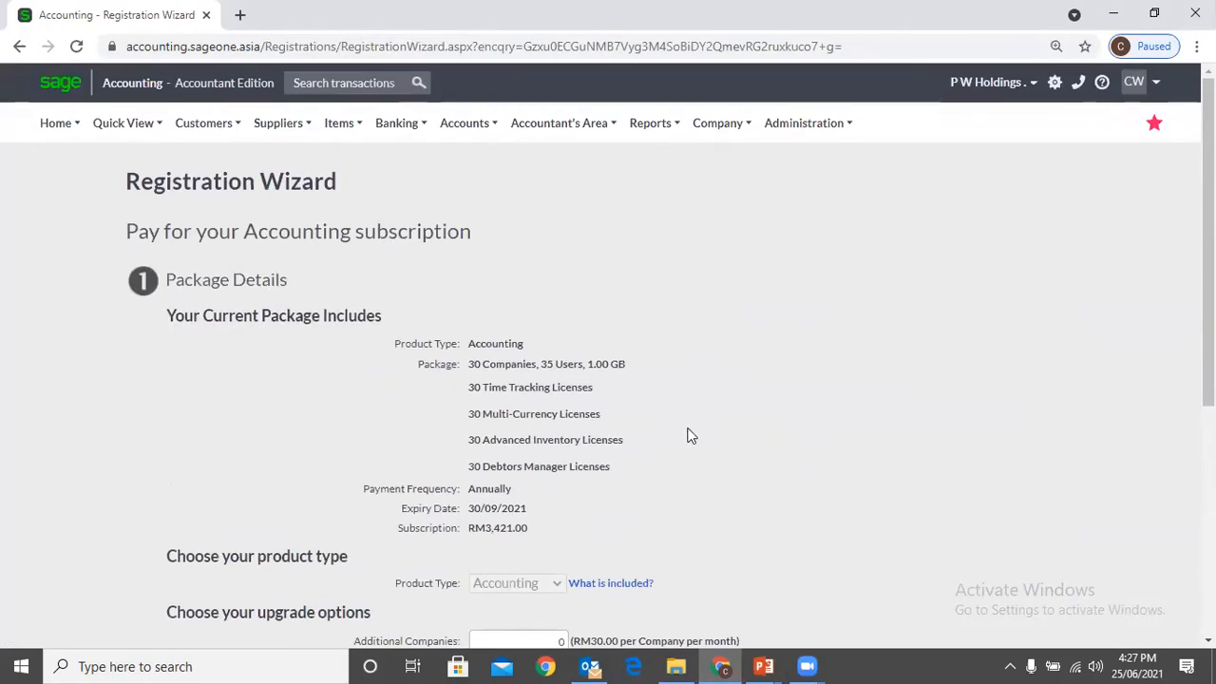
Reopen the subscription package upgrade from My Profile and bring up its module options
mouse_move(790, 137)
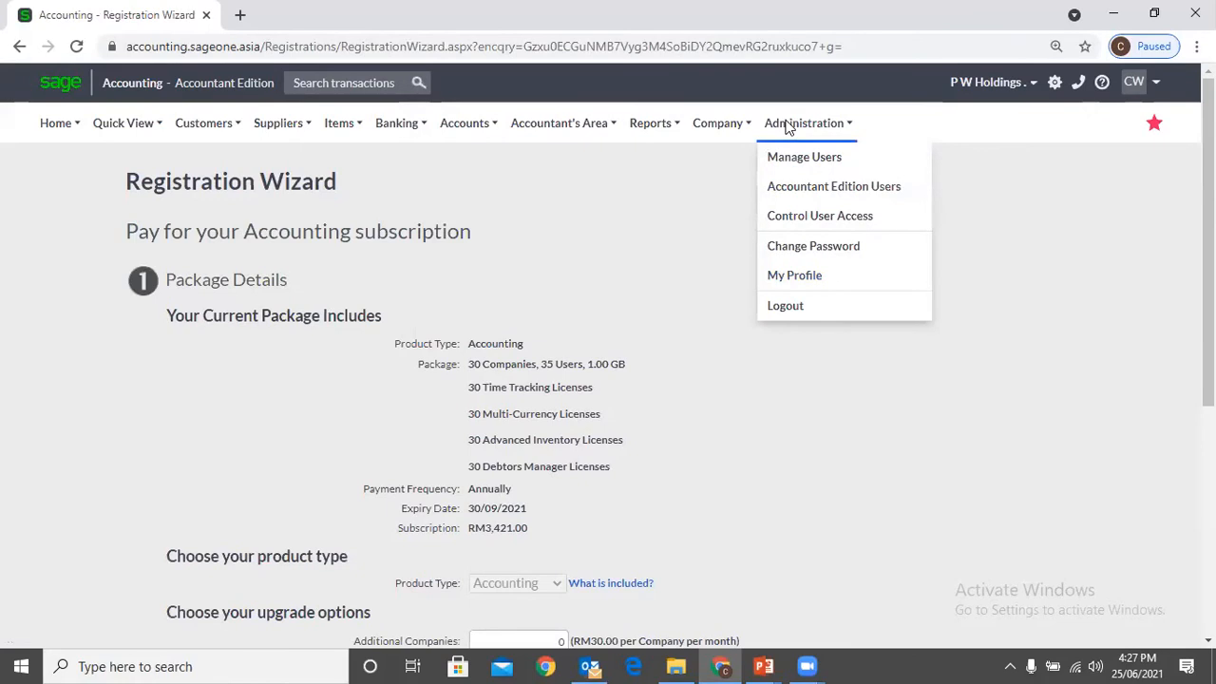
click(811, 282)
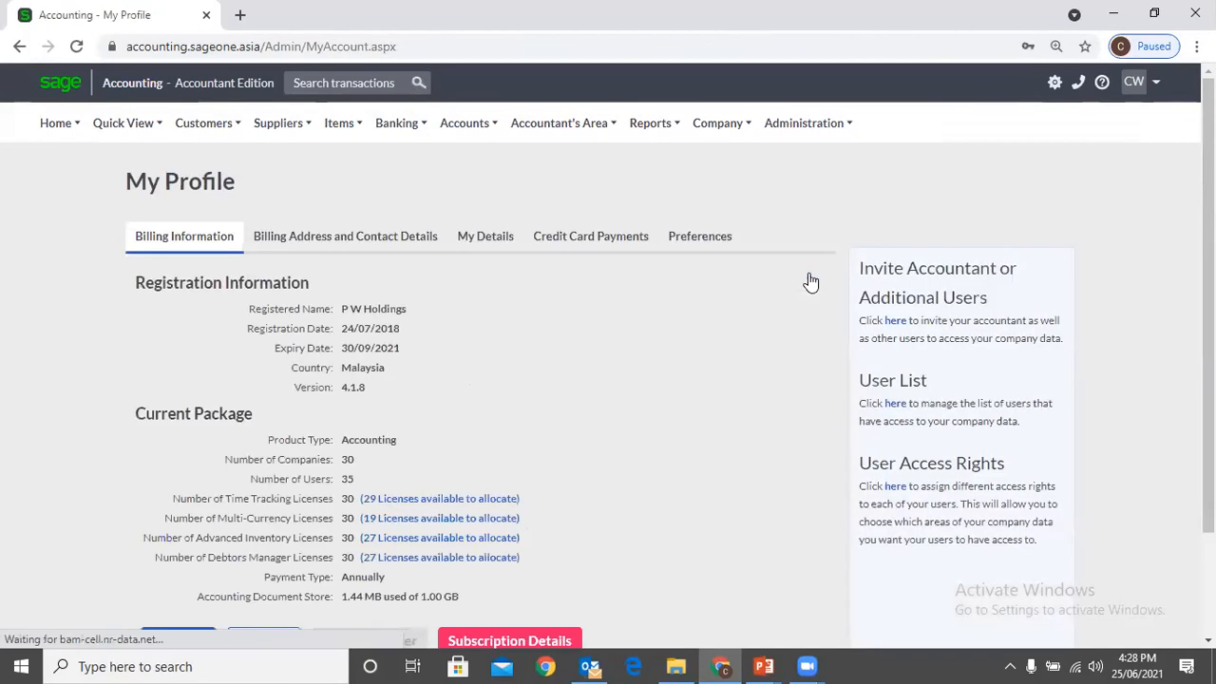
scroll(368, 494, down, 3)
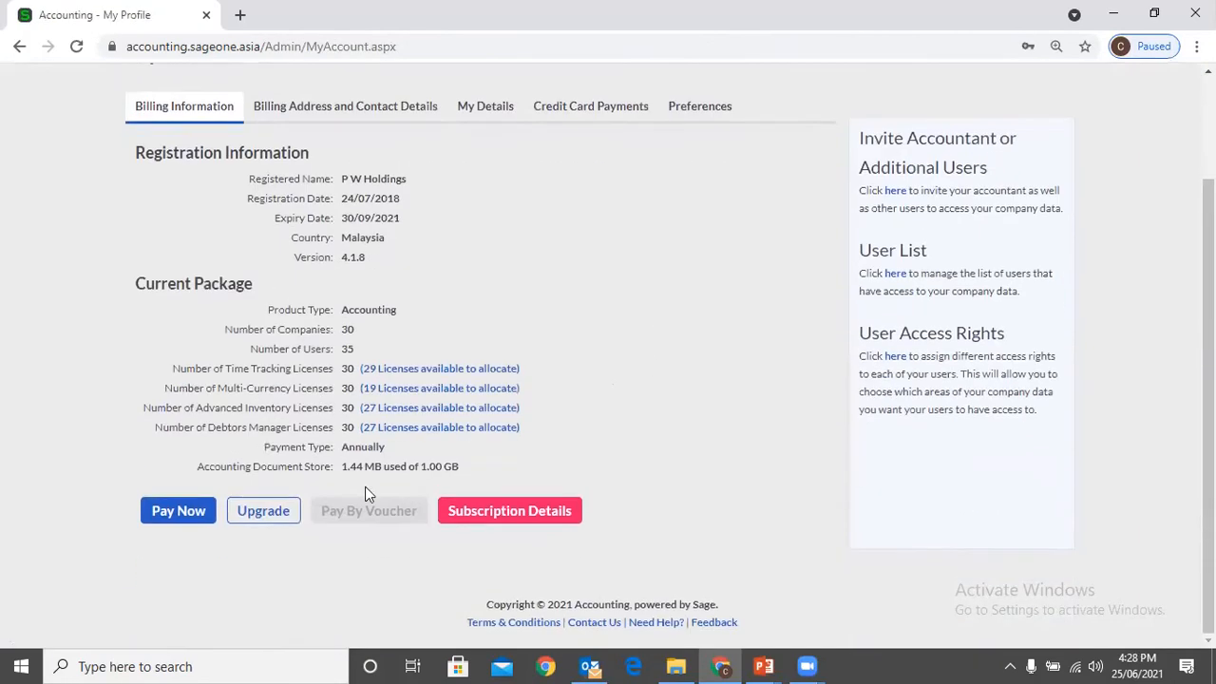
click(253, 516)
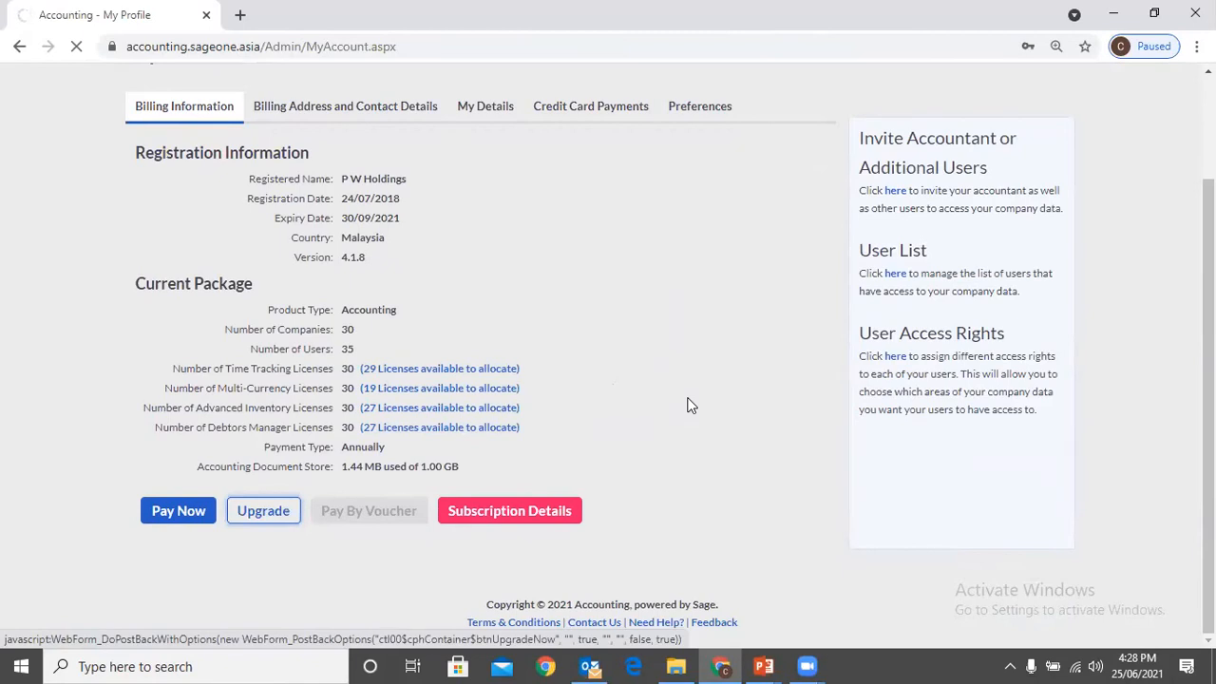
scroll(690, 405, down, 4)
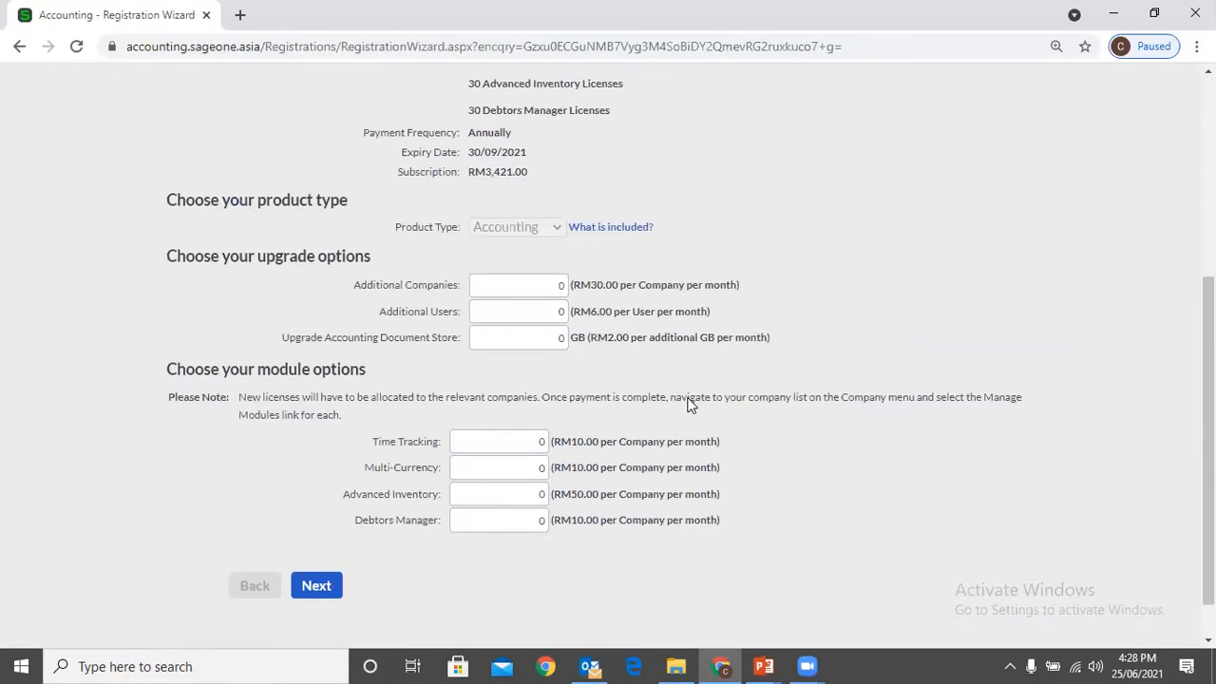
Enter 1 additional licence each for the Time Tracking, Multi-Currency, Advanced Inventory and Debtors Manager modules
click(500, 447)
text(1)
click(494, 465)
text(1)
click(508, 499)
text(1)
click(513, 520)
text(1)
click(860, 485)
scroll(861, 485, up, 5)
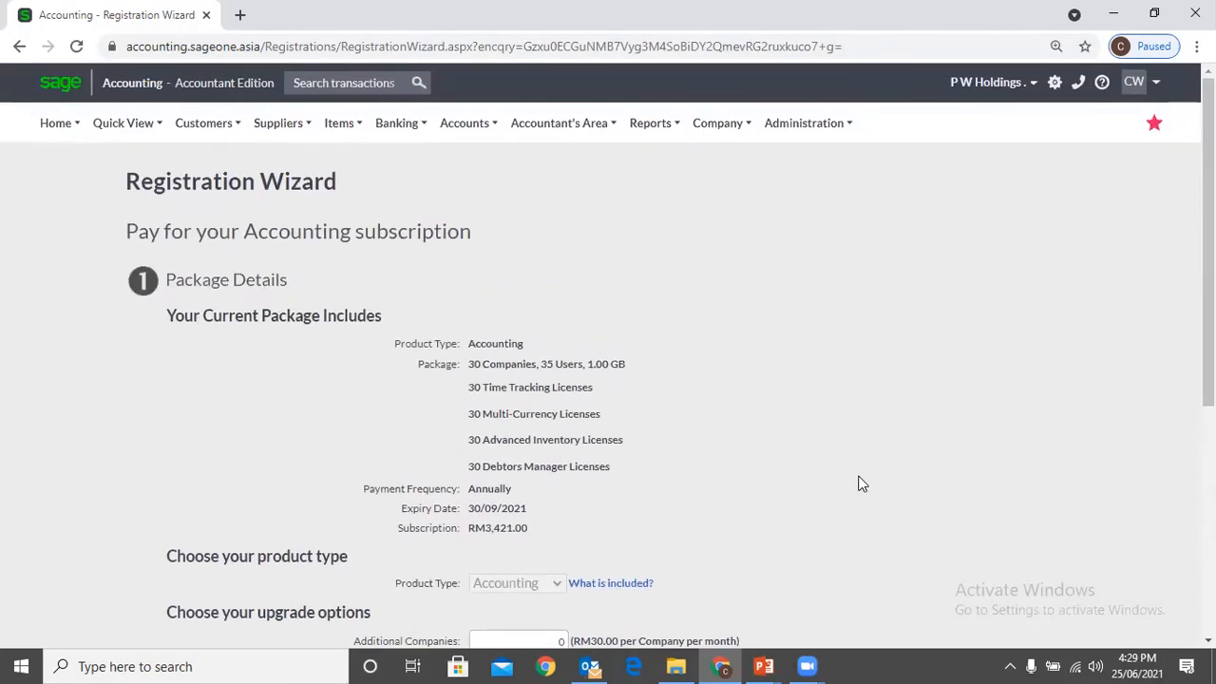
Return to My Profile and start the subscription package upgrade again, showing the upgrade and module options
mouse_move(211, 131)
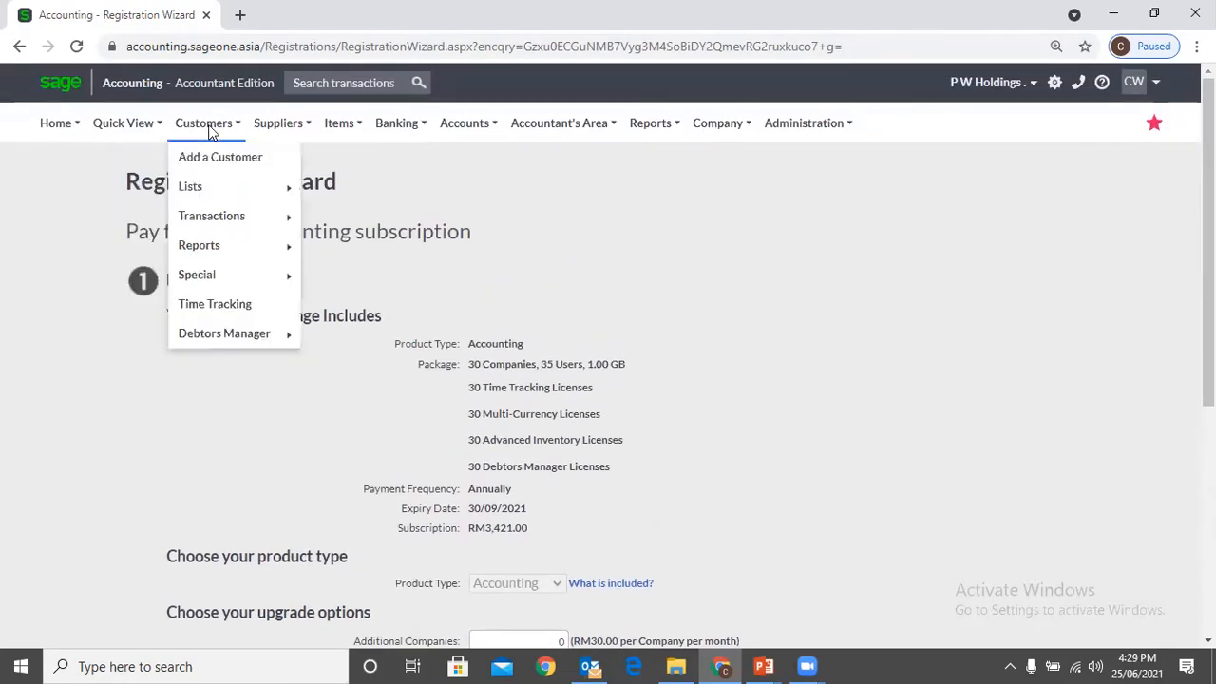
mouse_move(382, 124)
mouse_move(617, 124)
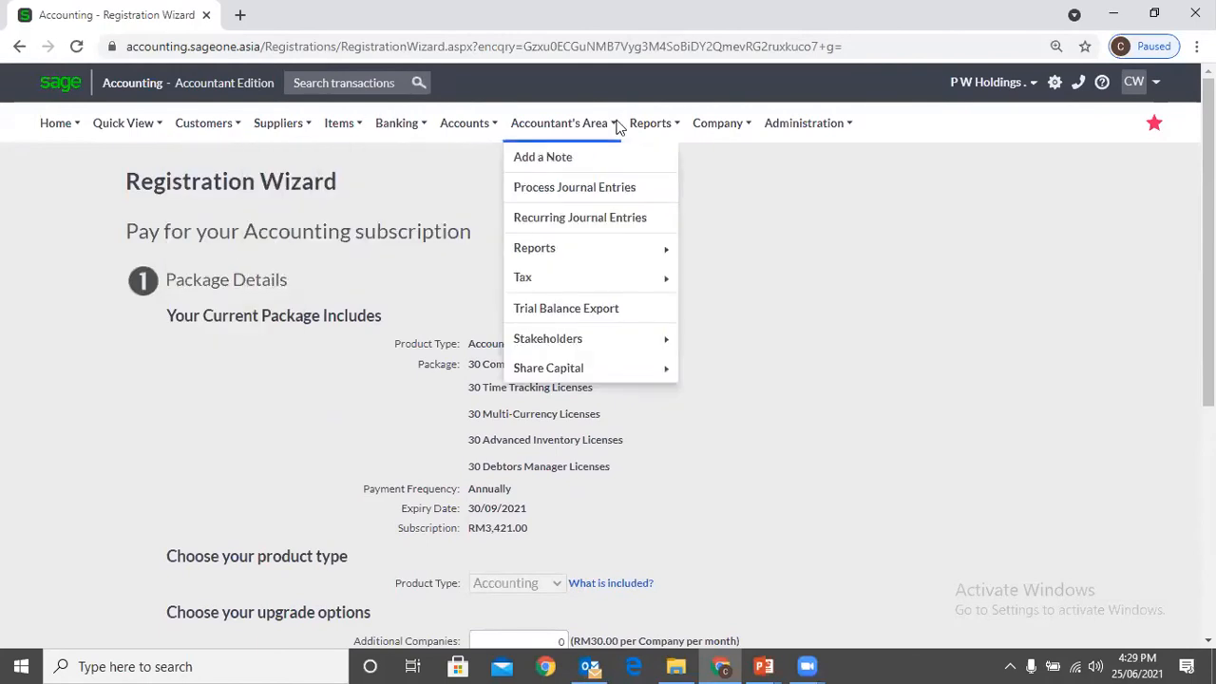
mouse_move(795, 131)
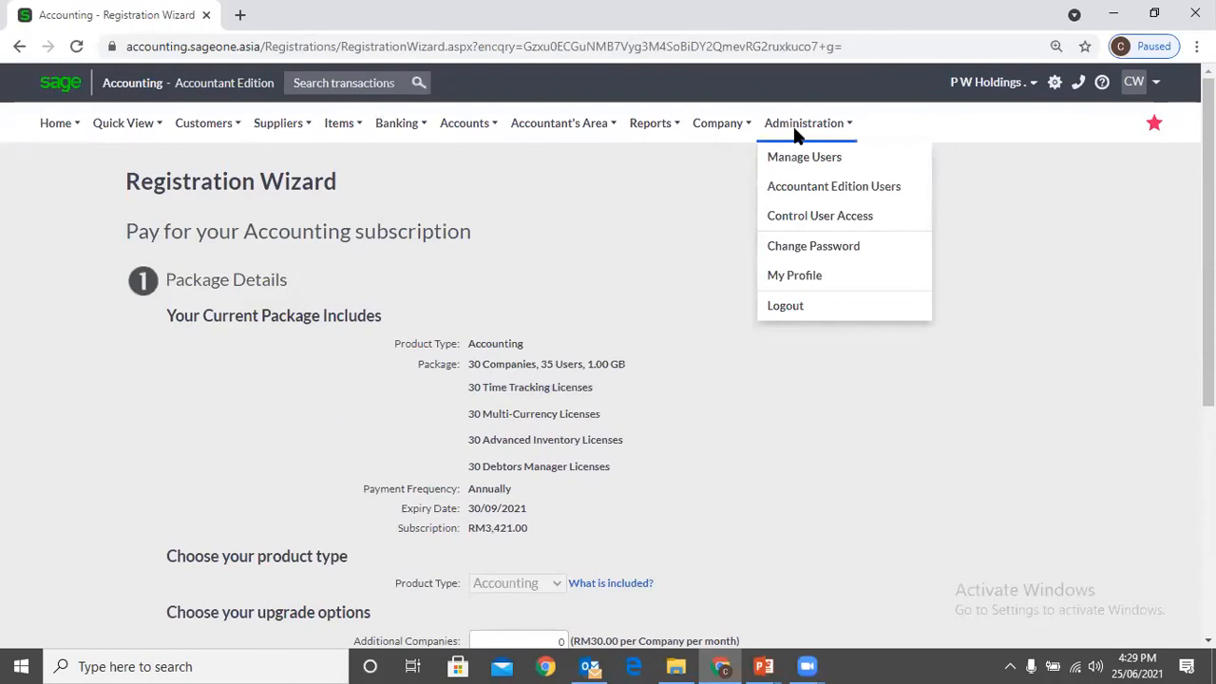
click(815, 275)
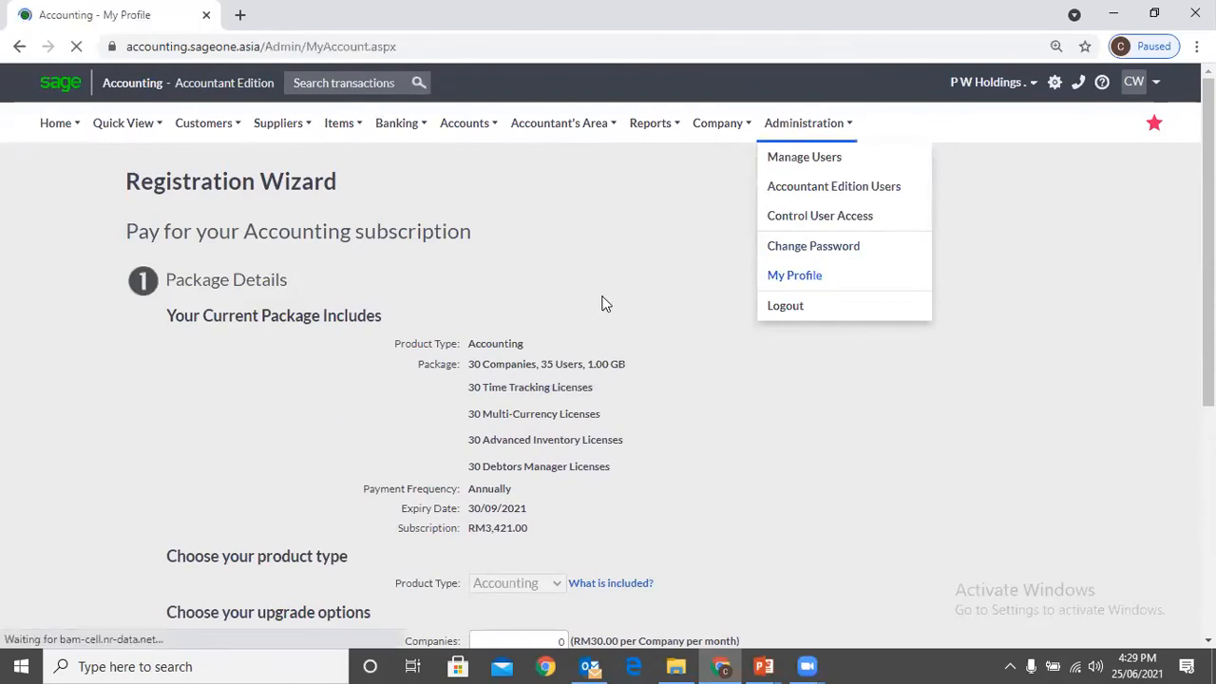
scroll(599, 332, down, 2)
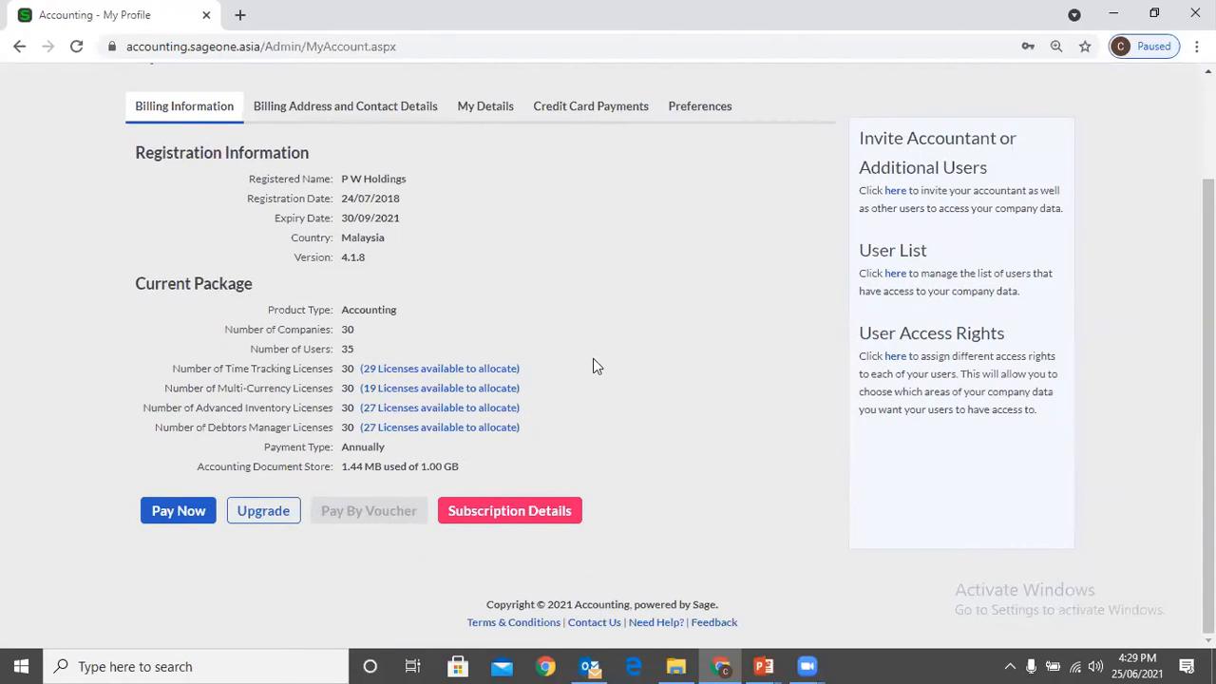
click(261, 514)
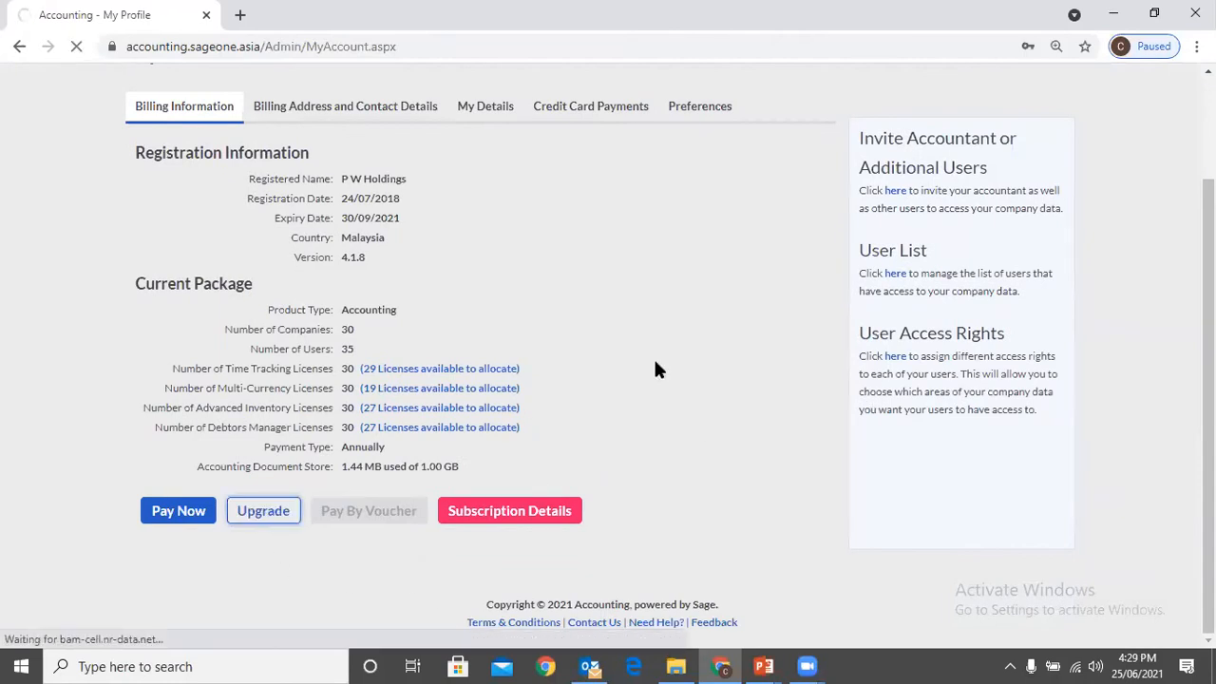
scroll(643, 346, down, 3)
scroll(644, 353, down, 2)
Set the additional licences for Time Tracking, Multi-Currency, Advanced Inventory and Debtors Manager to 1 each
double_click(529, 391)
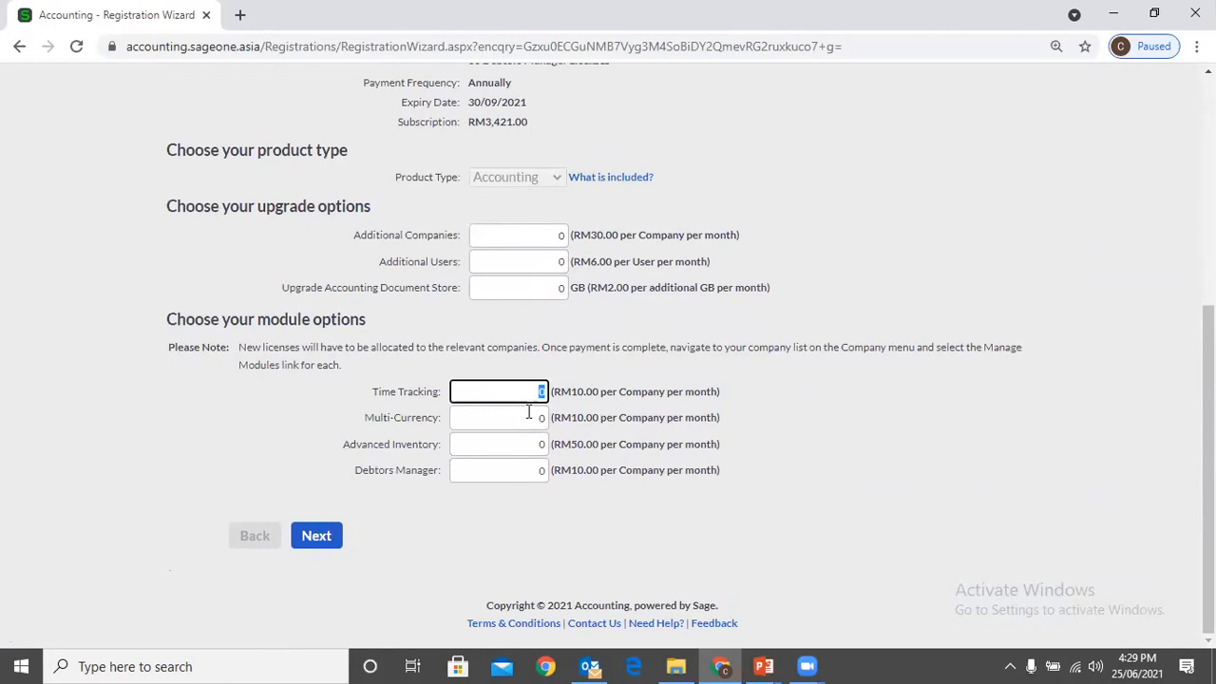
text(1)
double_click(529, 418)
text(1)
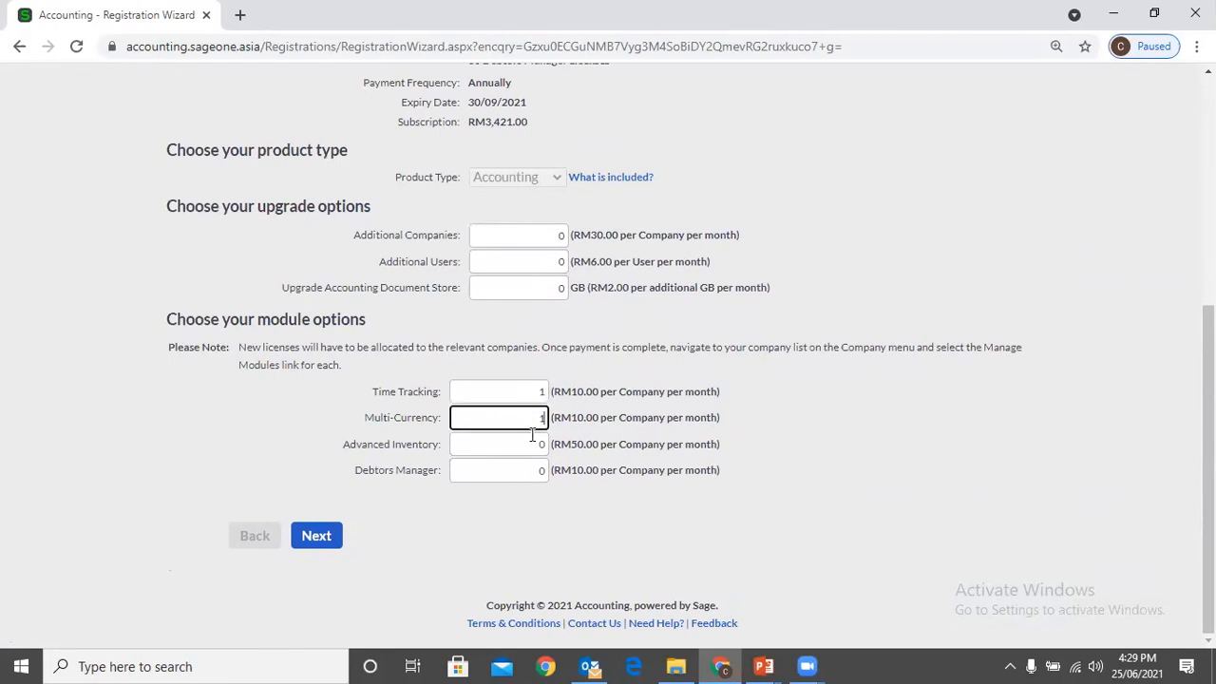
double_click(534, 442)
text(1)
double_click(535, 469)
text(1)
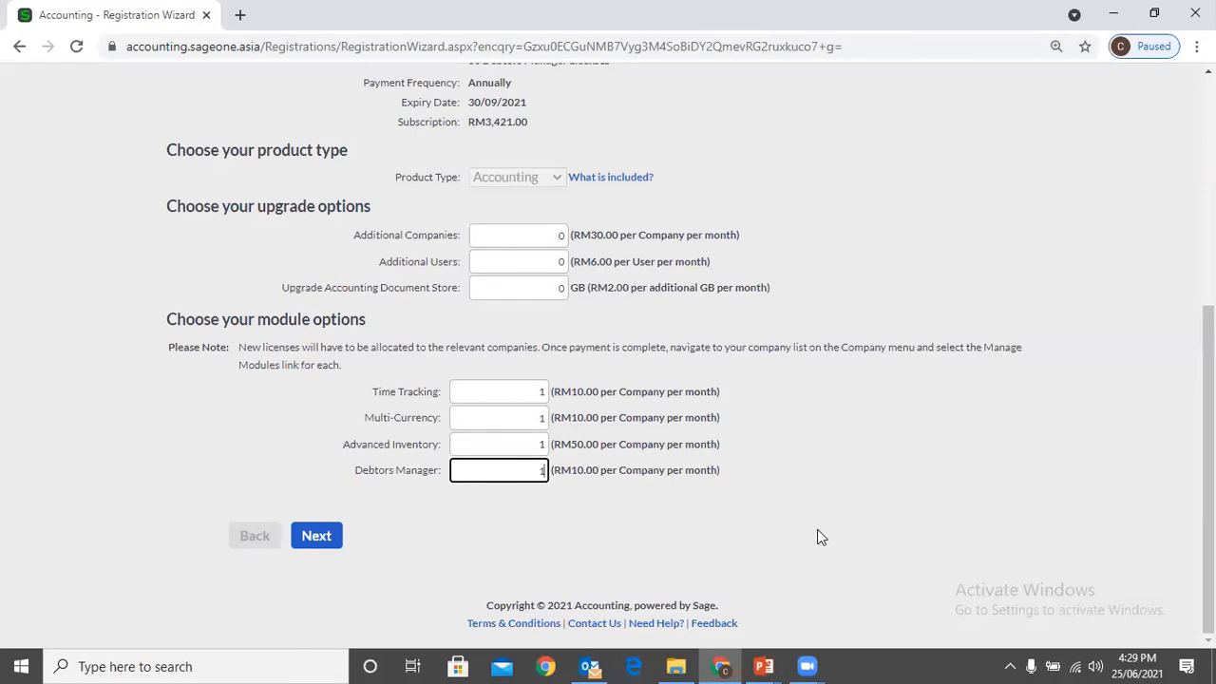
scroll(851, 524, up, 2)
scroll(851, 523, up, 1)
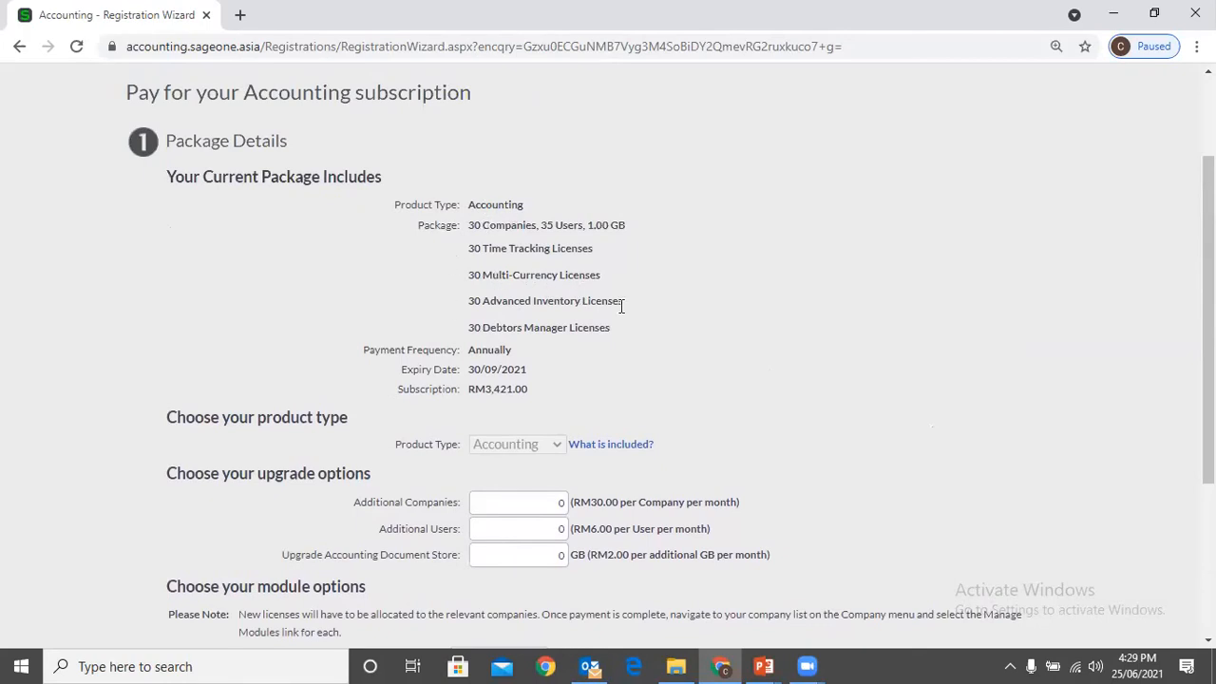
scroll(635, 325, down, 3)
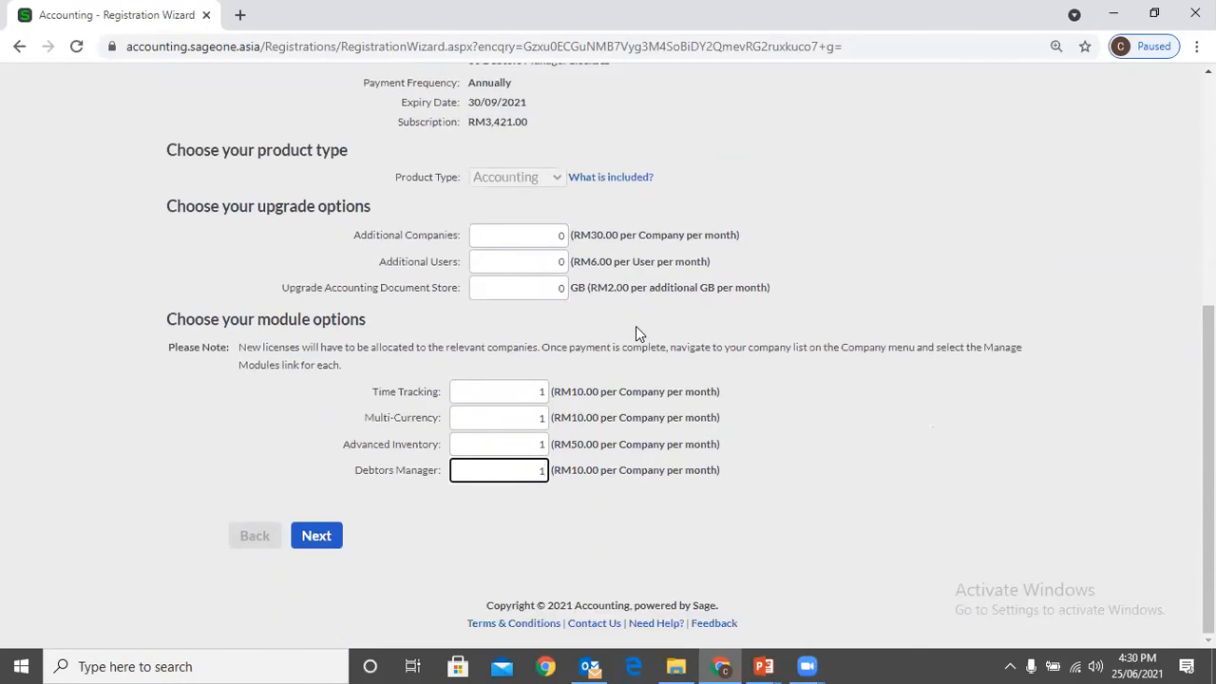
Set the upgrade options to 1 additional company, 1 additional user and 1 GB of extra Accounting Document Store
click(511, 245)
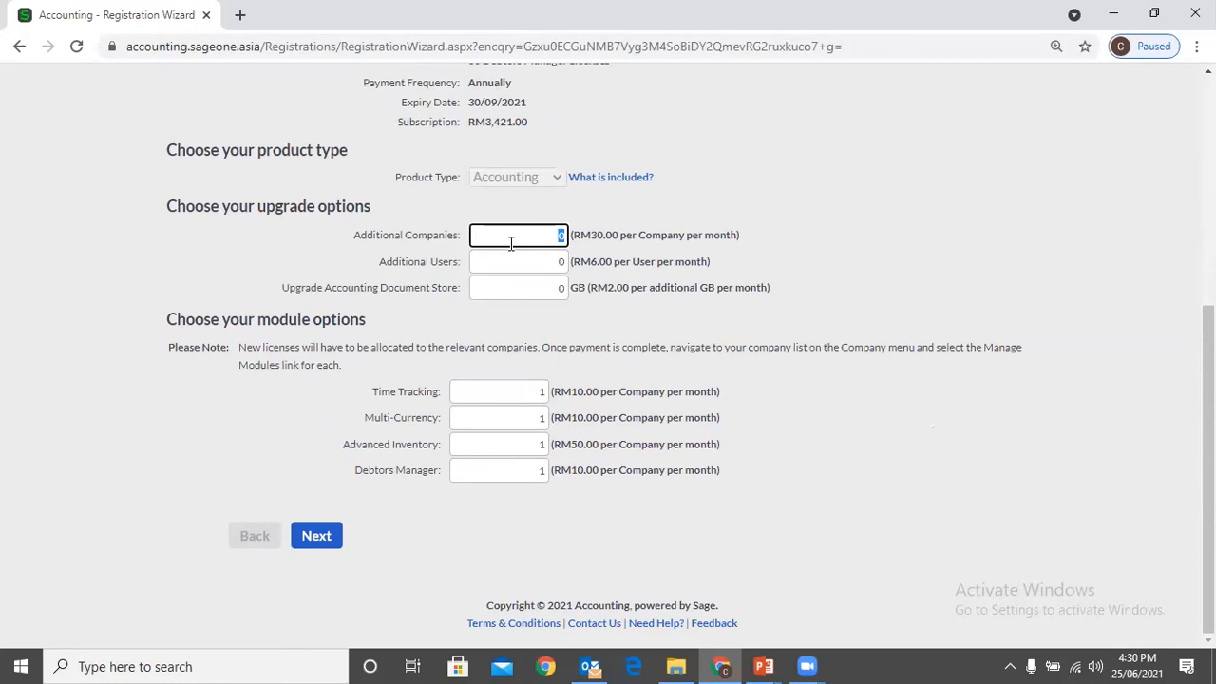
text(1)
click(543, 270)
text(1)
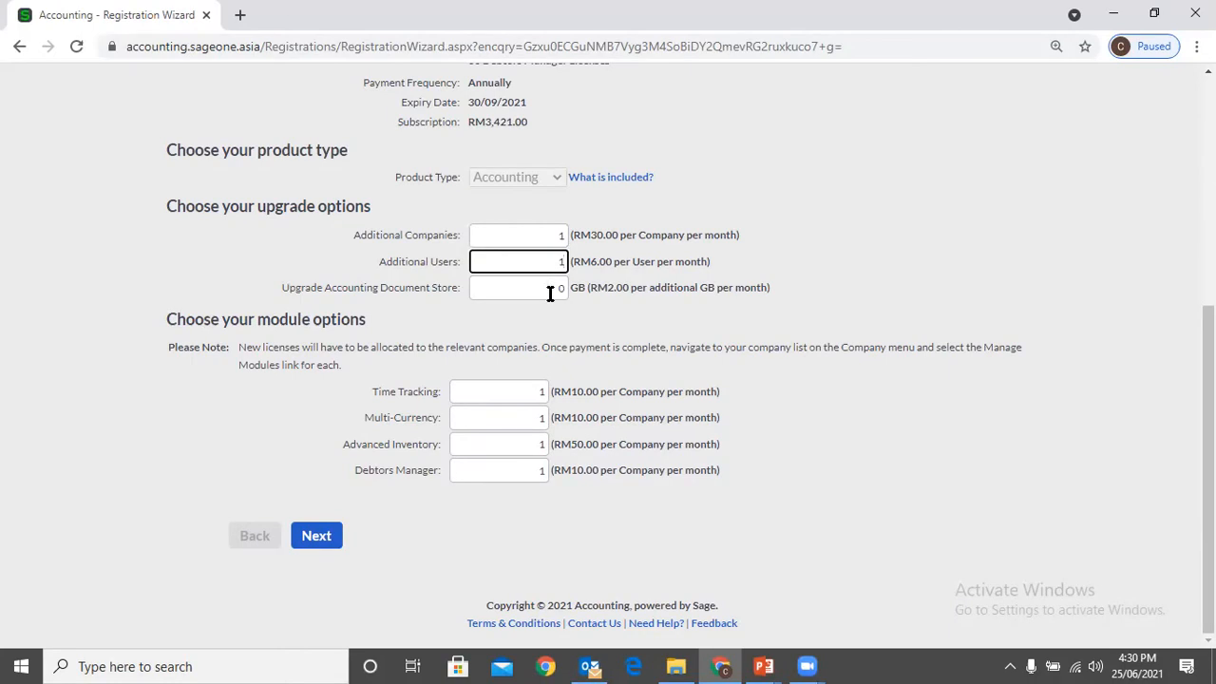
click(551, 290)
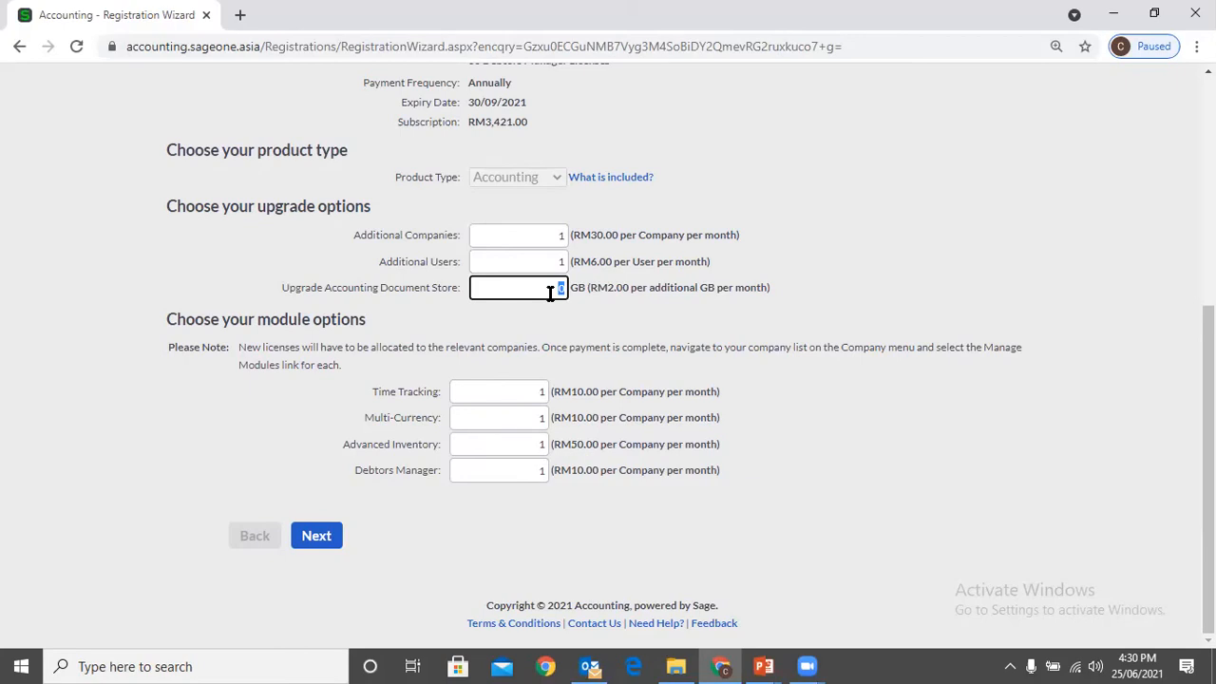
text(1)
key(Tab)
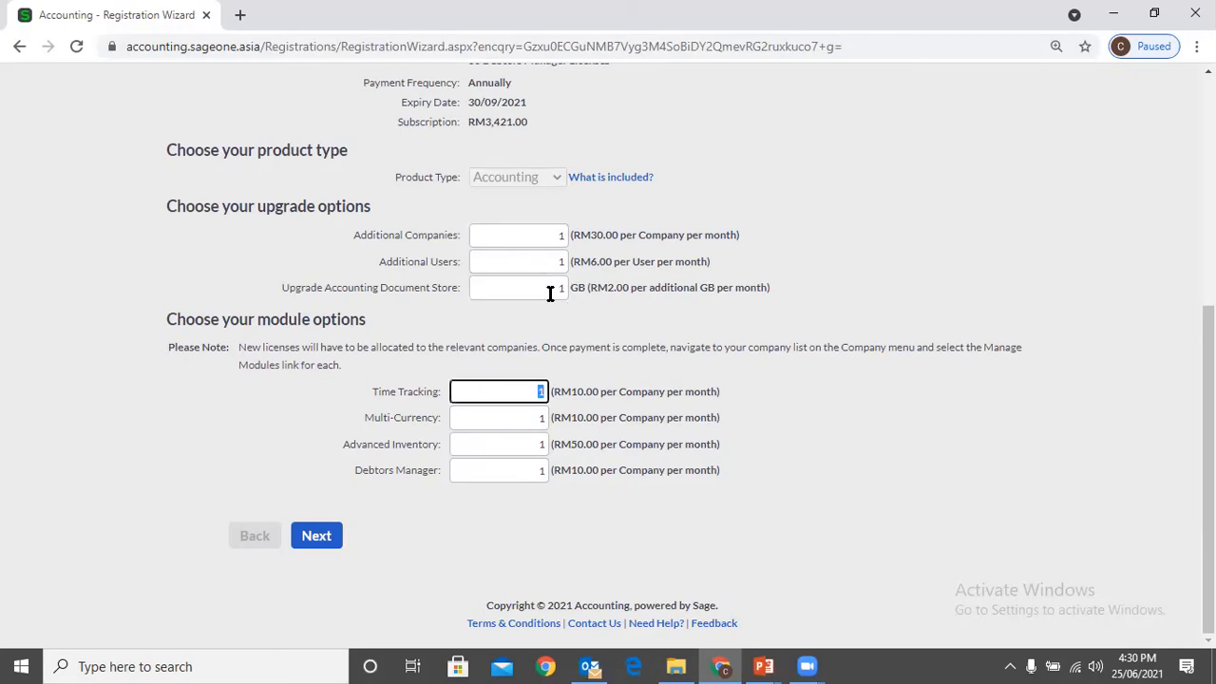
click(506, 293)
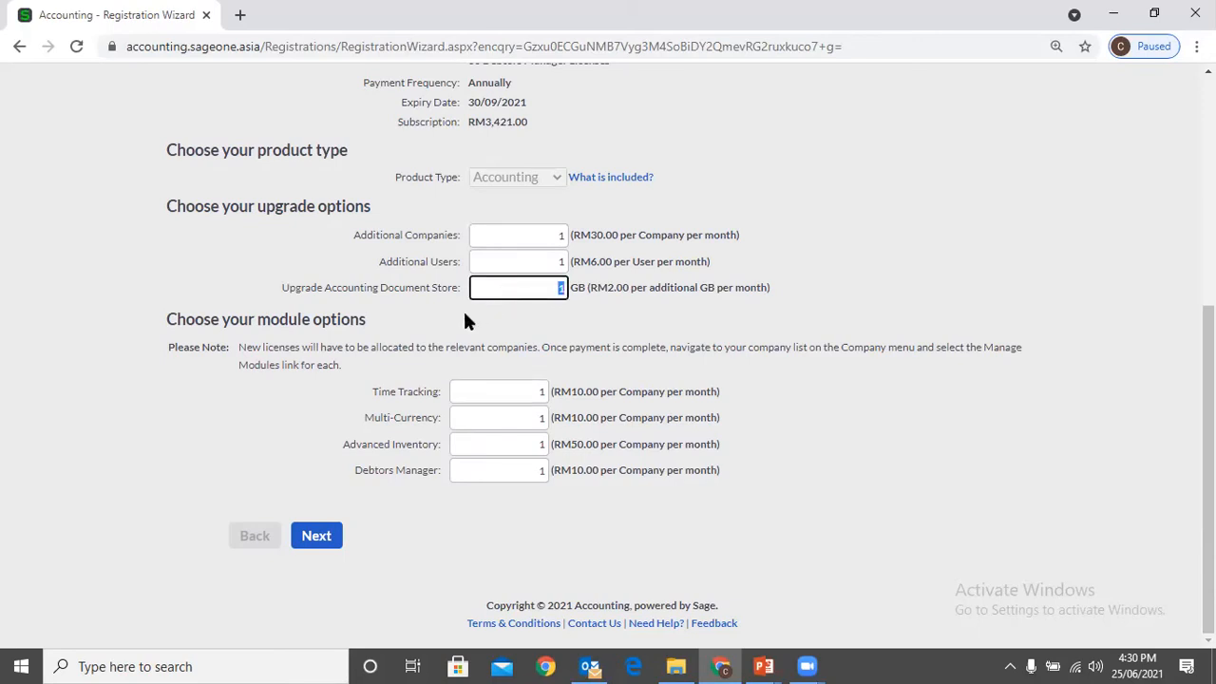
Go back to My Profile and reload the subscription package upgrade page with its blank upgrade options
scroll(558, 293, up, 4)
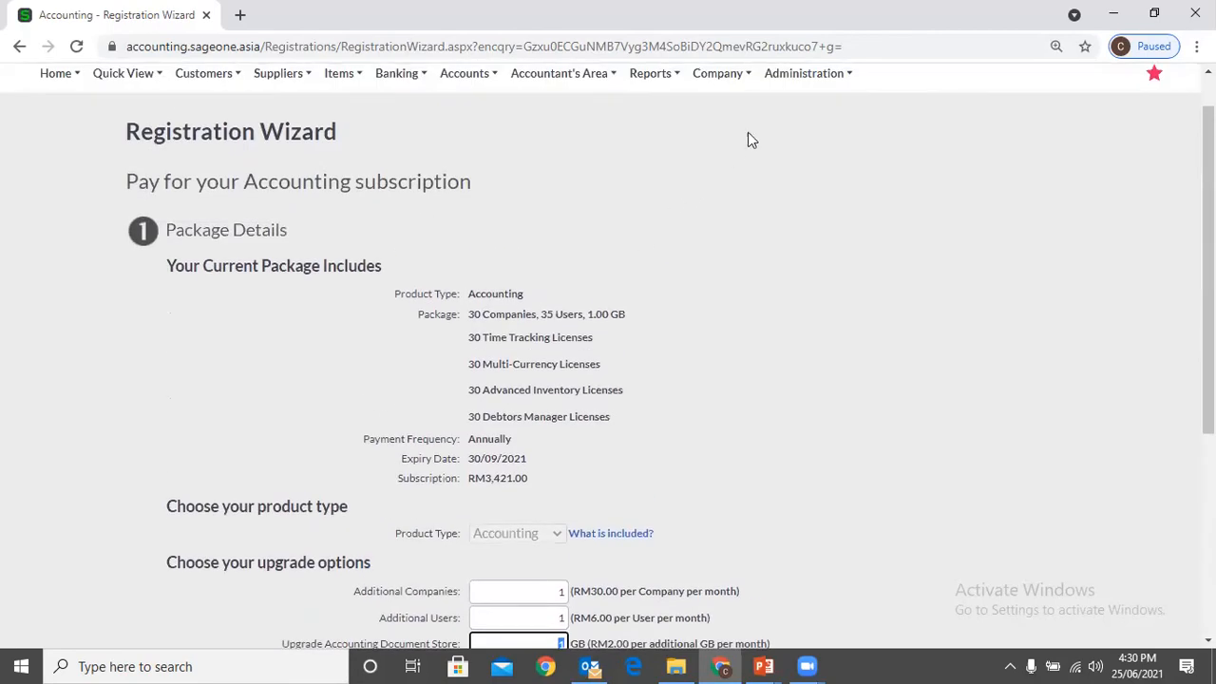
click(793, 81)
click(796, 228)
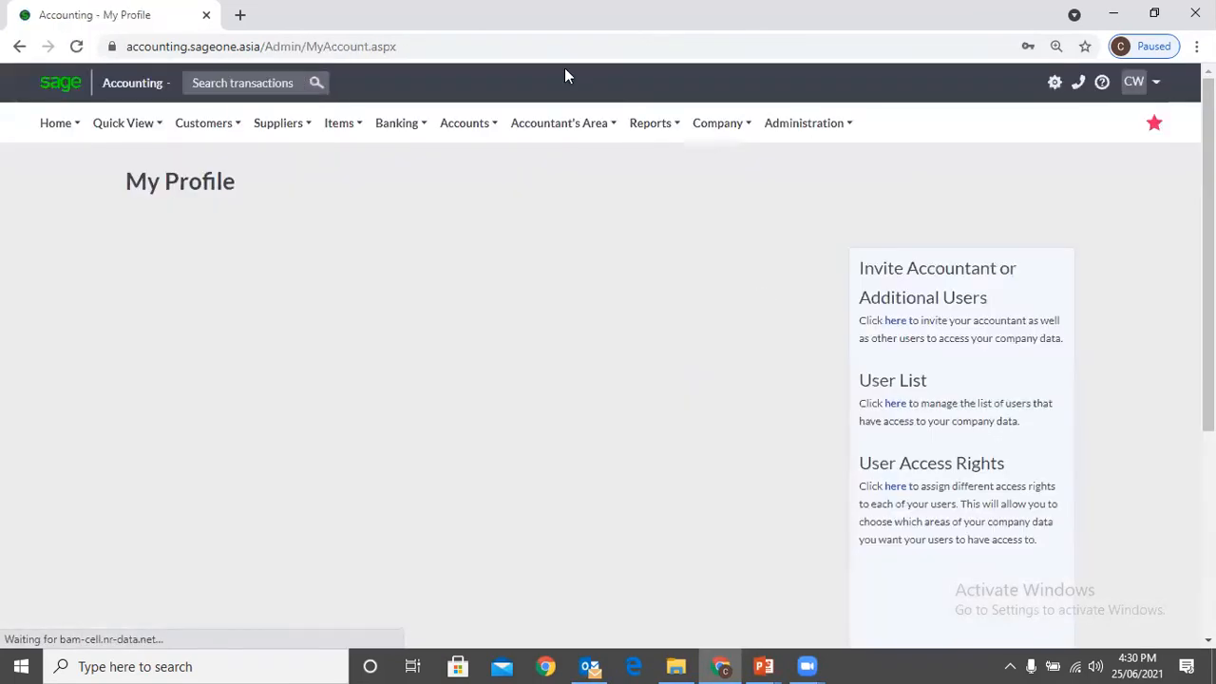
scroll(398, 454, down, 2)
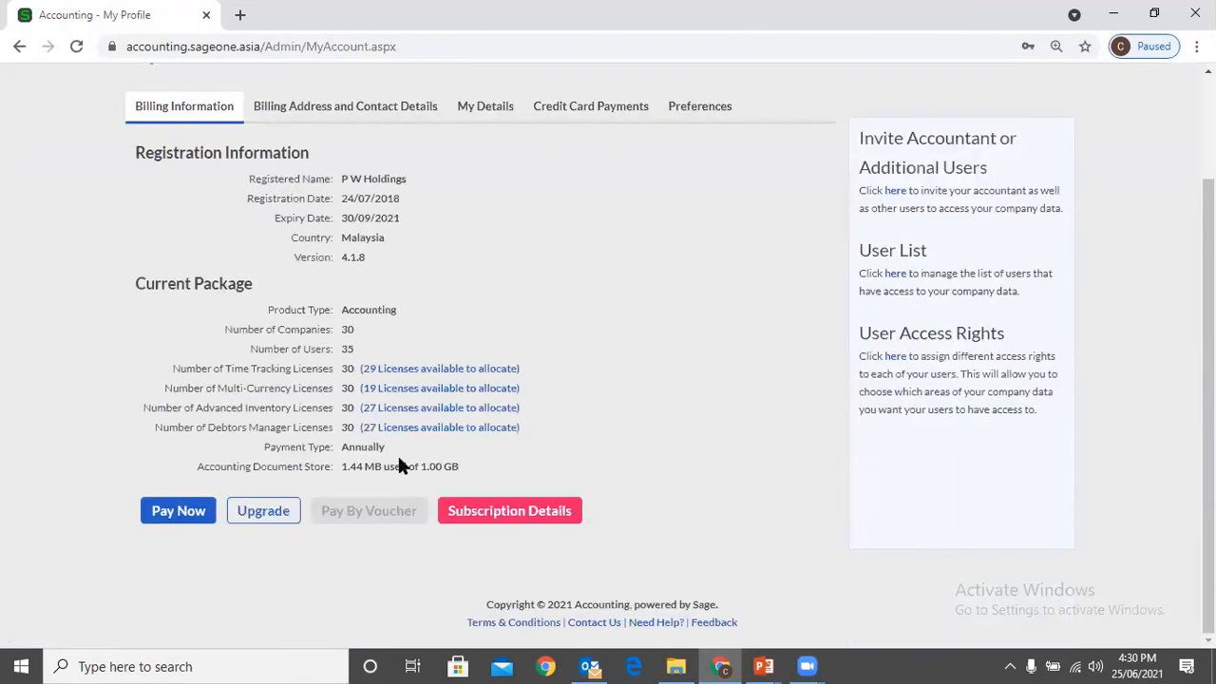
click(258, 515)
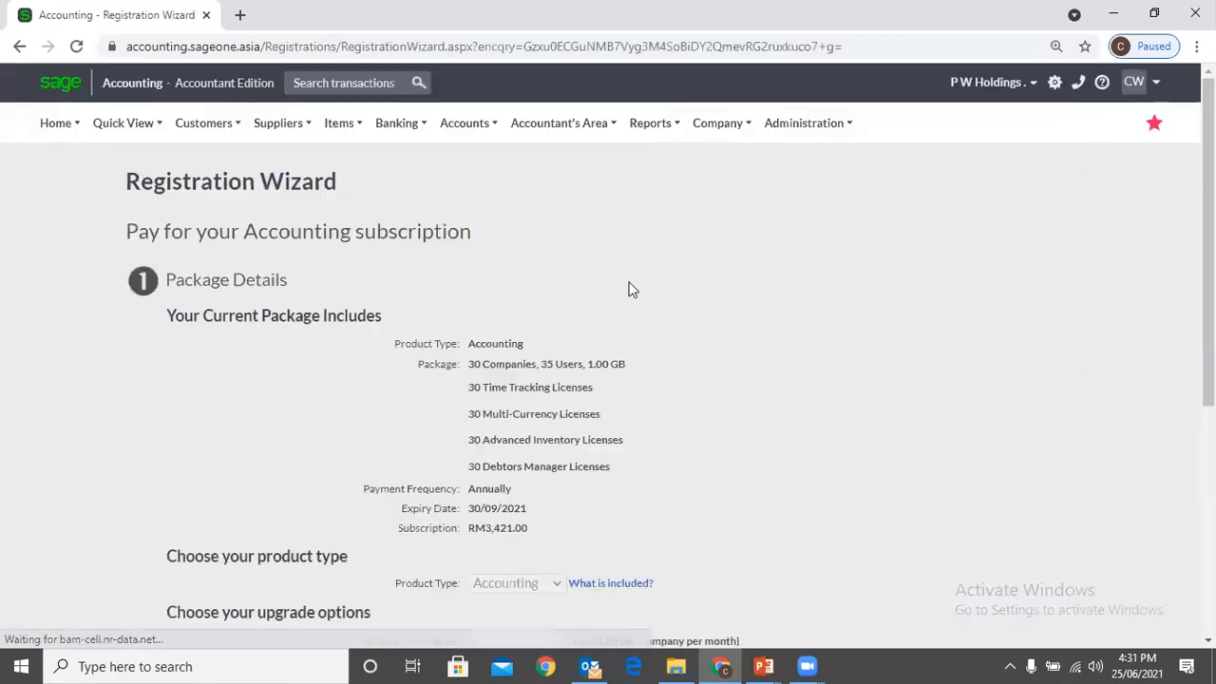
scroll(628, 289, down, 4)
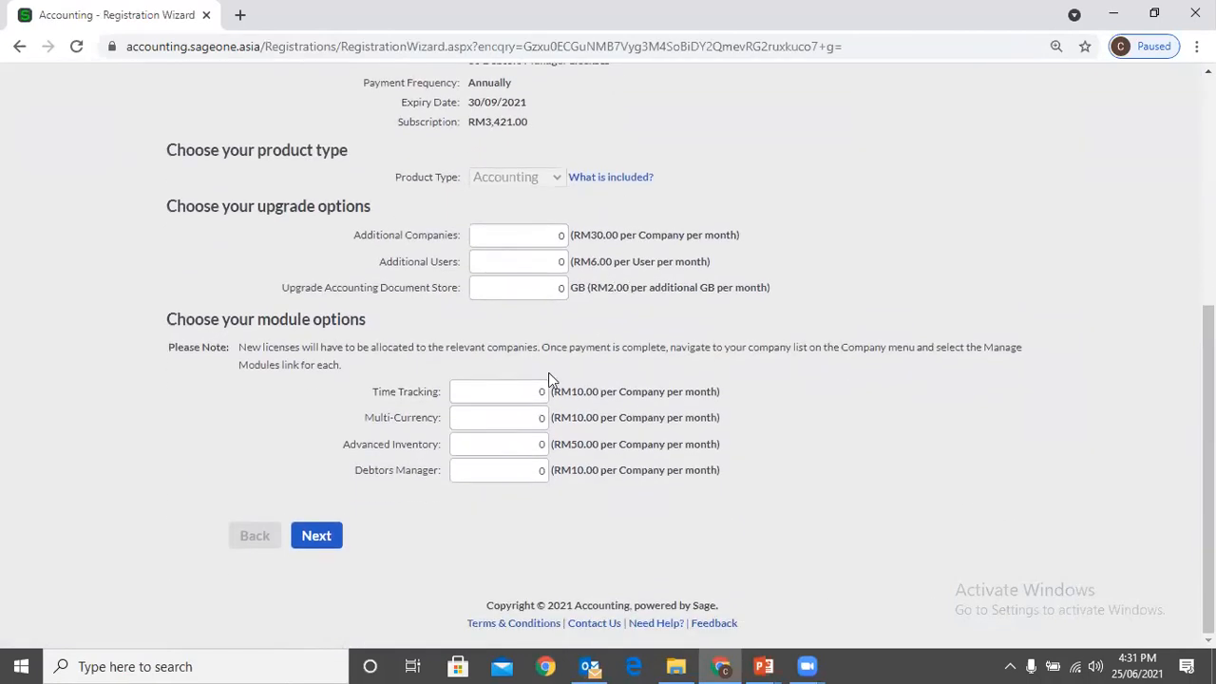
Examine the Time Tracking and Multi-Currency licence fields and the additional companies, users and document store fields
click(531, 394)
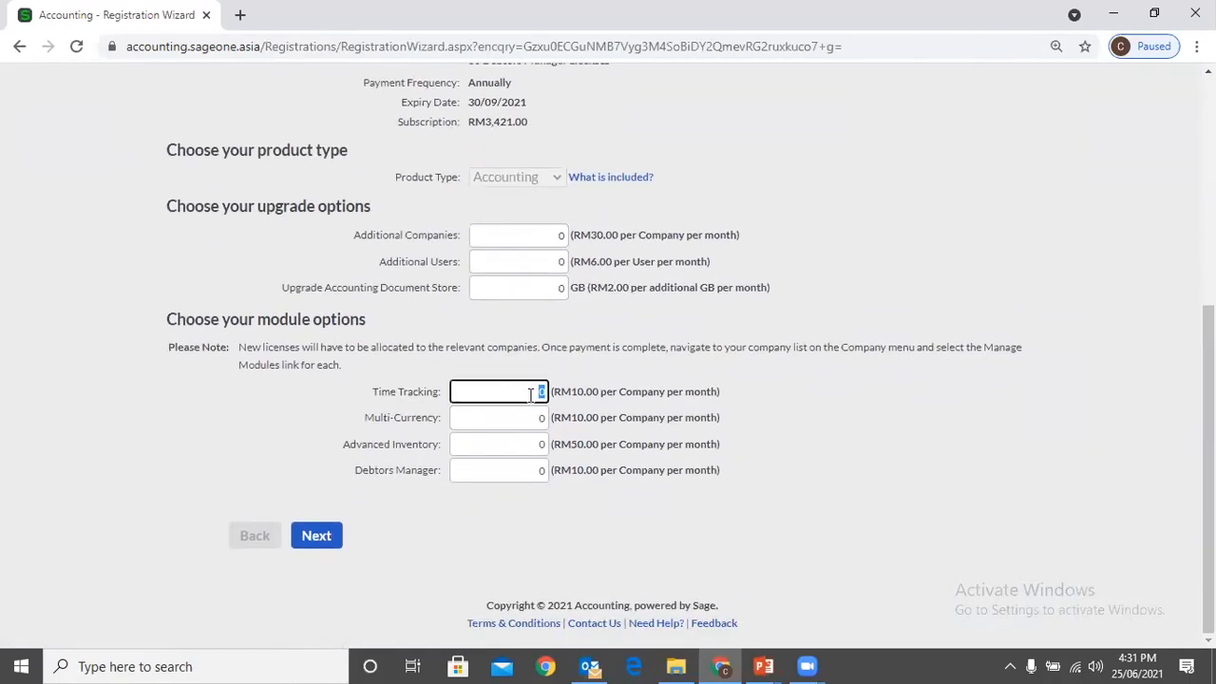
click(525, 414)
click(526, 394)
click(528, 235)
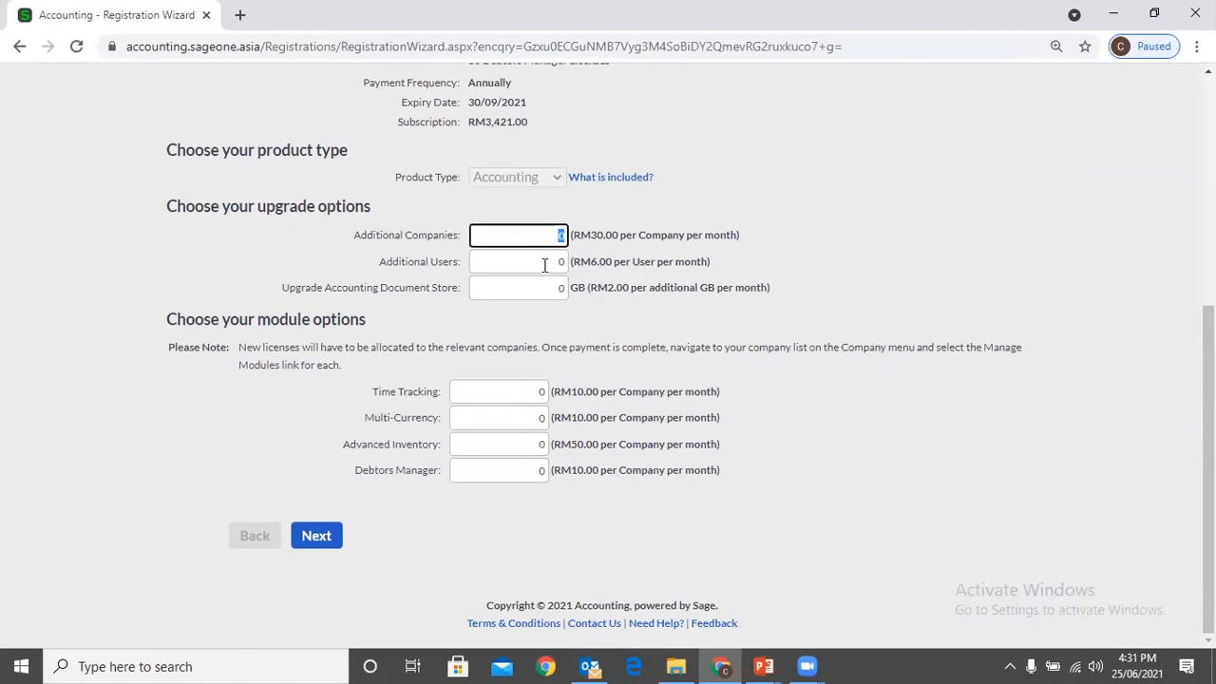
click(544, 263)
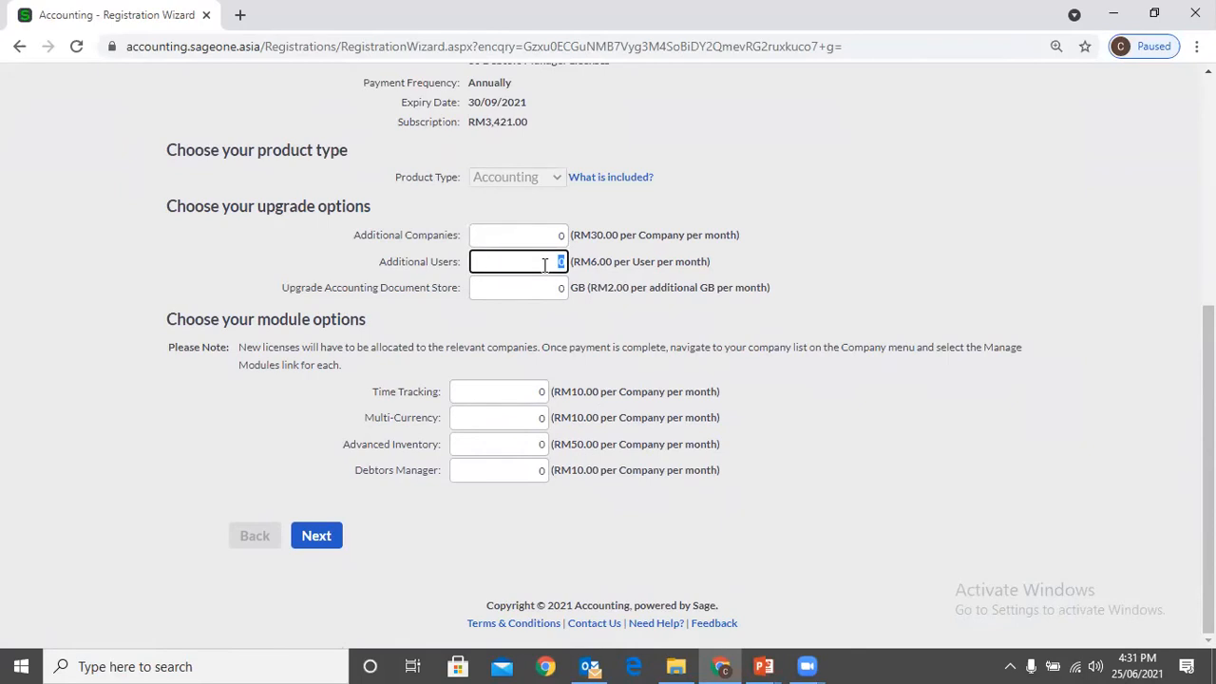
click(545, 287)
Open the Regional Settings in the company settings of "P W Holdings ." and examine the Currency Symbol field
scroll(703, 475, up, 5)
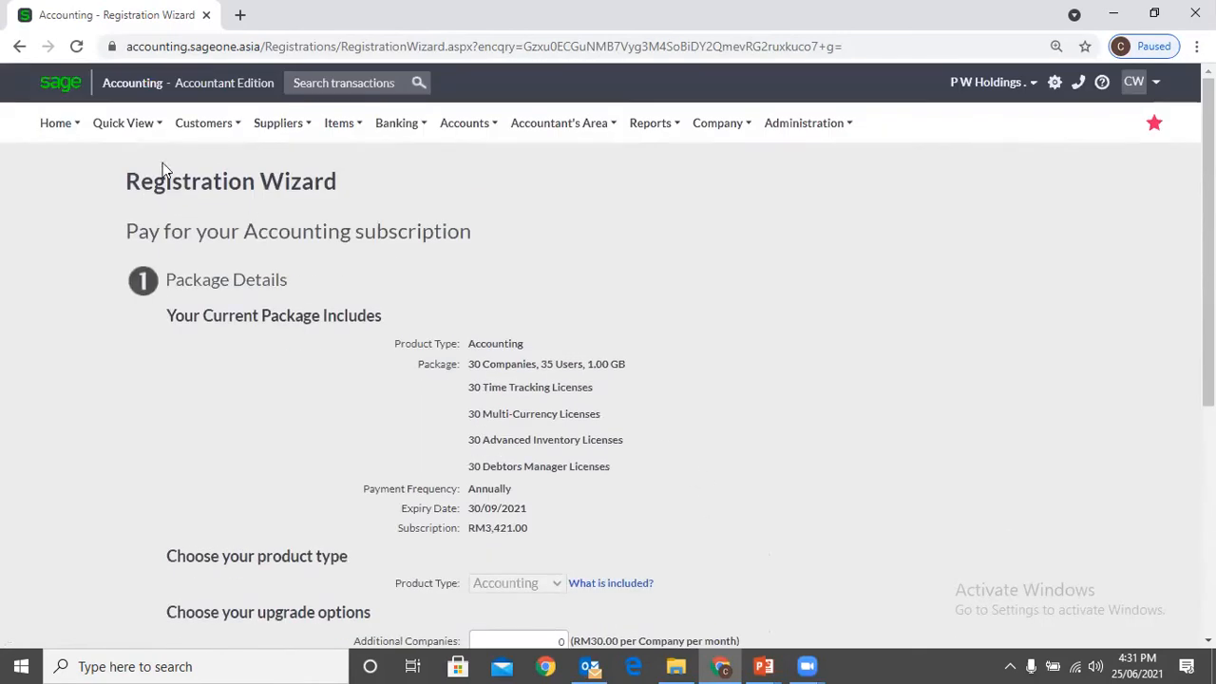
mouse_move(742, 129)
click(733, 188)
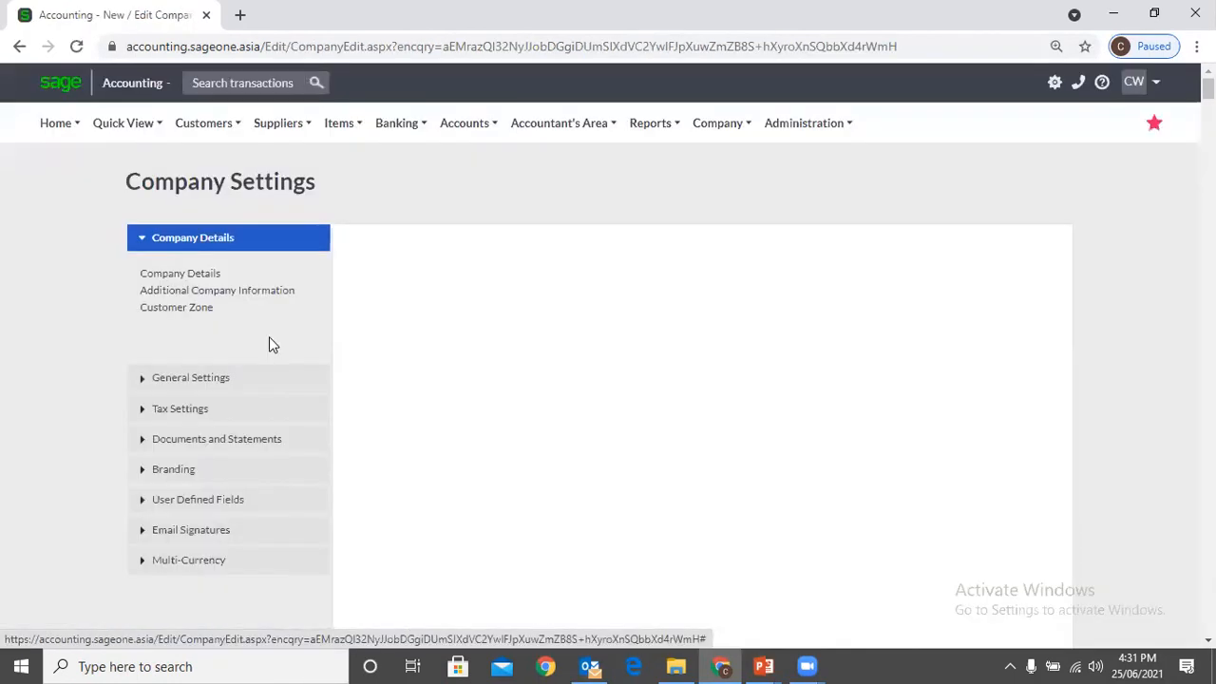
click(195, 377)
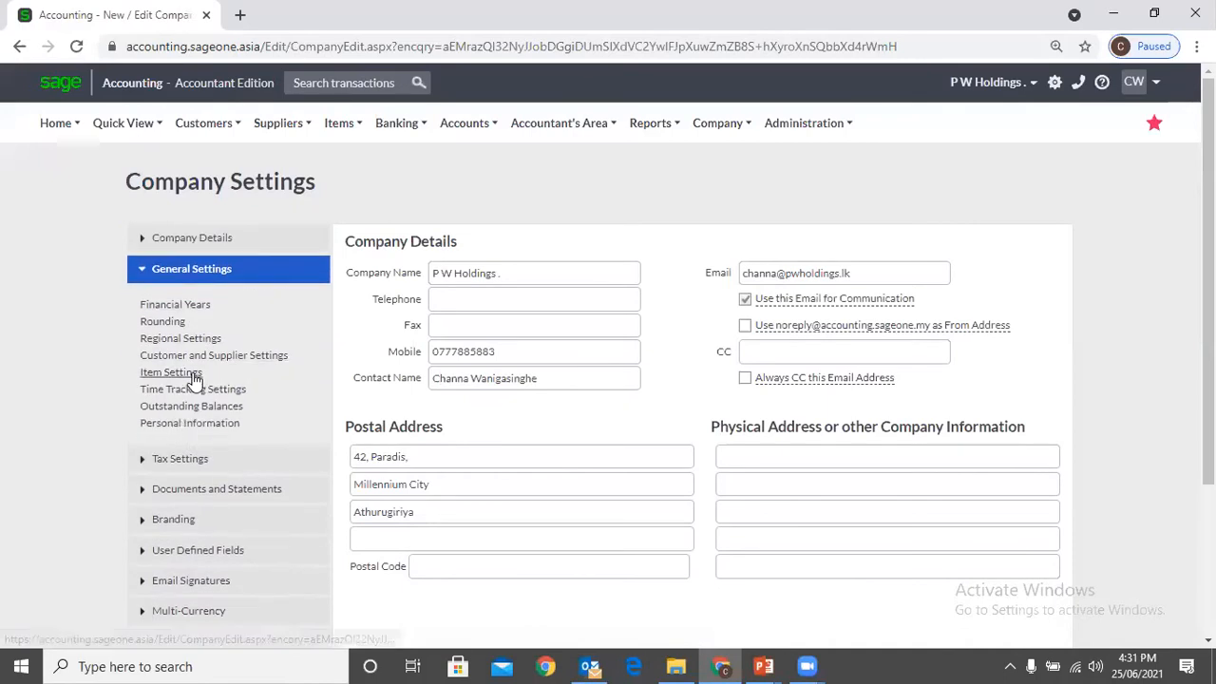
click(176, 336)
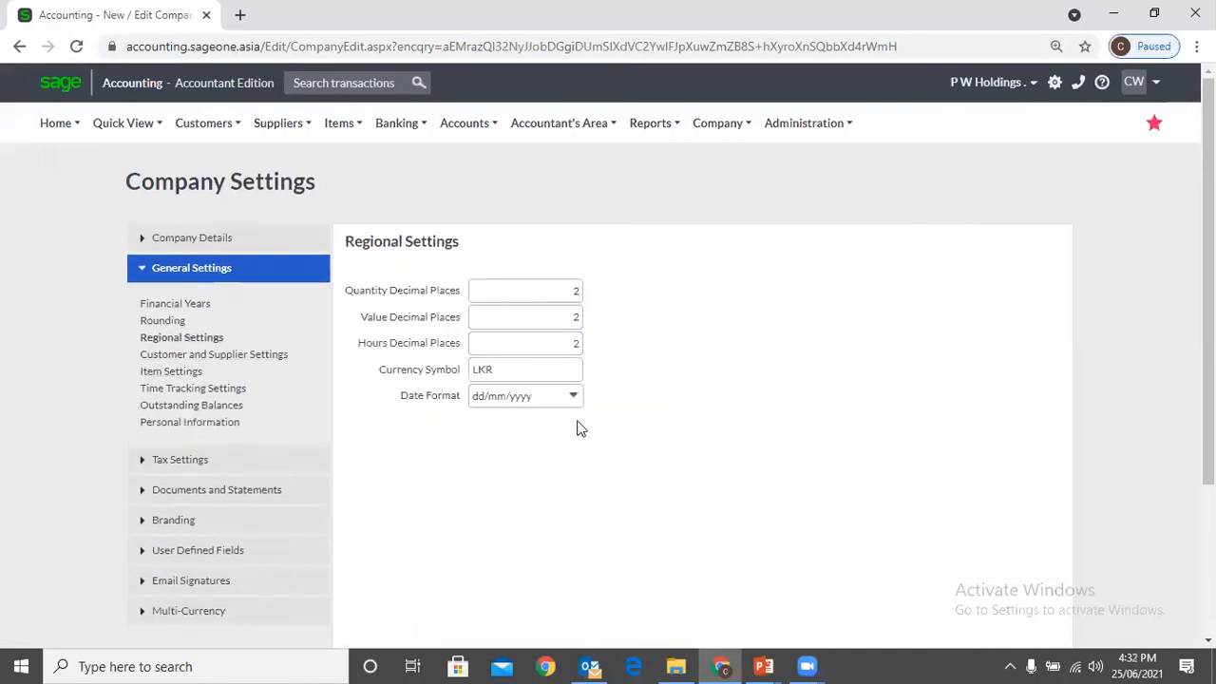
double_click(520, 367)
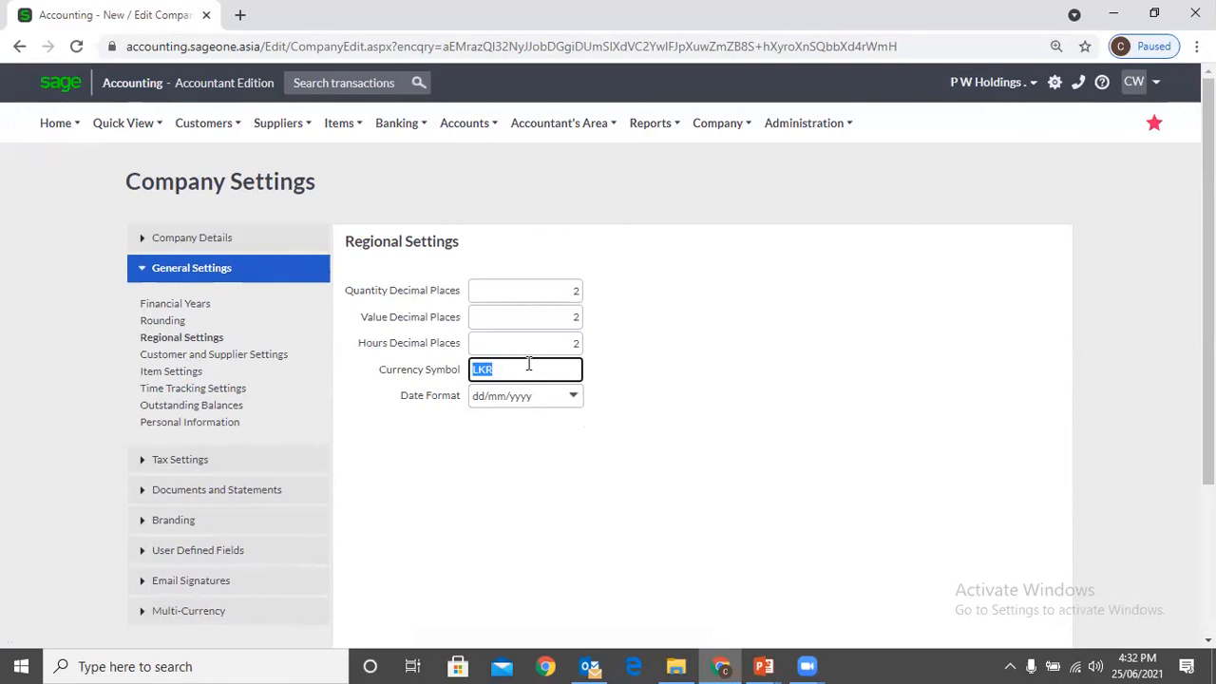
Try RS as the currency symbol and restore it to LKR
text(RS)
key(BackSpace)
key(BackSpace)
text(LKR)
Open the Customer Quotes list in a duplicate browser tab and compare its total amounts with the Currency Symbol setting
right_click(137, 15)
click(171, 139)
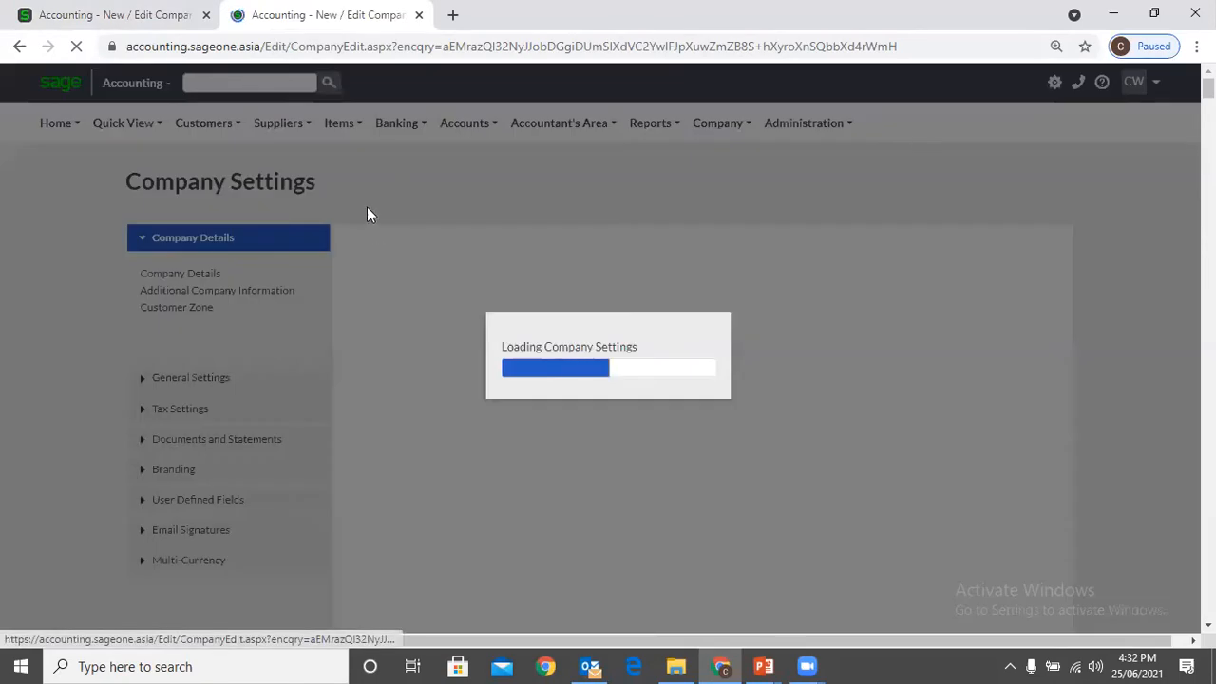
click(204, 122)
mouse_move(195, 217)
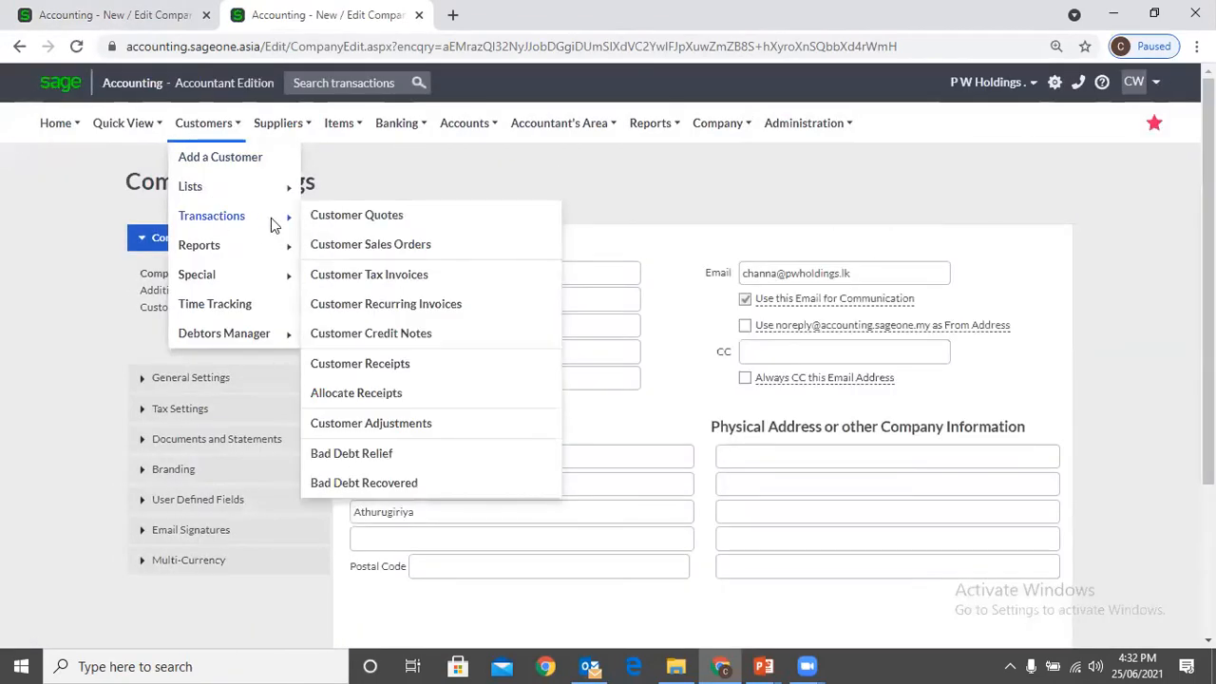
click(335, 220)
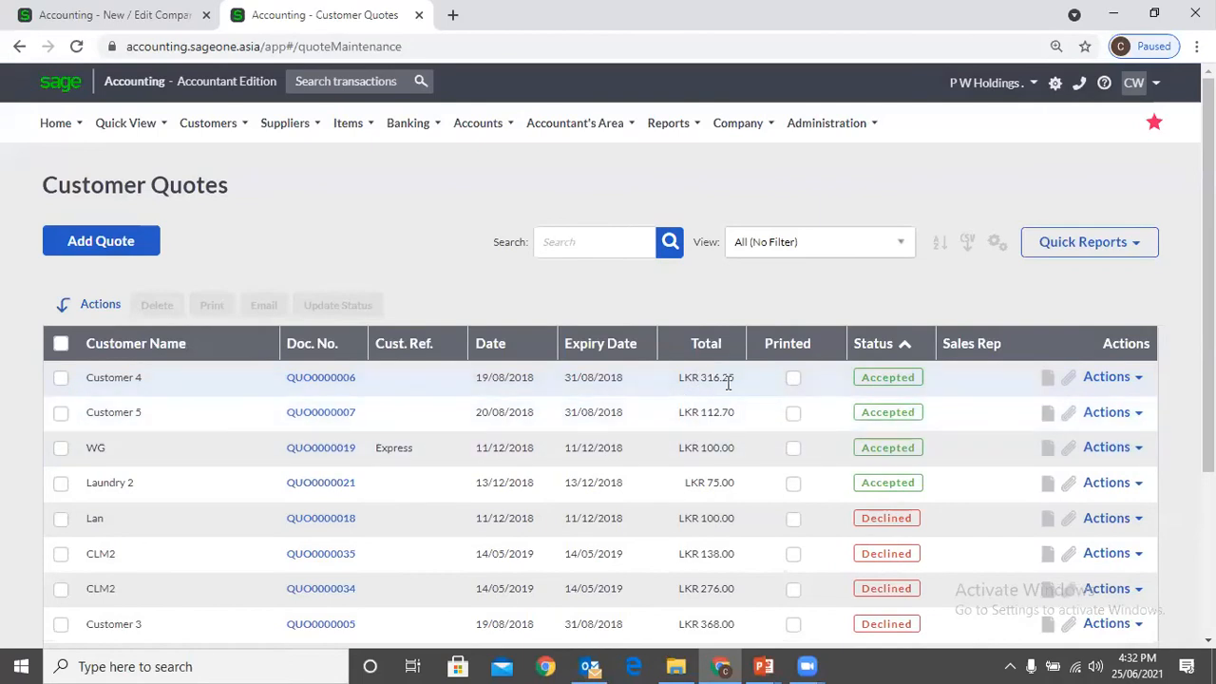
click(104, 14)
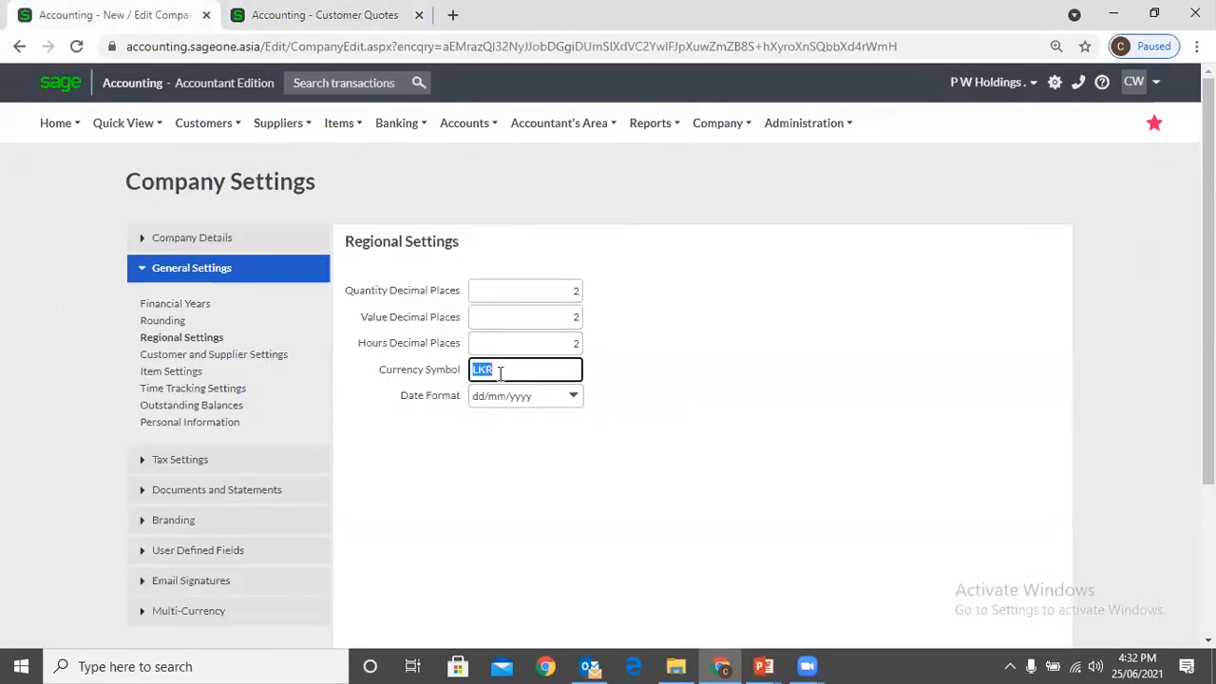
click(347, 15)
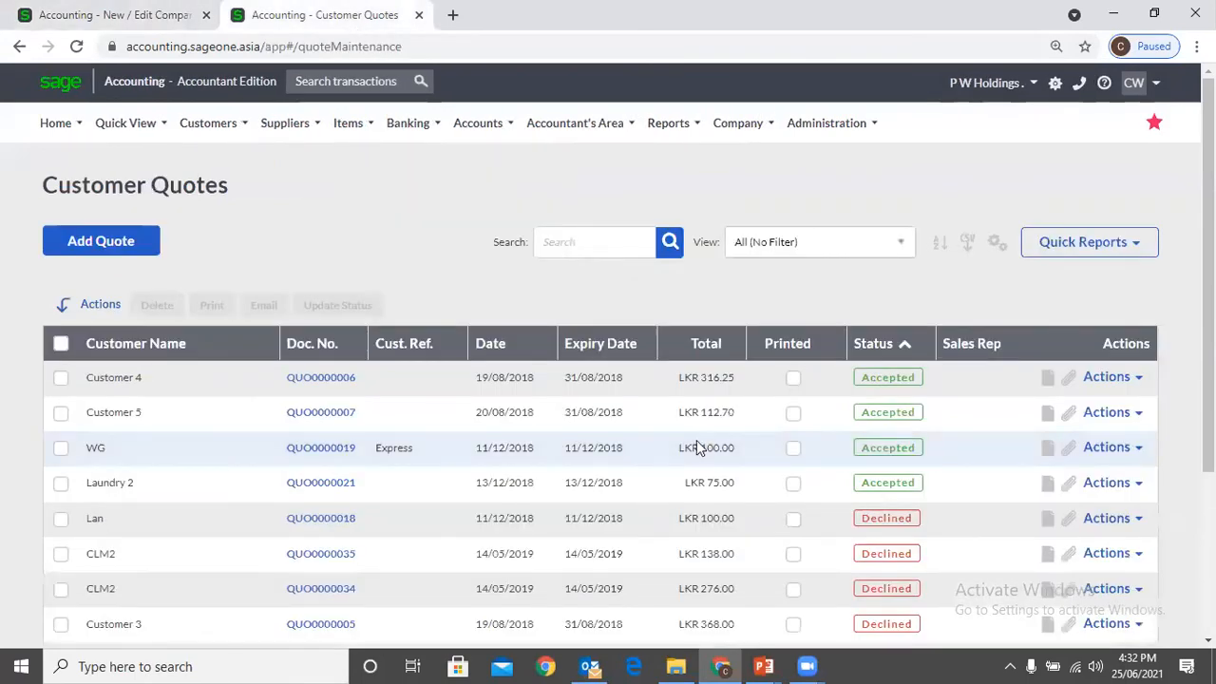
click(130, 28)
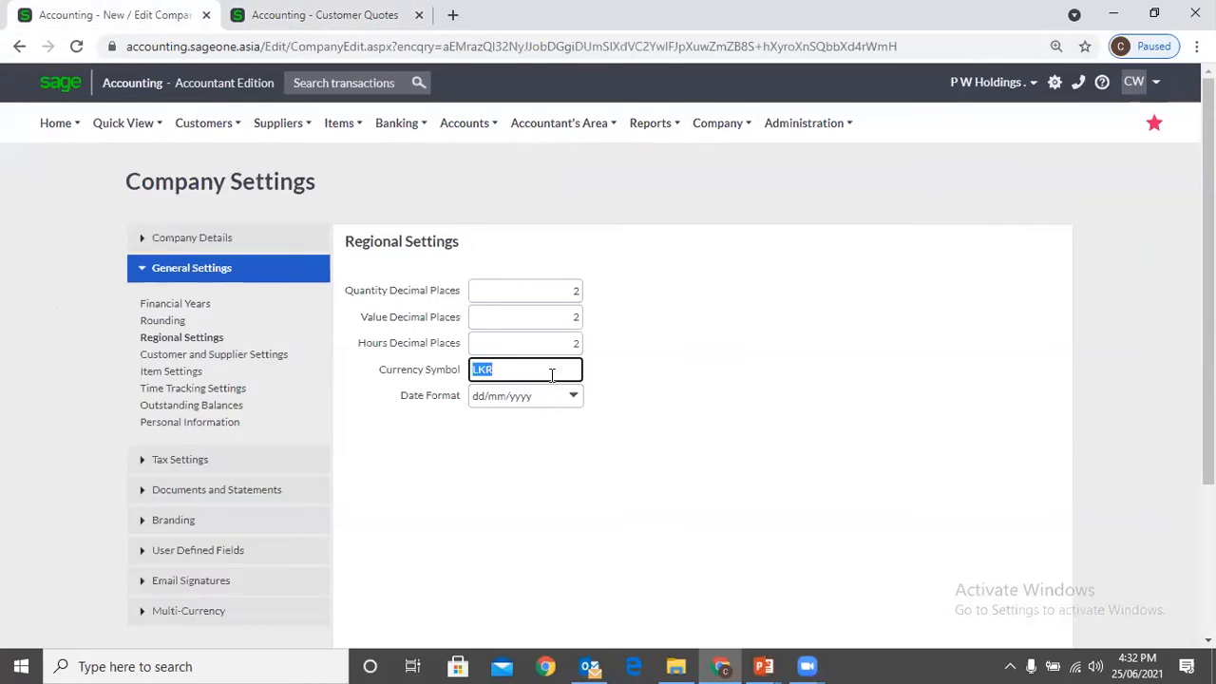
Try USD as the currency symbol, and set the symbol to RS
text(USD)
key(BackSpace)
key(BackSpace)
key(BackSpace)
text(RS.)
key(BackSpace)
Examine the available Date Format options and compare them with the dates in the Customer Quotes list
click(556, 423)
click(564, 403)
click(571, 403)
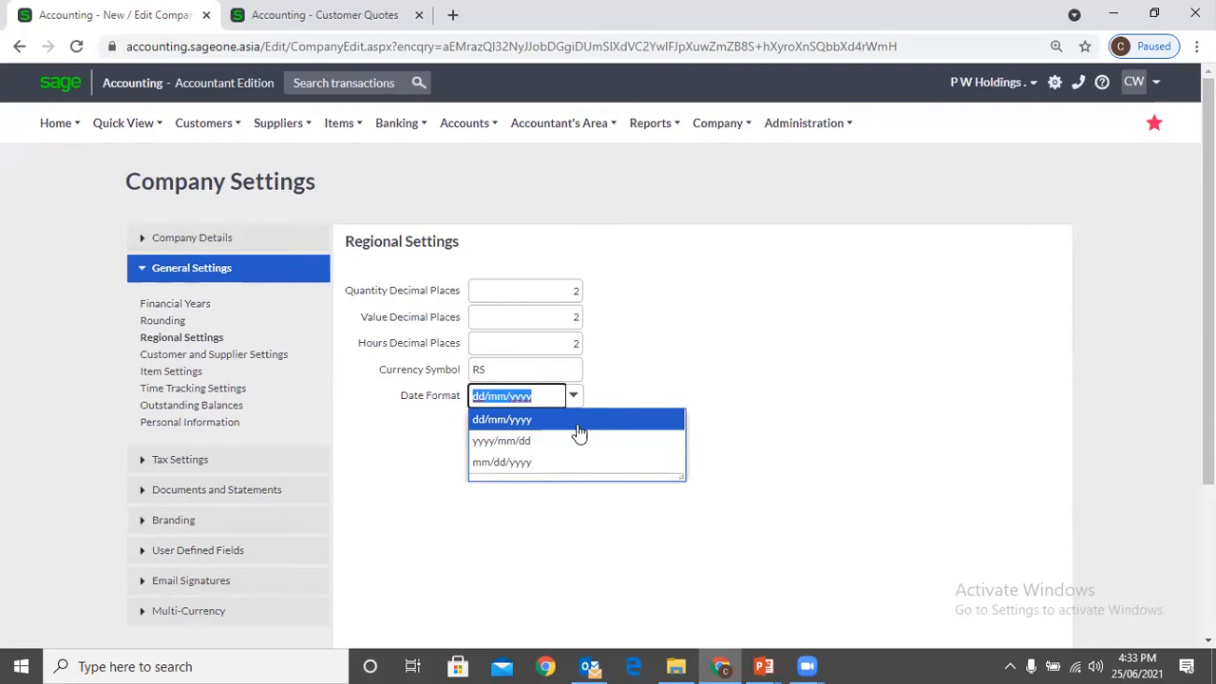
click(674, 352)
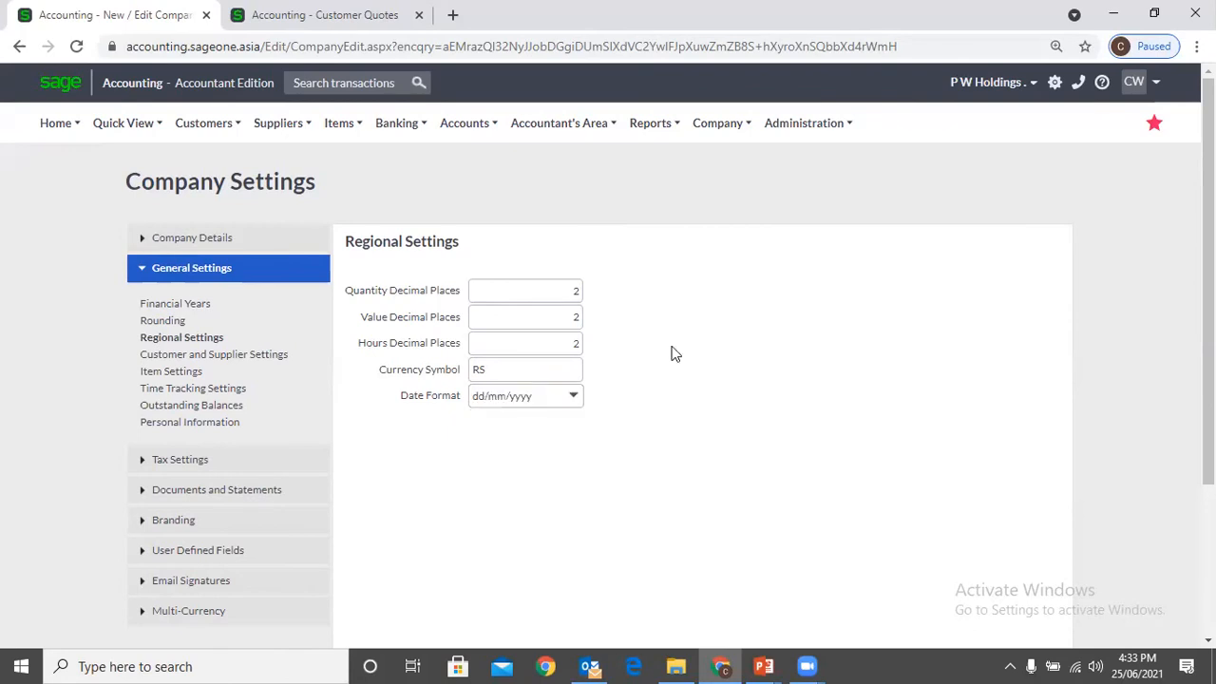
click(351, 22)
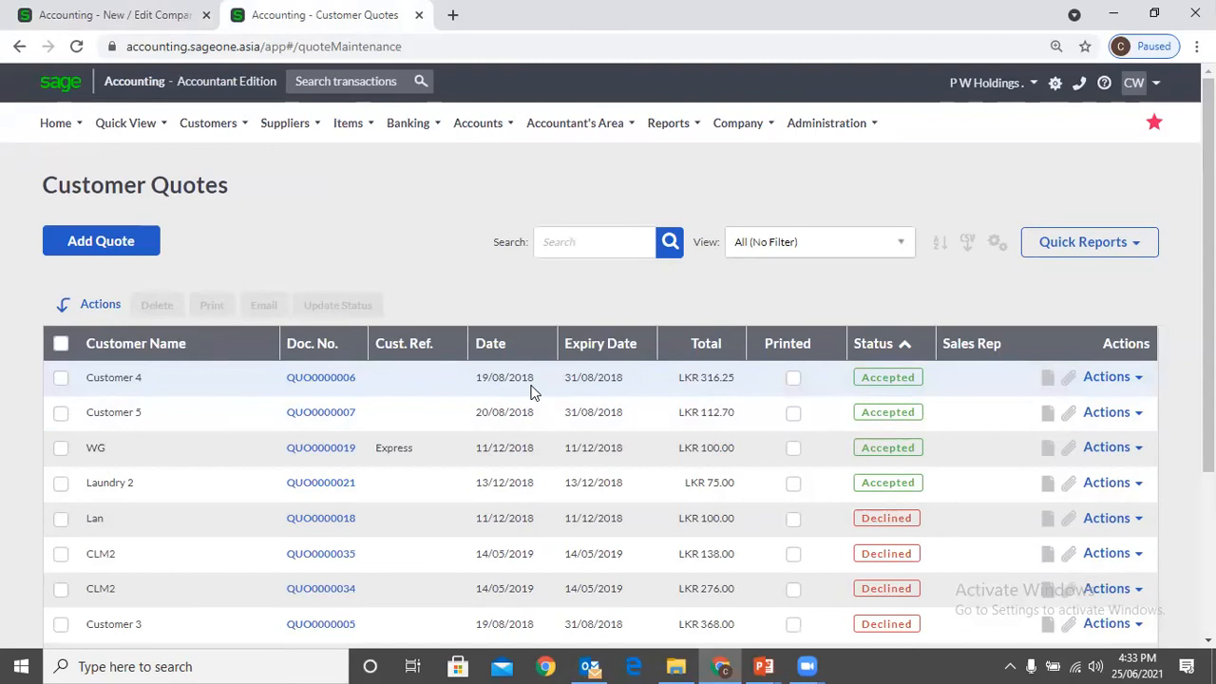
click(83, 11)
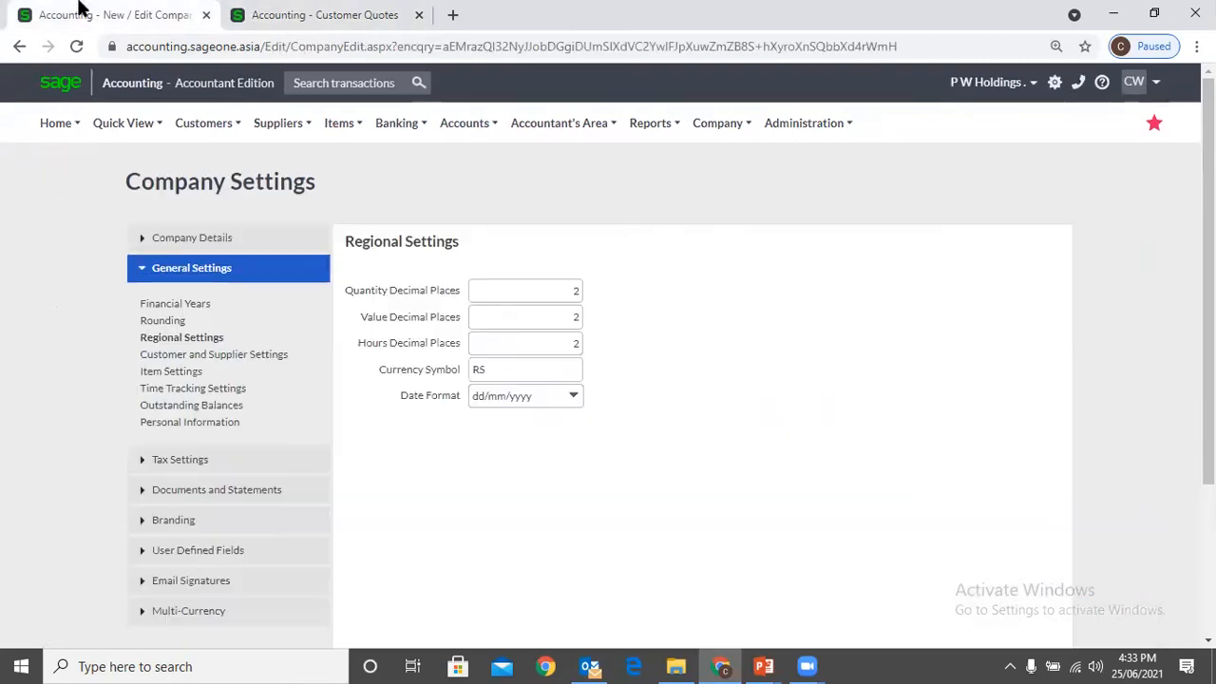
Try the yyyy/mm/dd and mm/dd/yyyy date formats against the Customer Quotes list, and set the Date Format back to dd/mm/yyyy
click(573, 396)
click(535, 445)
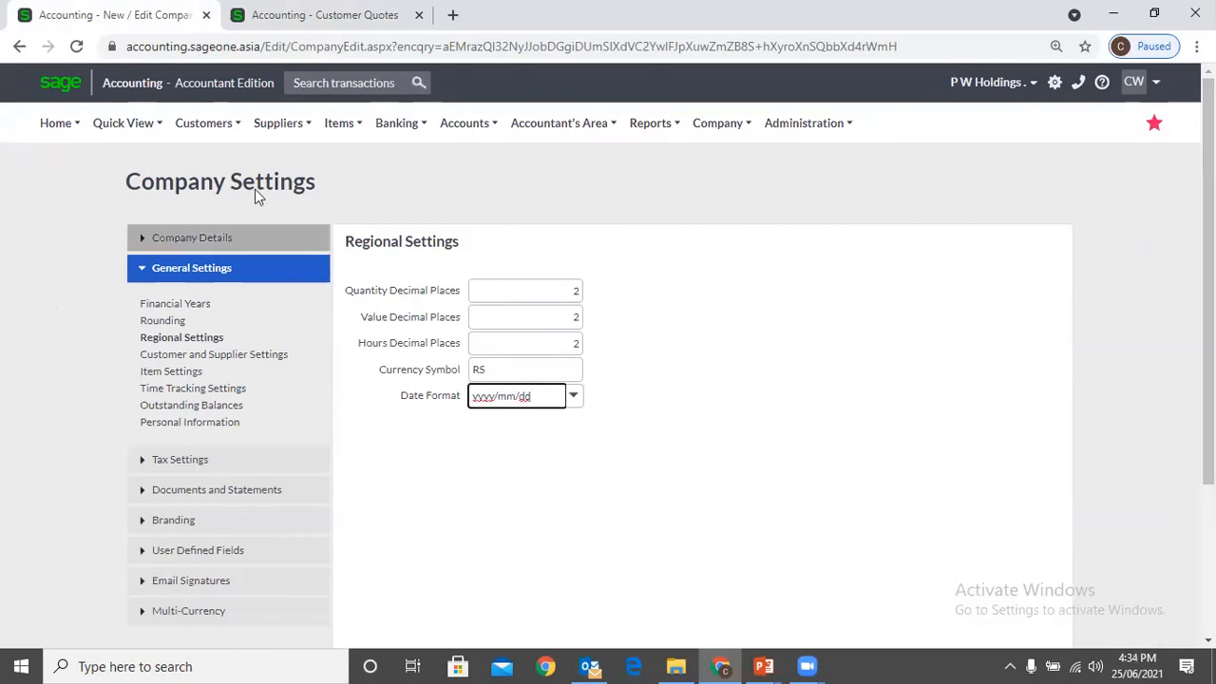
click(574, 396)
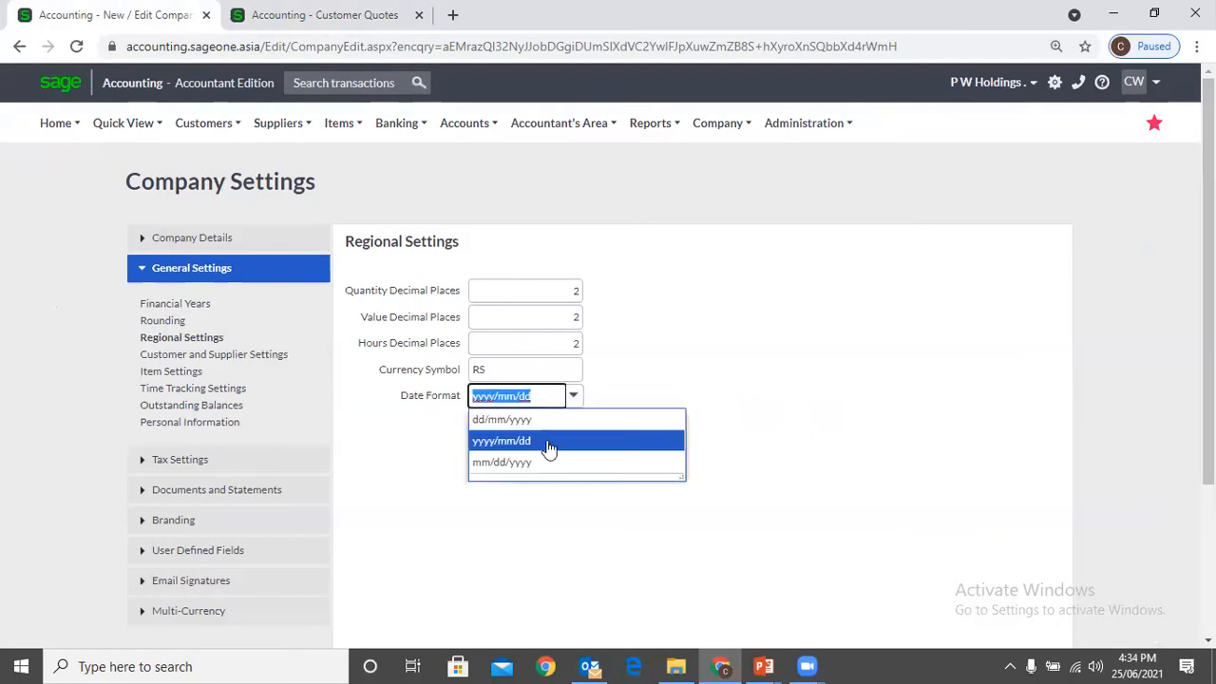
click(550, 462)
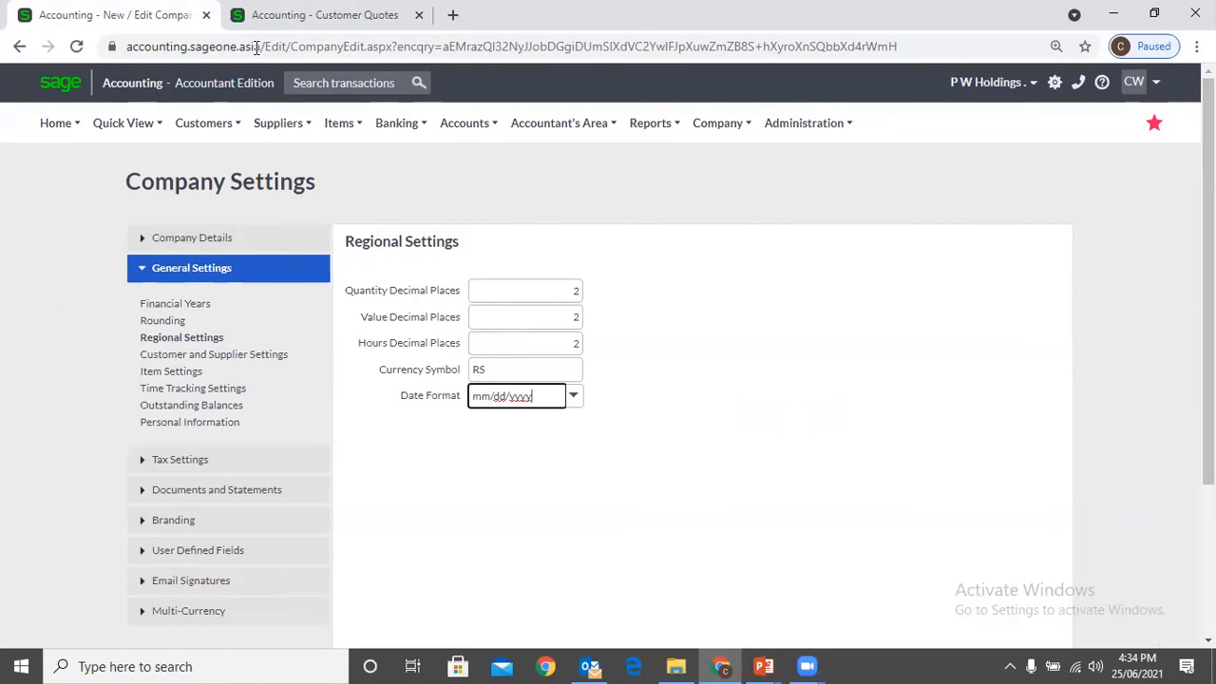
click(323, 15)
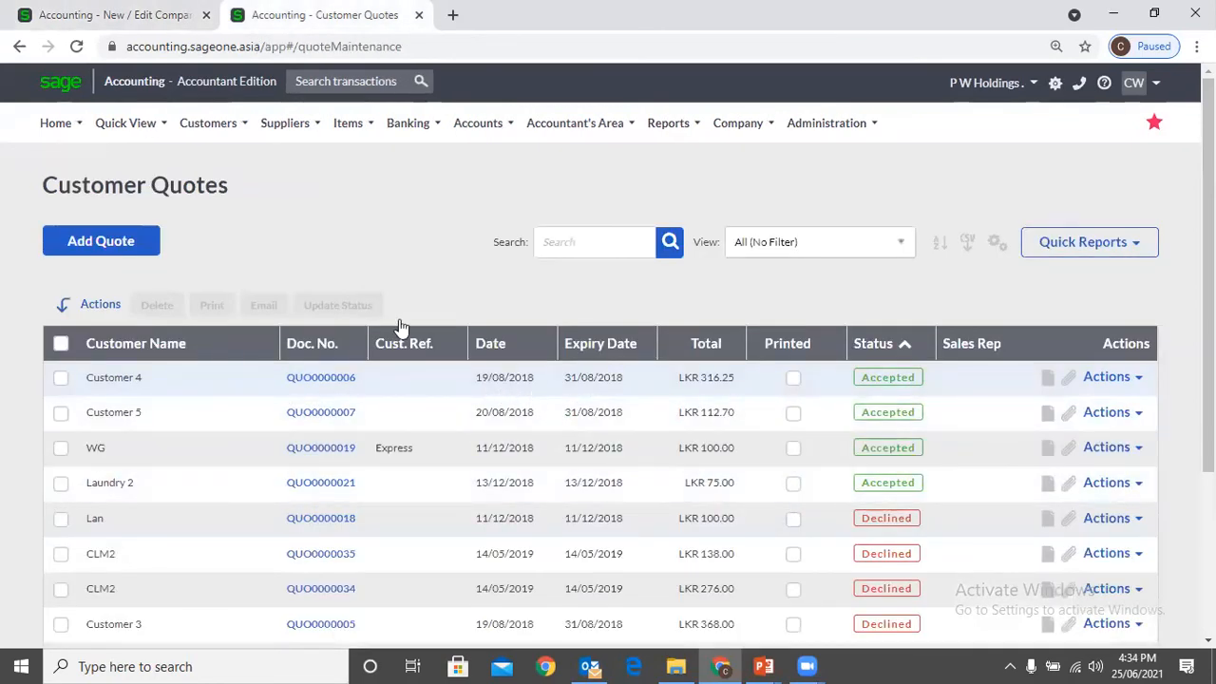
click(78, 9)
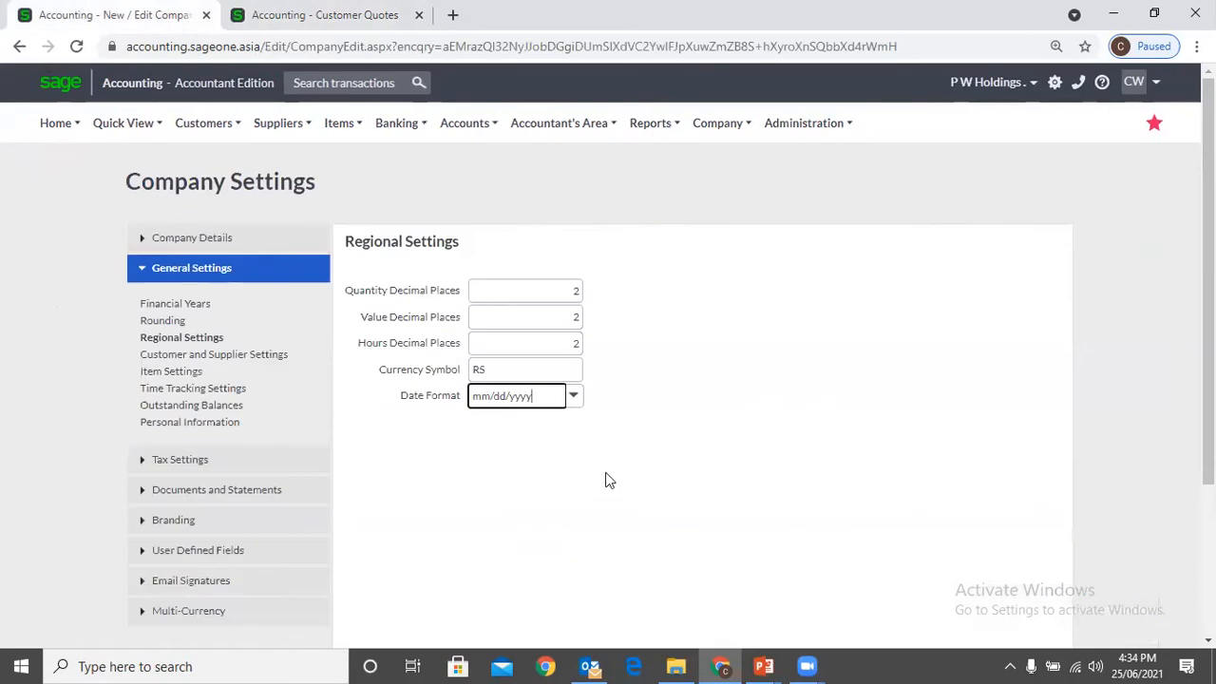
click(574, 397)
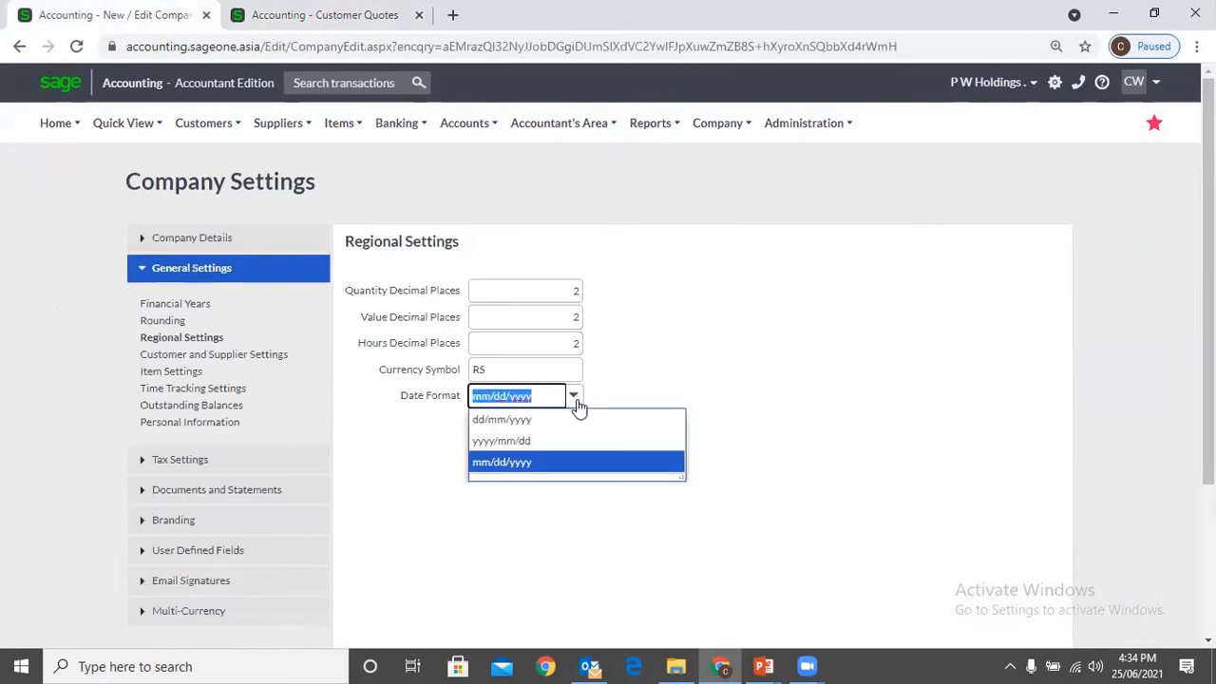
click(579, 424)
click(668, 440)
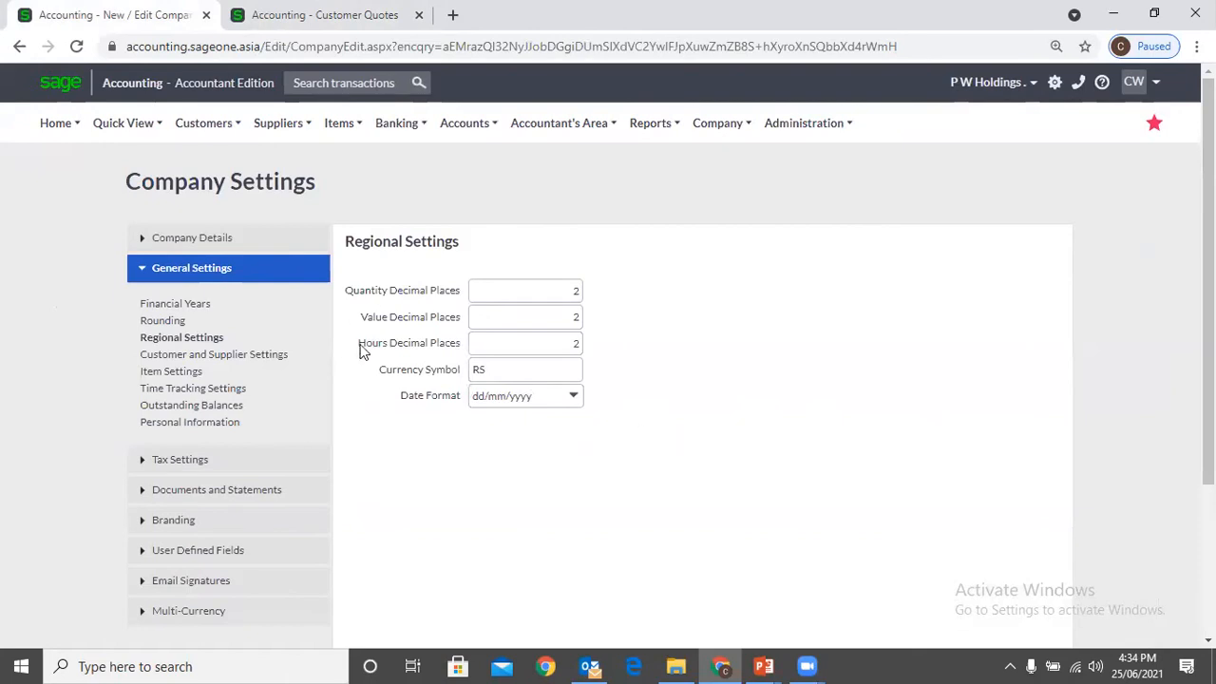
scroll(409, 351, down, 2)
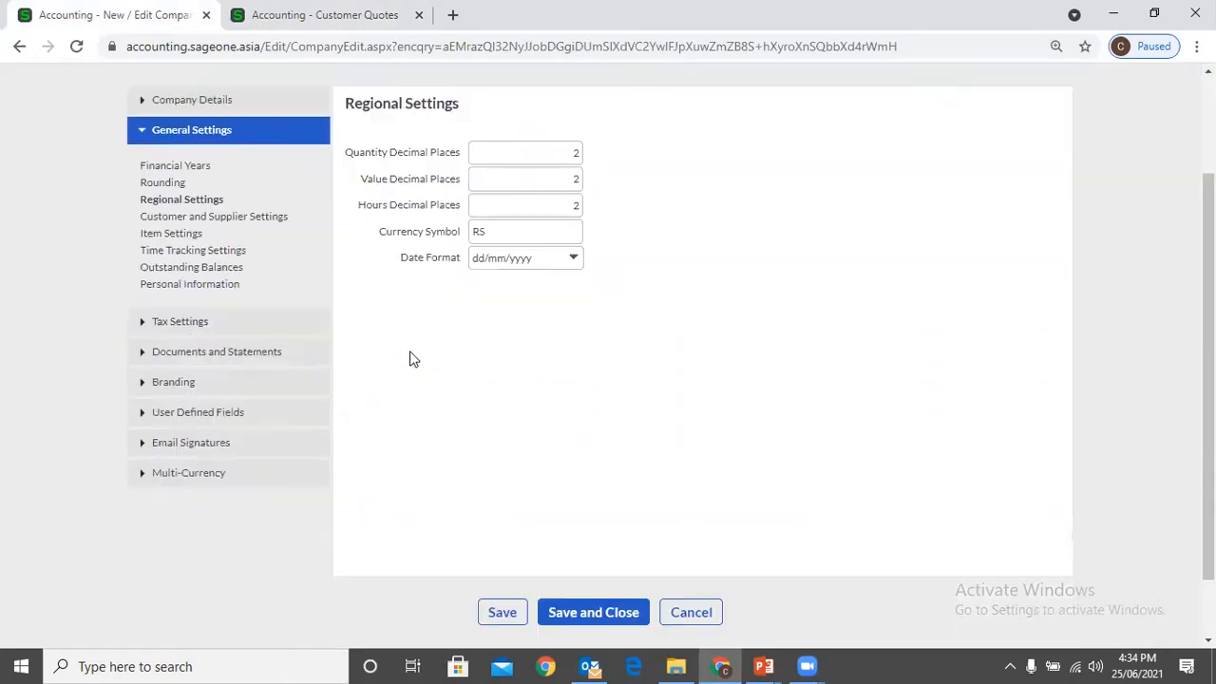
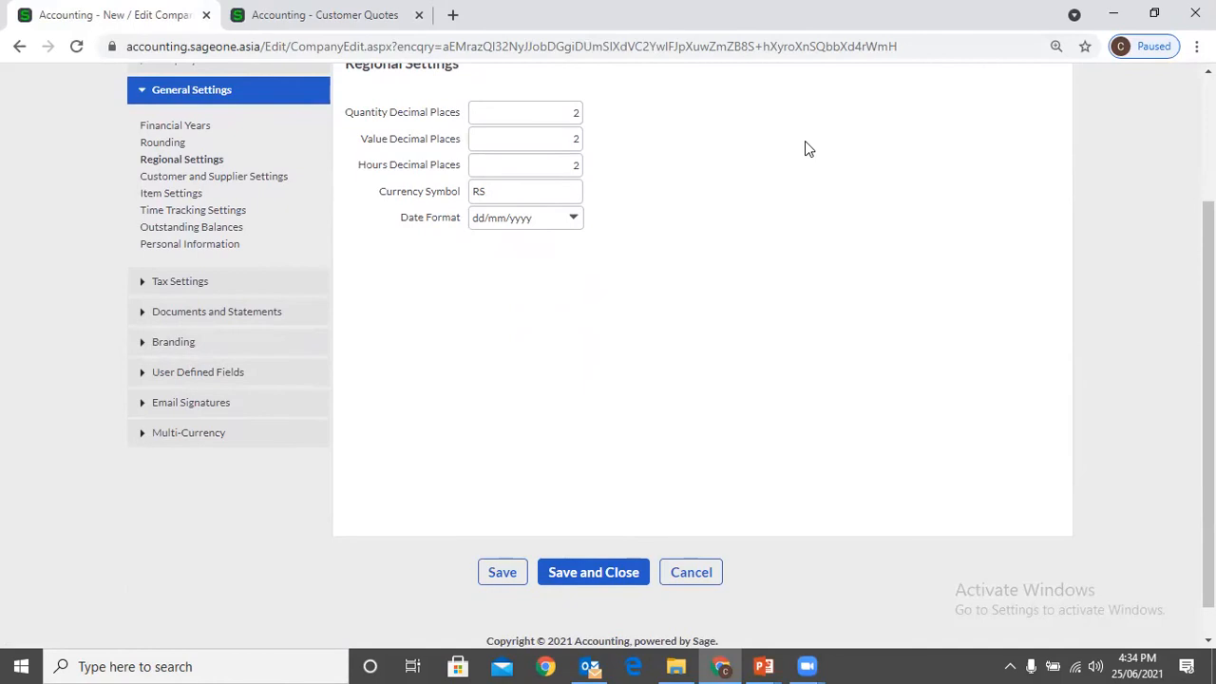
Open the Customer and Supplier Settings and examine the available options
scroll(805, 142, up, 1)
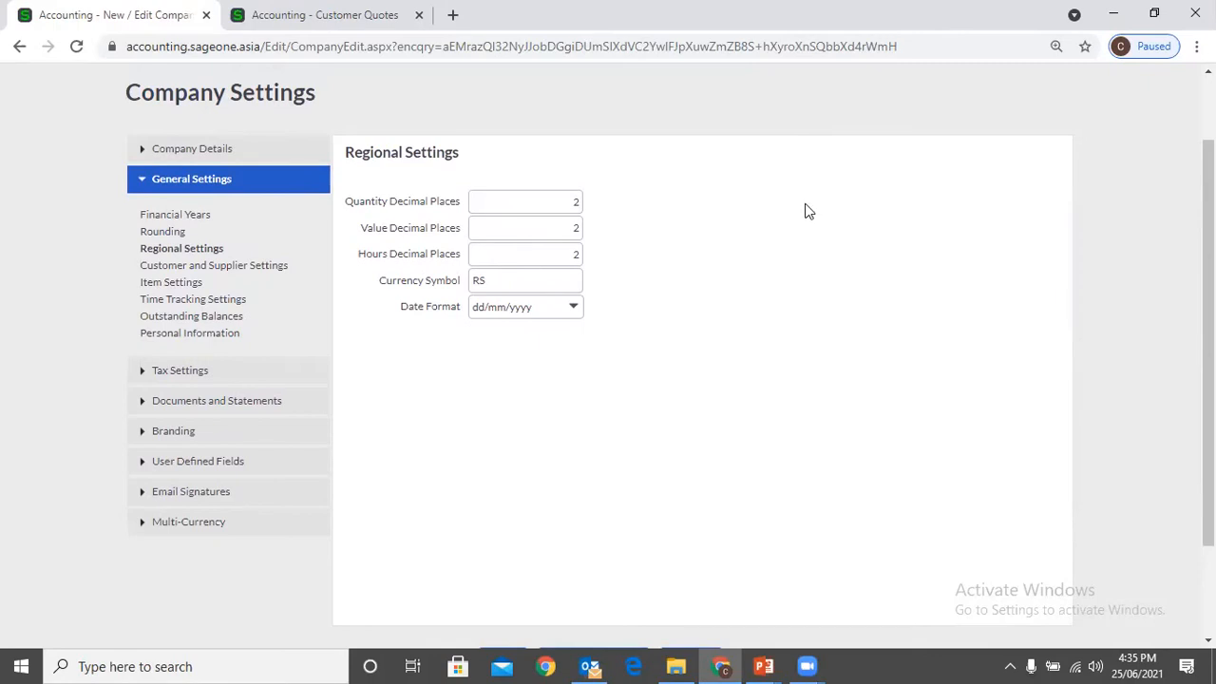
scroll(796, 211, up, 1)
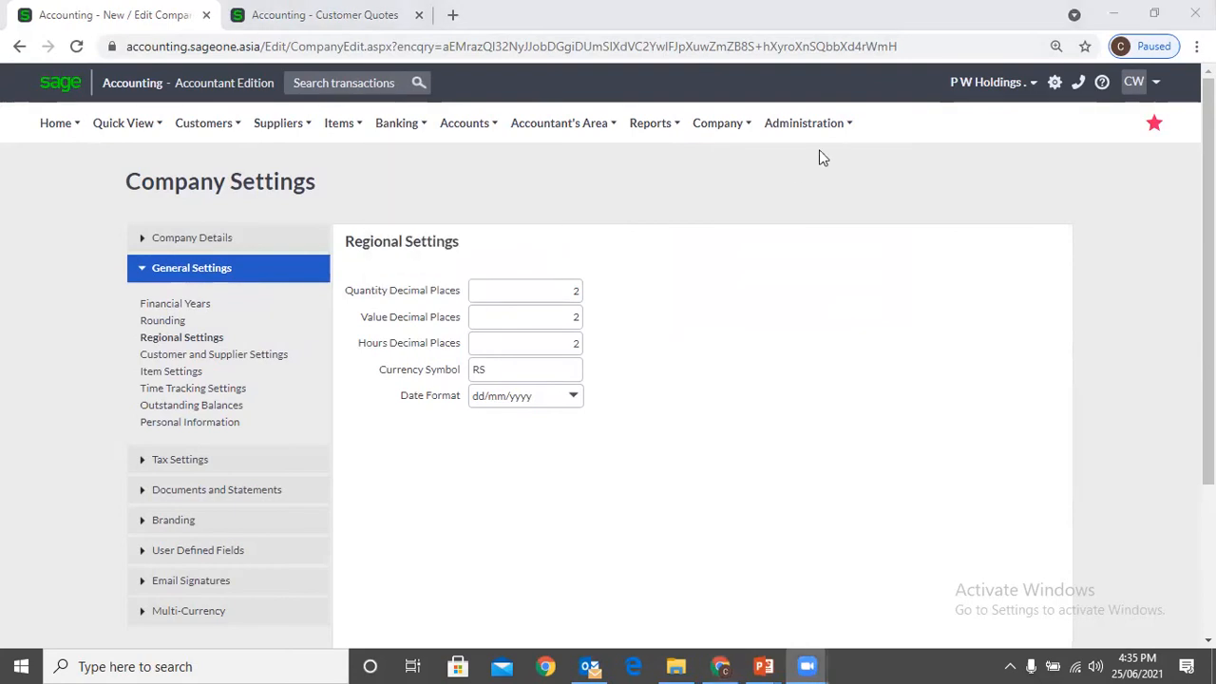
click(839, 164)
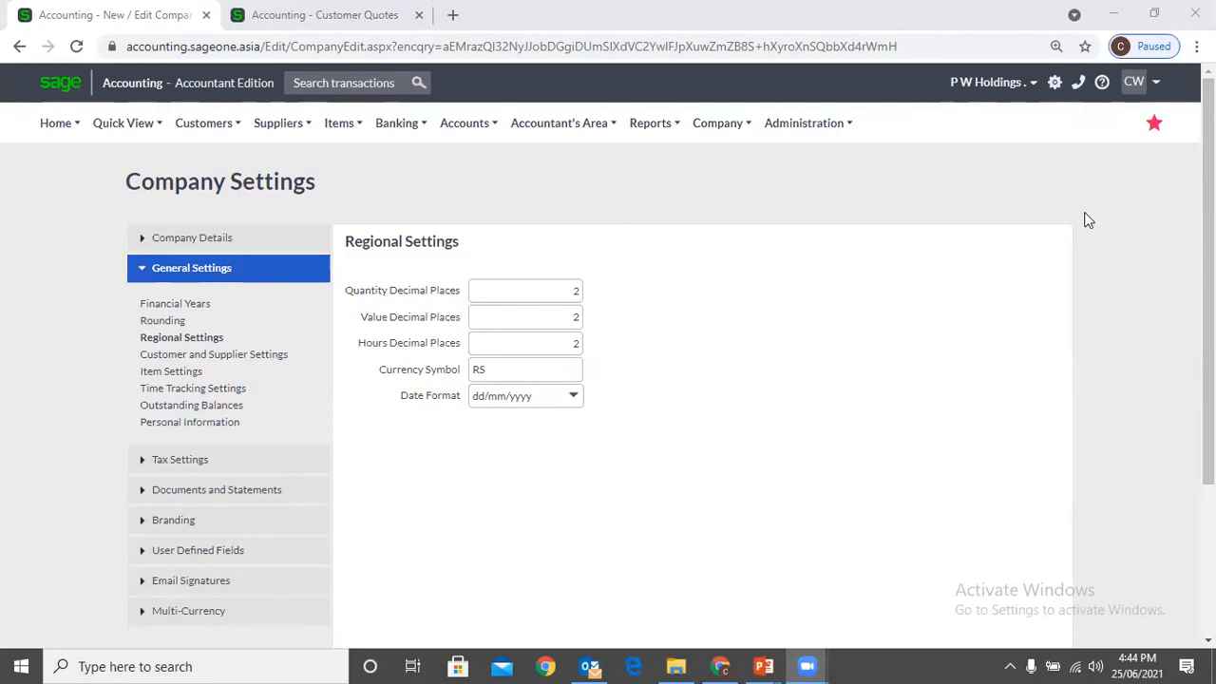
click(250, 355)
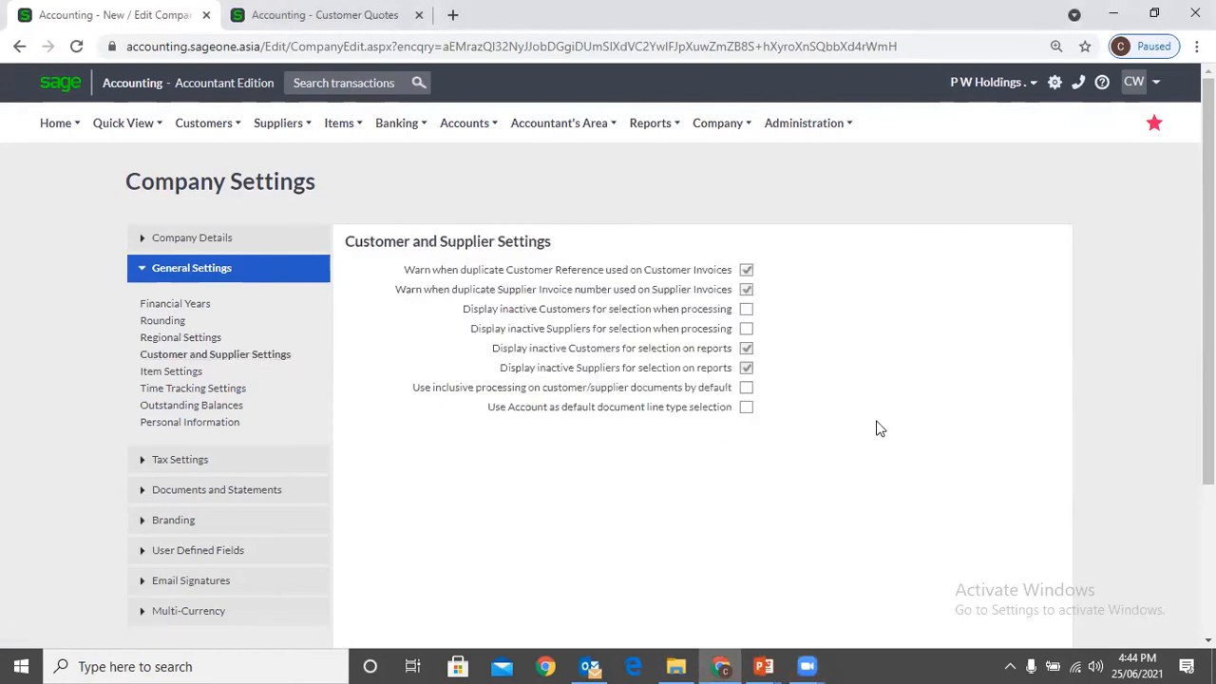
click(190, 338)
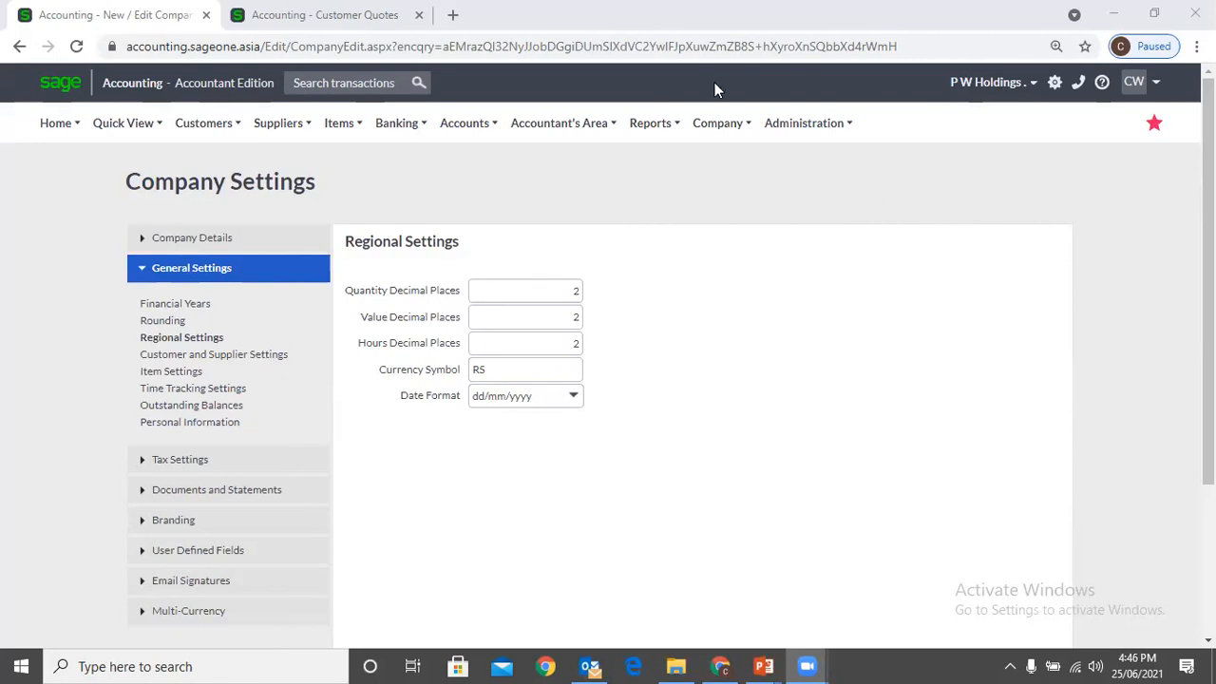
click(654, 122)
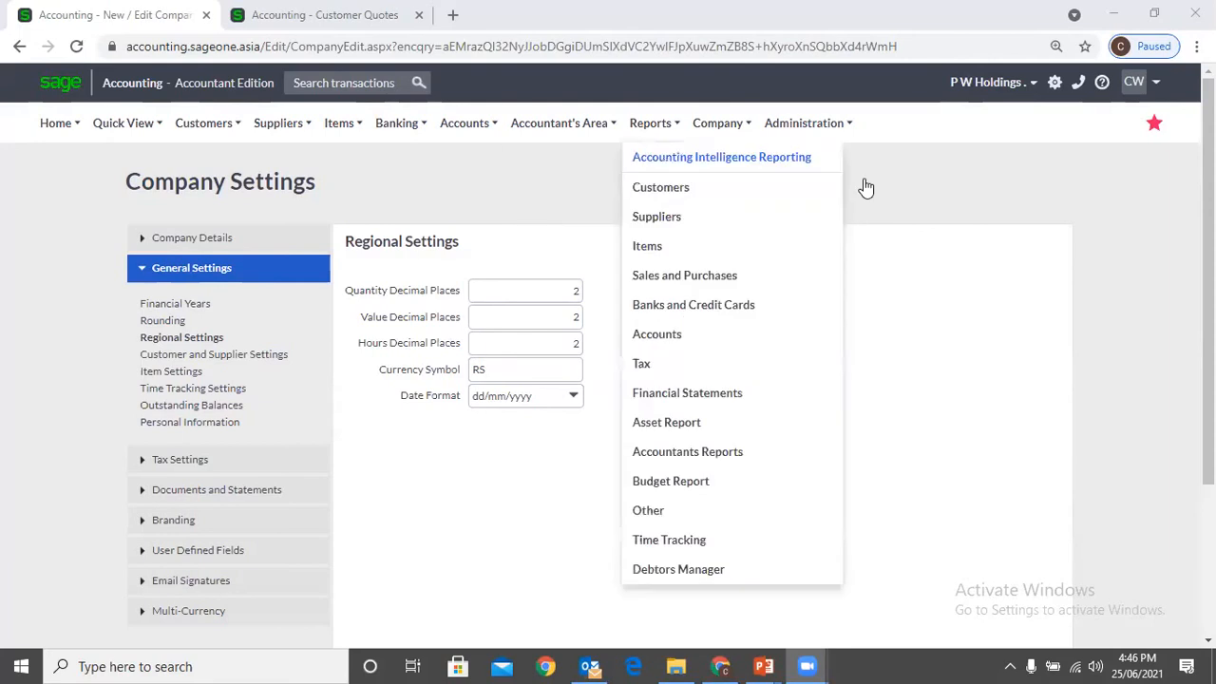
click(919, 205)
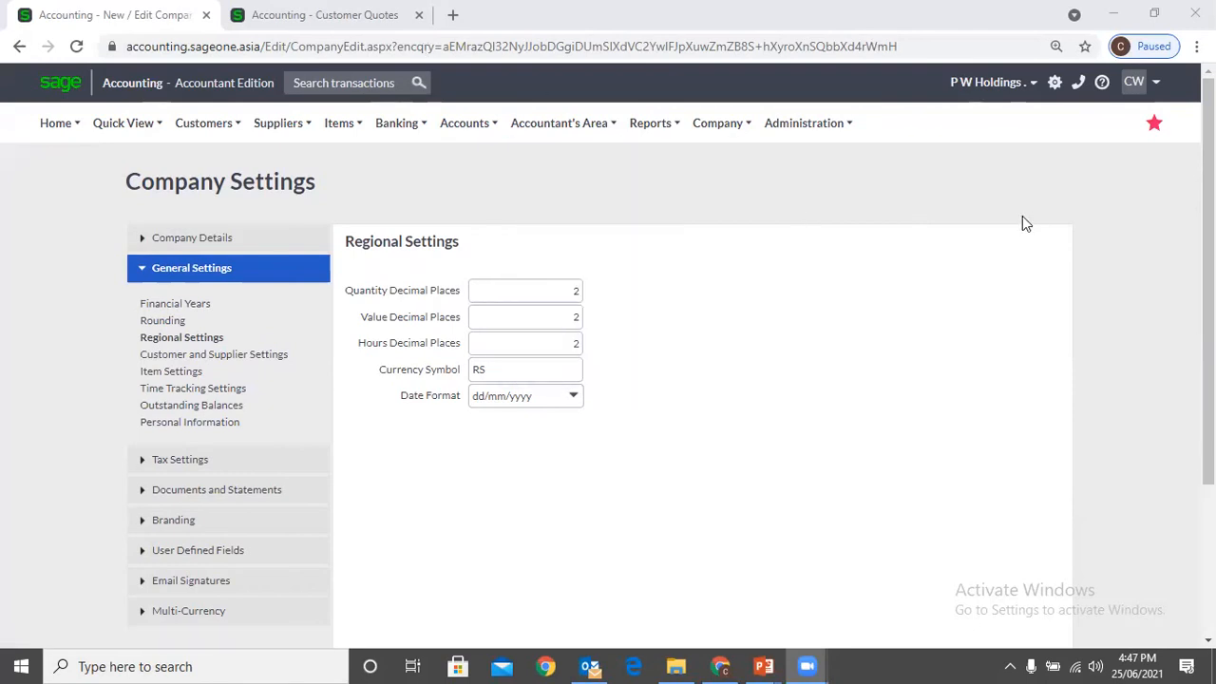
Reopen the Customer and Supplier Settings and look up the customer transaction types in the other browser tab
mouse_move(707, 128)
click(208, 360)
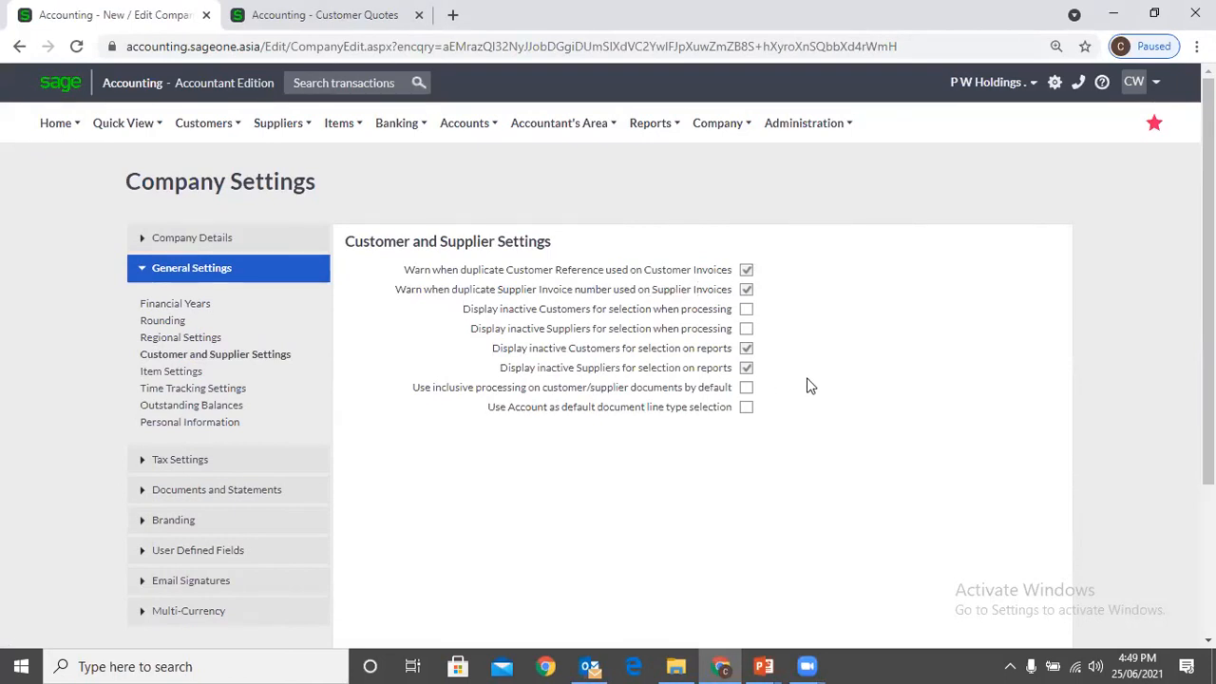
click(346, 29)
click(201, 128)
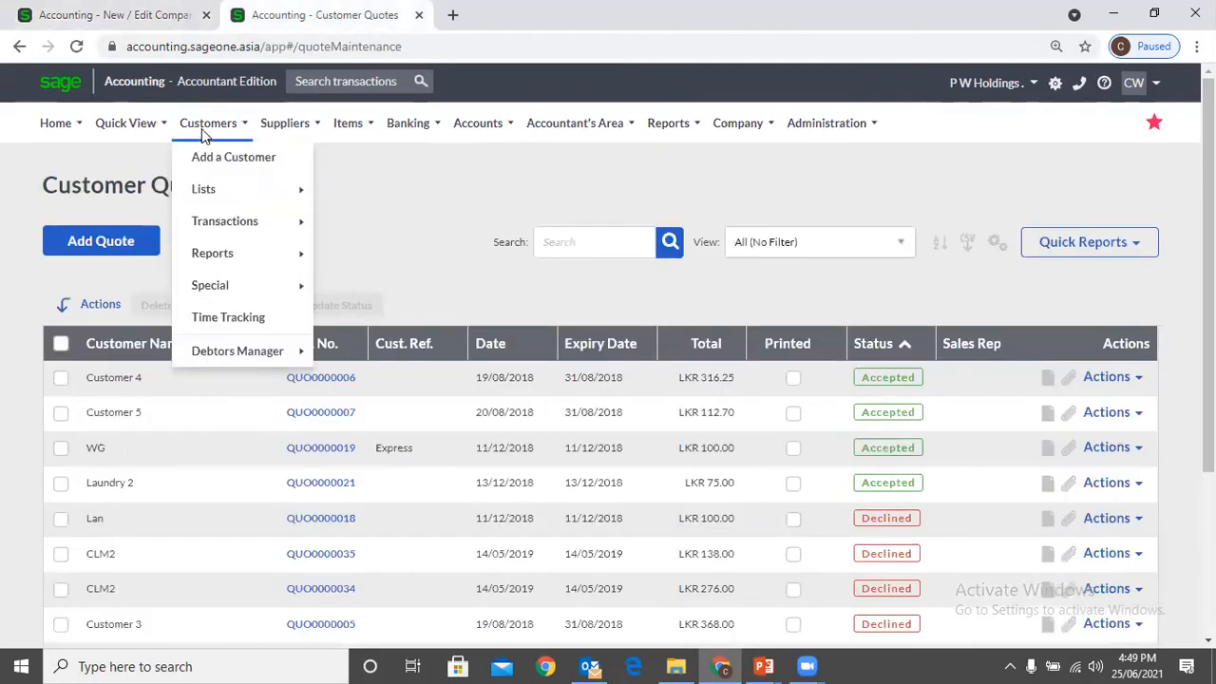
mouse_move(220, 220)
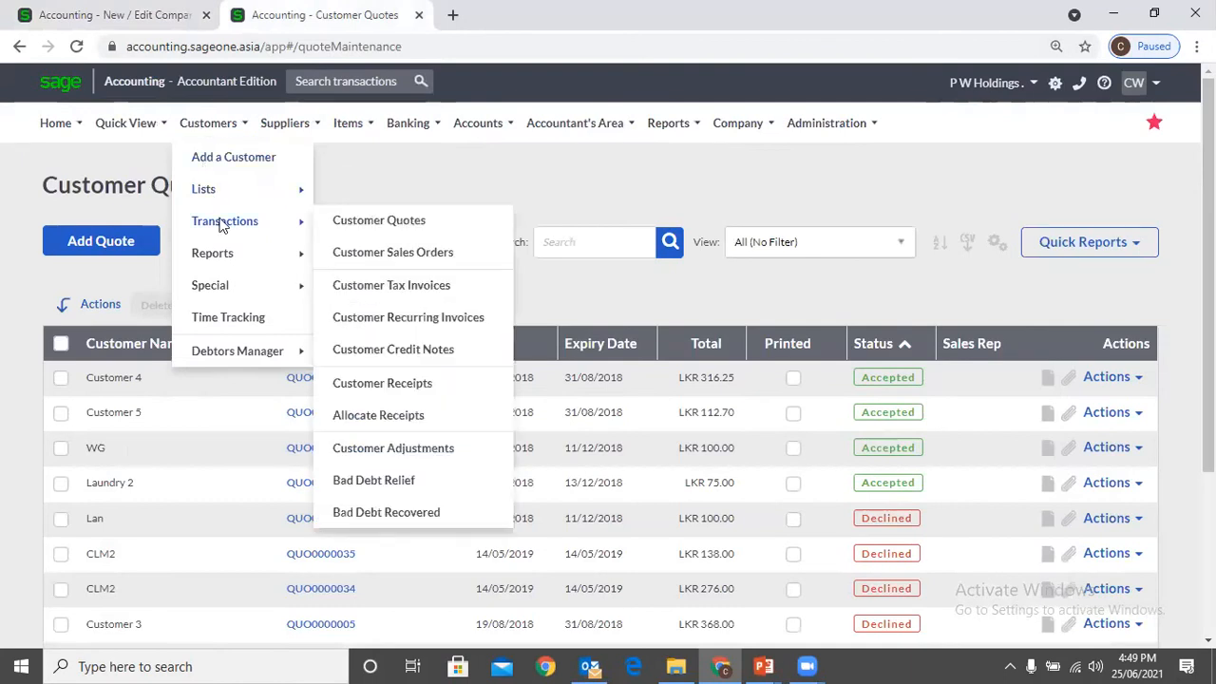
click(361, 226)
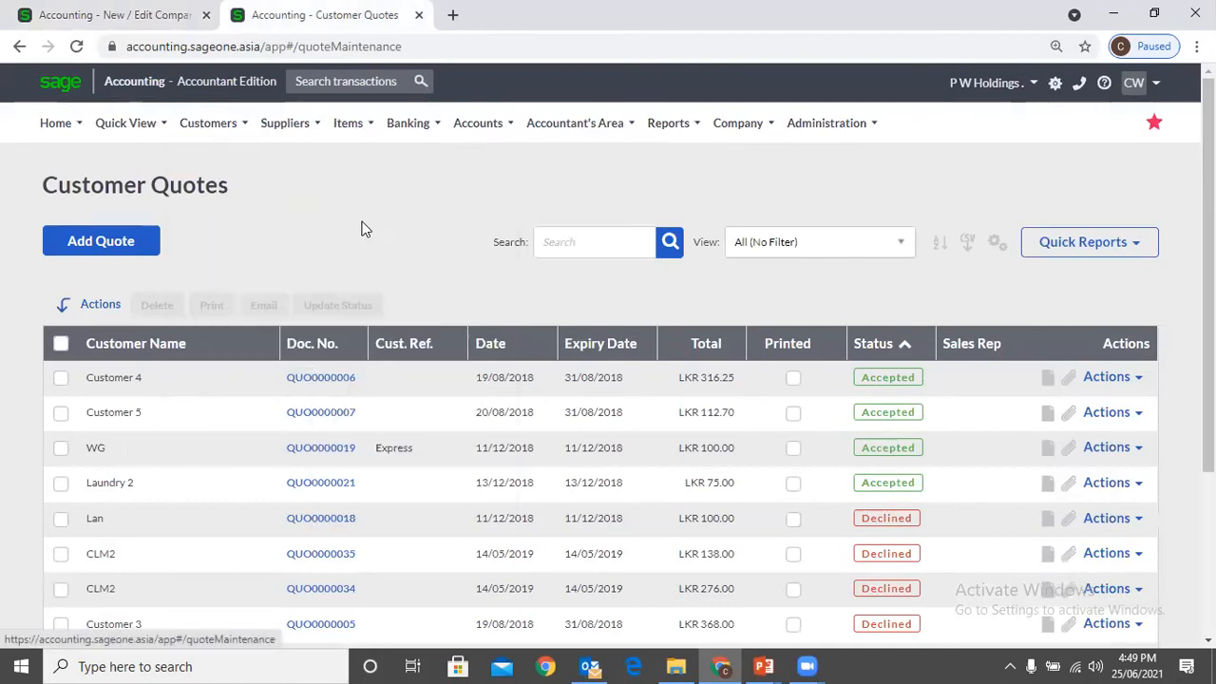
click(120, 19)
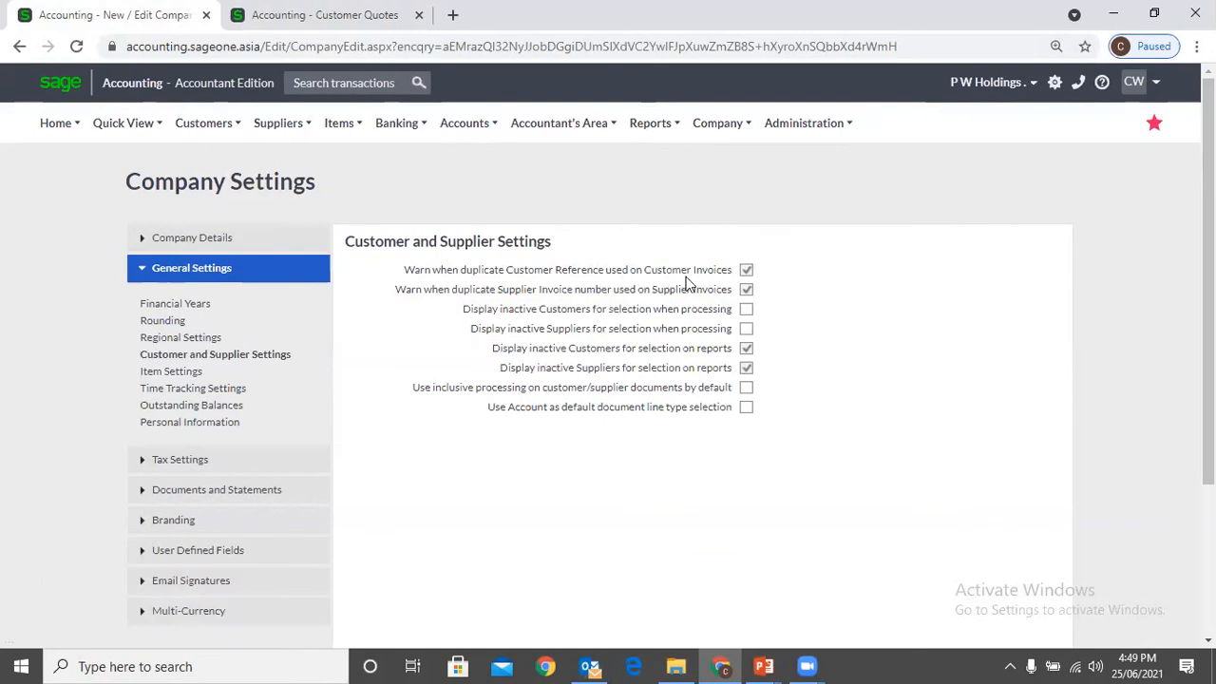
Open a blank tax invoice from the Customer Tax Invoices list and examine its Customer Ref. field
click(314, 21)
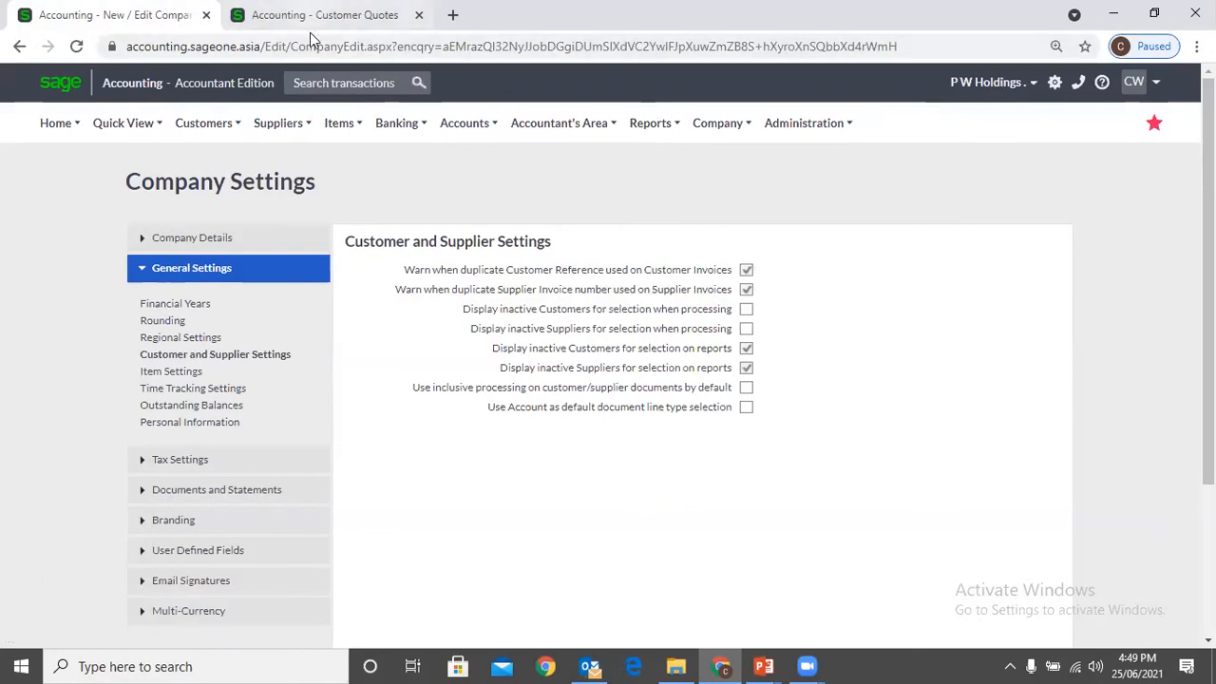
mouse_move(228, 223)
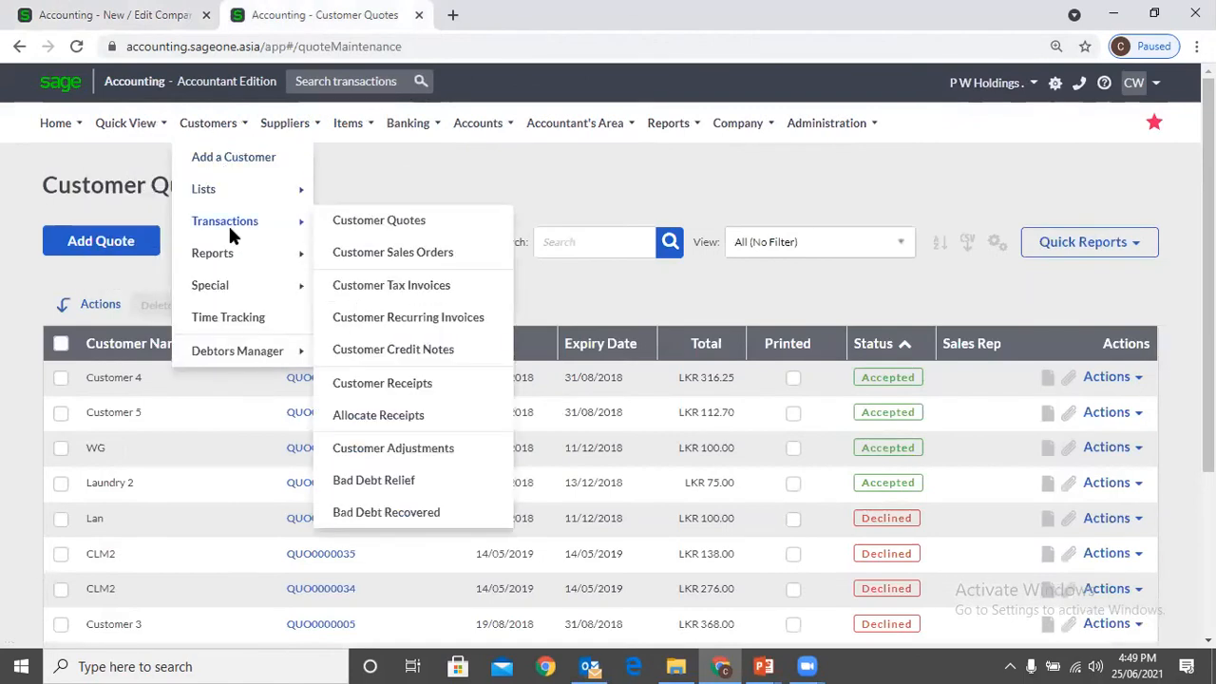
click(392, 286)
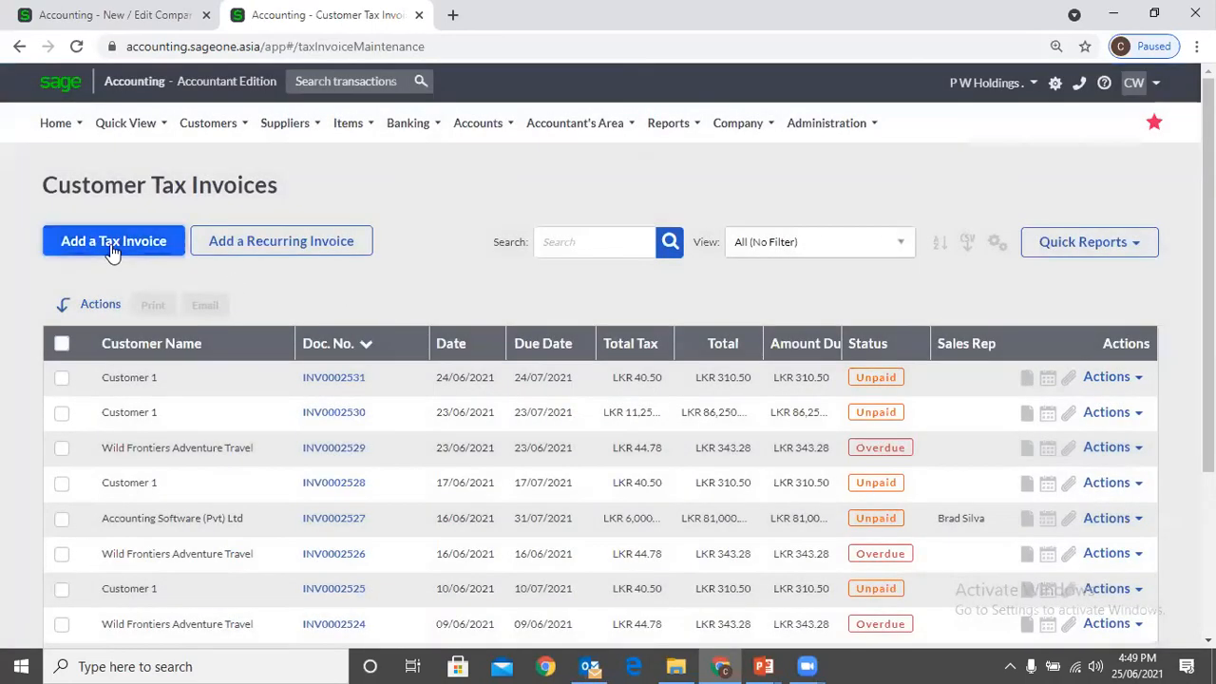
click(113, 249)
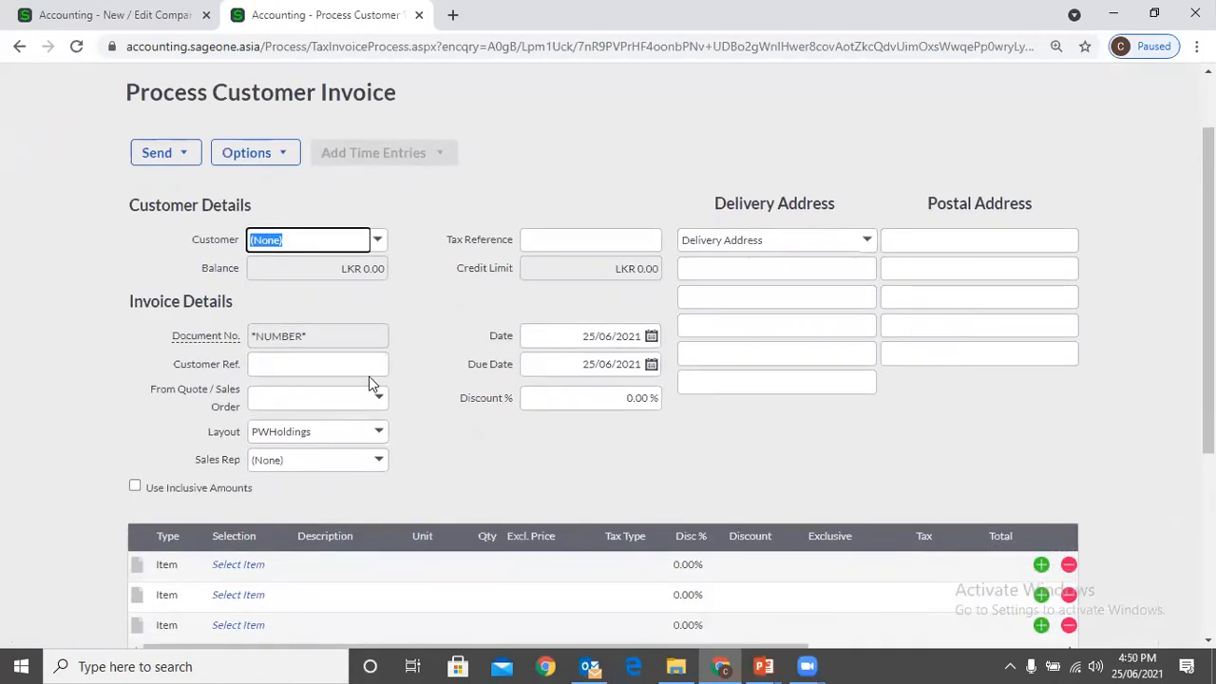
click(378, 364)
click(425, 340)
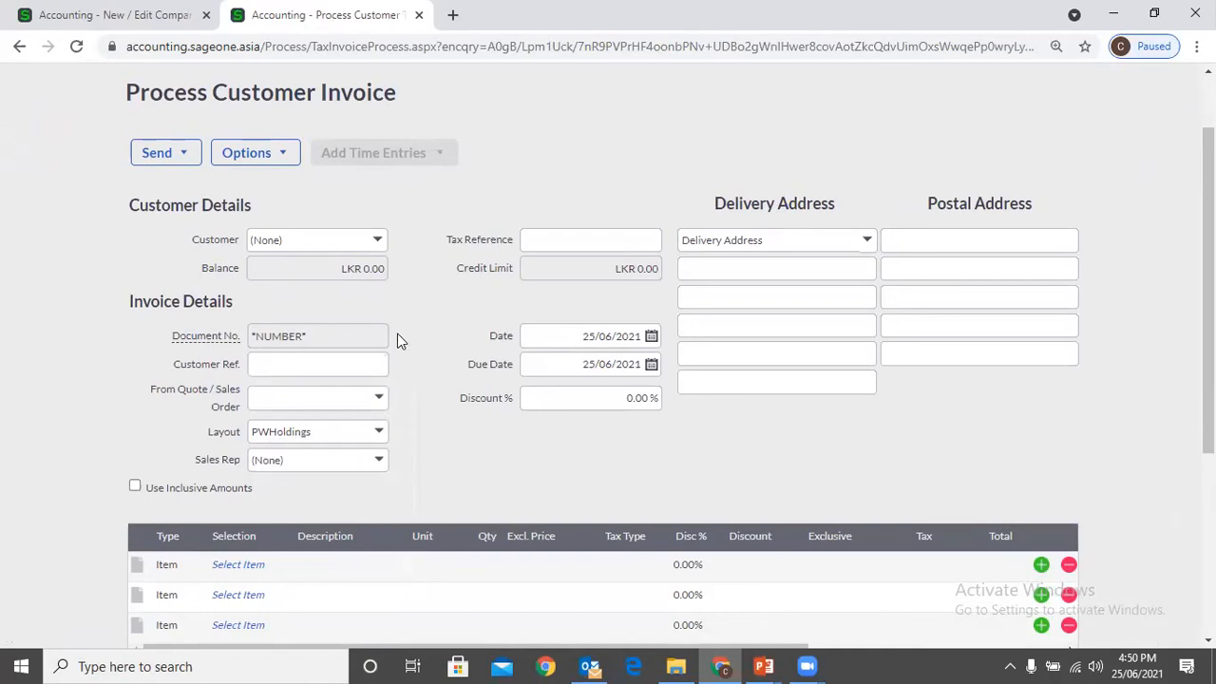
click(371, 363)
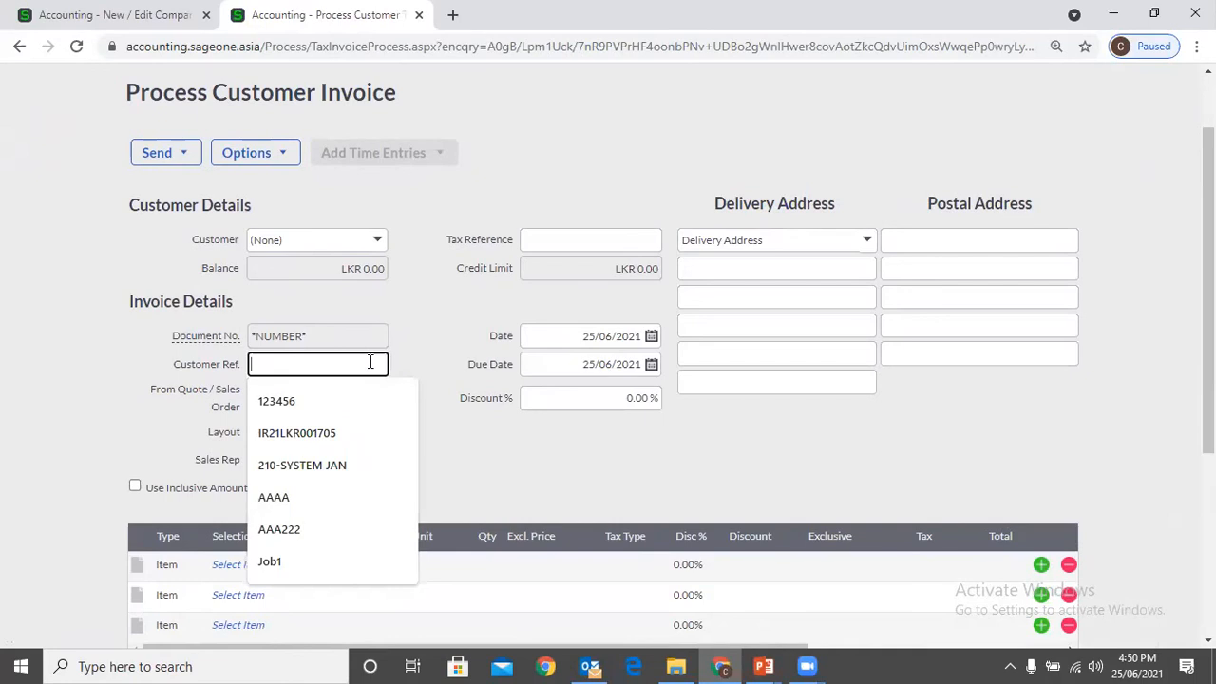
click(430, 357)
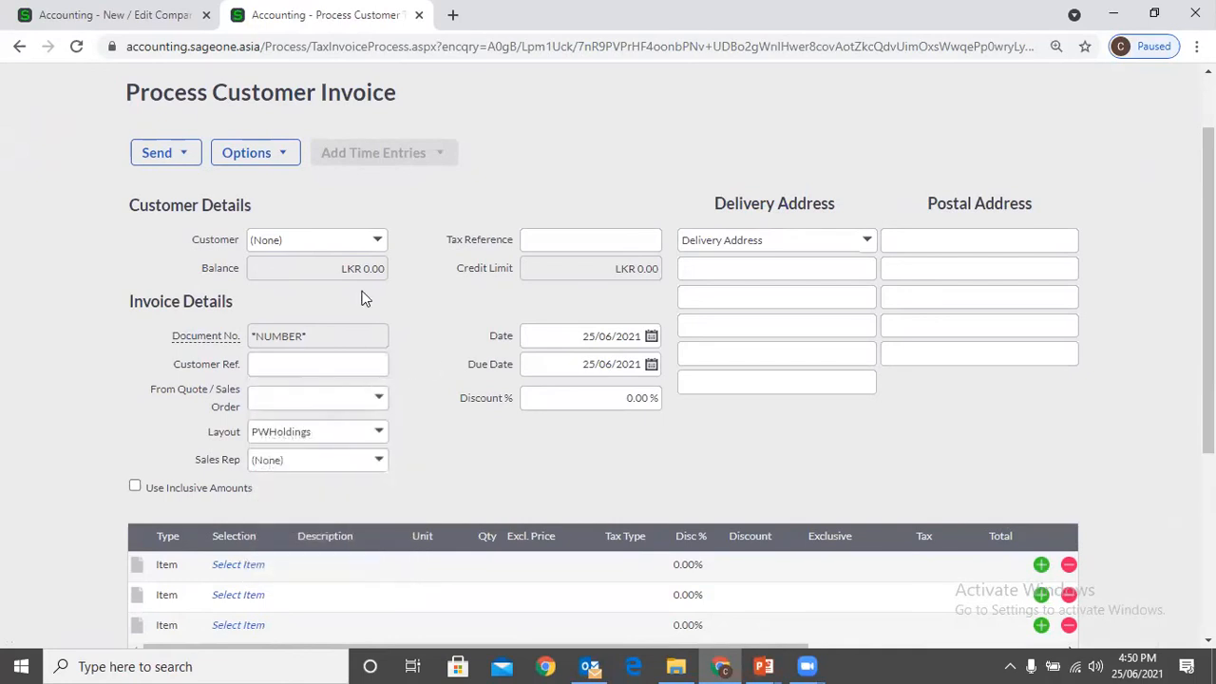
Compare the duplicate Customer Reference and Supplier Invoice number warning settings with the blank customer invoice
click(177, 16)
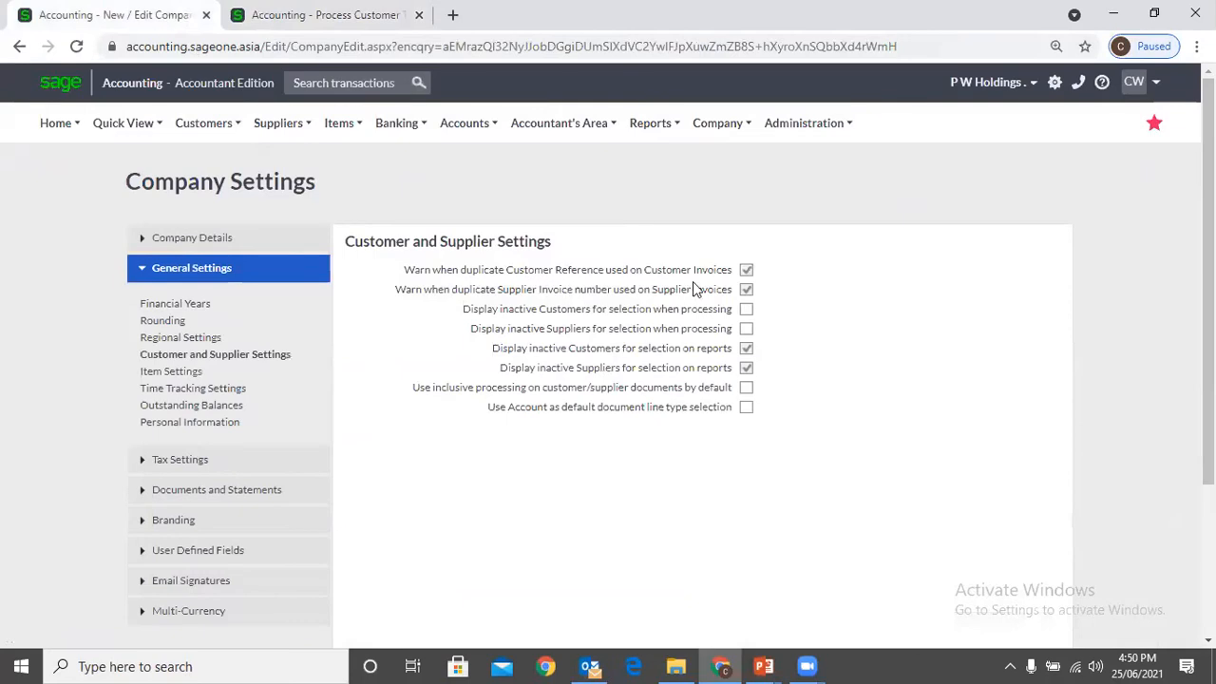
click(305, 28)
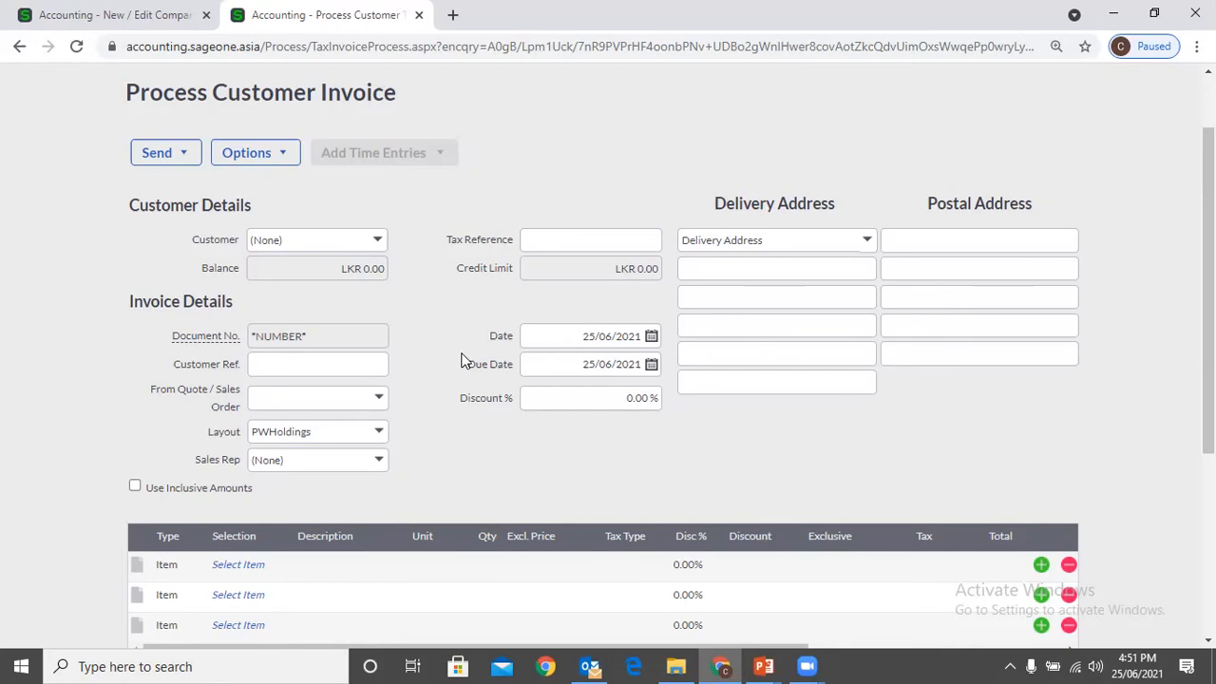
click(76, 13)
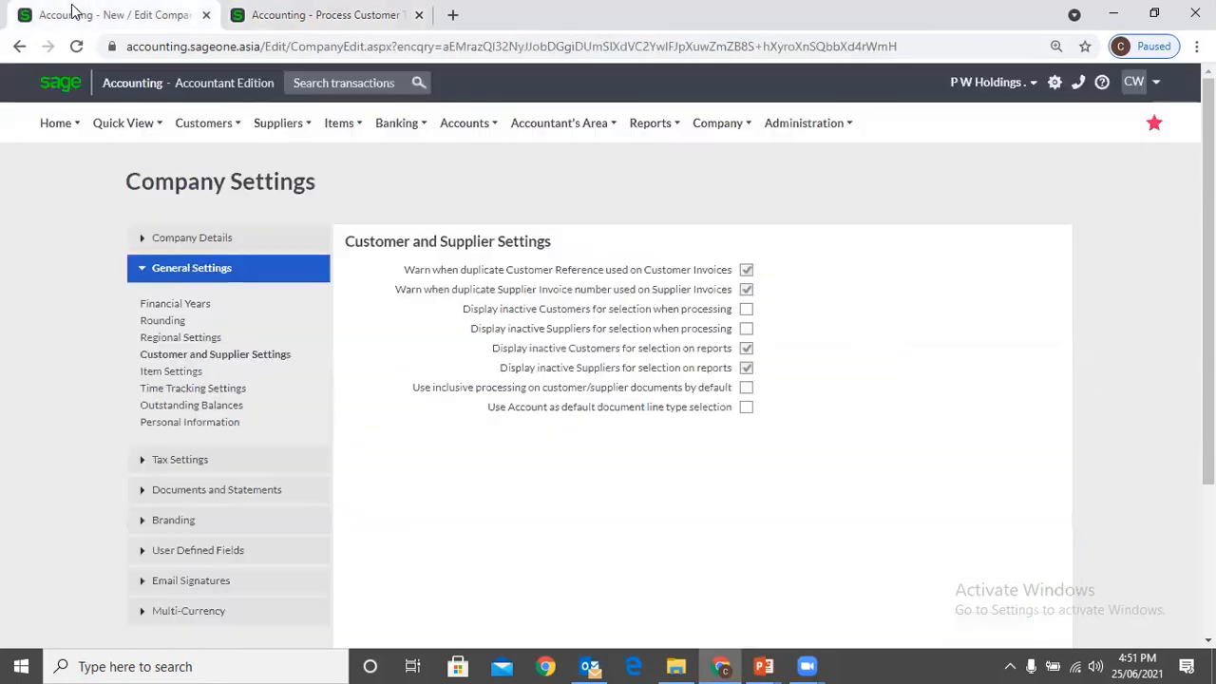
click(285, 15)
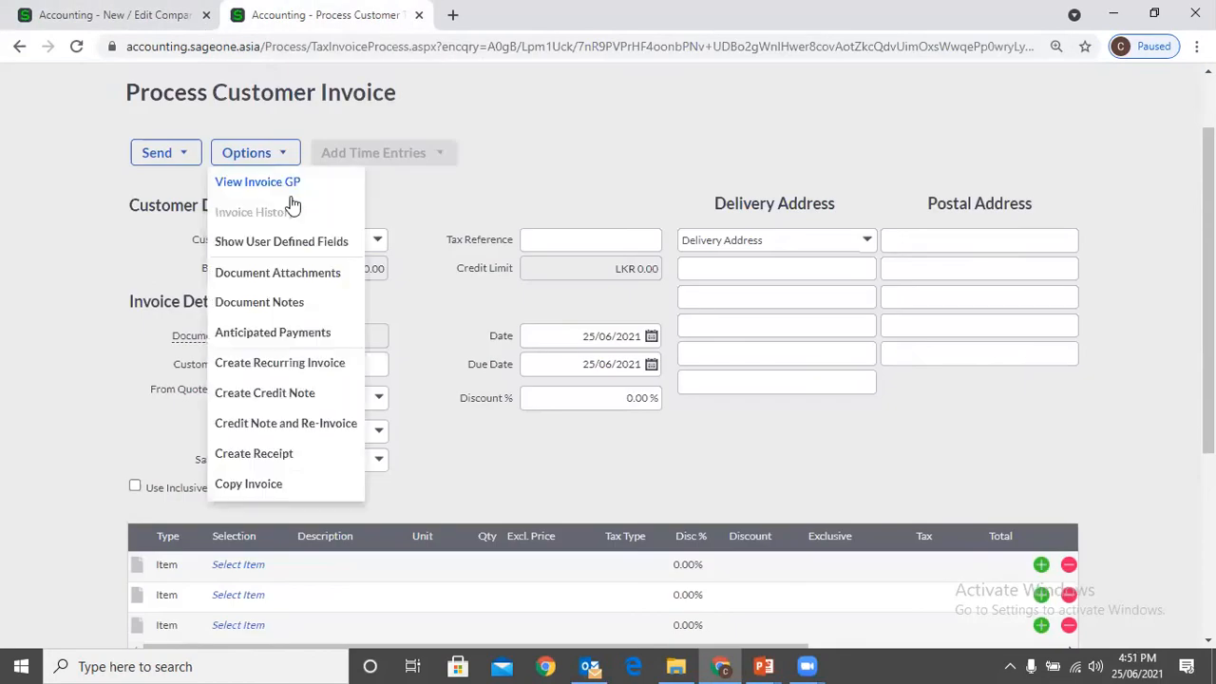
Return to the Customer Tax Invoices list and start a fresh tax invoice
scroll(275, 114, up, 1)
click(204, 123)
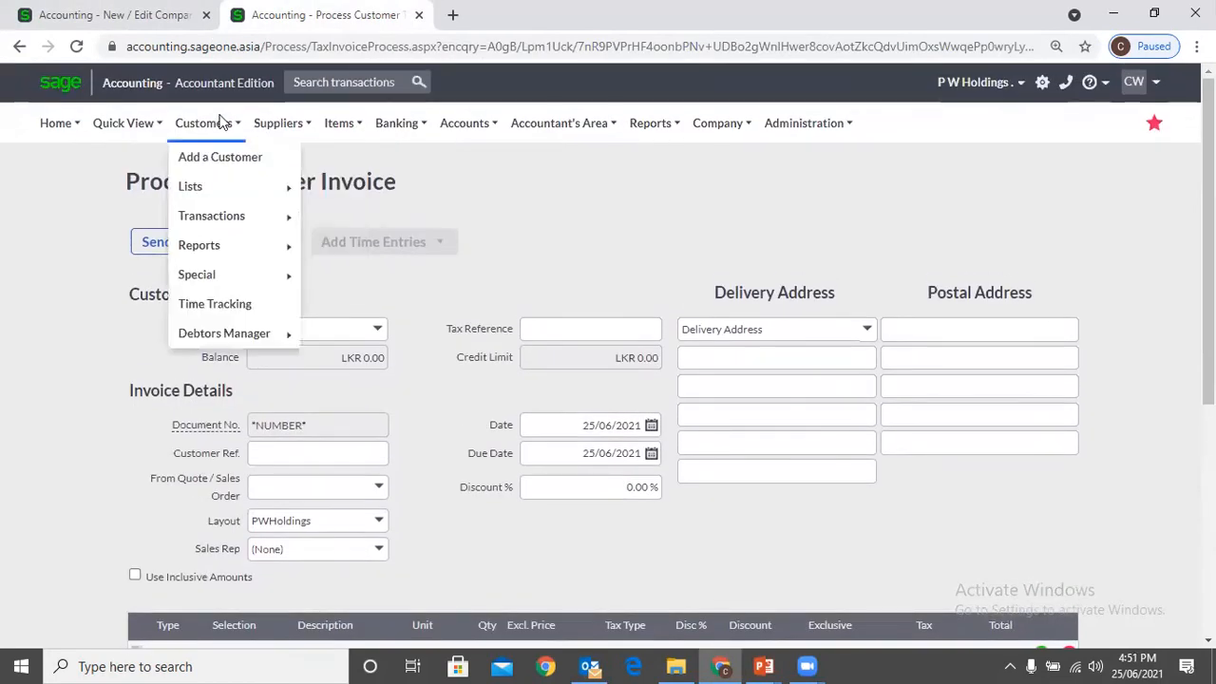
mouse_move(220, 218)
click(450, 274)
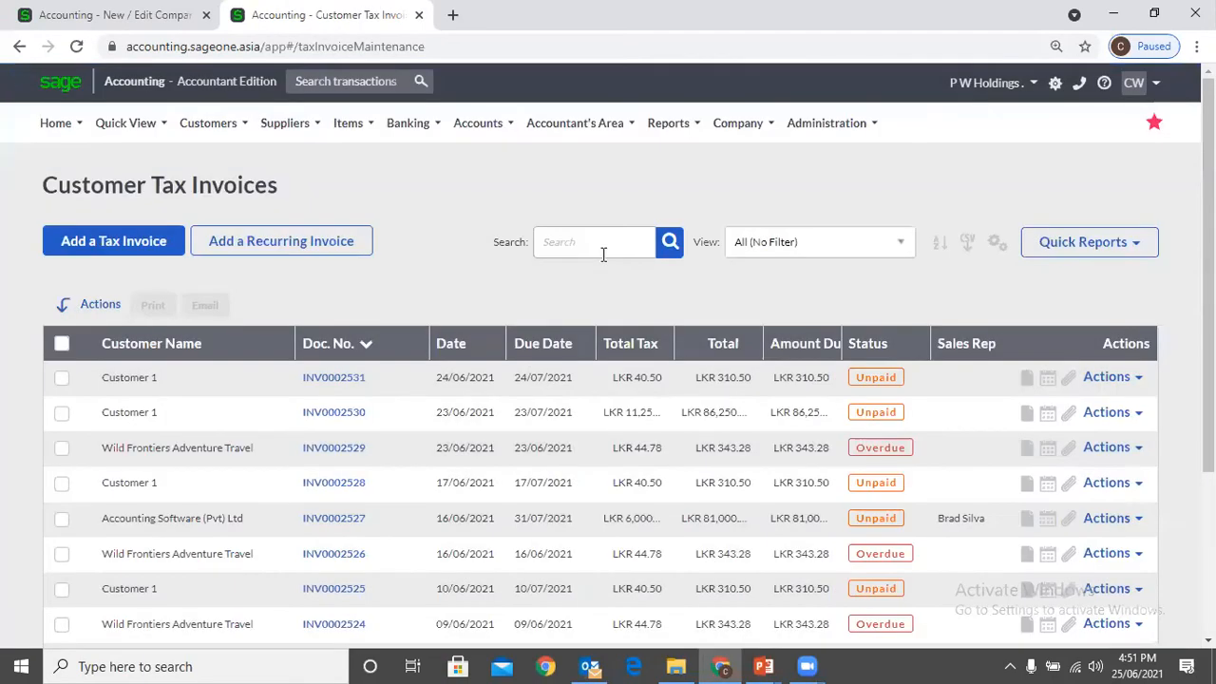
click(164, 249)
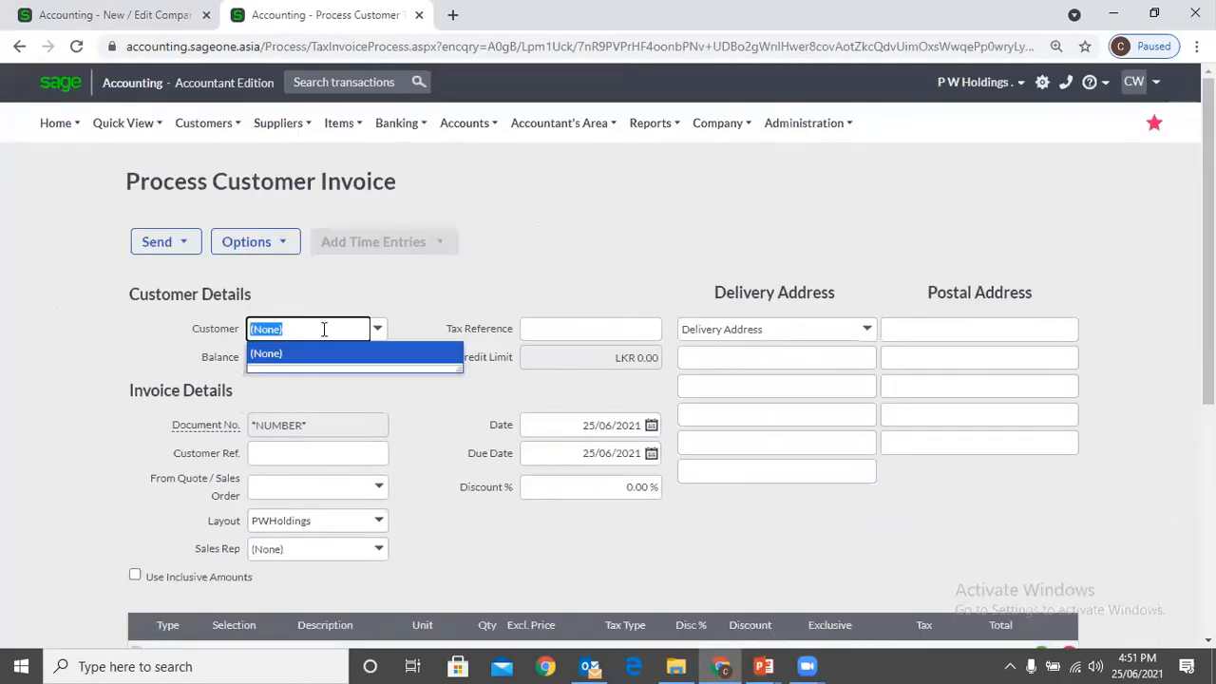
Select Accounting Software (Pvt) Ltd as the invoice customer and decline invoicing its outstanding sales orders
text(A)
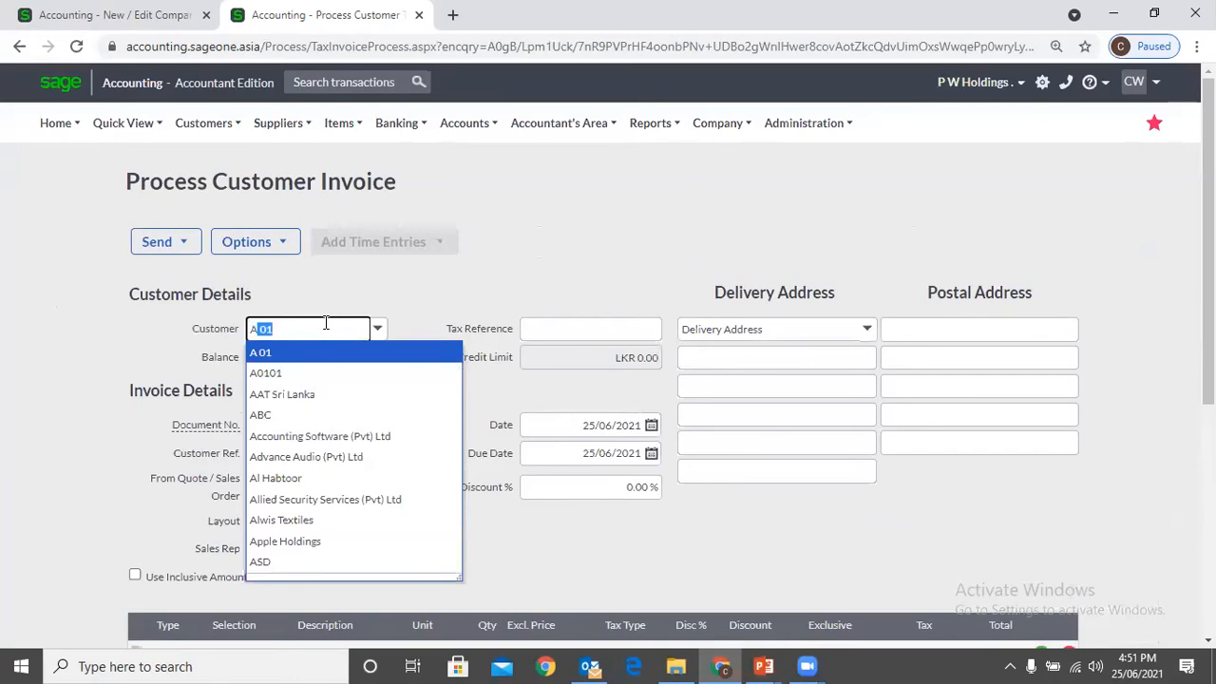
text(ccounting Software (Pv)
key(Tab)
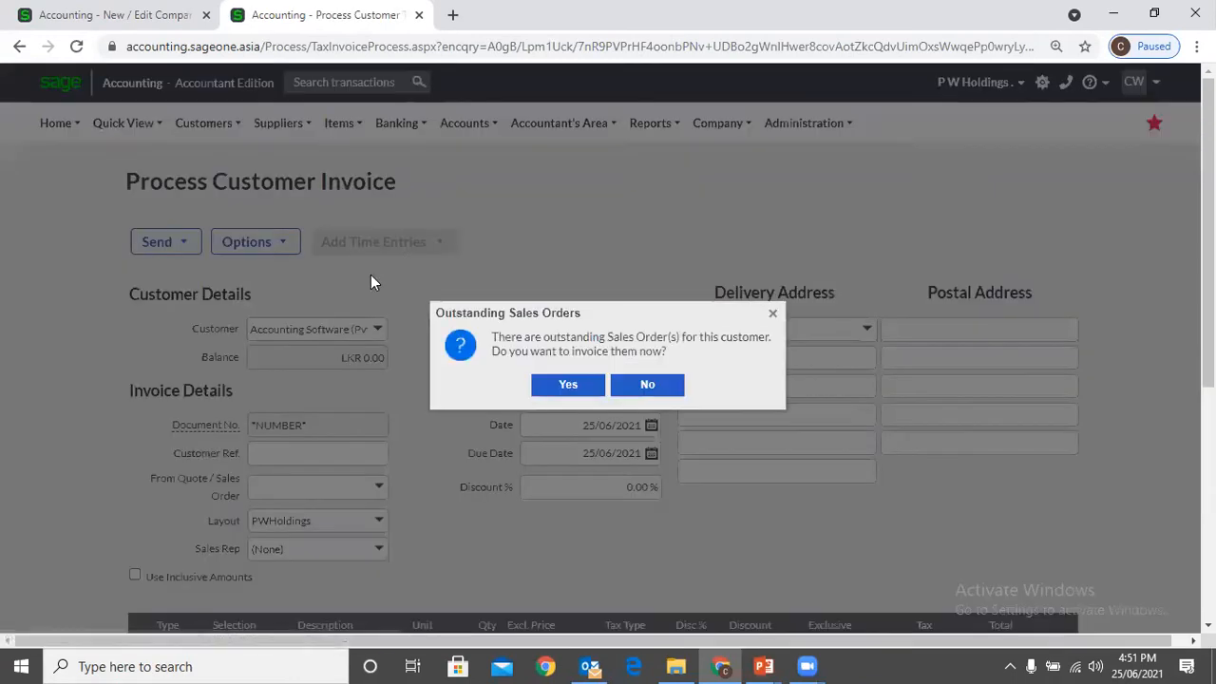
click(646, 384)
scroll(436, 301, down, 2)
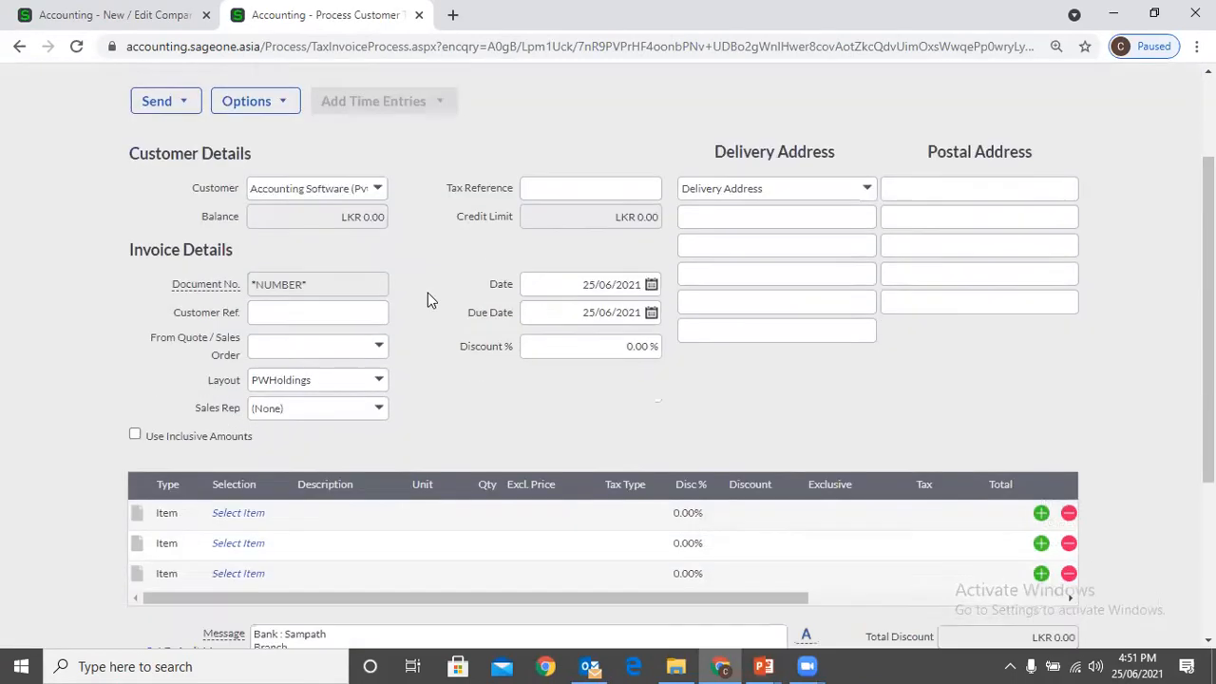
Enter PU001 as the invoice's customer reference
click(309, 275)
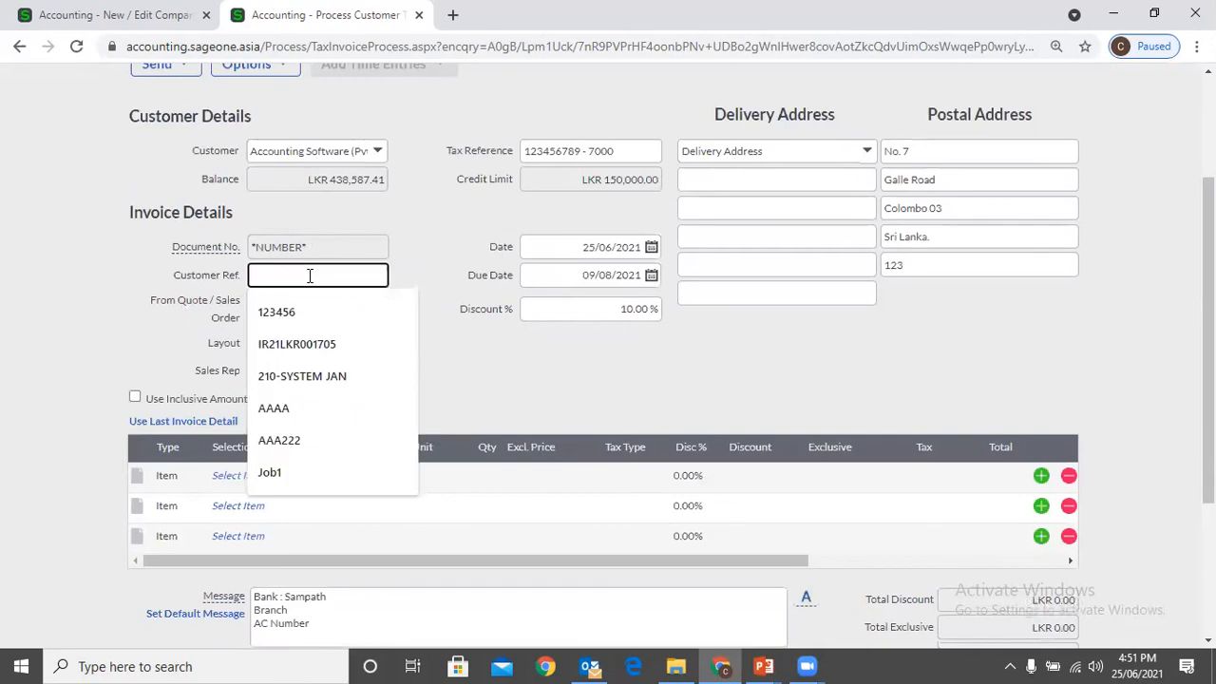
text(P)
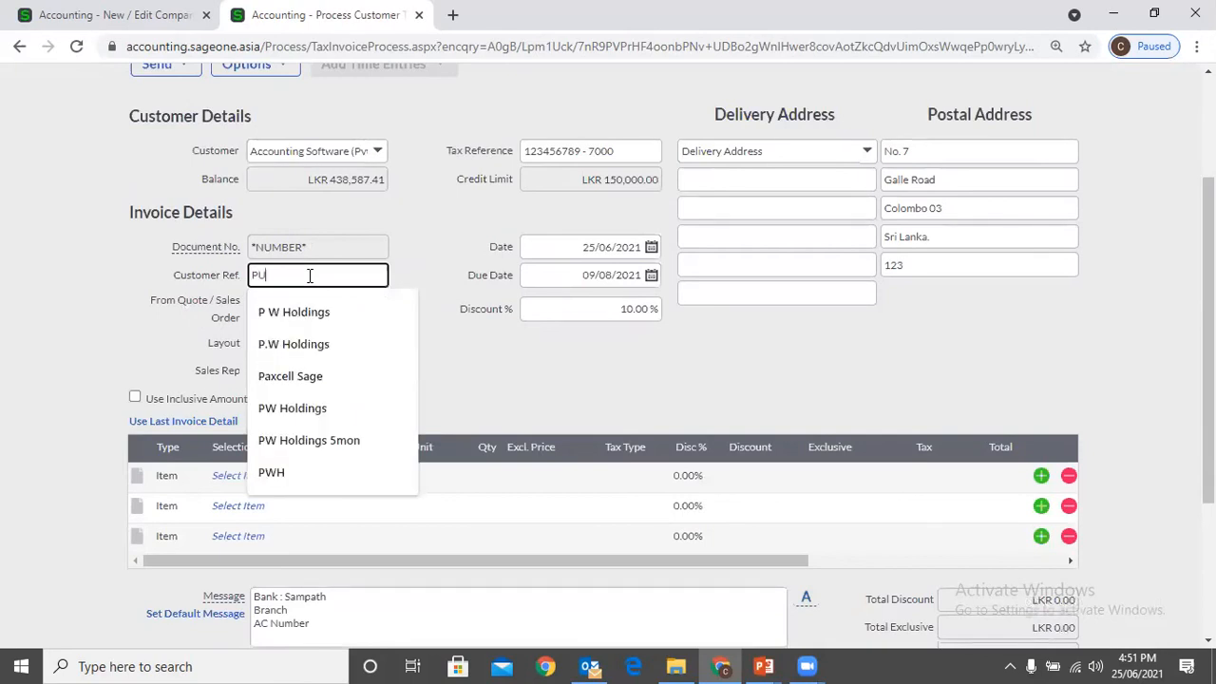
text(U001)
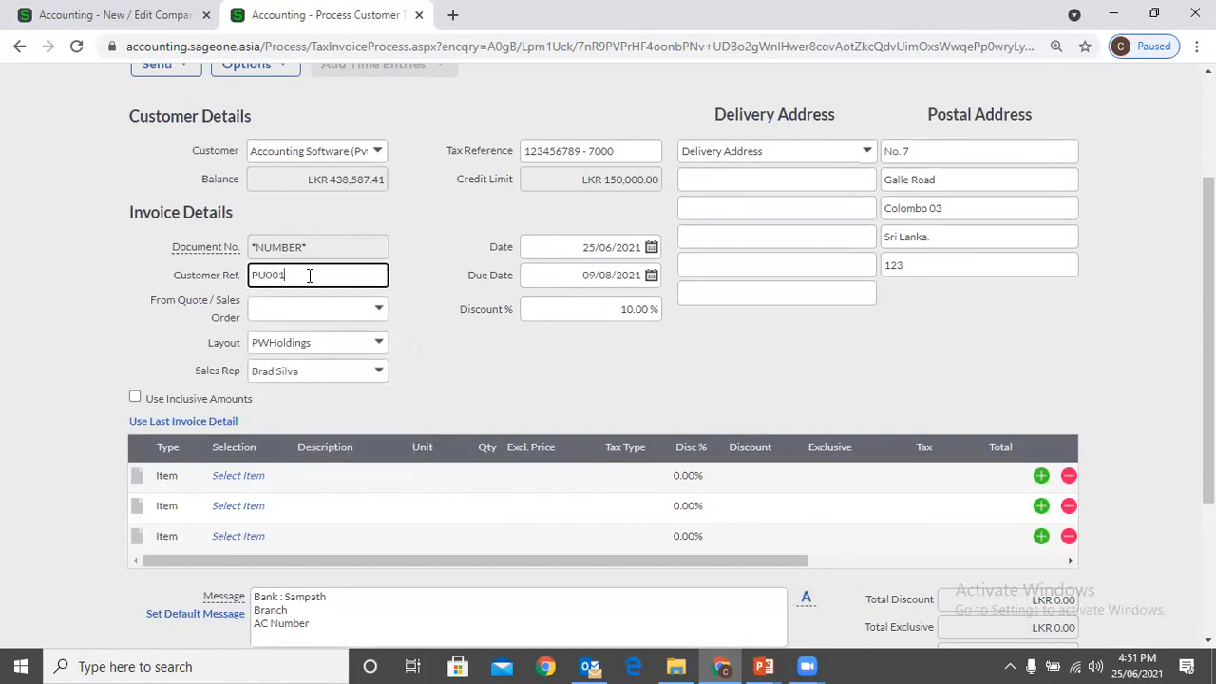
click(238, 475)
click(283, 477)
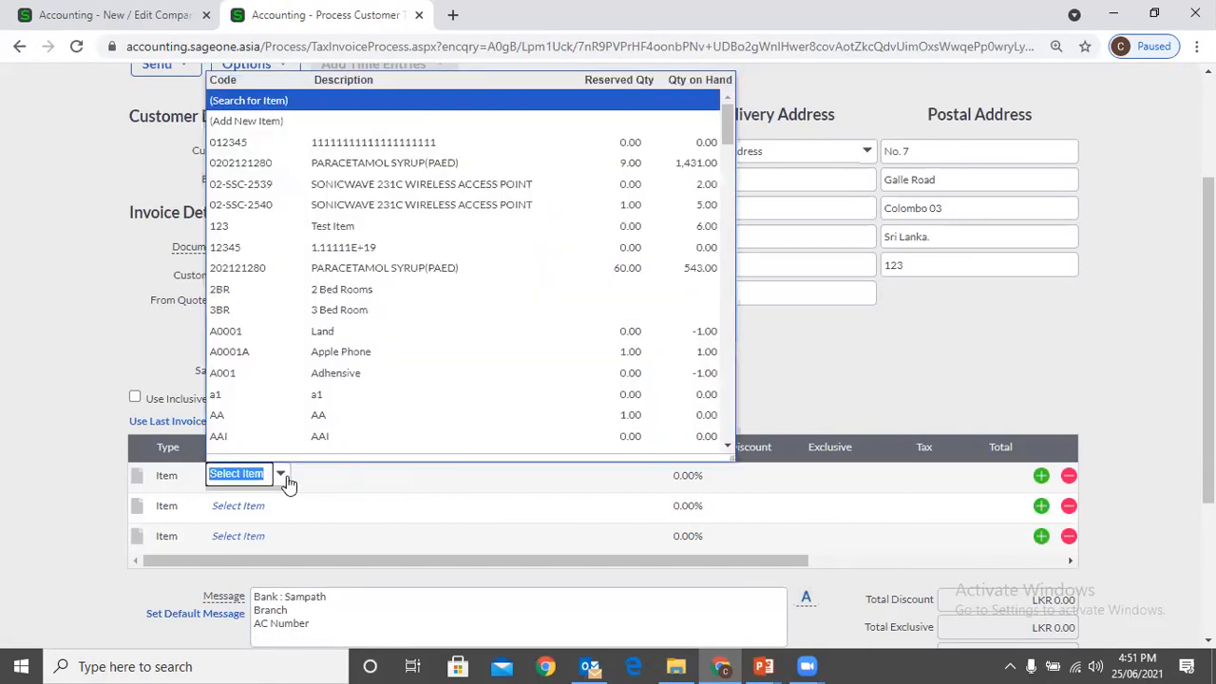
click(282, 167)
scroll(473, 401, down, 3)
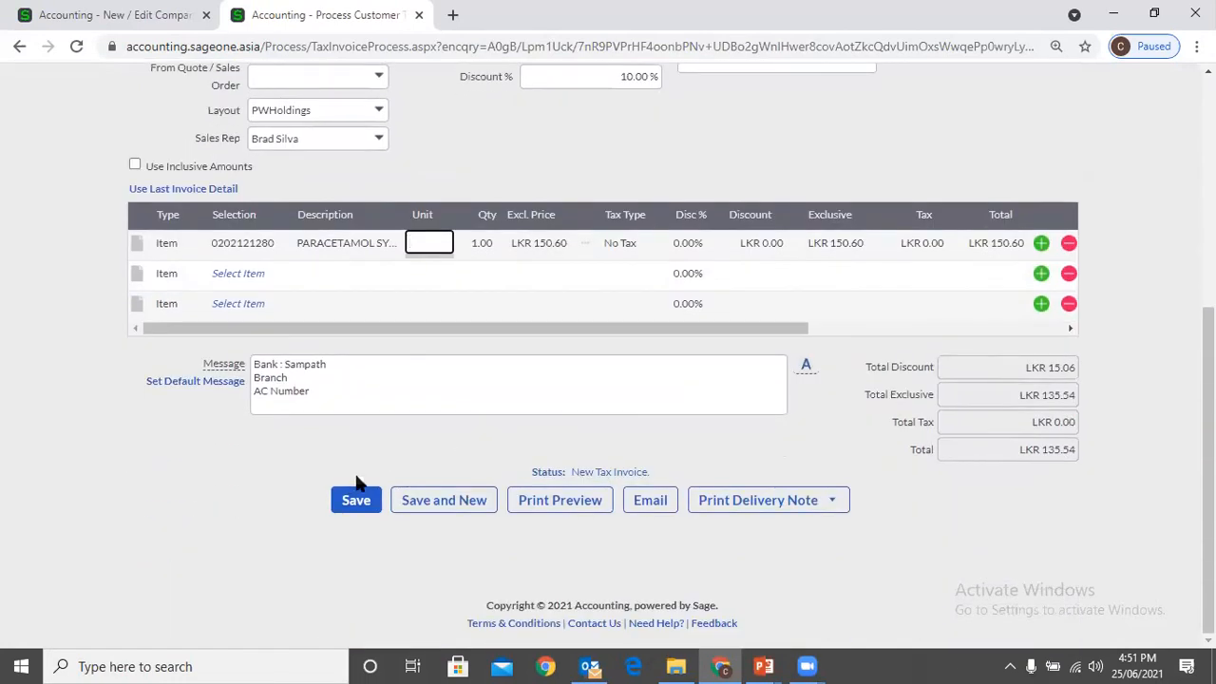
Save the invoice, accepting that the customer's credit limit is exceeded
click(358, 489)
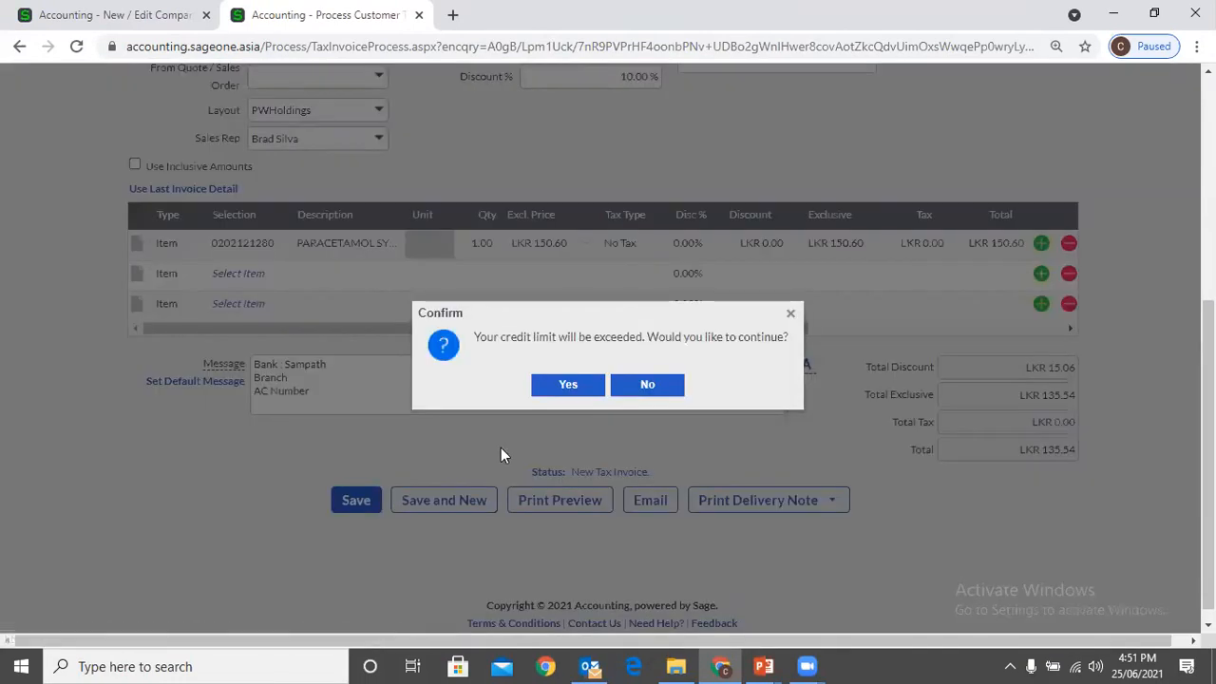
click(649, 392)
click(353, 503)
click(554, 383)
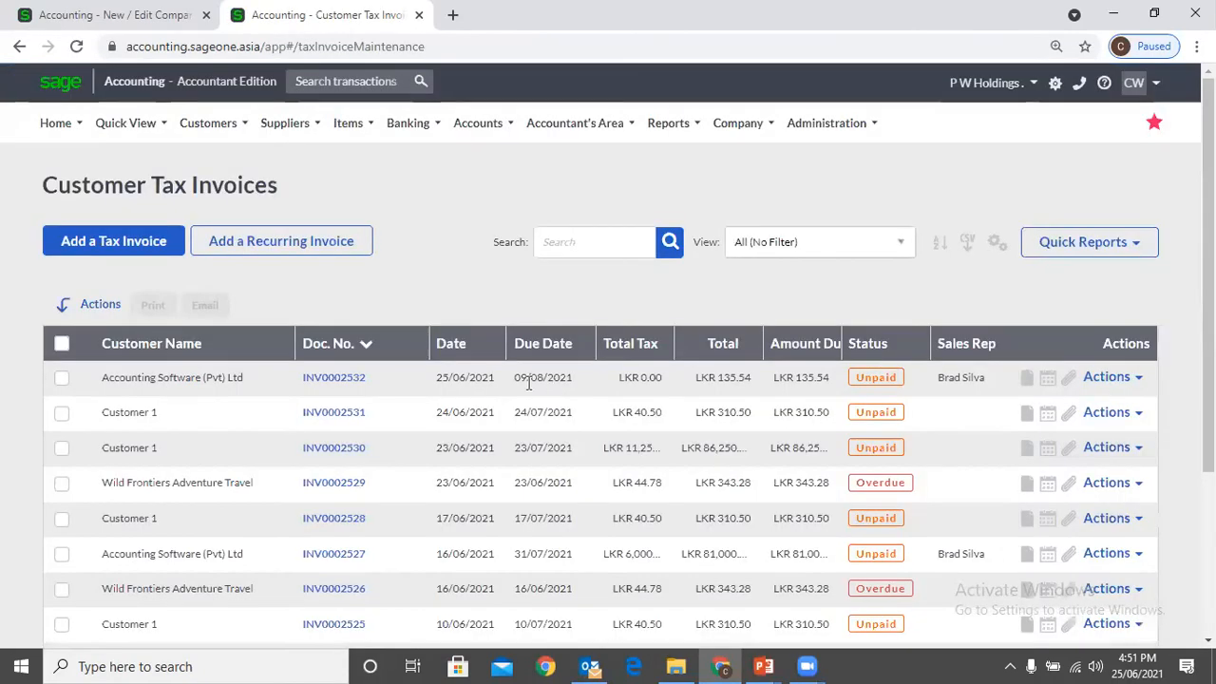
Start another tax invoice for Accounting Software (Pvt) Ltd and decline invoicing its outstanding sales orders
click(142, 254)
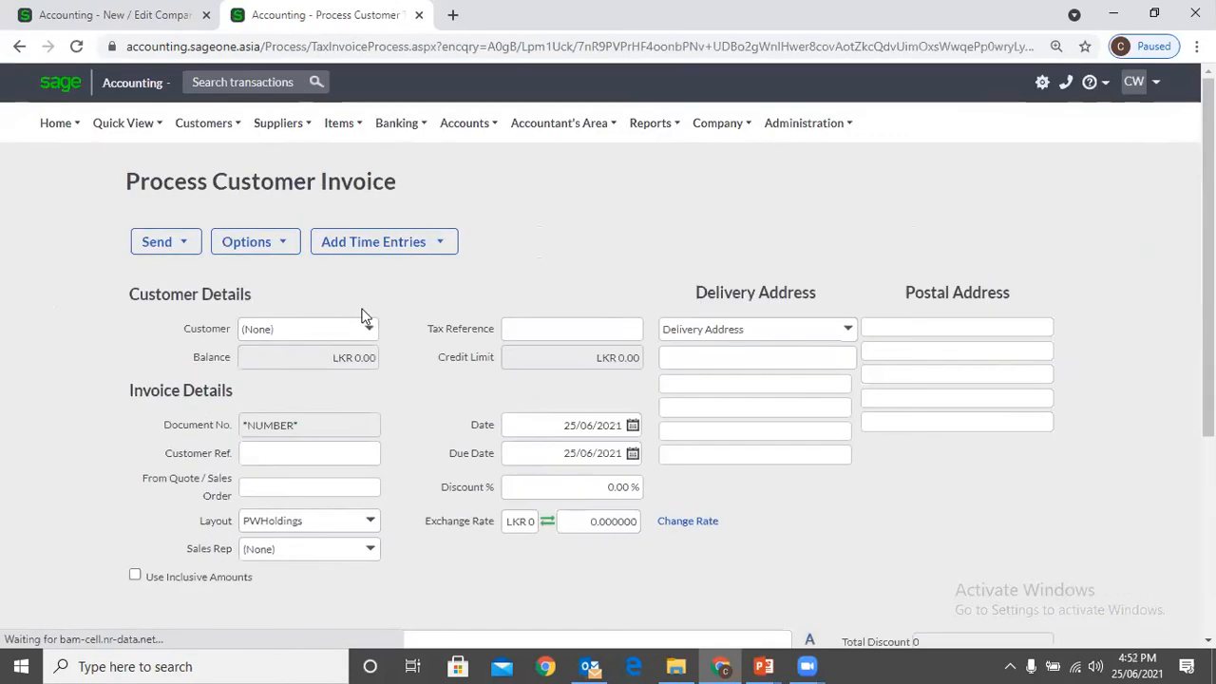
click(374, 329)
text(a)
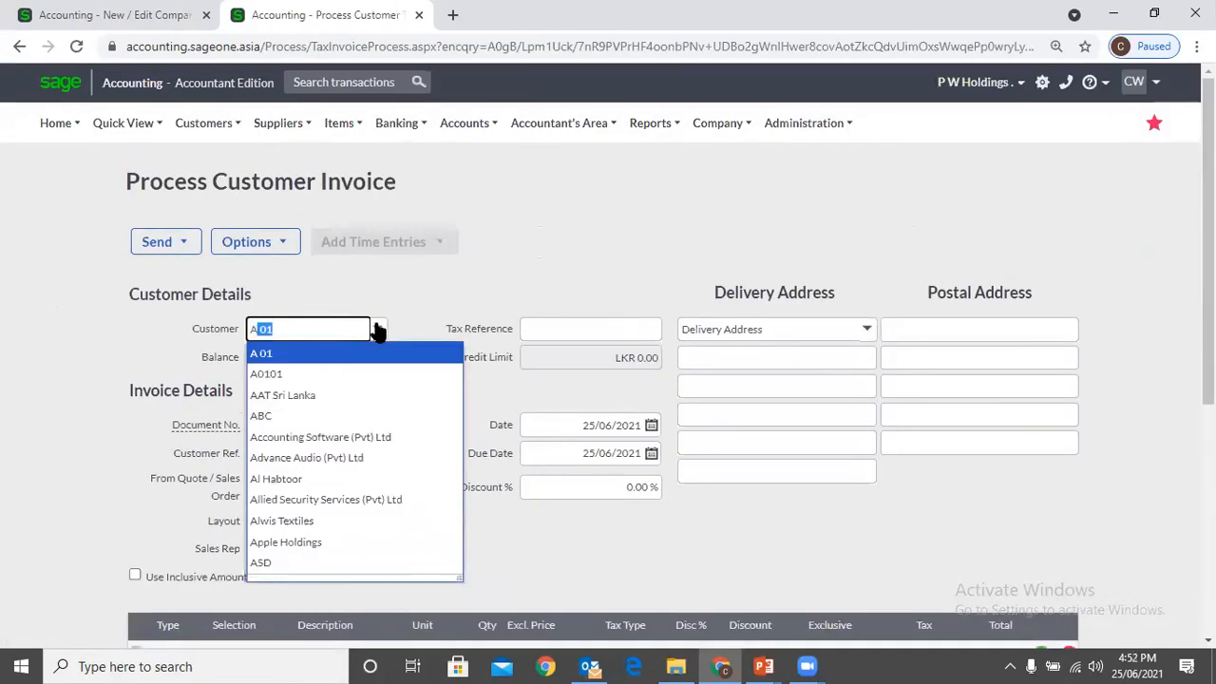
text(ccounting)
click(380, 350)
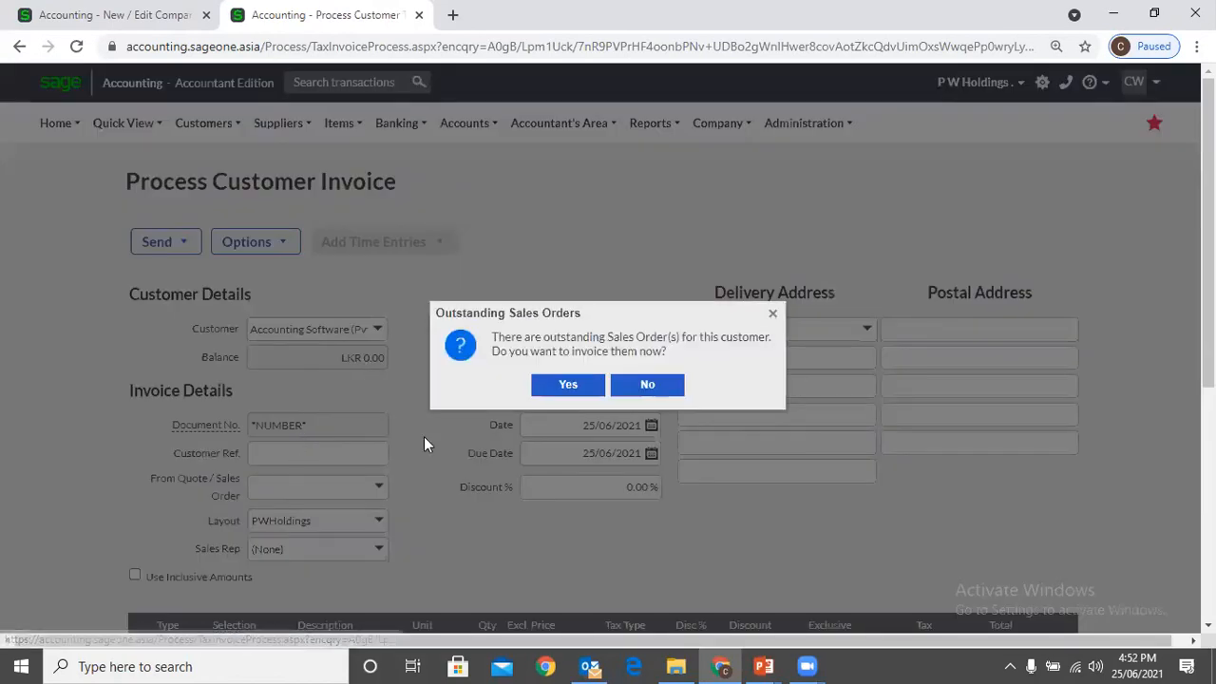
click(655, 392)
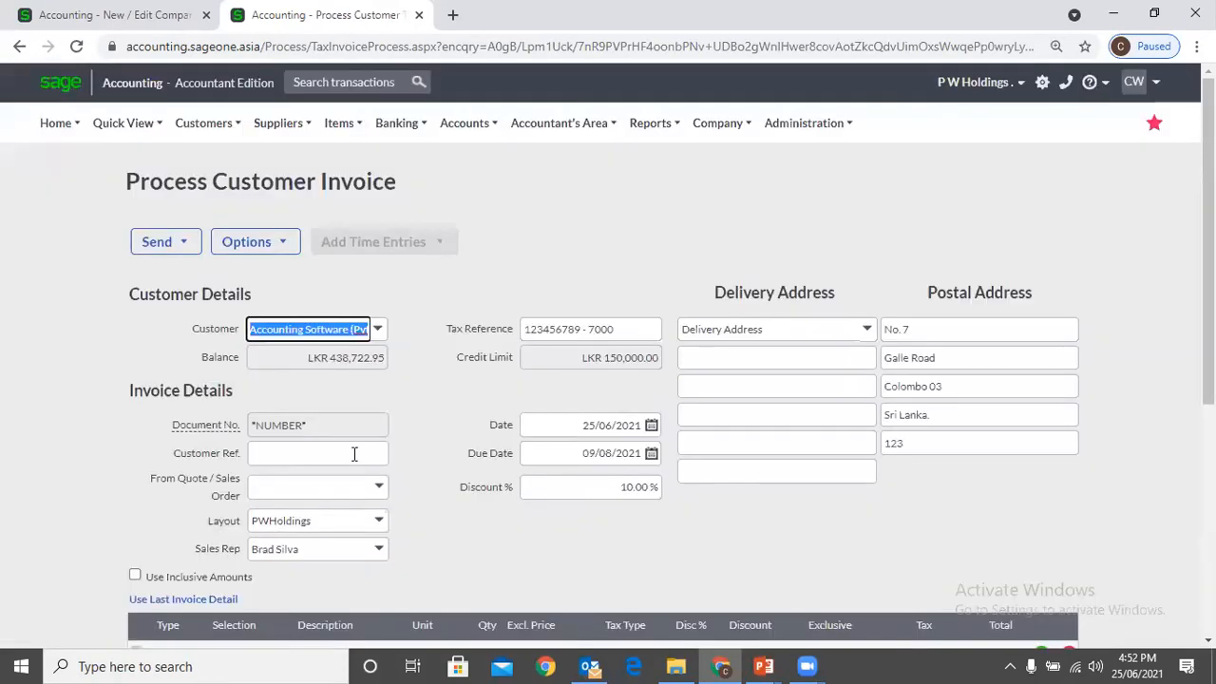
Enter the already used reference PU001 as the new invoice's customer reference
click(354, 454)
text(PI001)
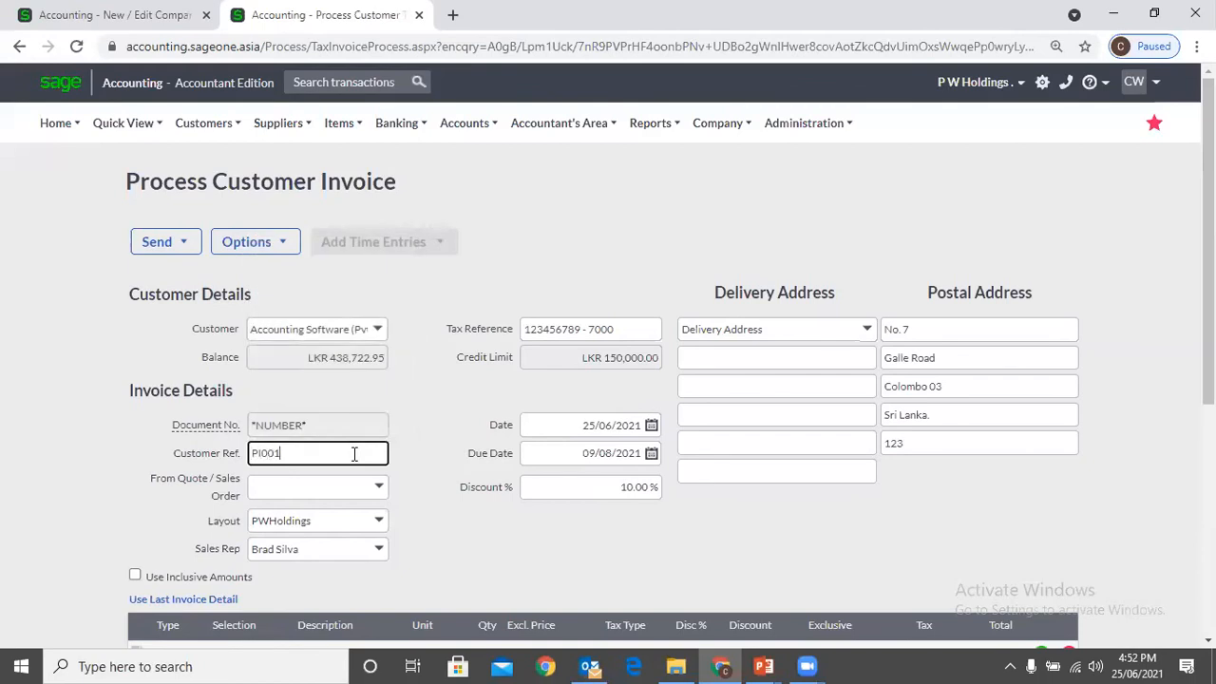
click(492, 527)
scroll(484, 528, down, 1)
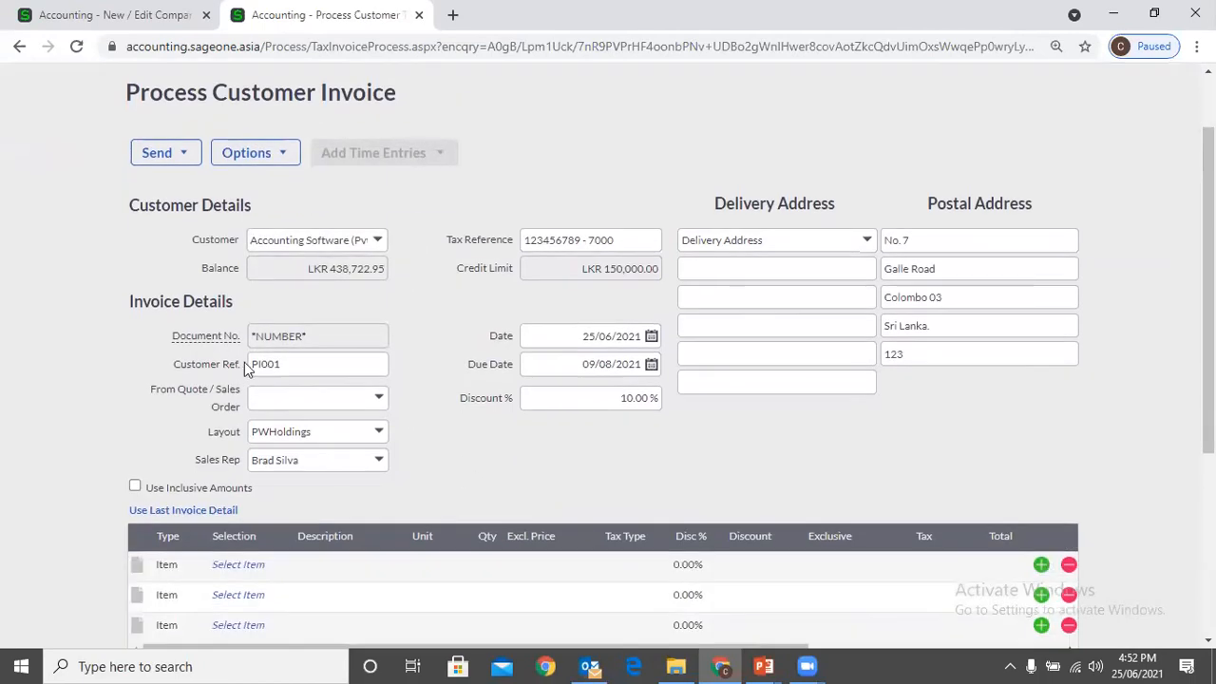
double_click(262, 363)
click(263, 363)
key(BackSpace)
text(U)
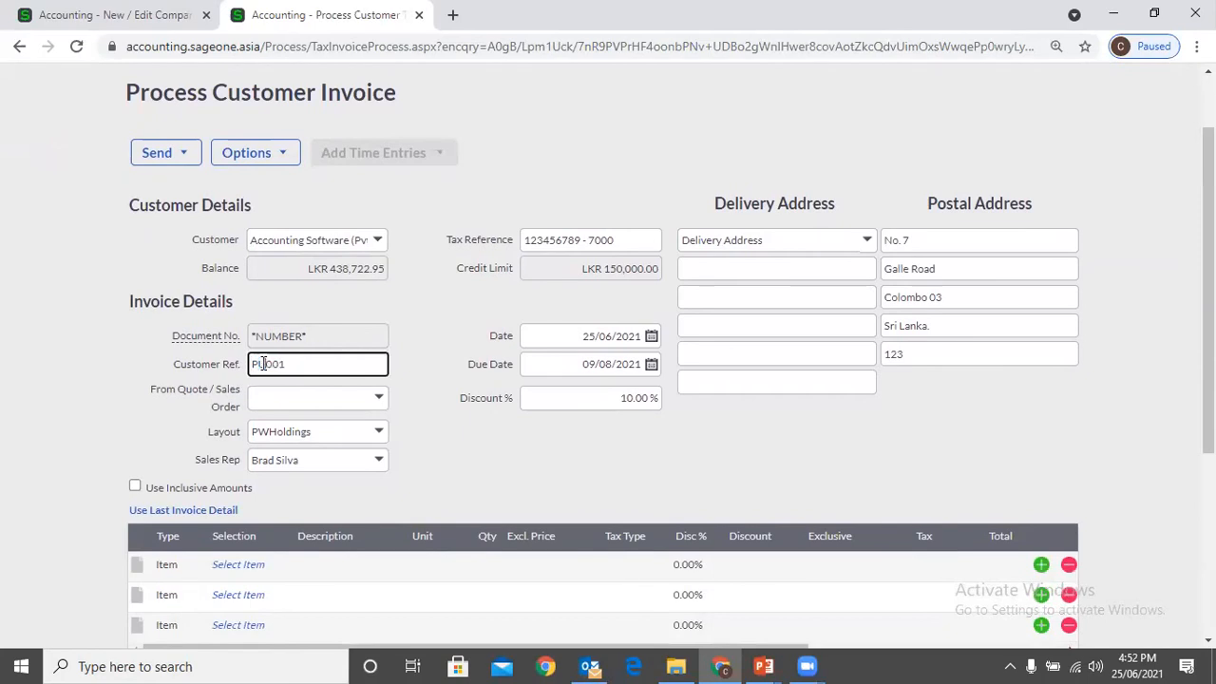
click(233, 566)
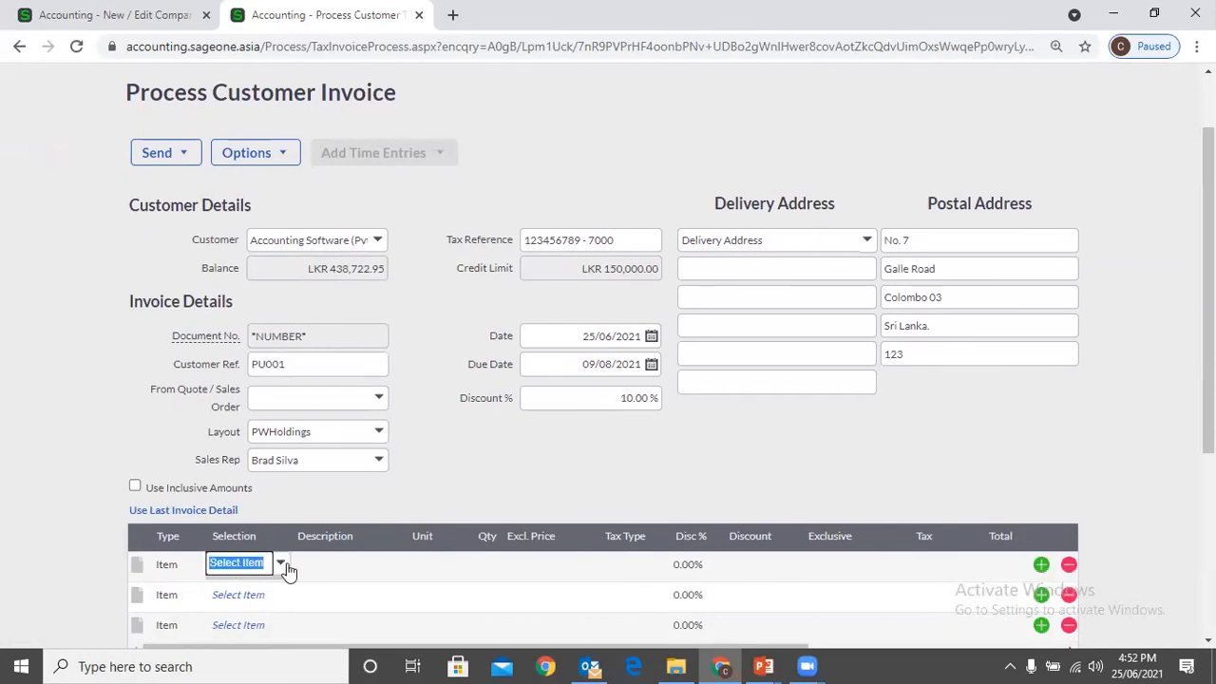
click(281, 564)
click(465, 165)
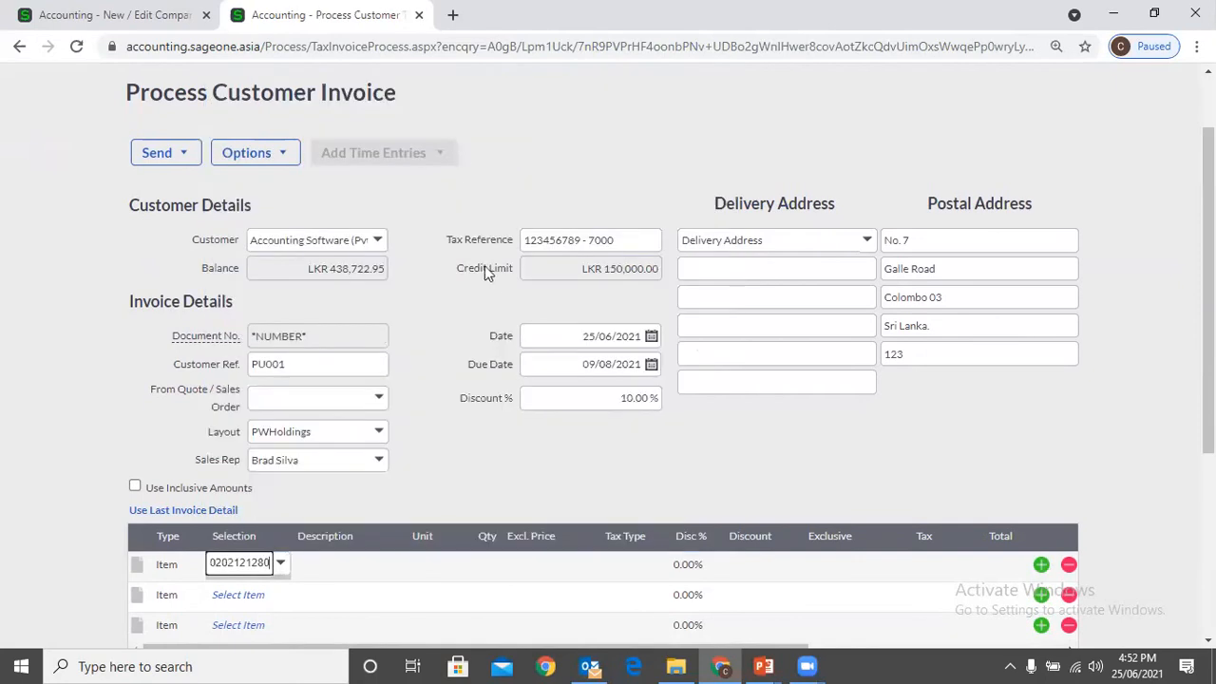
scroll(520, 460, down, 4)
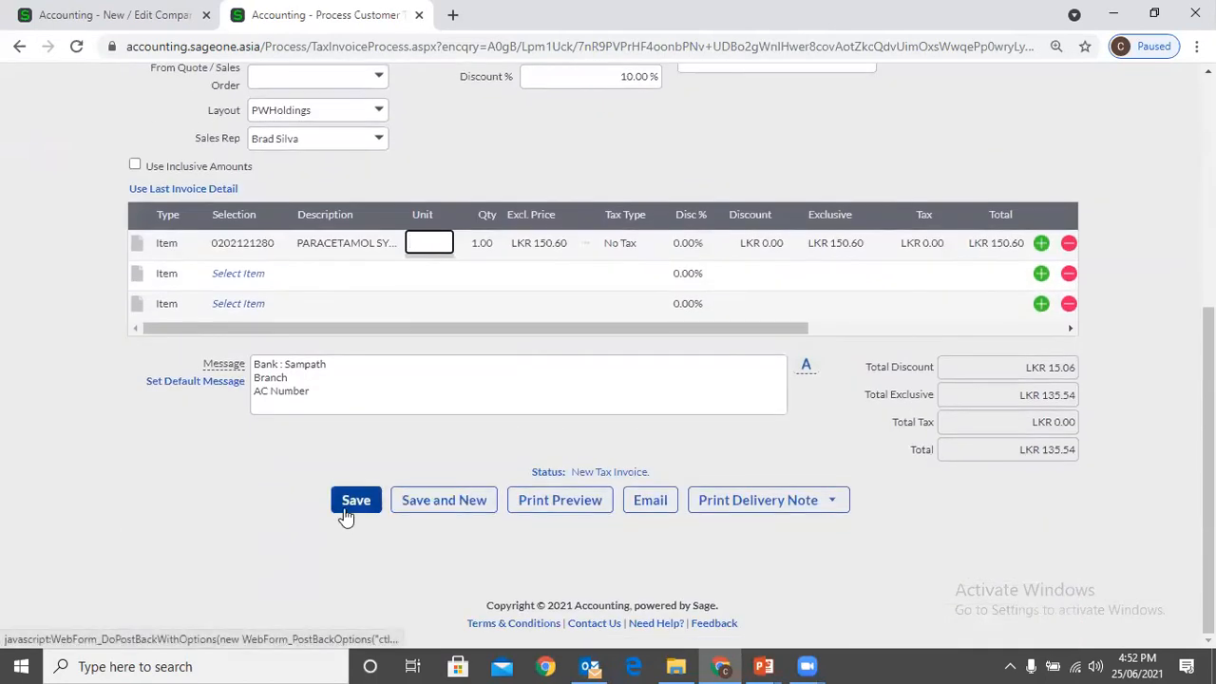
Duplicate the invoice's browser tab and open the Customer Tax Invoices list in the copy
right_click(304, 14)
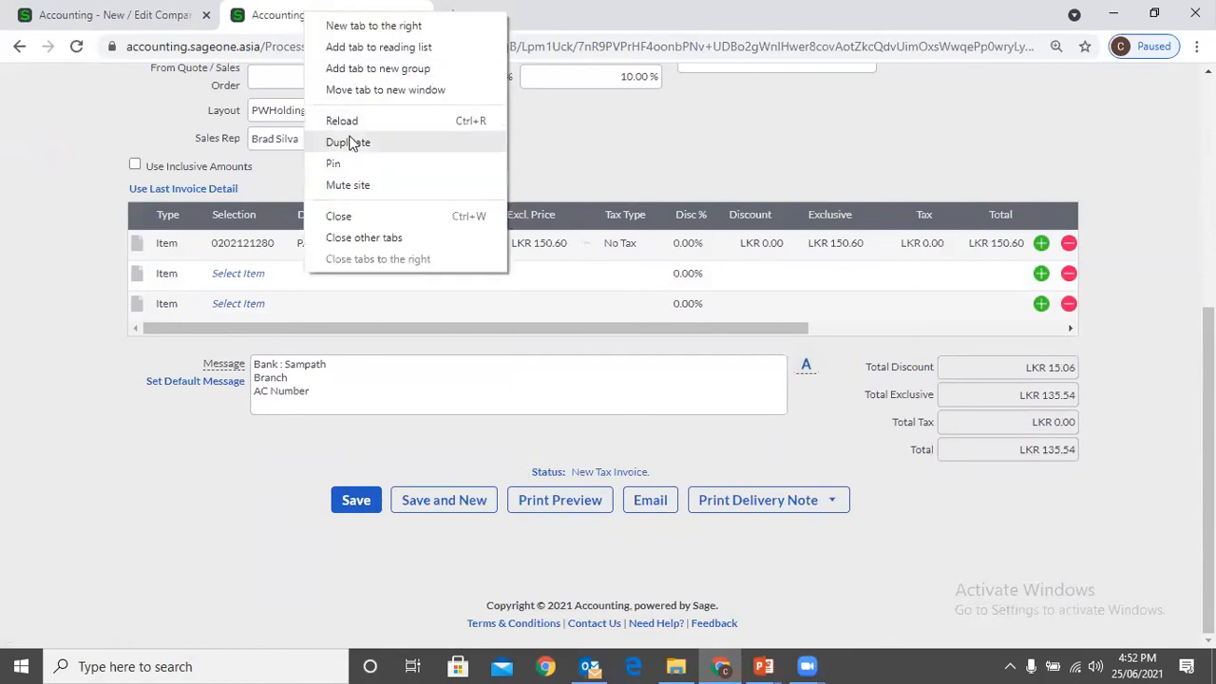
click(348, 143)
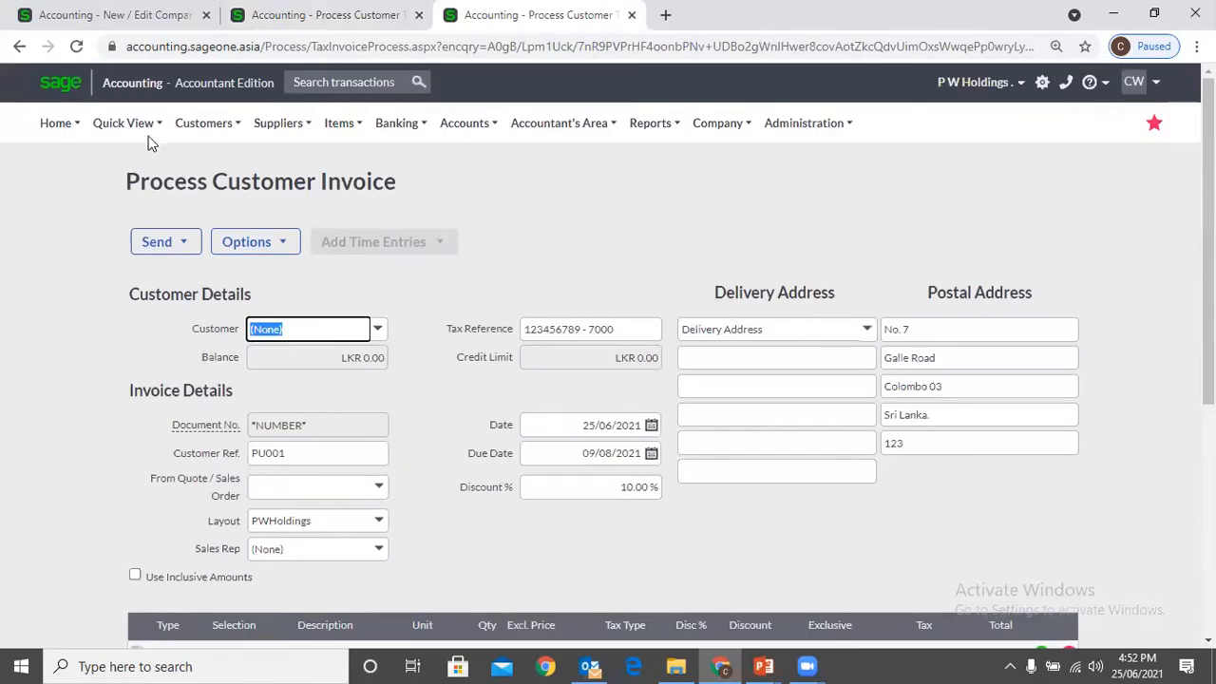
mouse_move(207, 123)
mouse_move(224, 215)
click(368, 274)
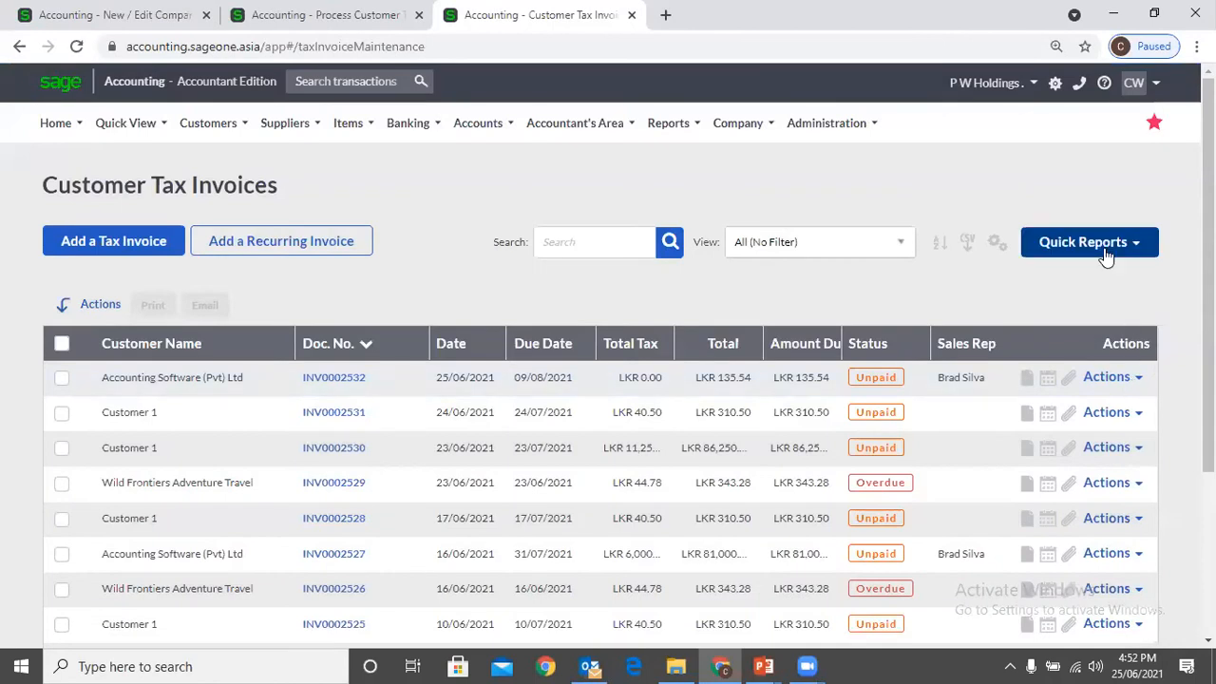
Add the Customer Ref. column to the Customer Tax Invoices grid and save the layout
click(1105, 246)
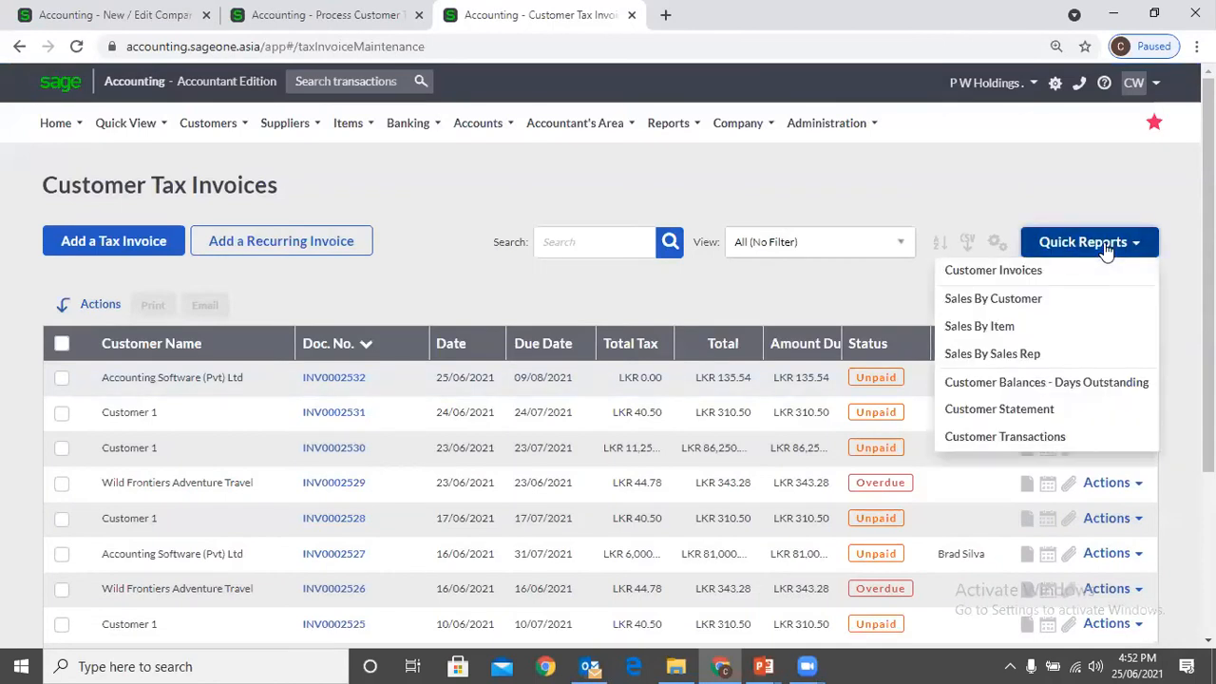
click(965, 193)
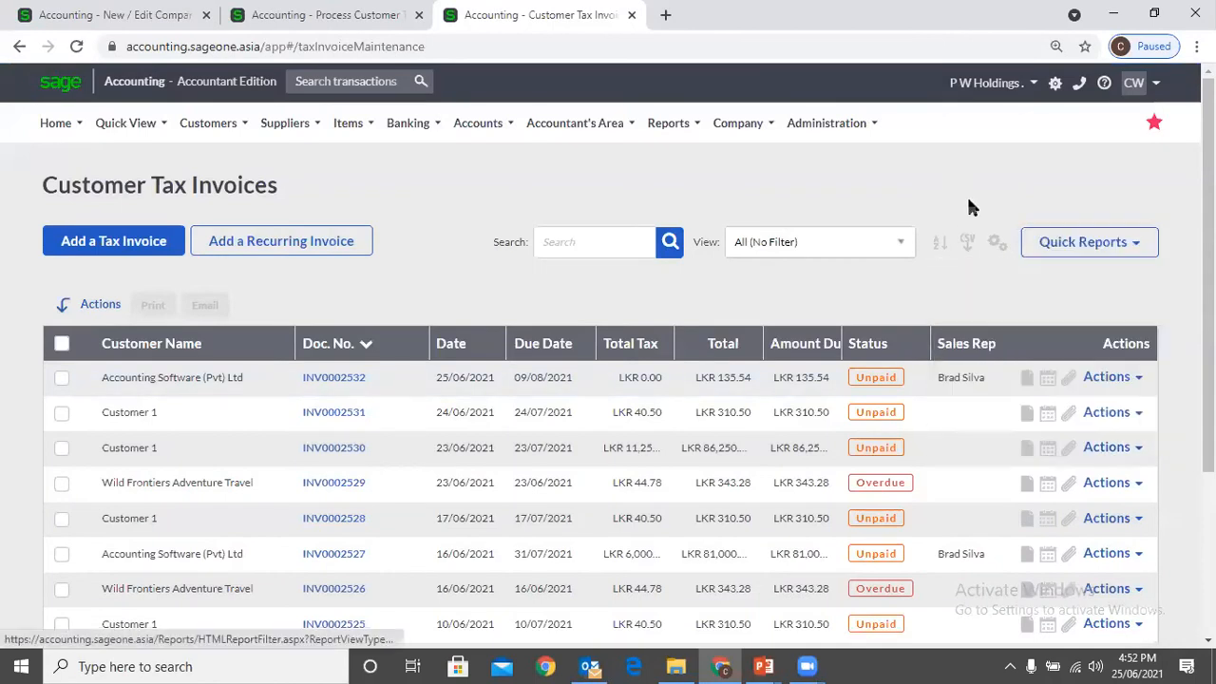
click(995, 242)
click(948, 270)
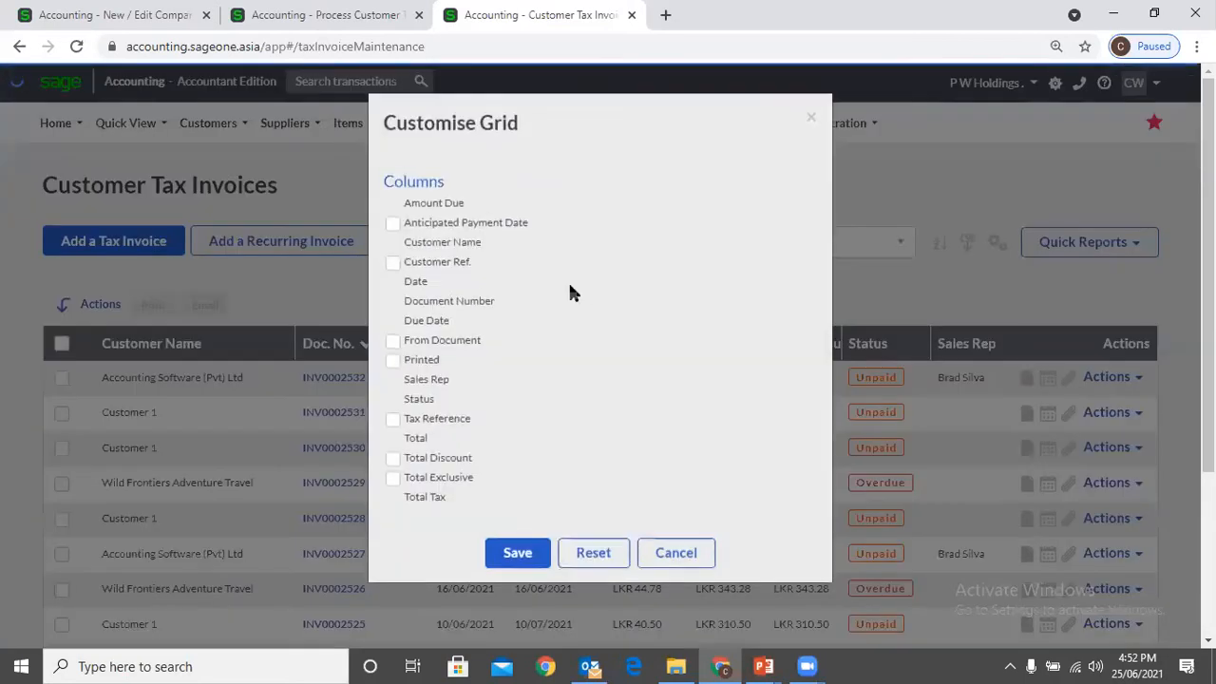
click(392, 263)
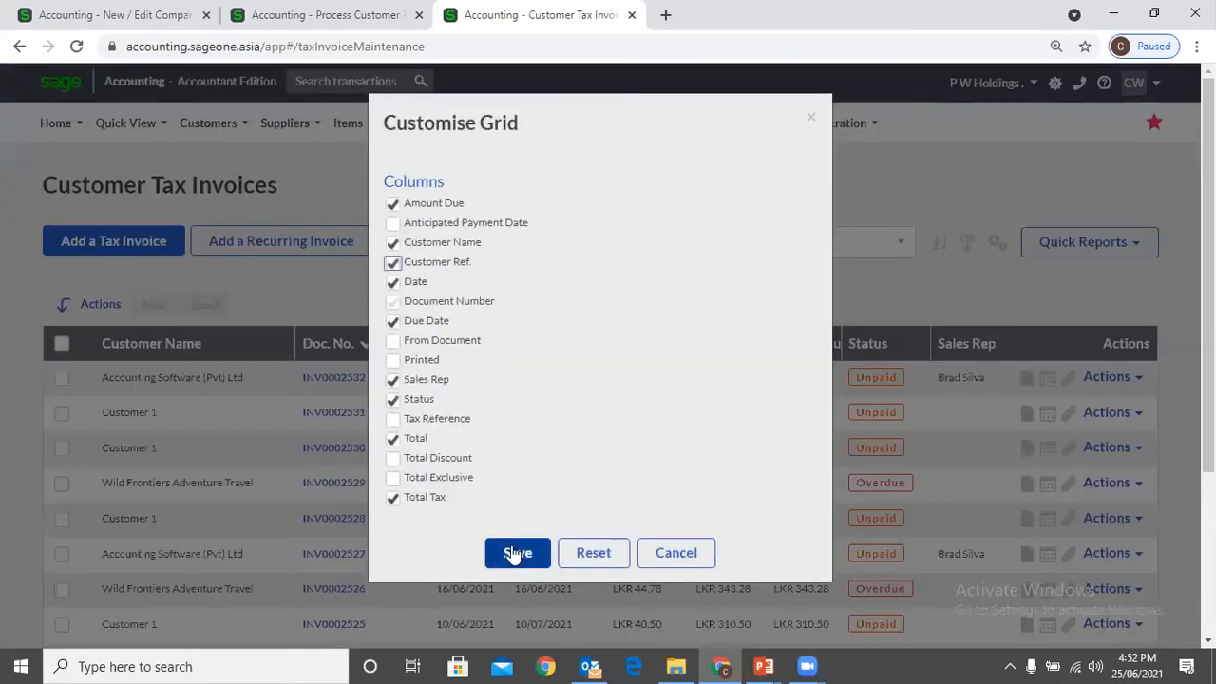
click(515, 551)
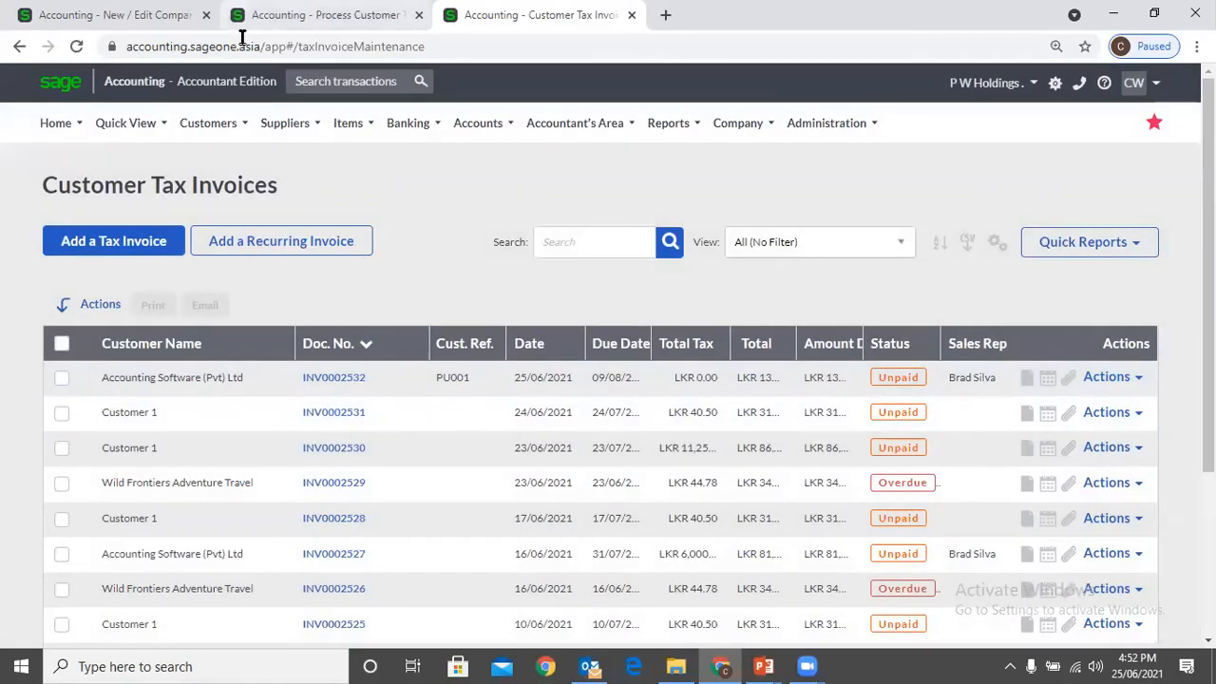
Return to the unsaved invoice and try to save it with reference PU001, accepting the exceeded credit limit
click(285, 15)
scroll(242, 153, up, 1)
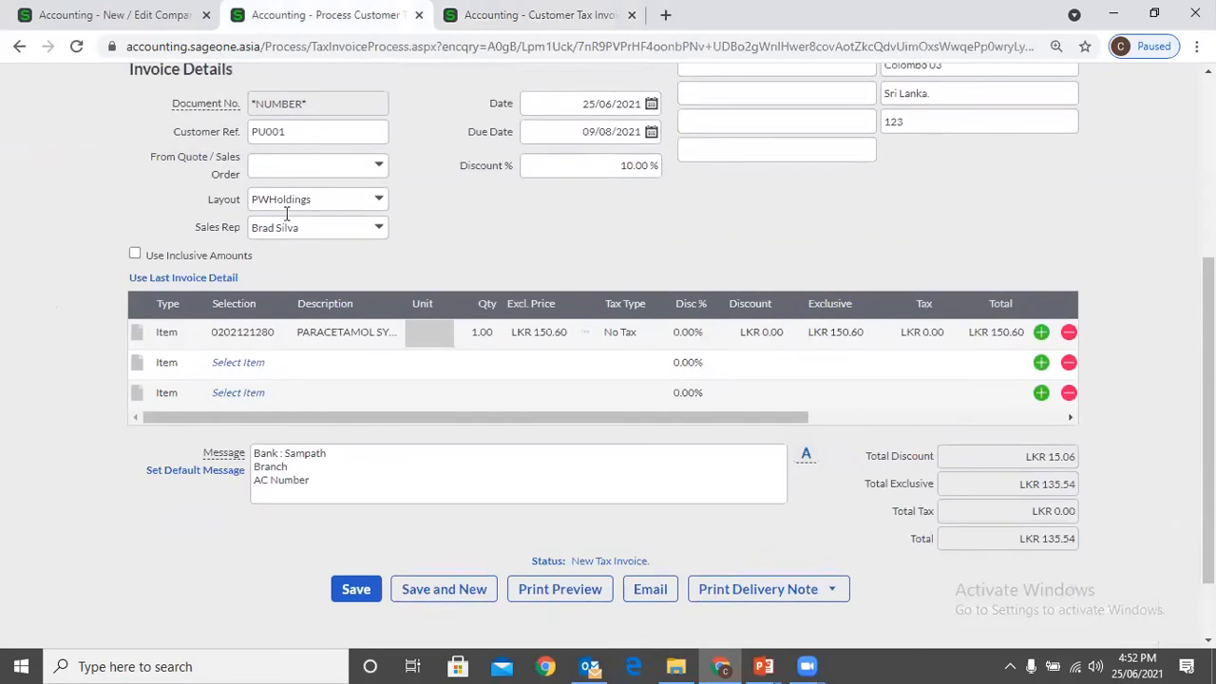
click(356, 589)
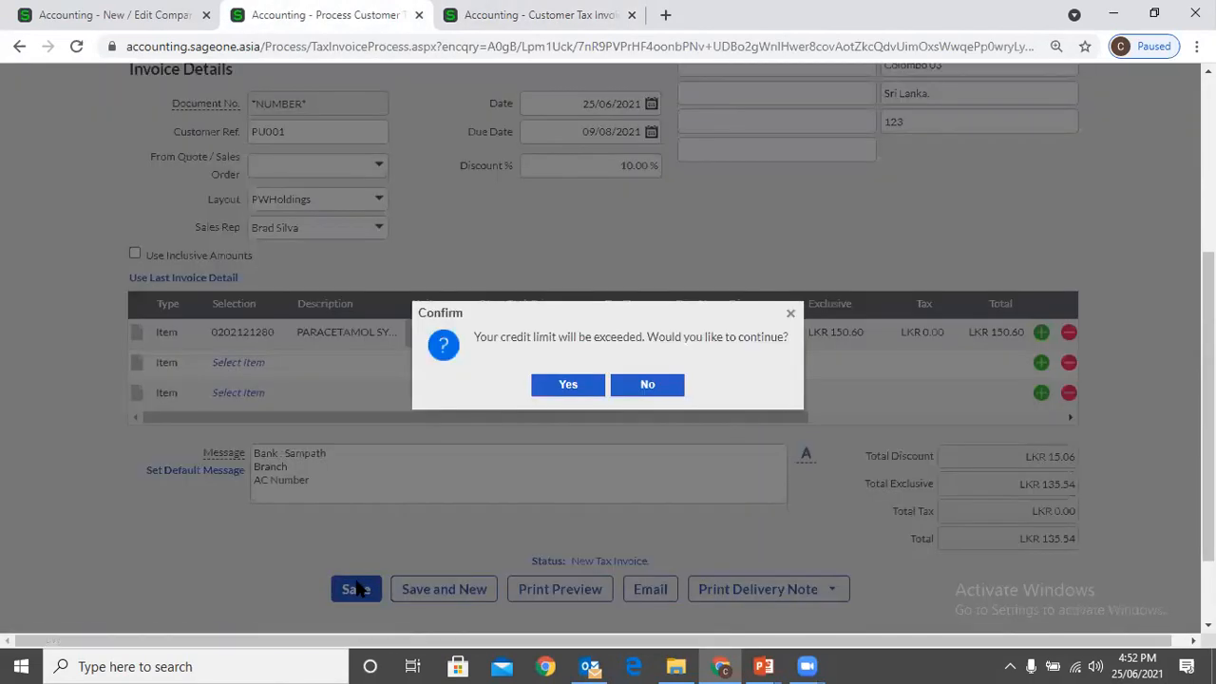
click(590, 388)
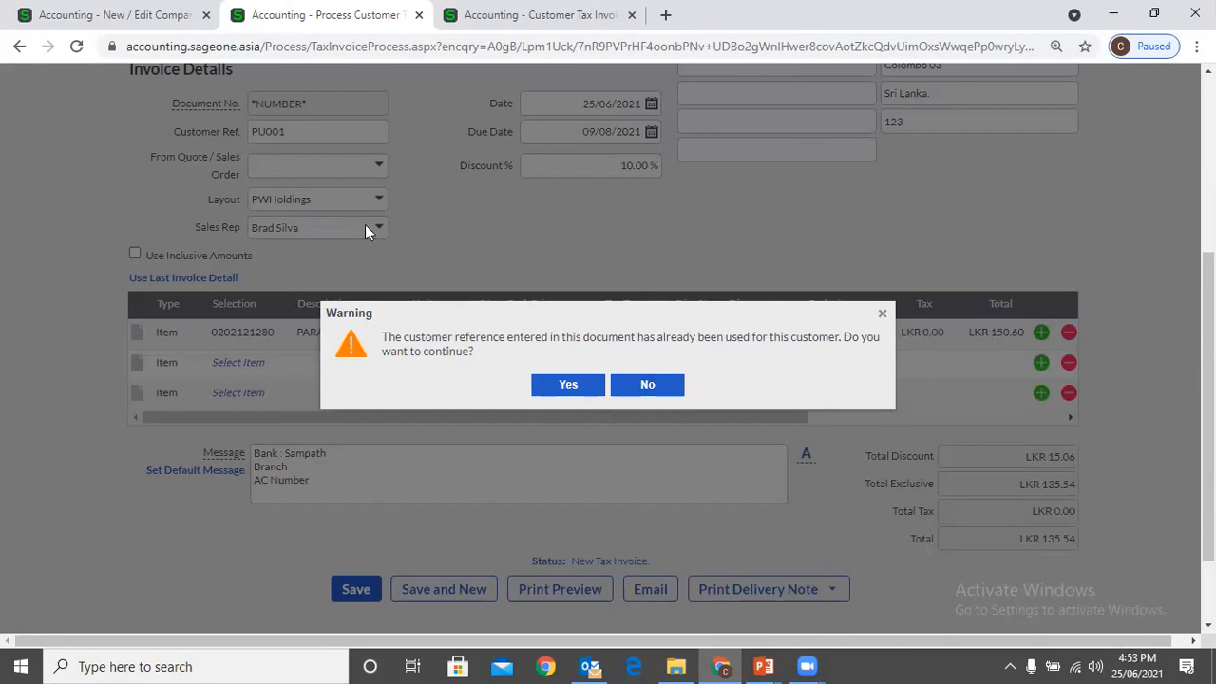
Check the duplicate reference warning against the Cust. Ref. column of the invoice list, and decline to continue saving
click(465, 15)
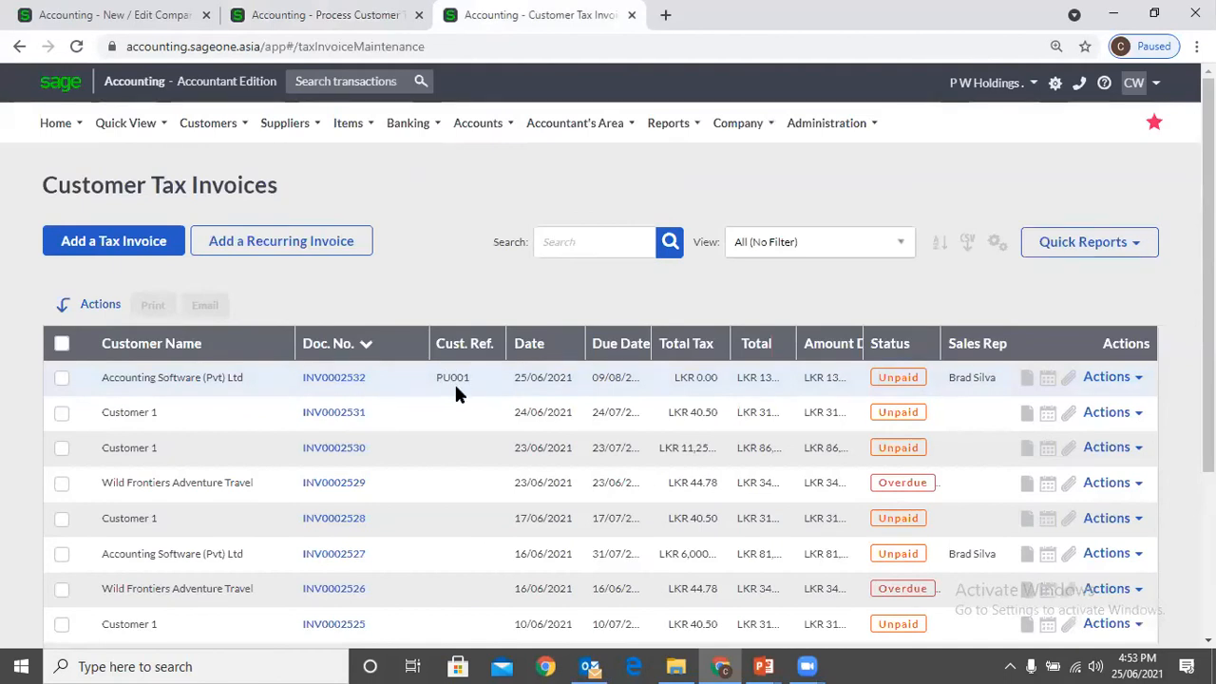
click(247, 15)
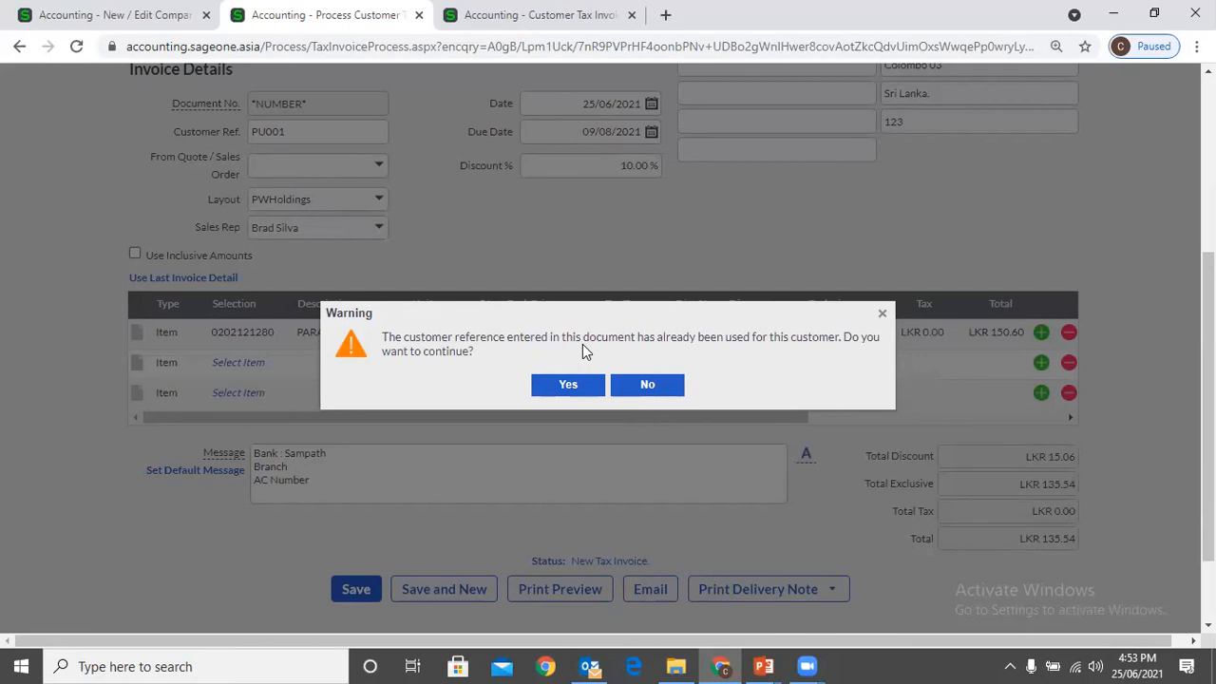
click(649, 389)
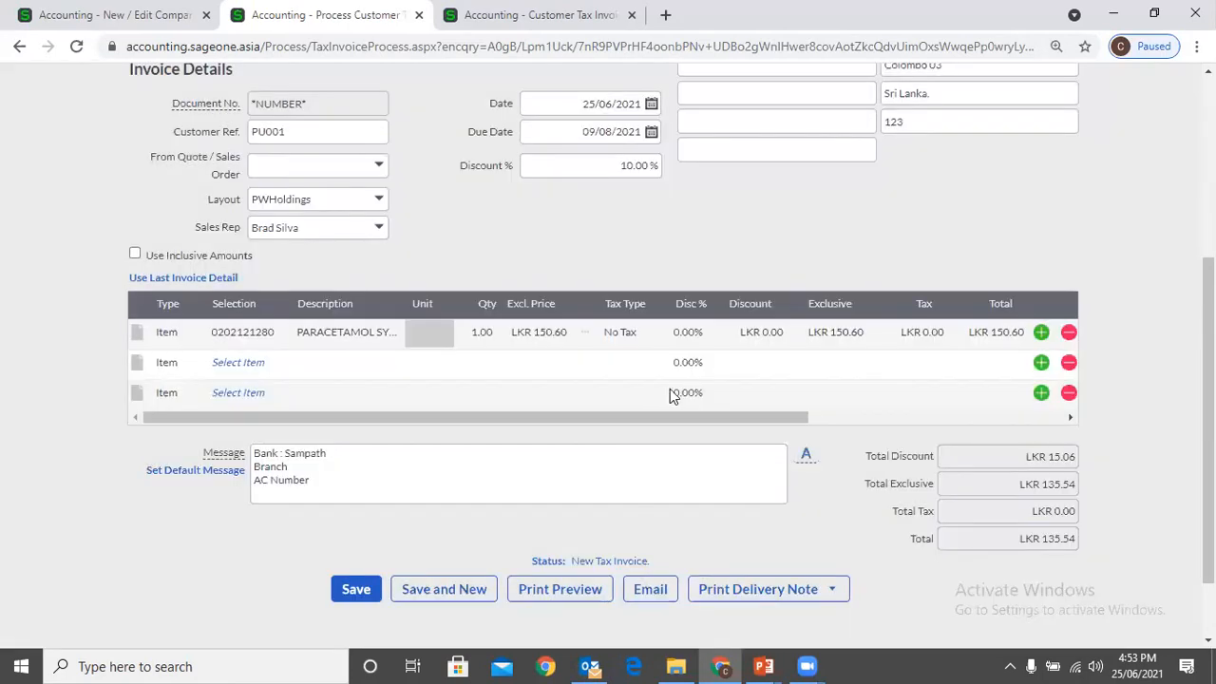
Check the duplicate Customer Reference warning option in the company's Customer and Supplier Settings, and return to the invoice
double_click(295, 134)
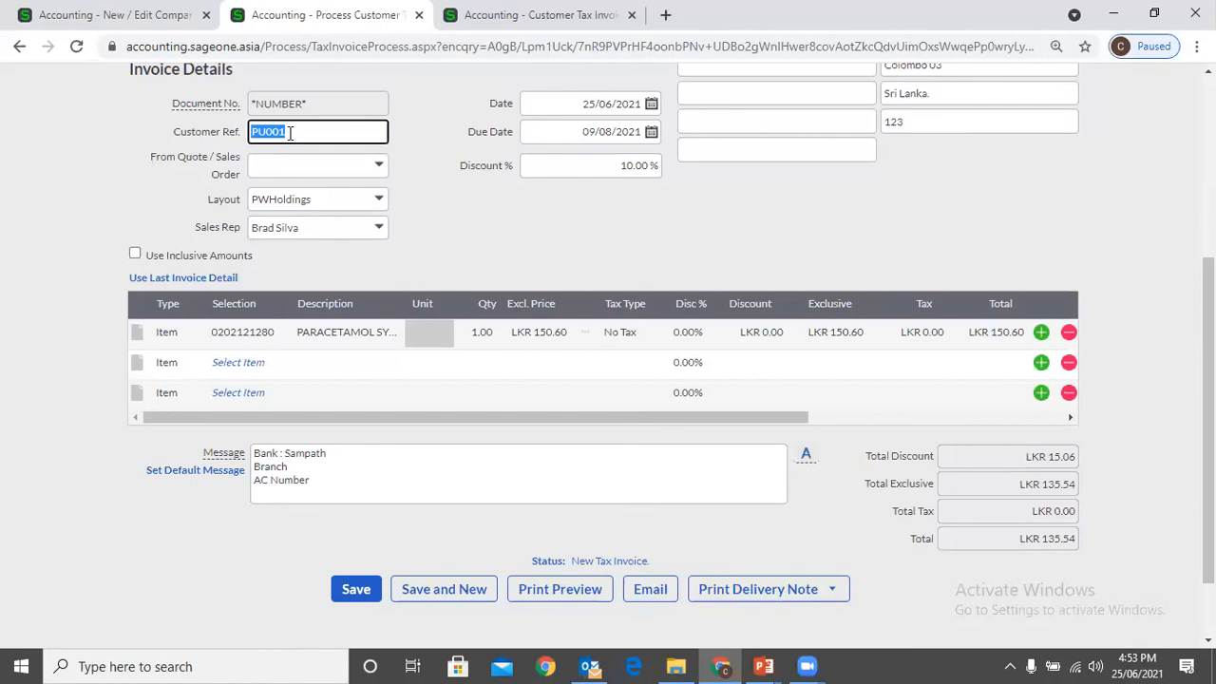
click(145, 21)
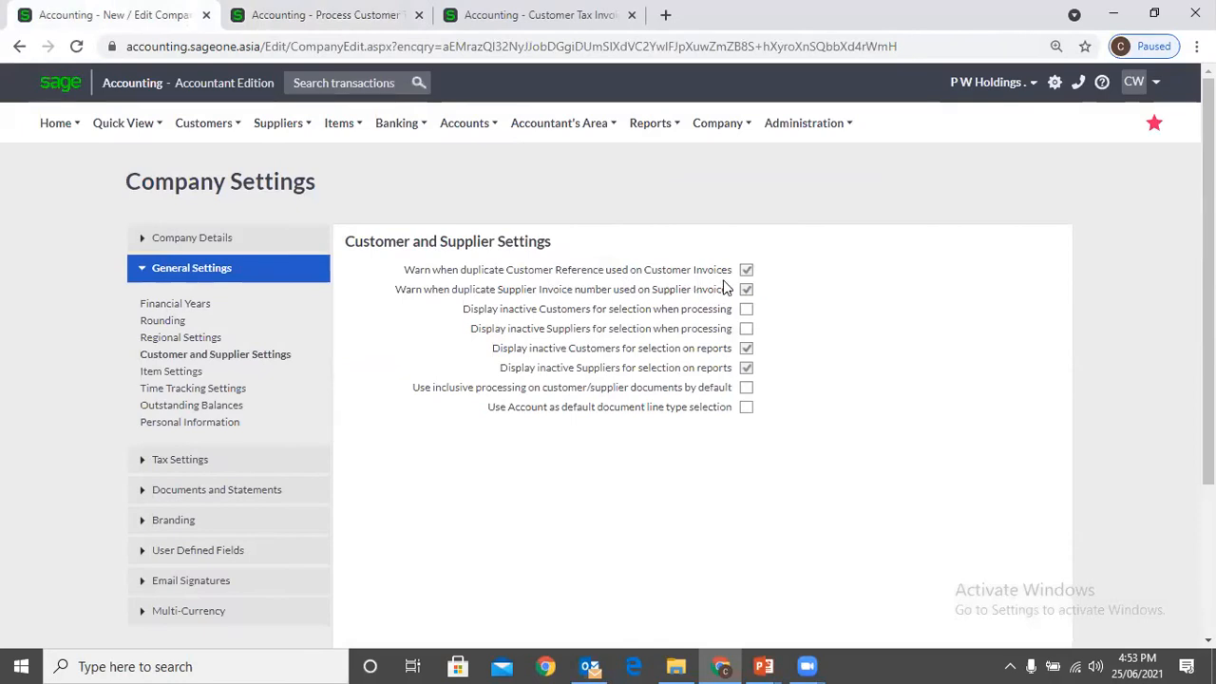
click(328, 19)
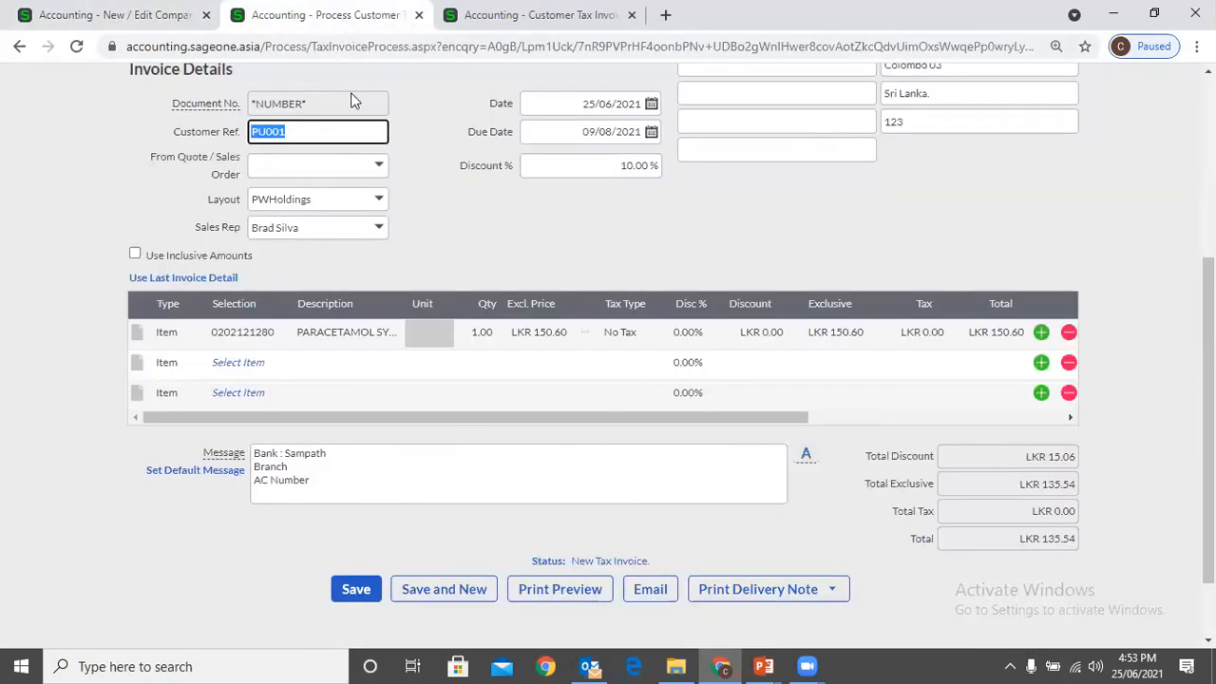
Try saving the PU001 invoice again past the credit limit, and decline to continue with the duplicate reference
click(357, 589)
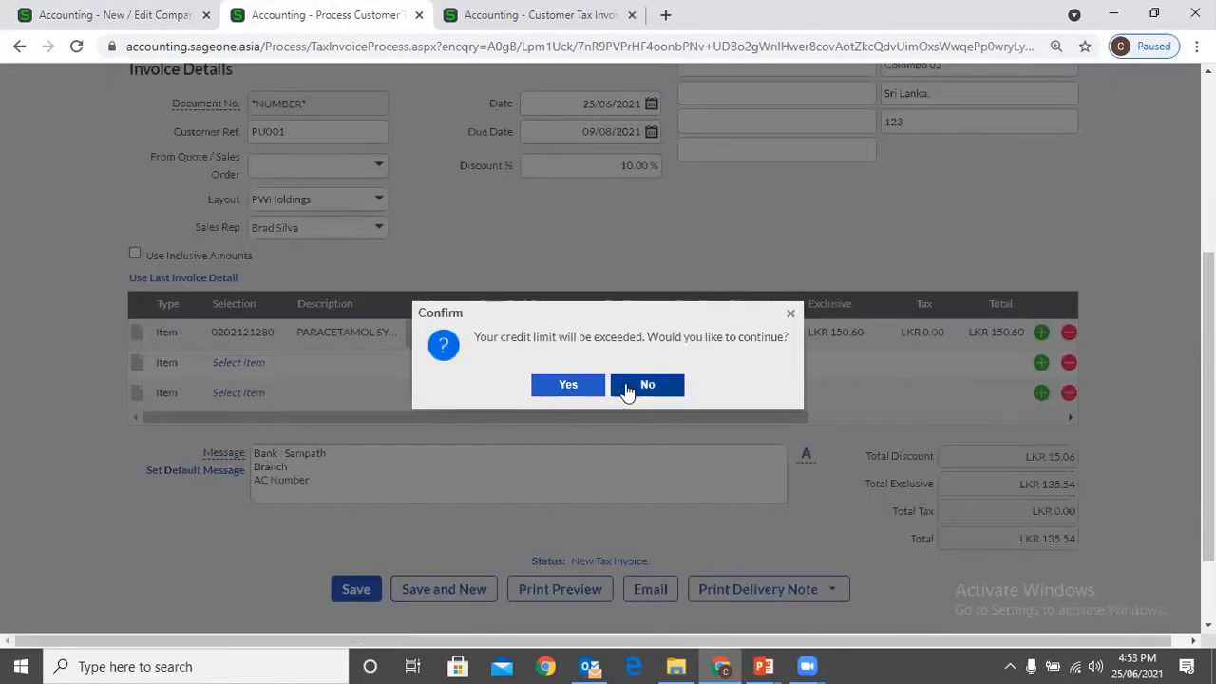
click(544, 392)
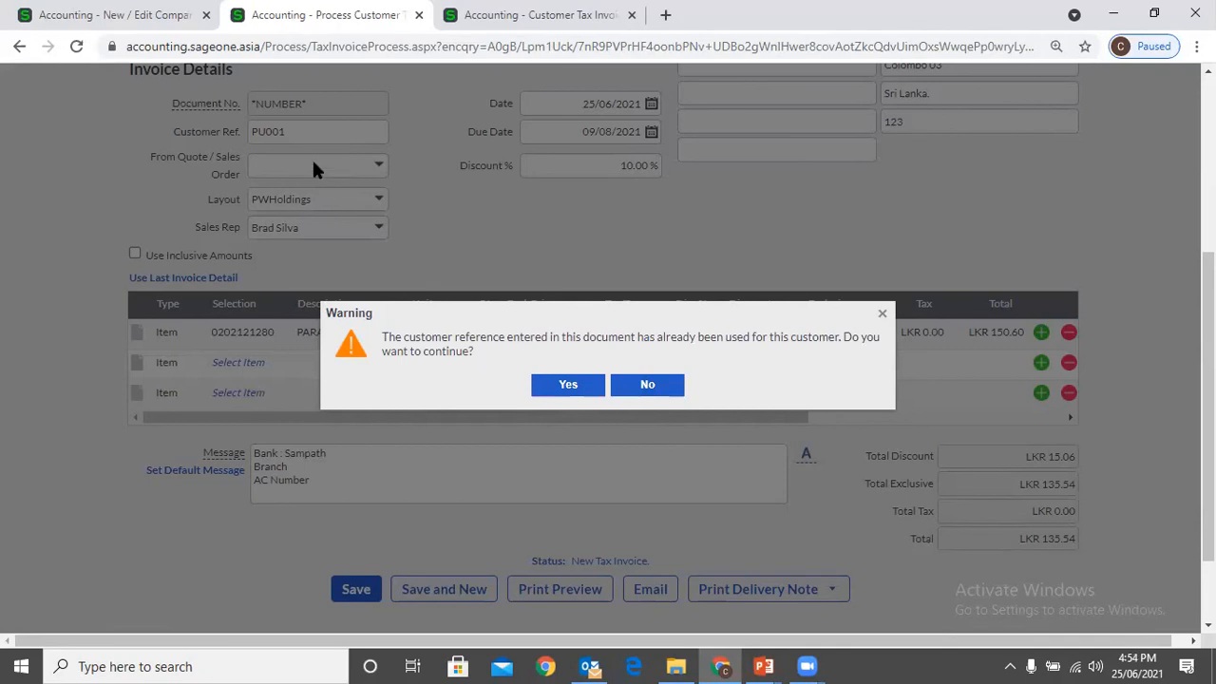
click(657, 388)
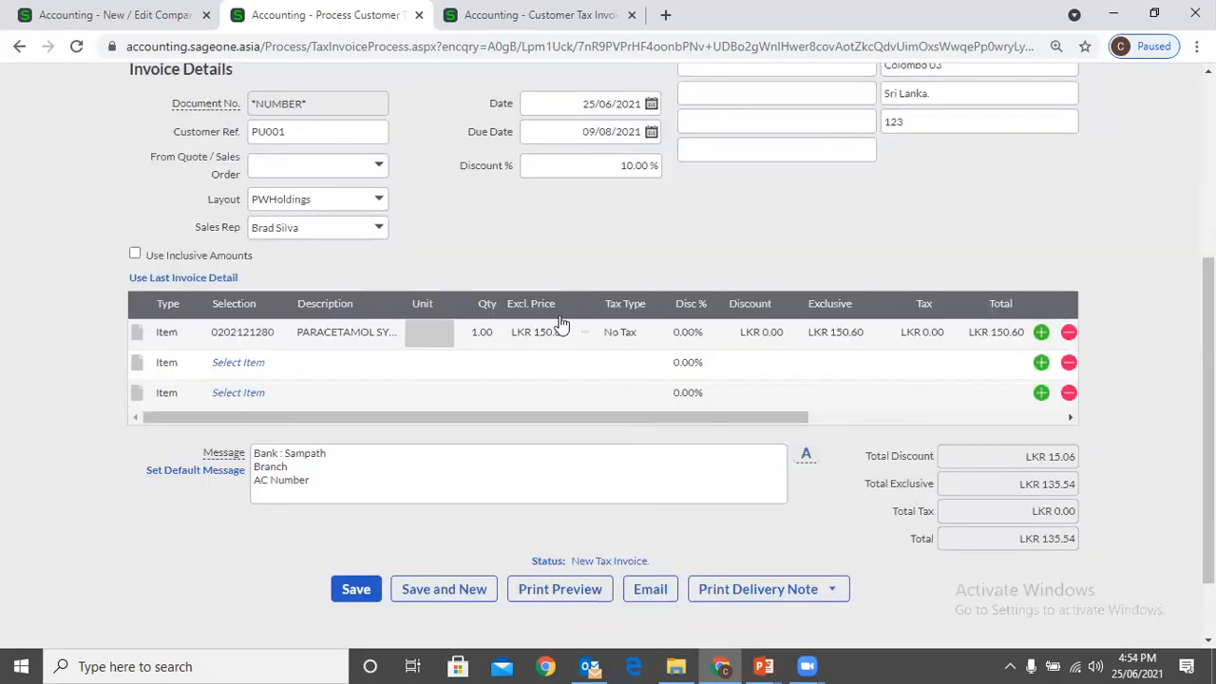
Change the invoice's customer reference to PU002
double_click(292, 131)
click(292, 129)
key(BackSpace)
text(2)
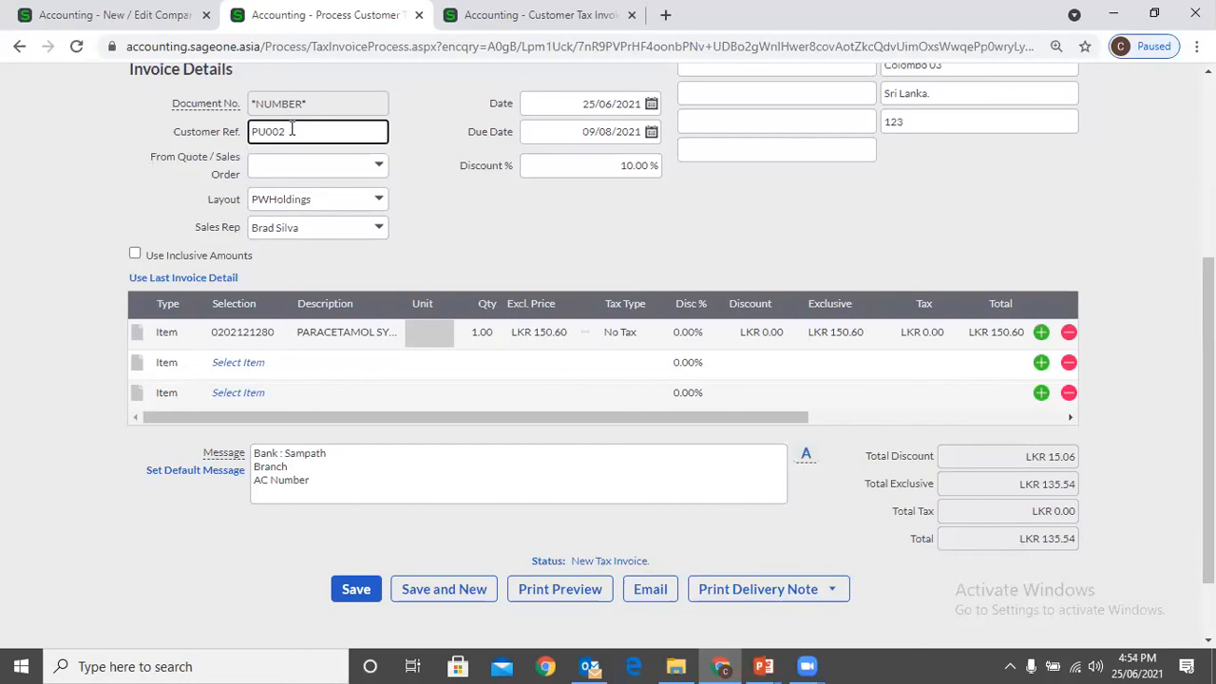
Leave the unsaved customer tax invoice, discarding its changes, and start a new supplier invoice
click(127, 14)
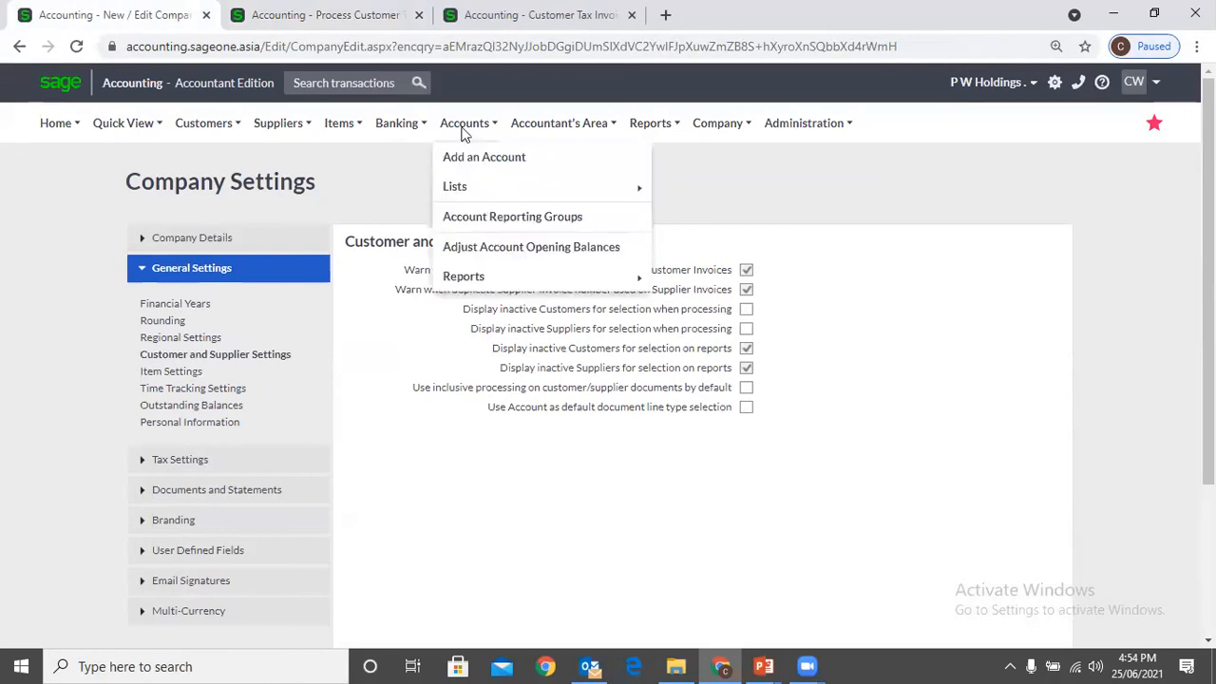
click(327, 15)
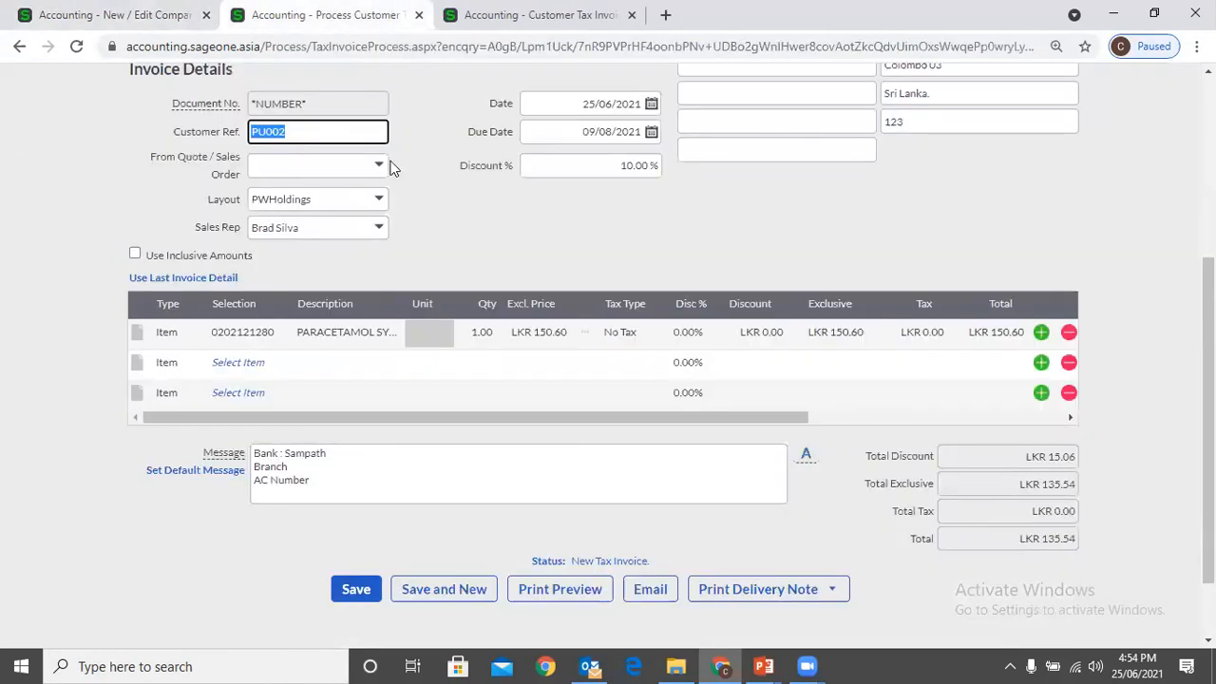
scroll(393, 169, up, 5)
mouse_move(281, 138)
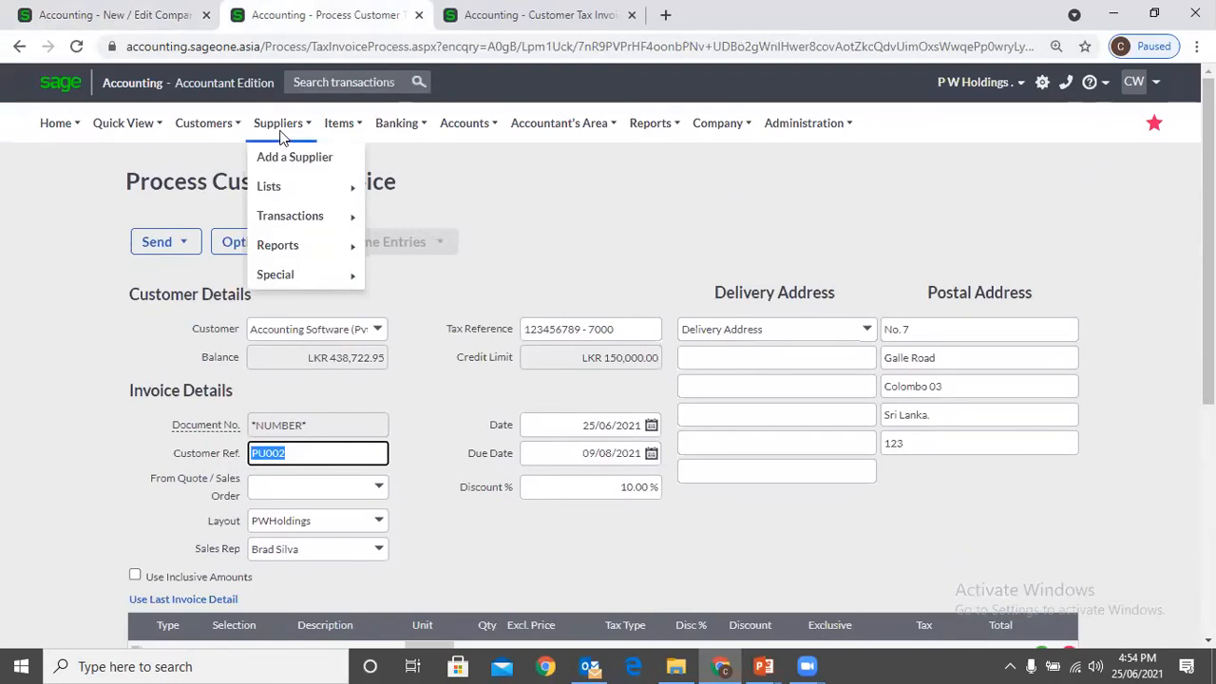
mouse_move(295, 215)
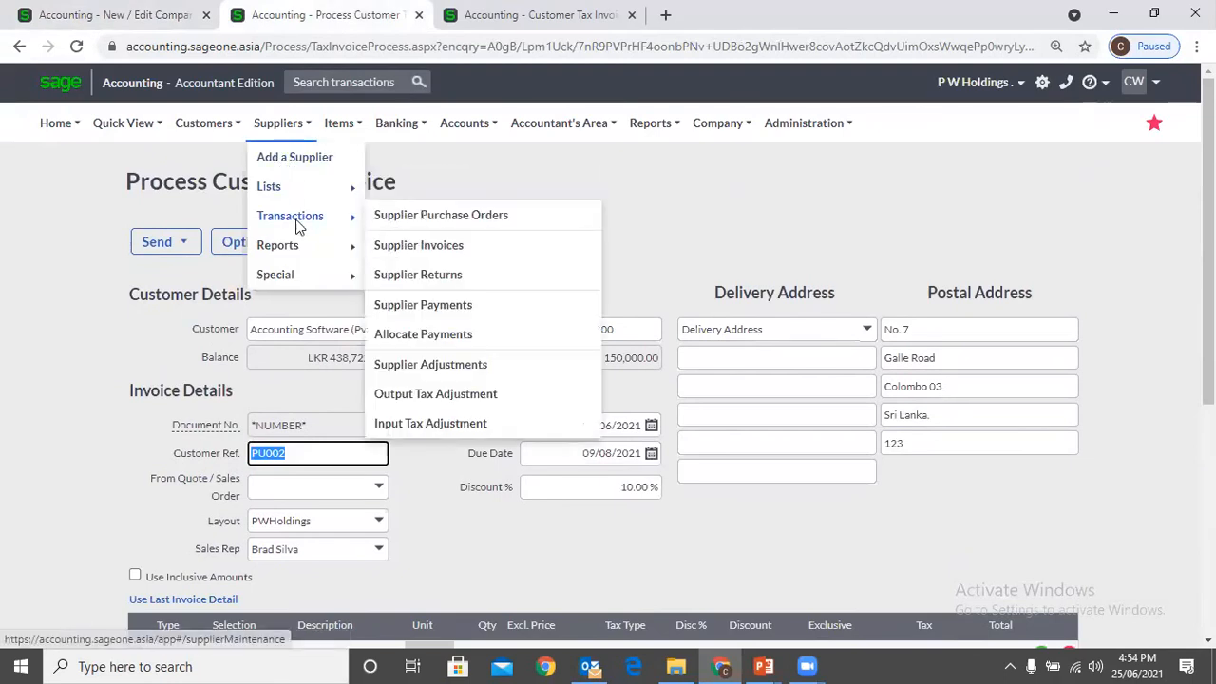
click(433, 255)
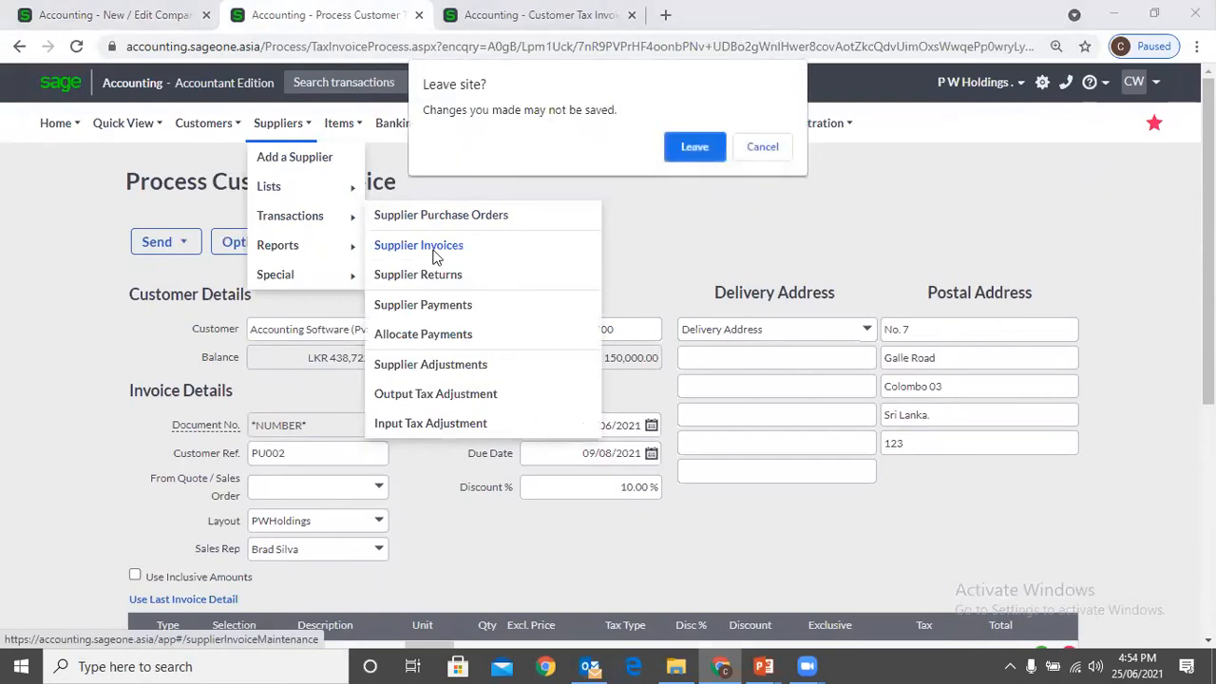
click(691, 143)
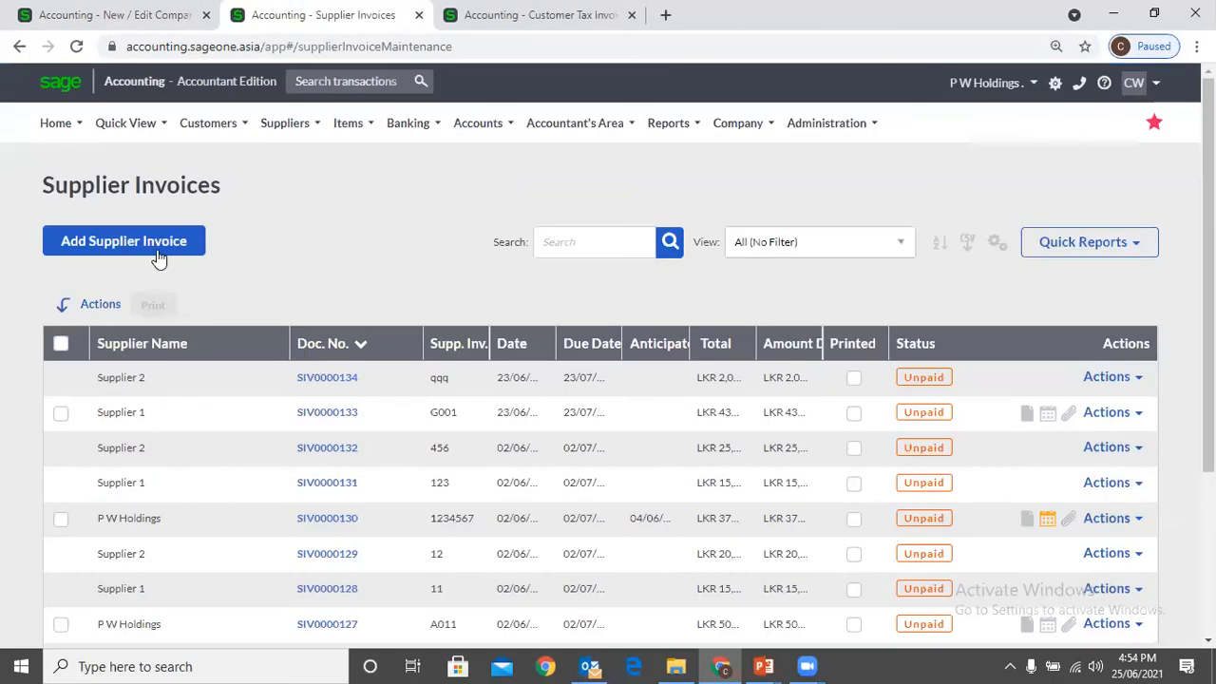
click(158, 255)
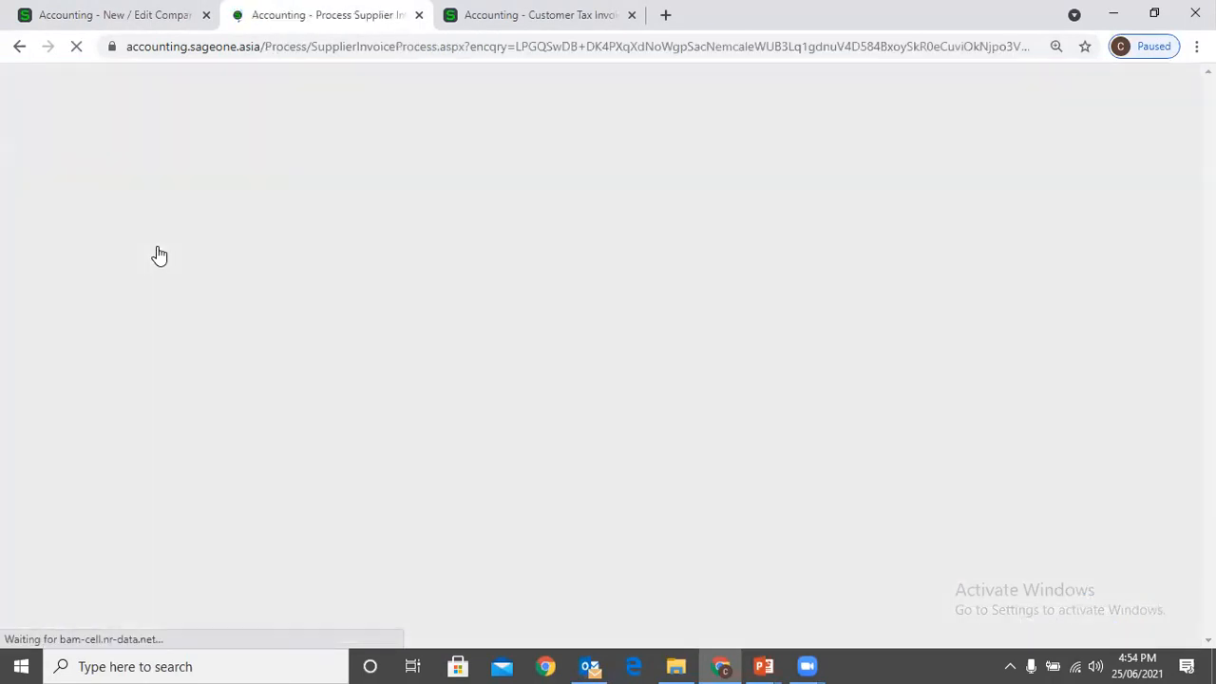
Choose P W Holdings as the supplier and enter PW001 as the supplier invoice number
click(376, 337)
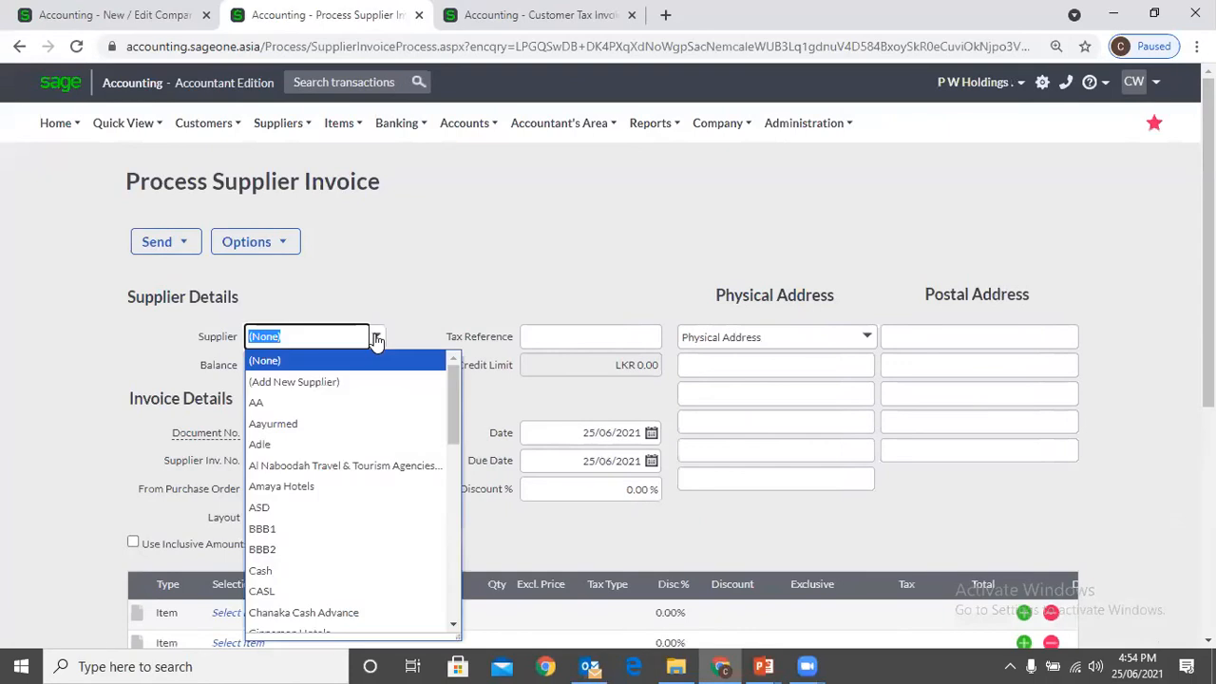
text(p)
key(Return)
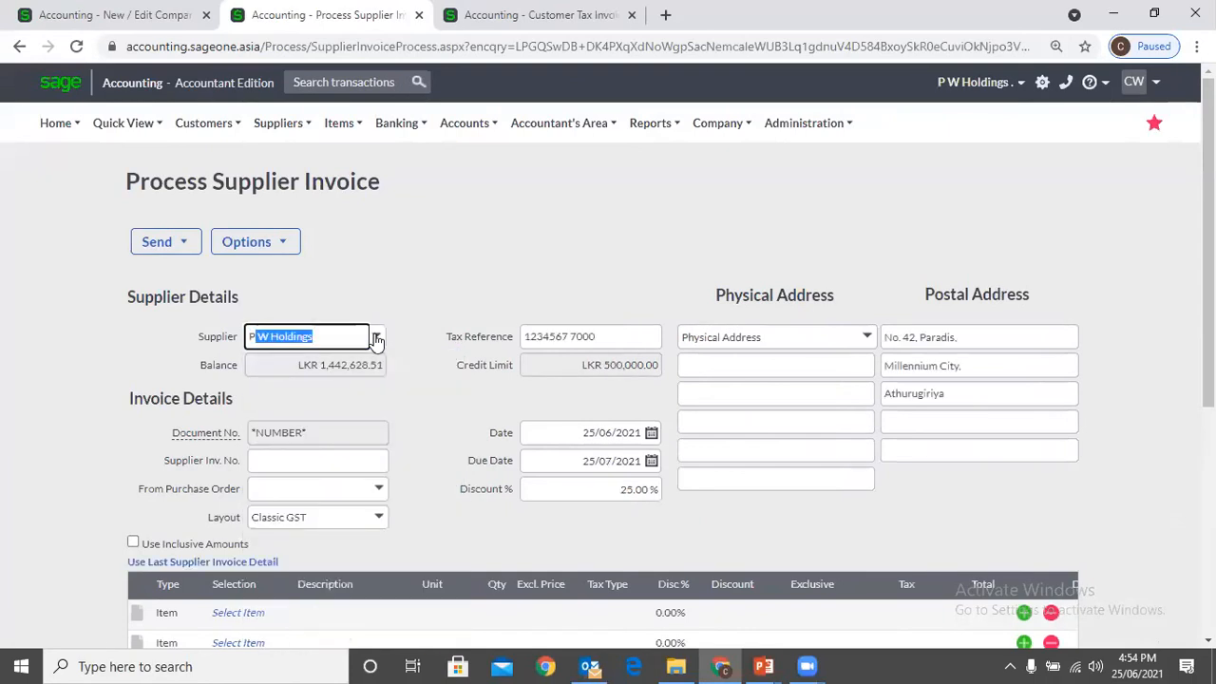
click(351, 465)
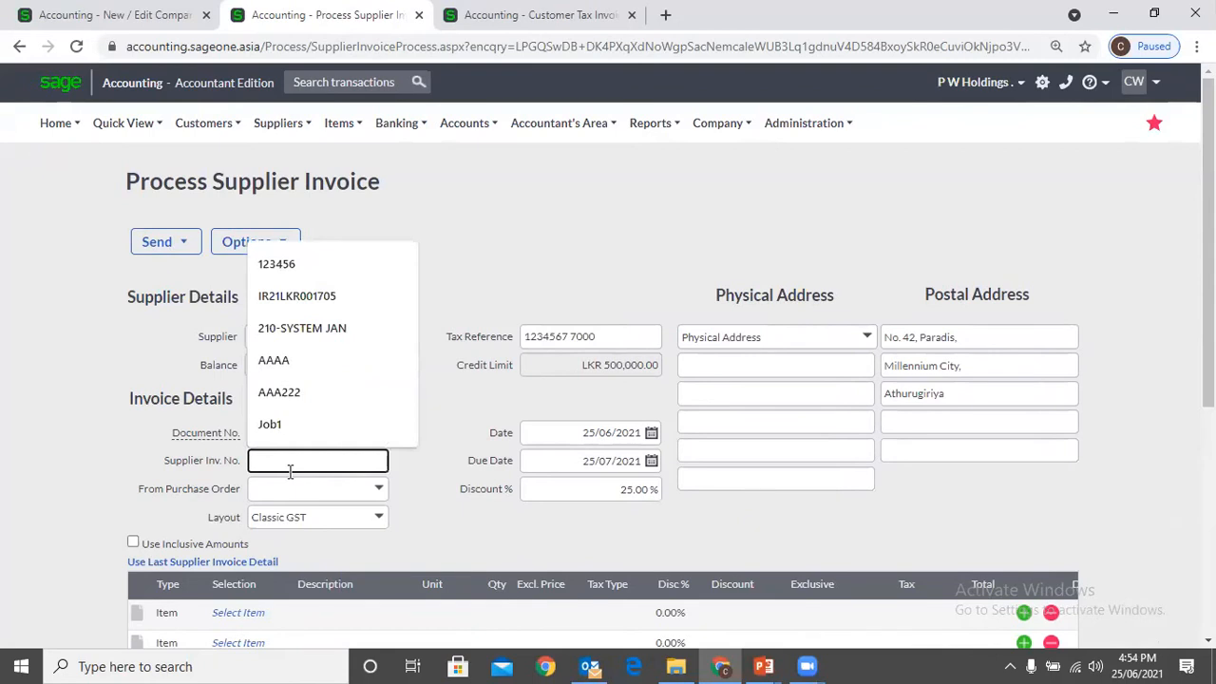
text(P)
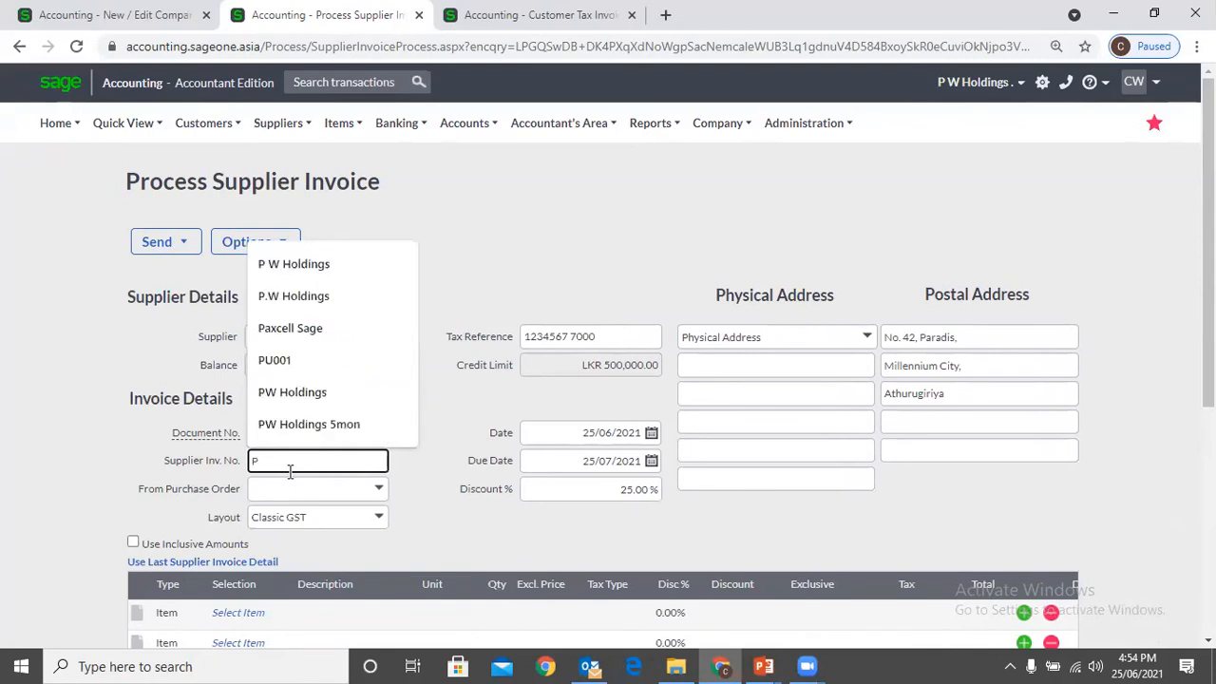
text(W001)
key(Tab)
scroll(291, 489, down, 2)
click(254, 441)
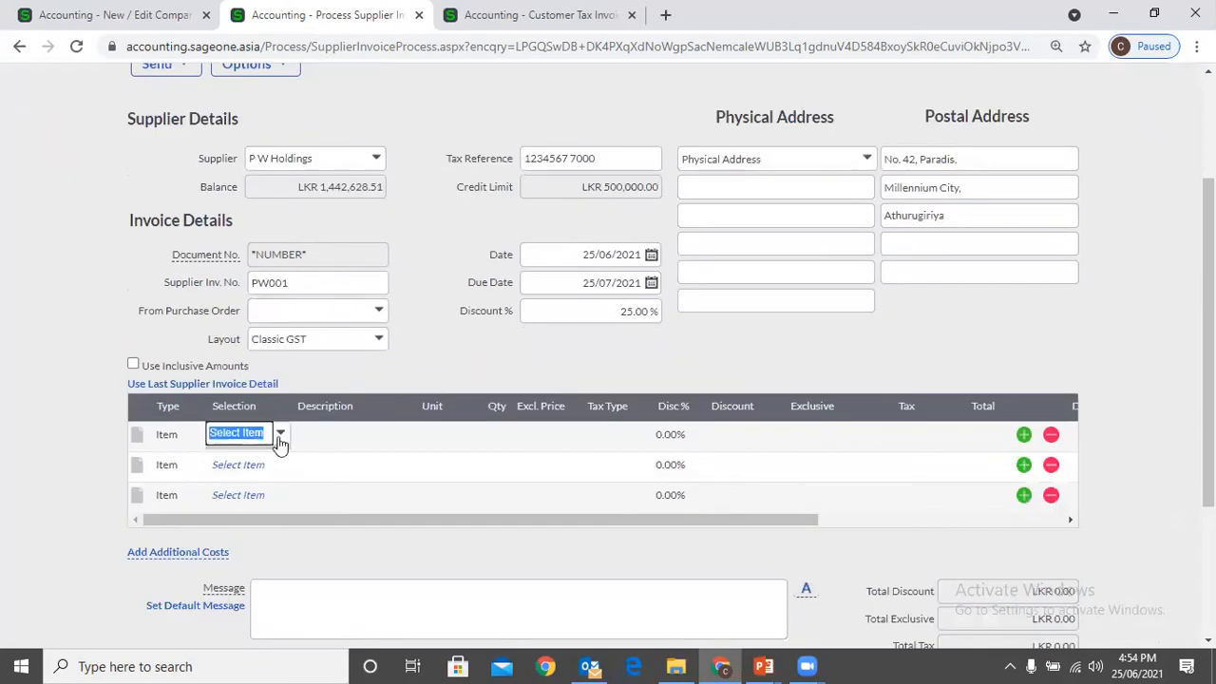
click(281, 439)
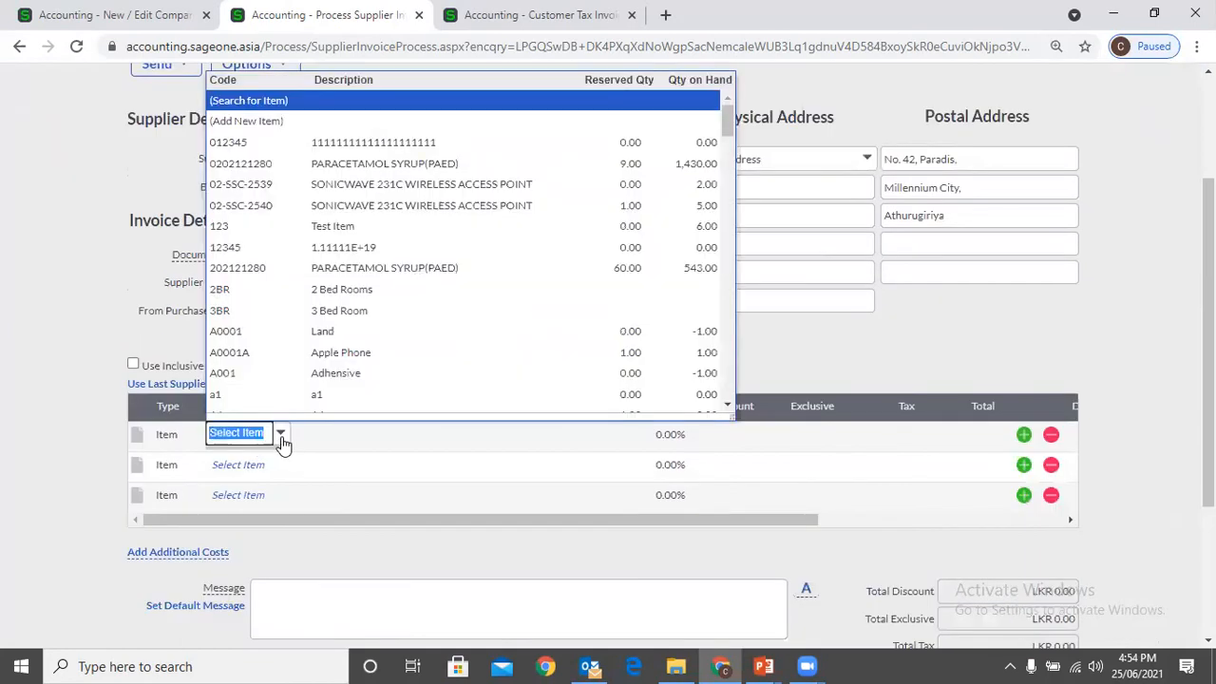
click(396, 164)
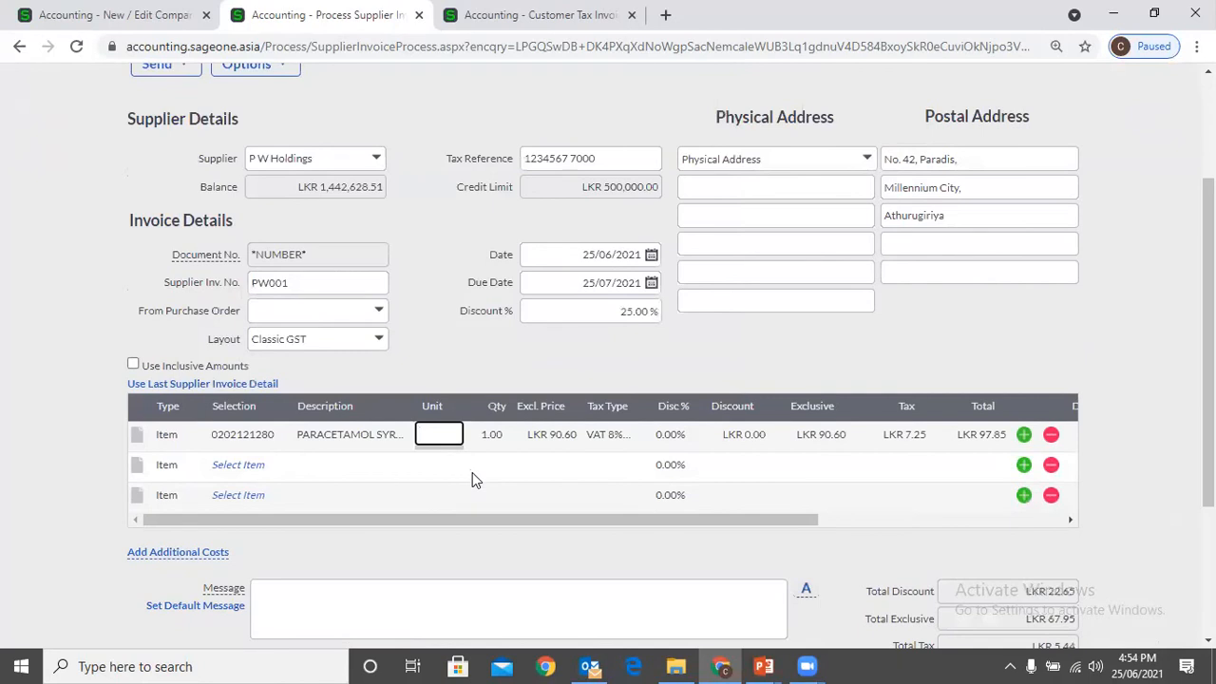
scroll(472, 472, down, 2)
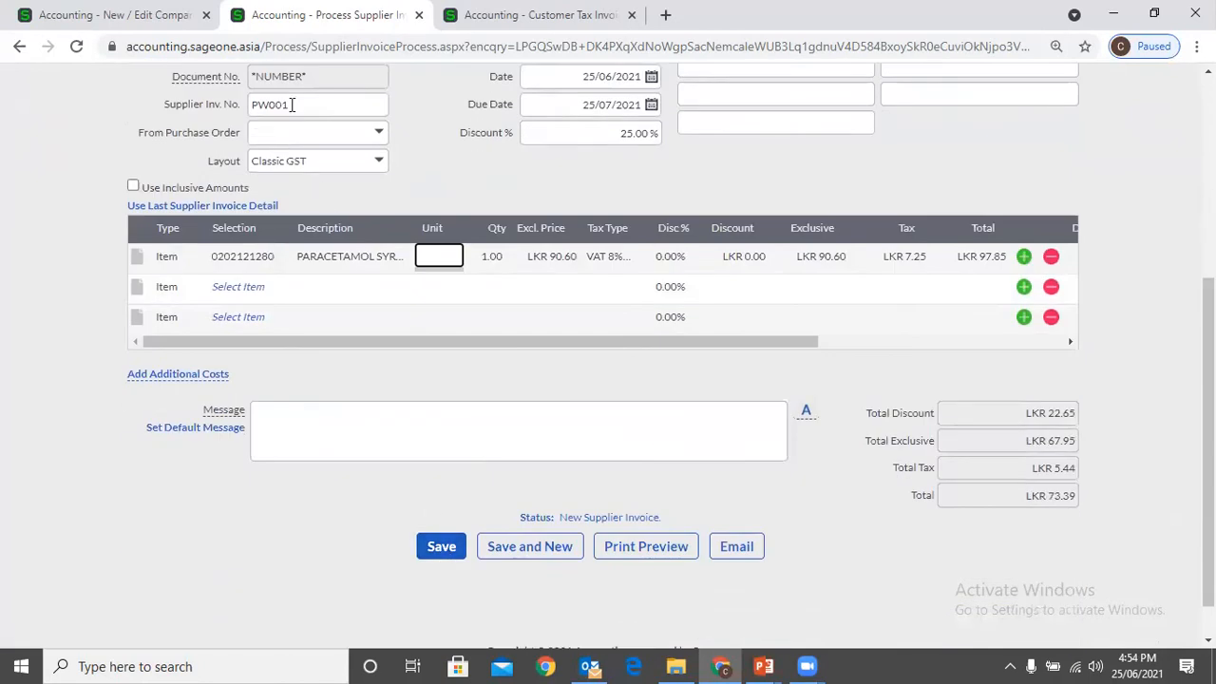
click(434, 543)
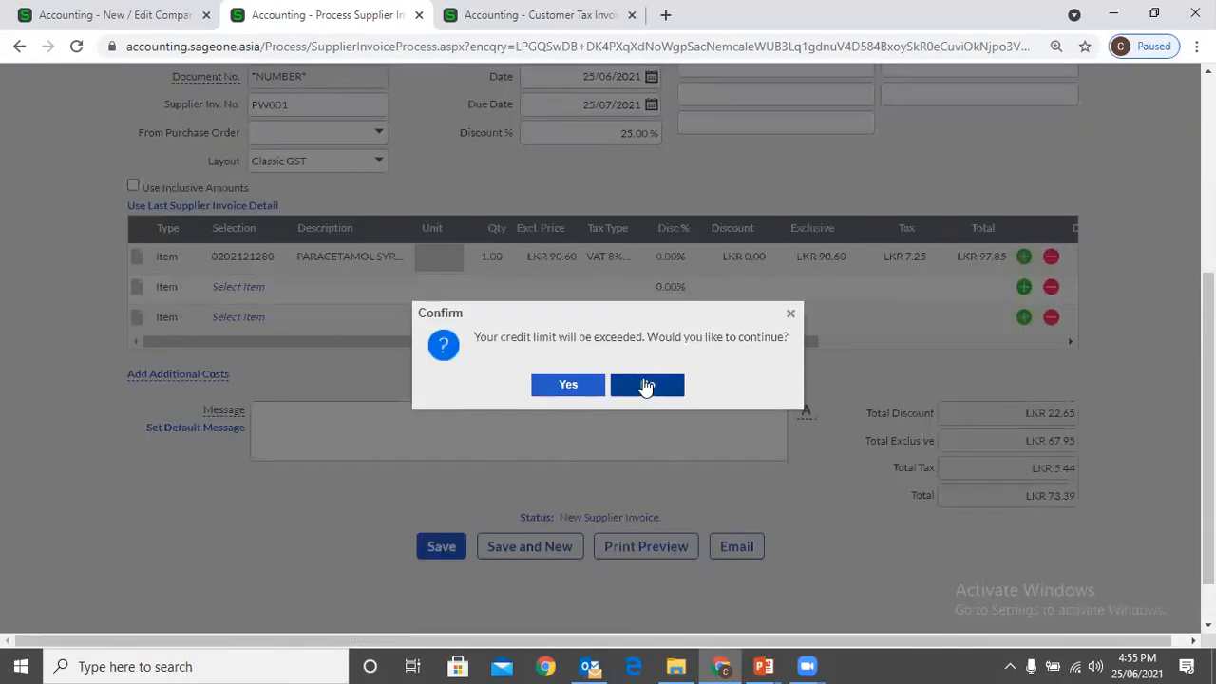
click(574, 388)
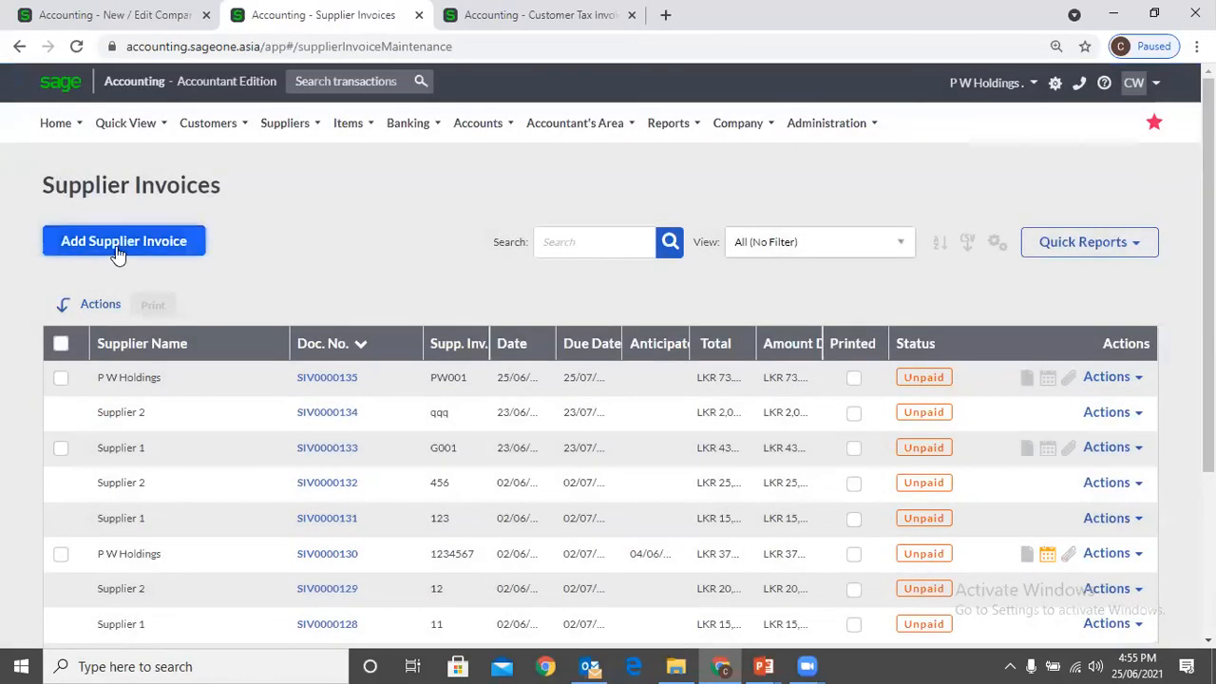
Start another supplier invoice for P W Holdings, reusing PW001 as the supplier invoice number
click(118, 253)
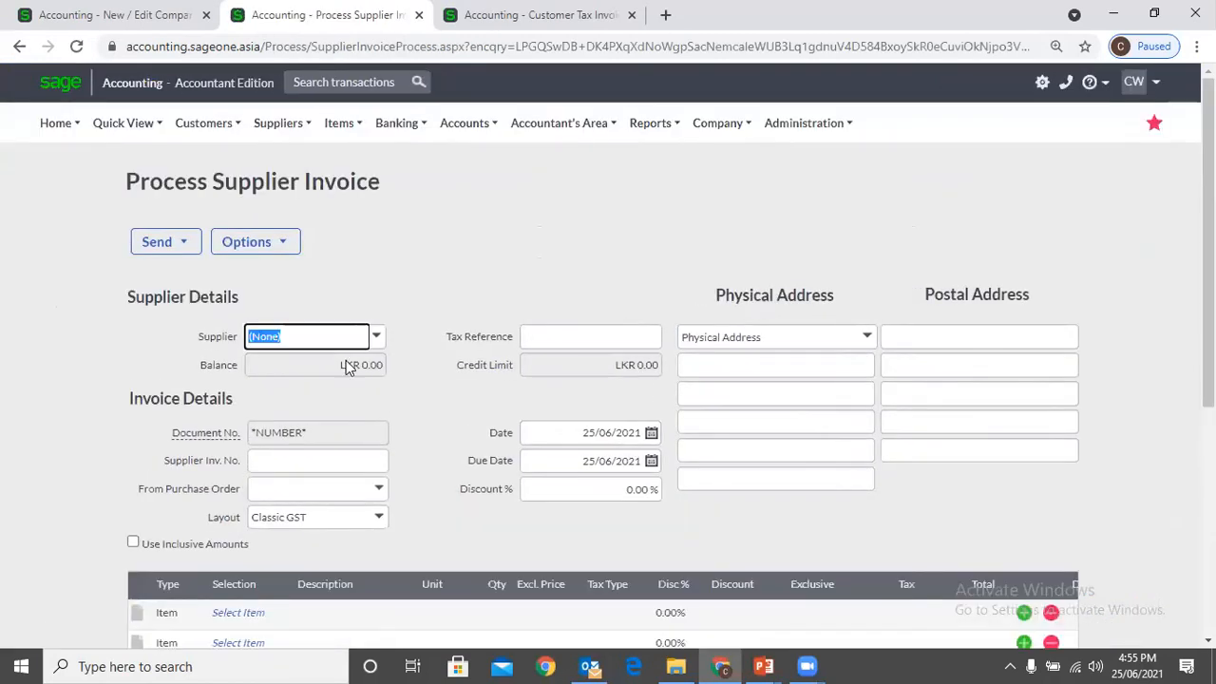
text(P)
click(348, 368)
click(330, 462)
text(PW001)
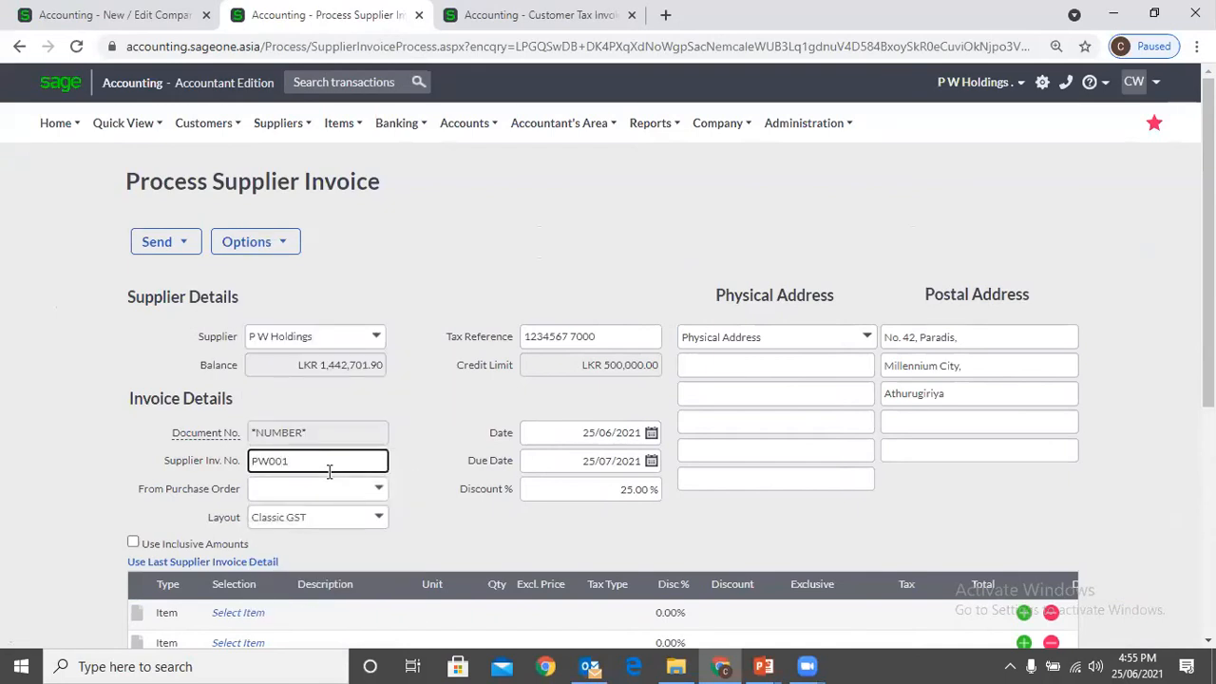
click(238, 613)
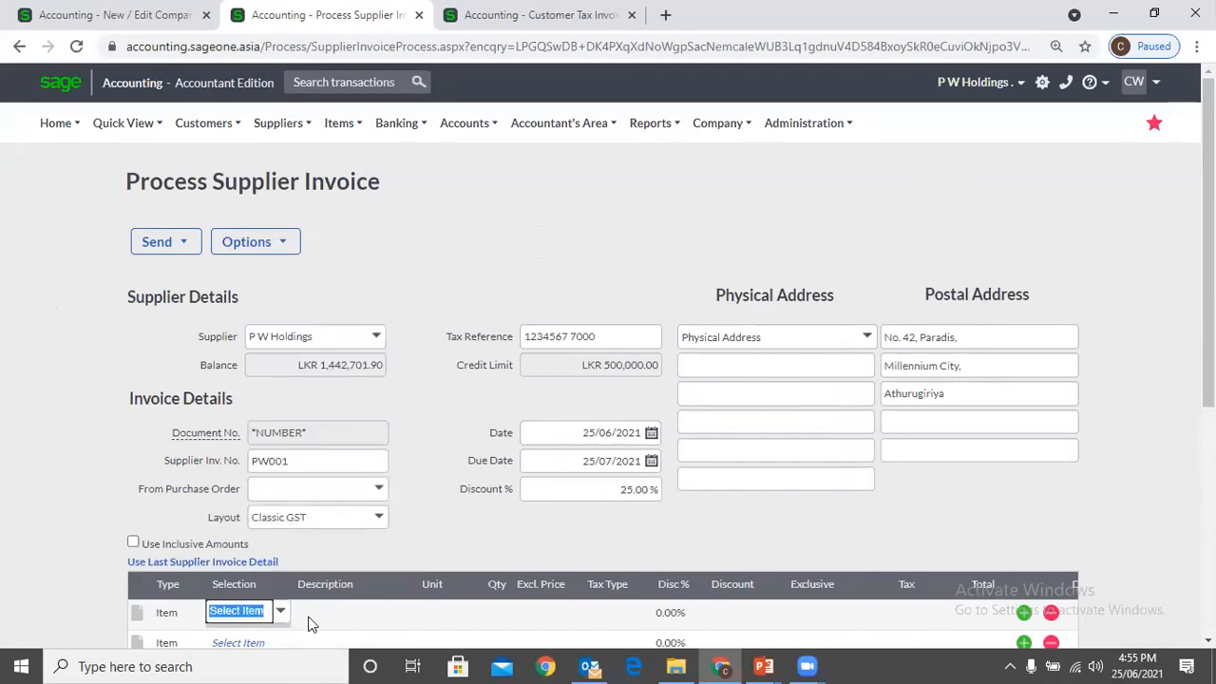
click(279, 613)
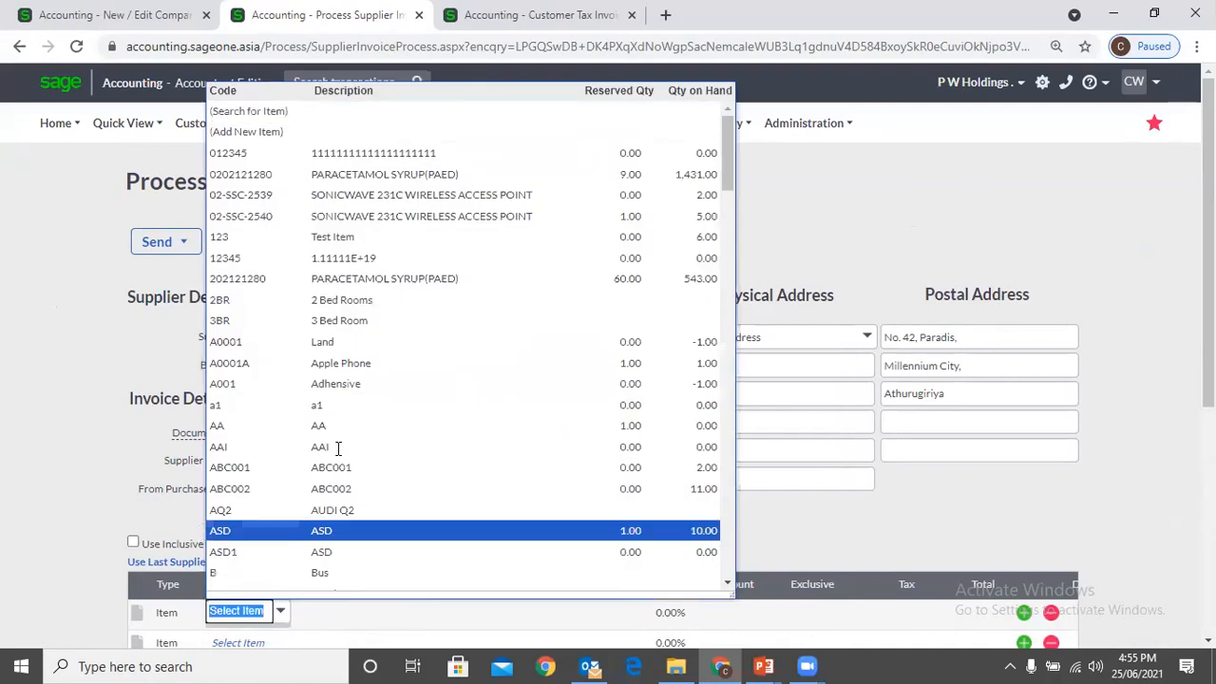
click(360, 180)
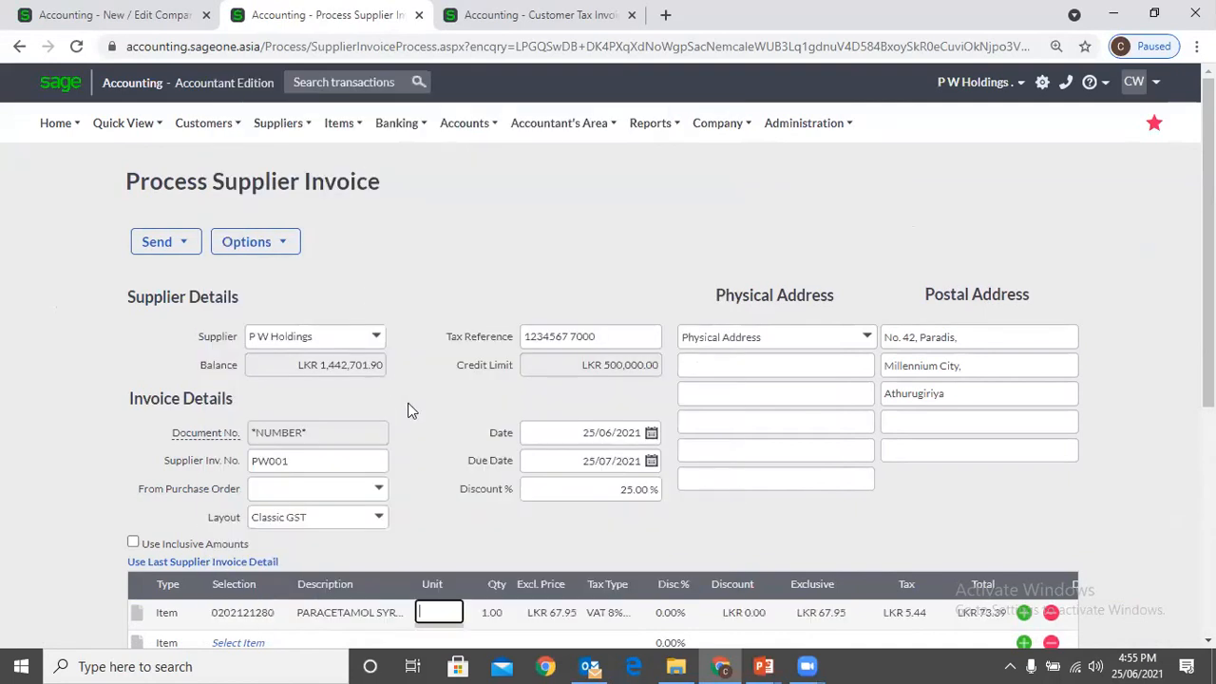
Try saving the second PW001 supplier invoice past the credit limit, and decline to continue with the duplicate invoice number
scroll(402, 393, down, 3)
click(437, 635)
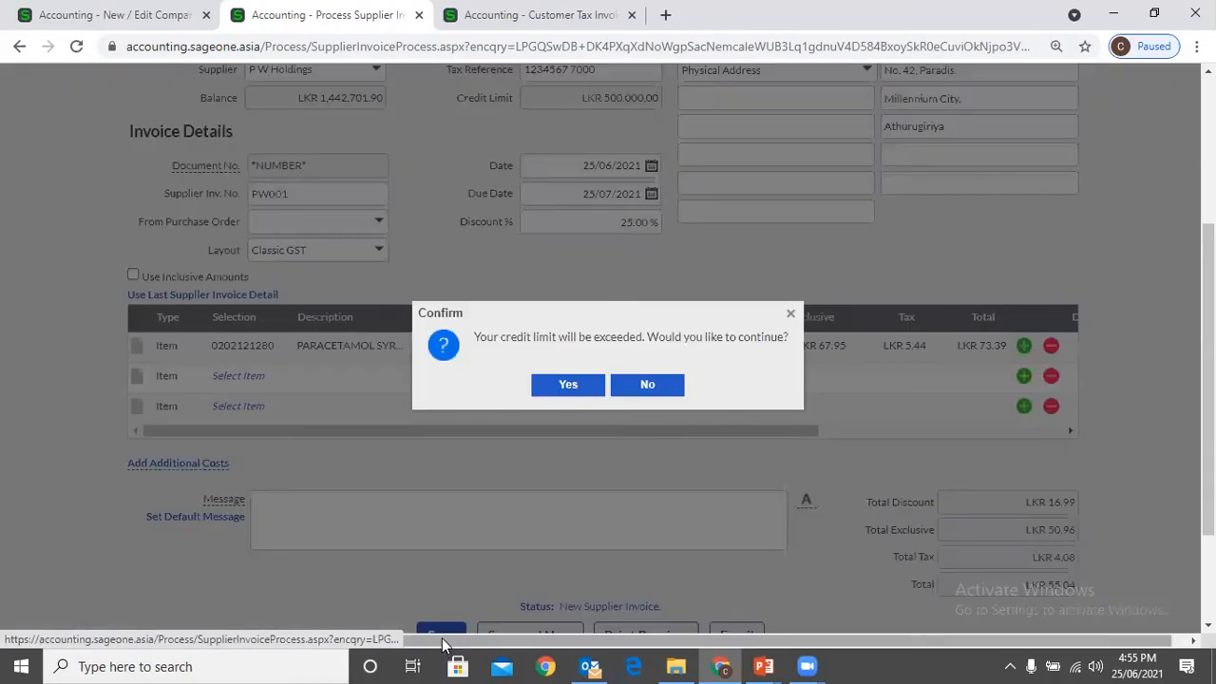
click(562, 385)
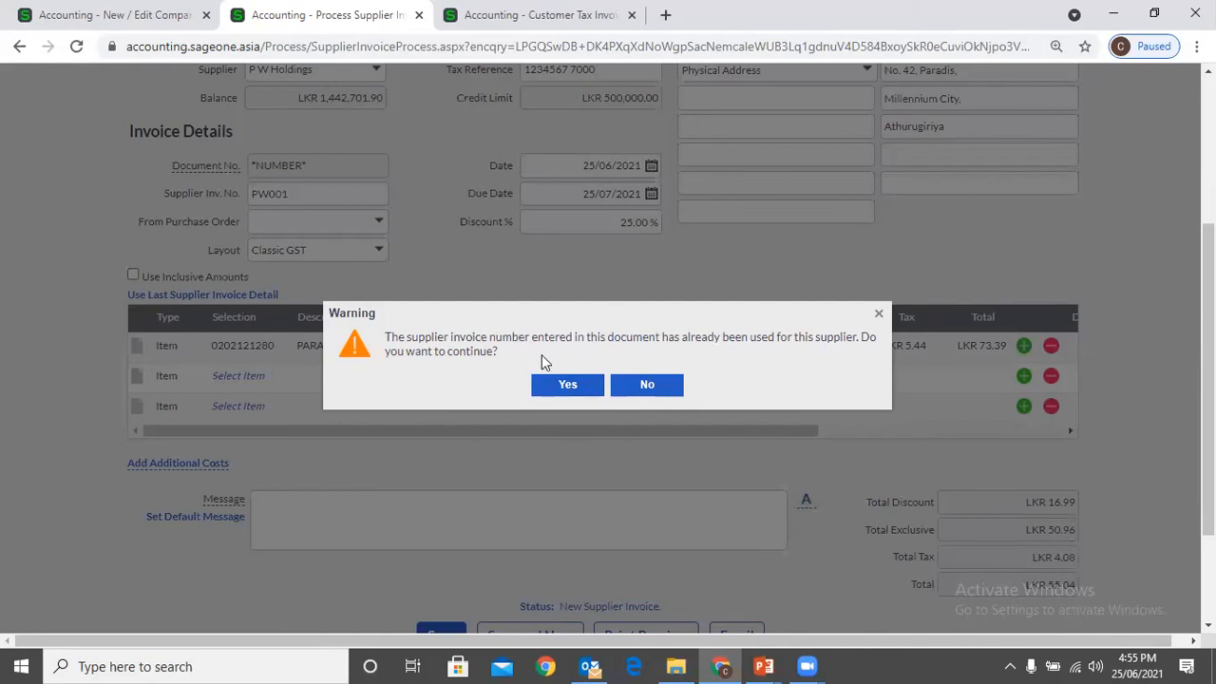
click(646, 385)
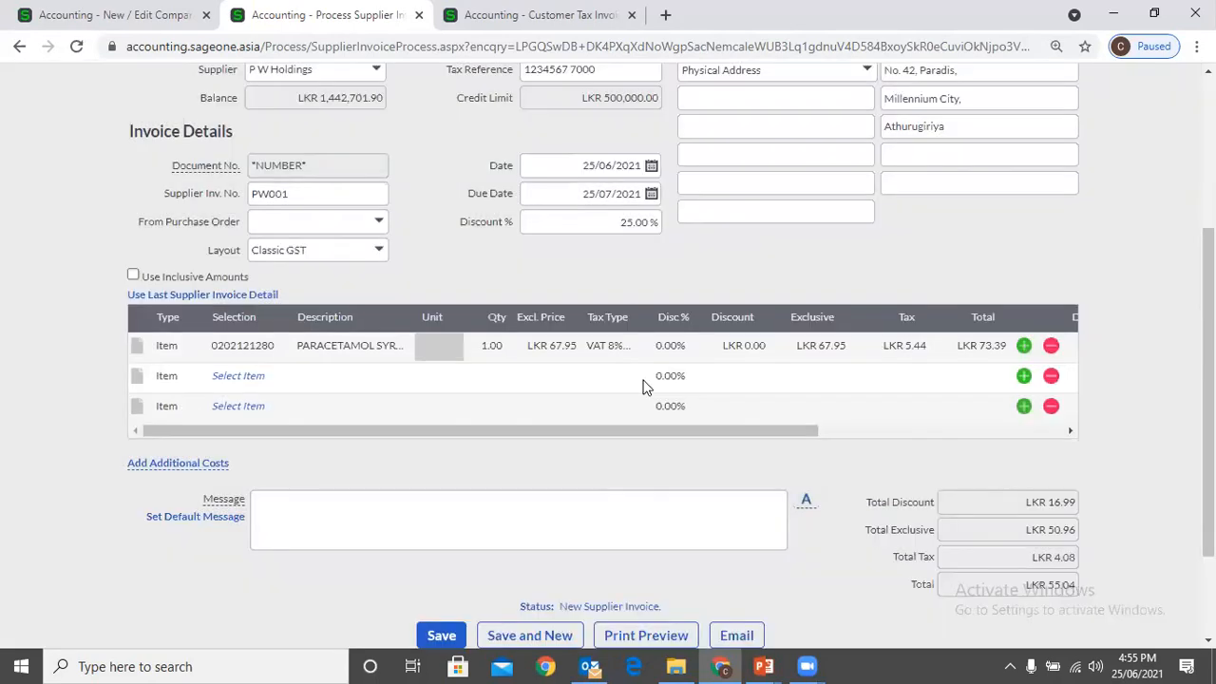
Change the supplier invoice number to PW002, and check the duplicate and inactive-account options in Customer and Supplier Settings
double_click(302, 194)
text(PW002)
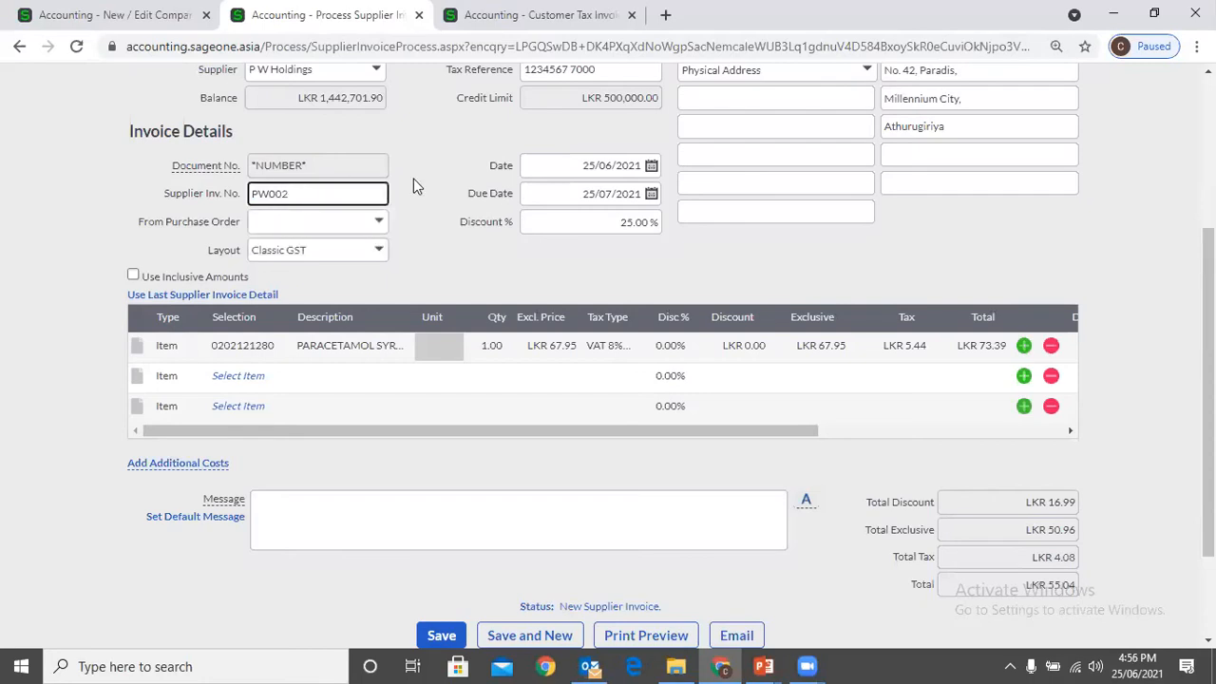
click(124, 15)
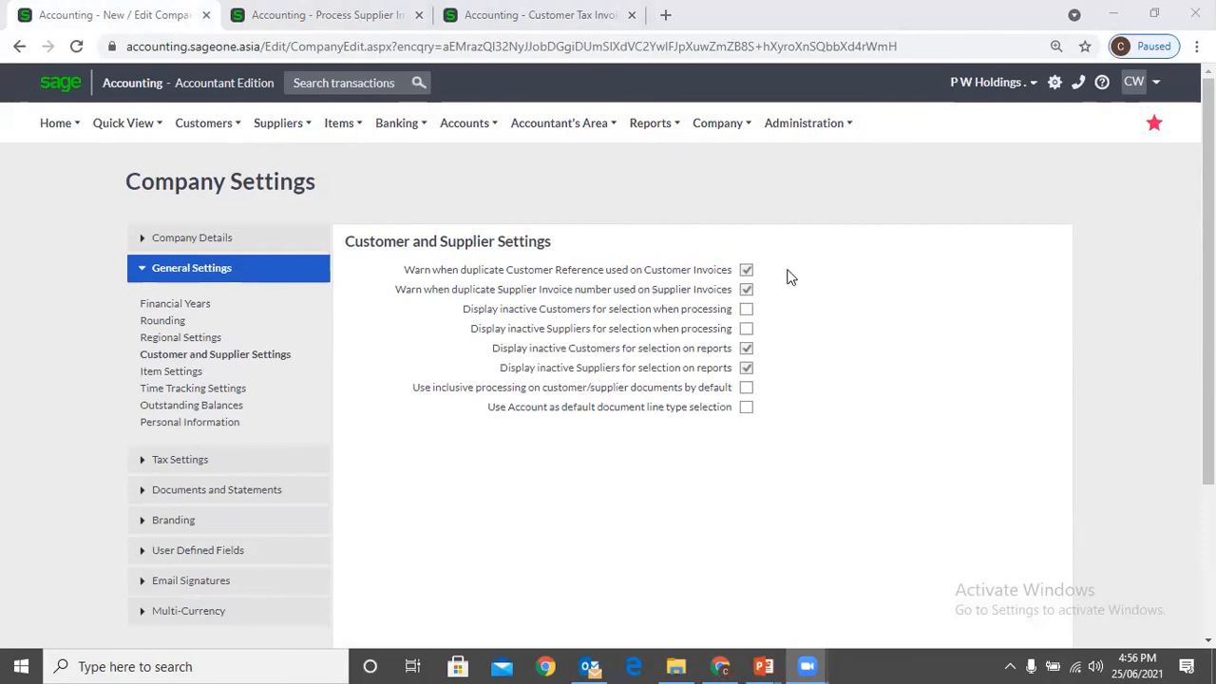
mouse_move(806, 660)
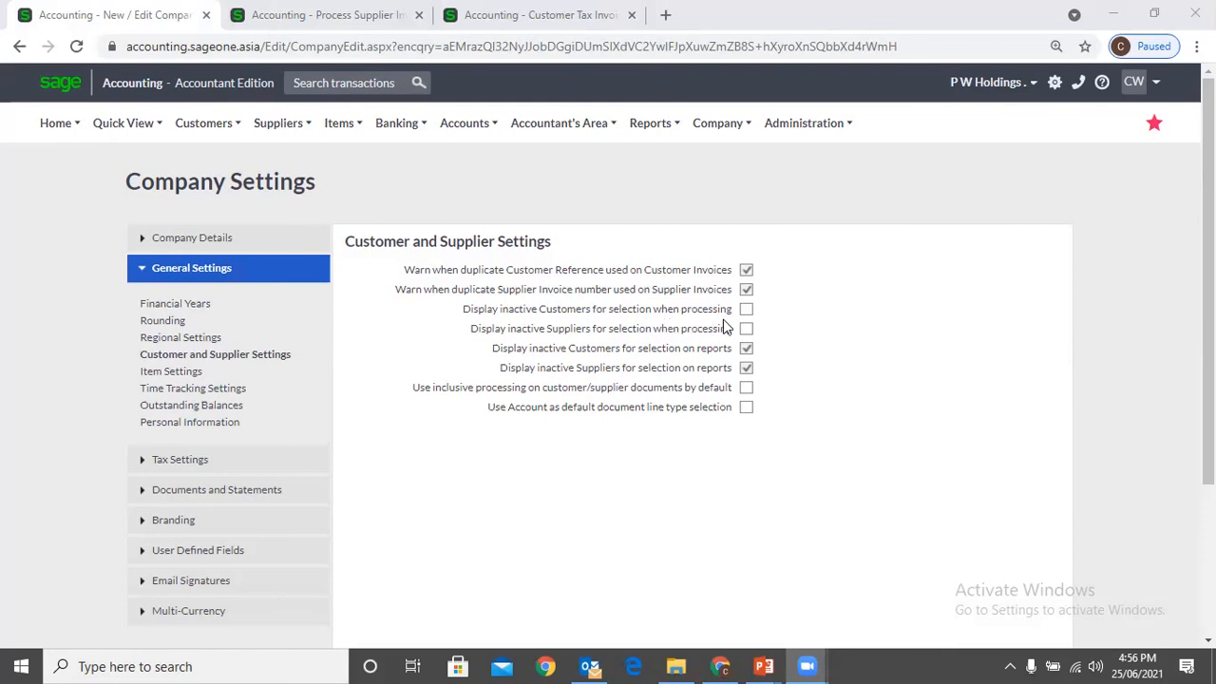
Leave the unsaved supplier invoice, discarding its changes, and open a blank new customer record
click(326, 26)
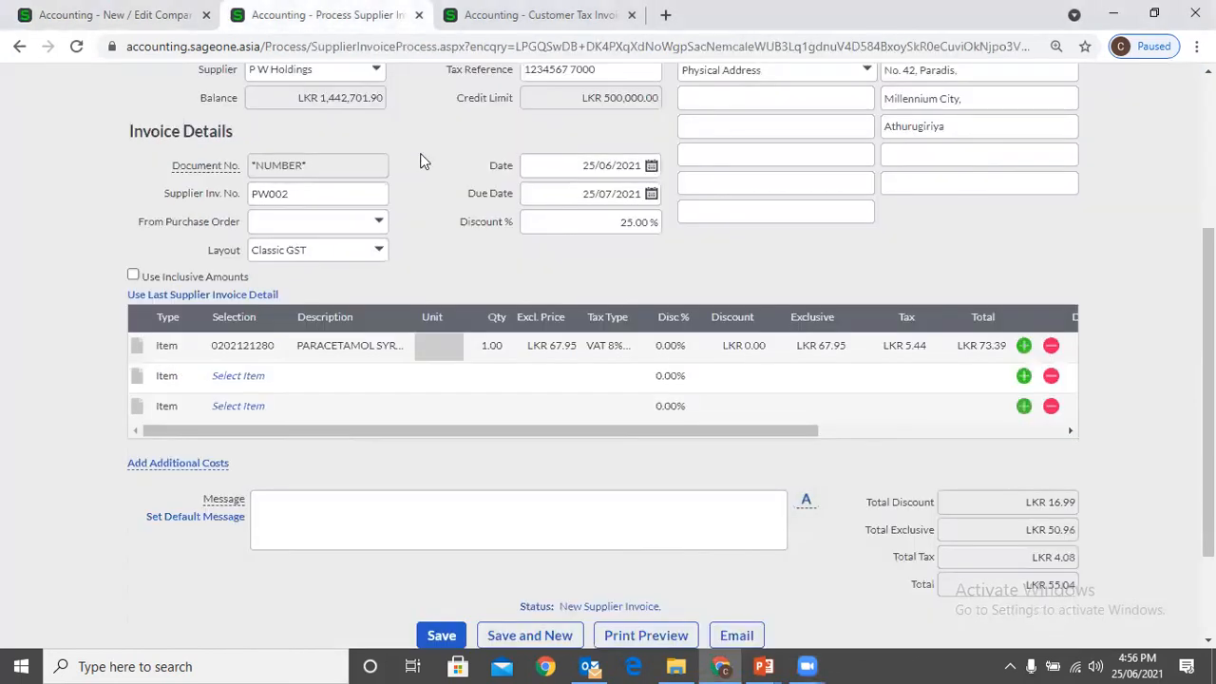
scroll(422, 162, up, 3)
mouse_move(199, 128)
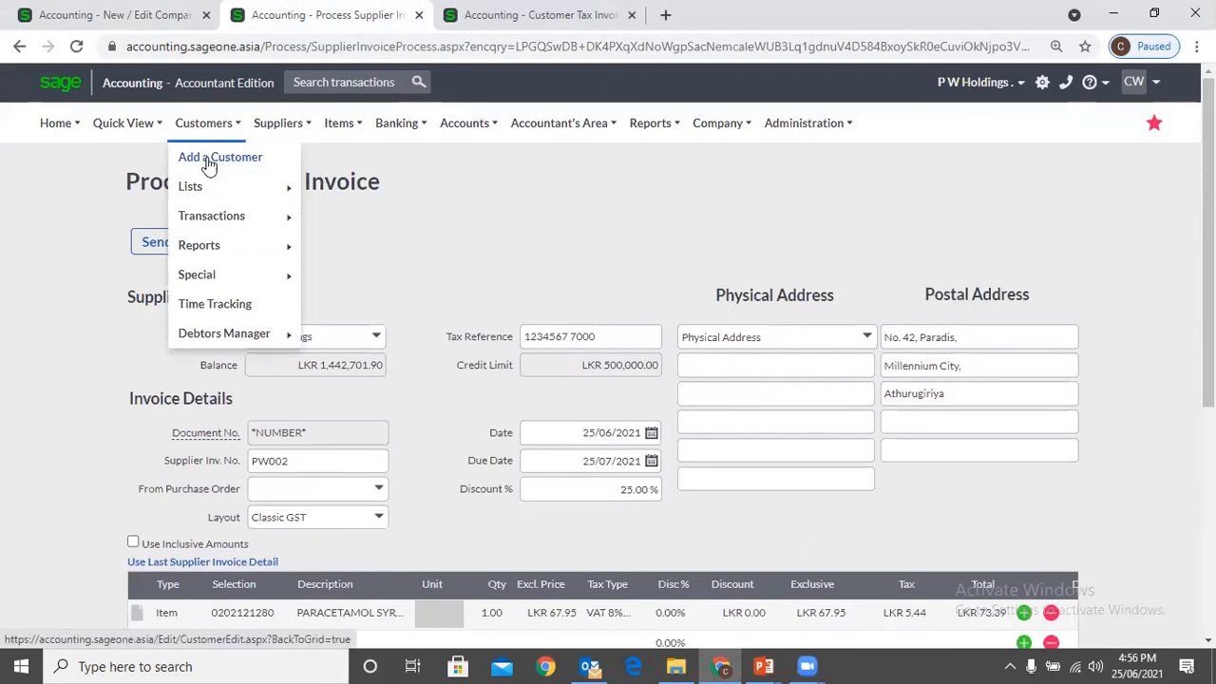
click(209, 162)
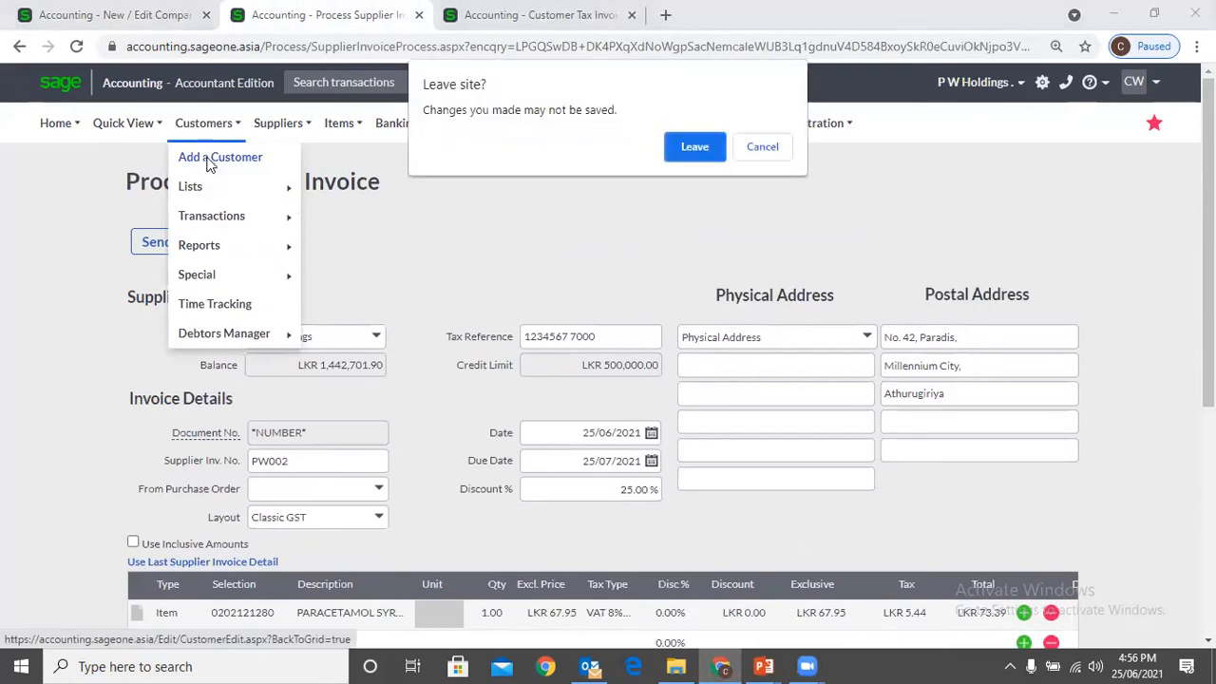
click(676, 145)
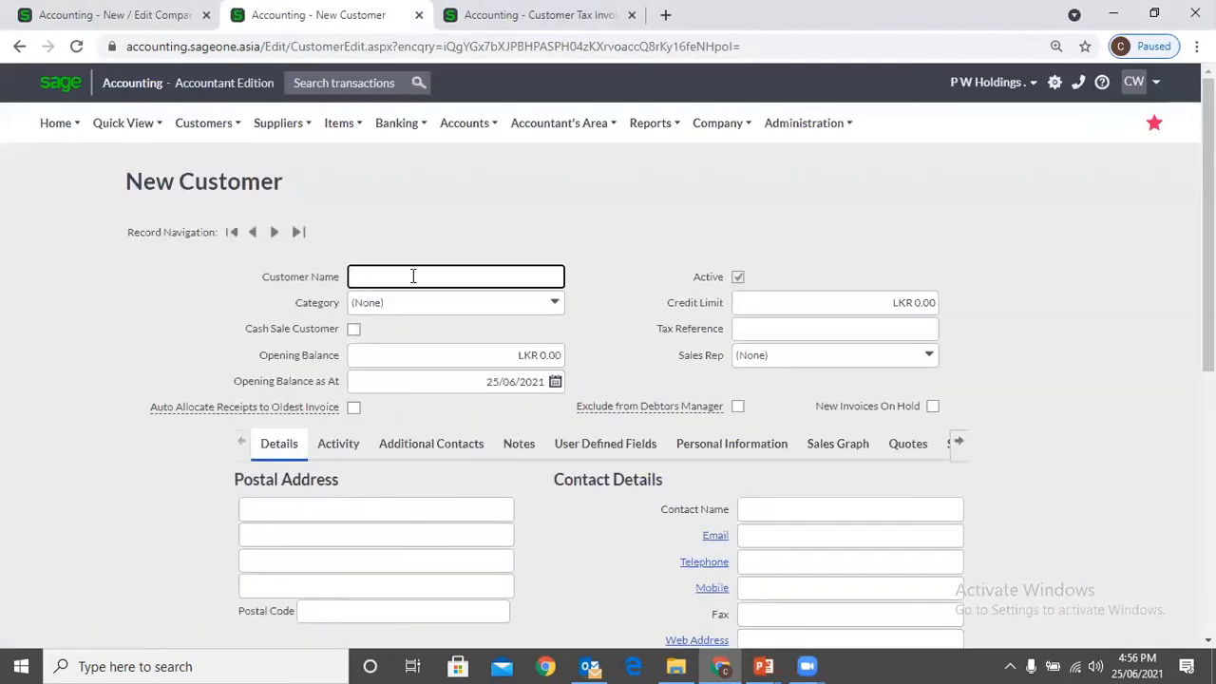
Look through the blank New Customer form, and return to the company's Customer and Supplier Settings
scroll(413, 275, down, 1)
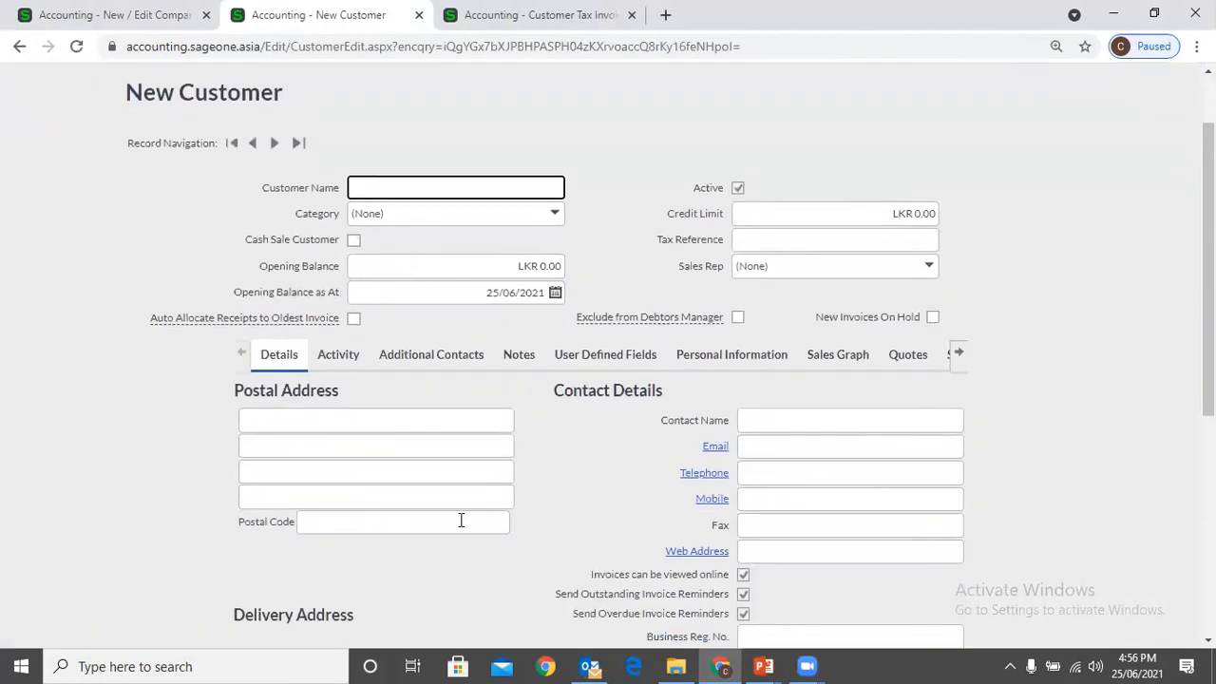
scroll(585, 422, down, 3)
scroll(586, 427, down, 2)
scroll(579, 423, up, 6)
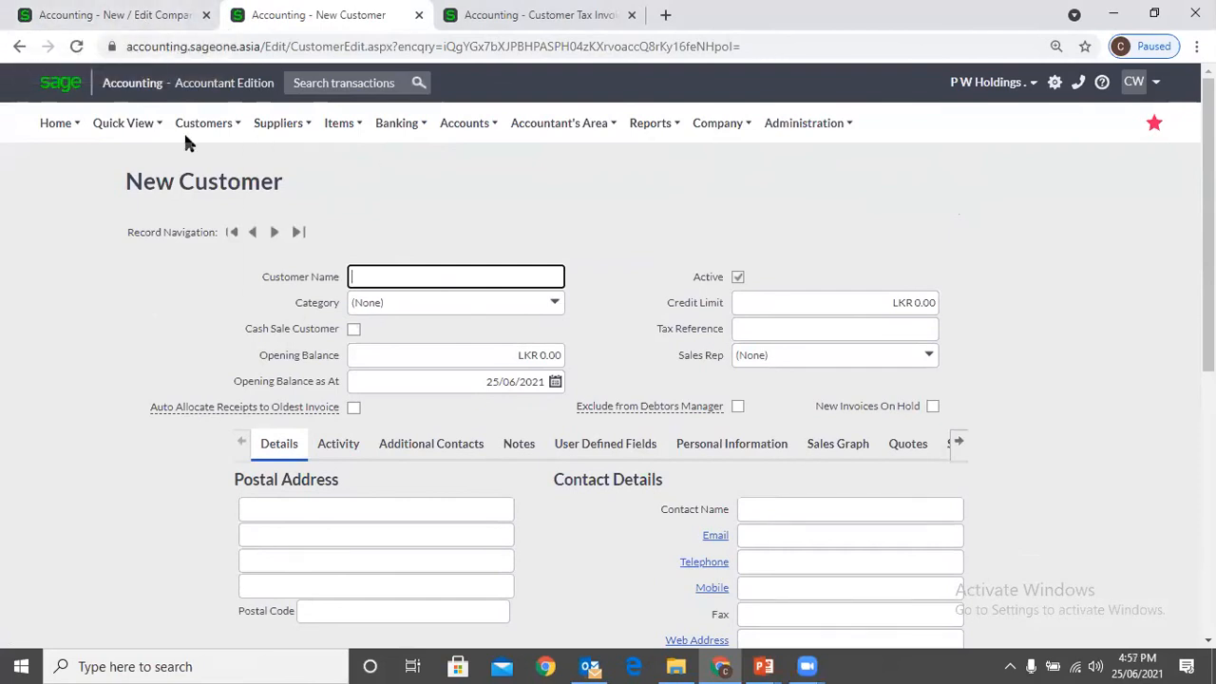
click(84, 9)
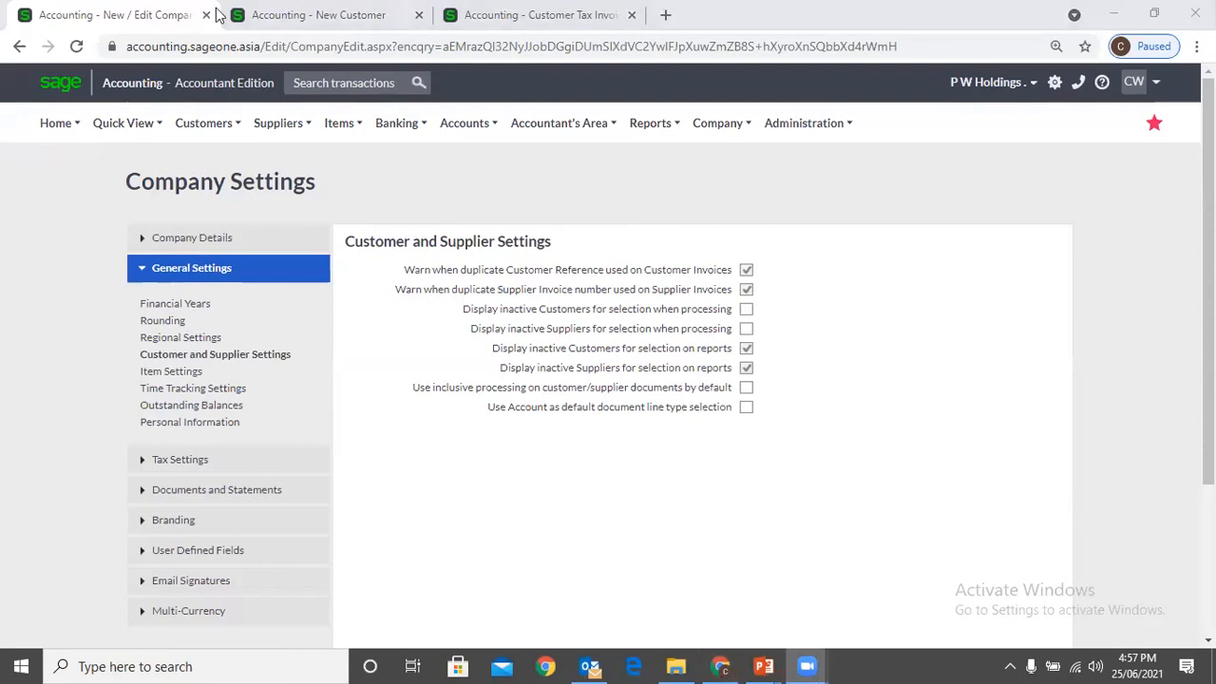
Open customer A 01's record for editing from the list of customers
click(285, 14)
mouse_move(207, 128)
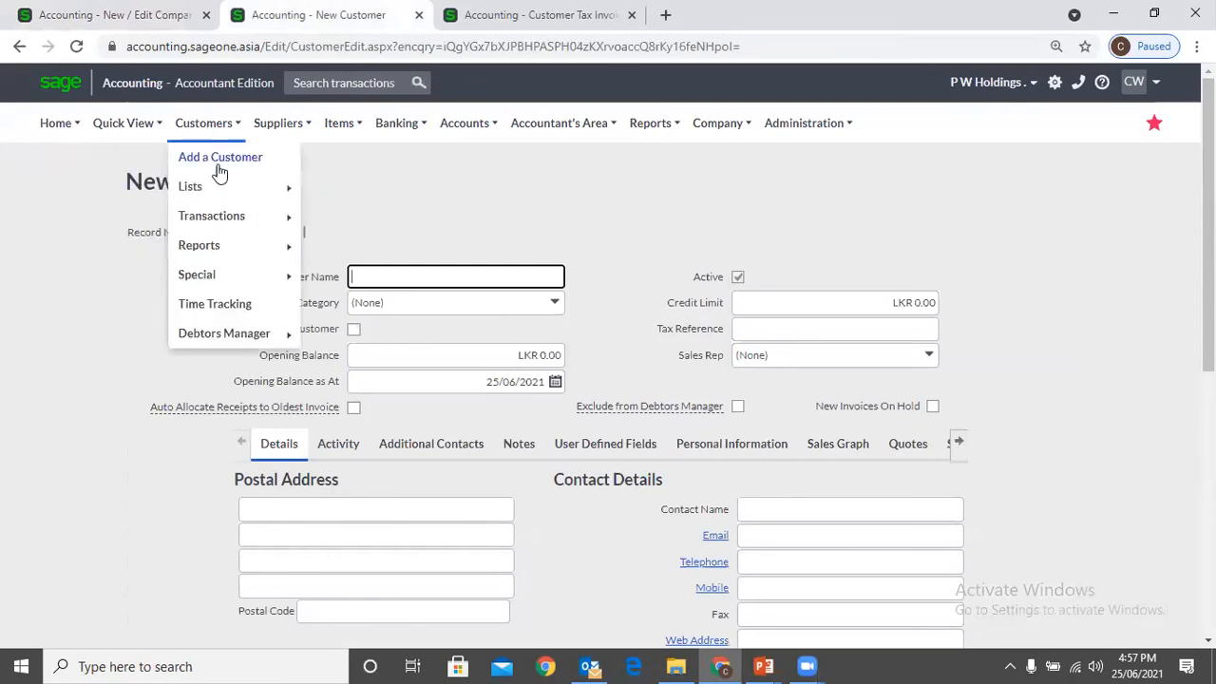
mouse_move(228, 187)
click(336, 183)
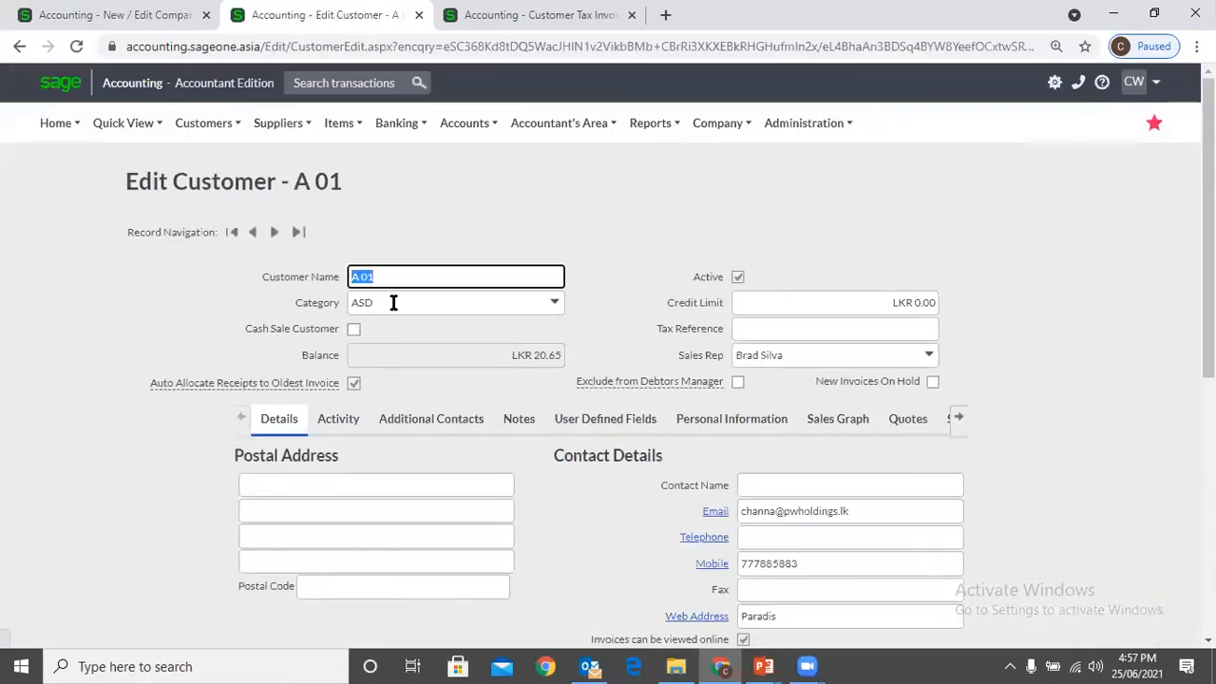
click(561, 213)
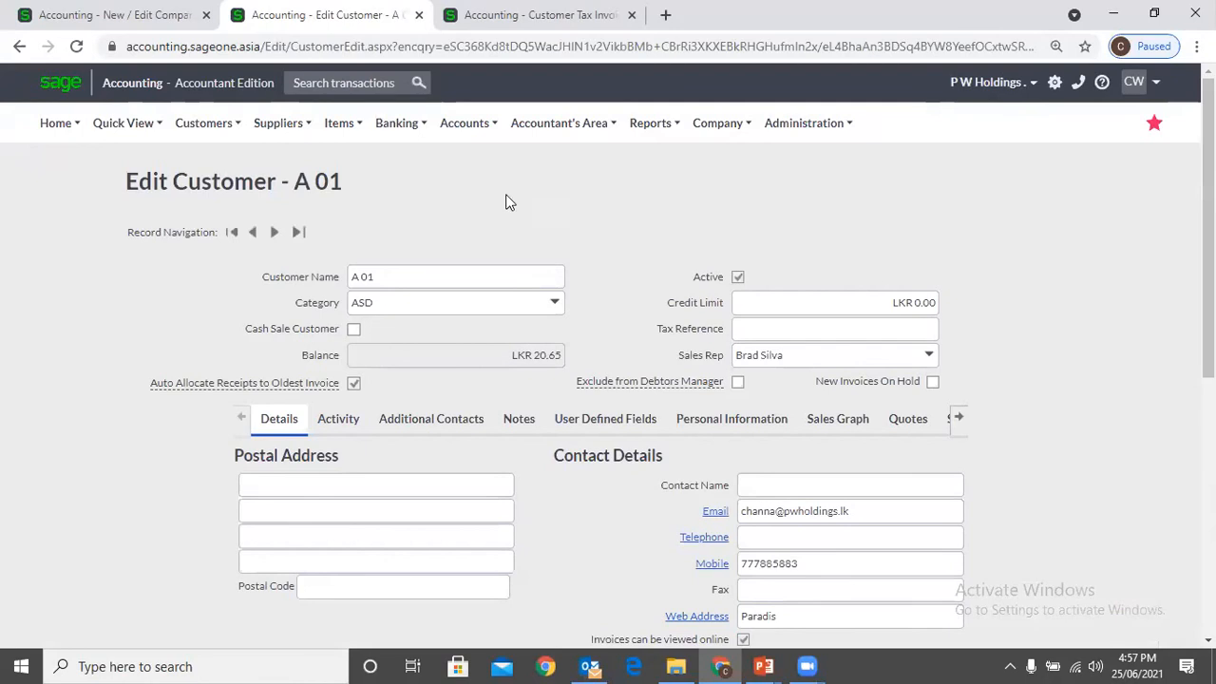
Mark customer A 01 as inactive, then save and close the record
click(120, 26)
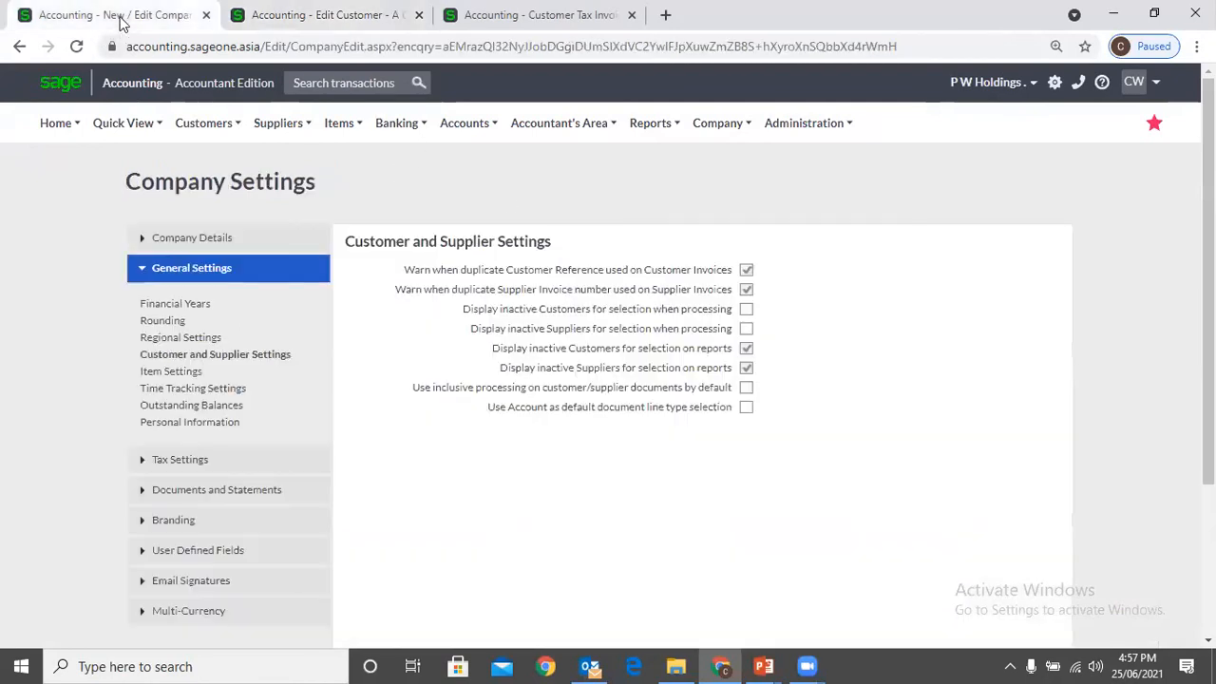
click(360, 26)
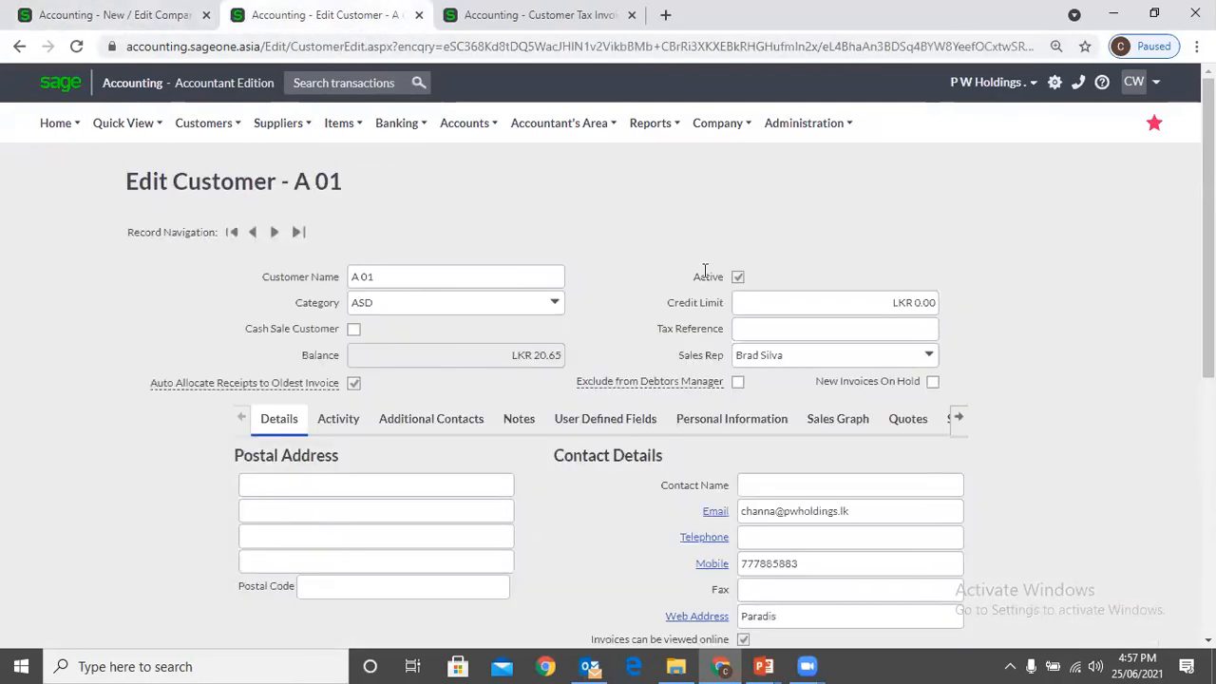
click(738, 278)
scroll(757, 281, down, 1)
scroll(633, 520, down, 5)
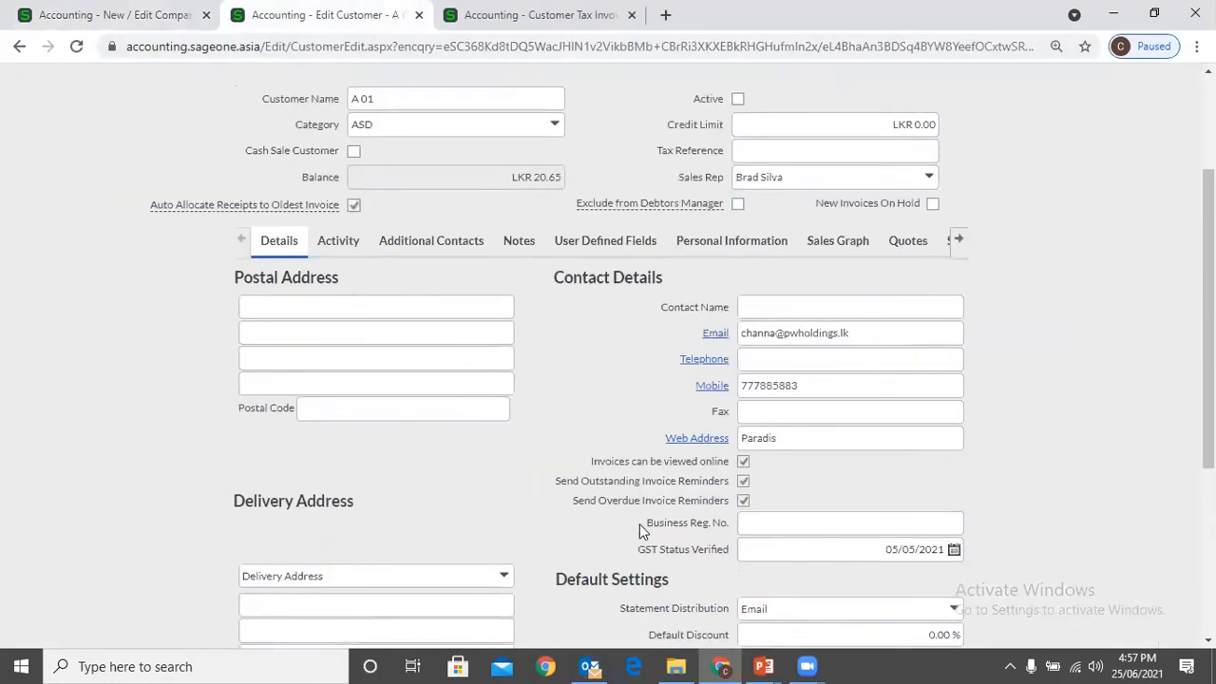
click(540, 536)
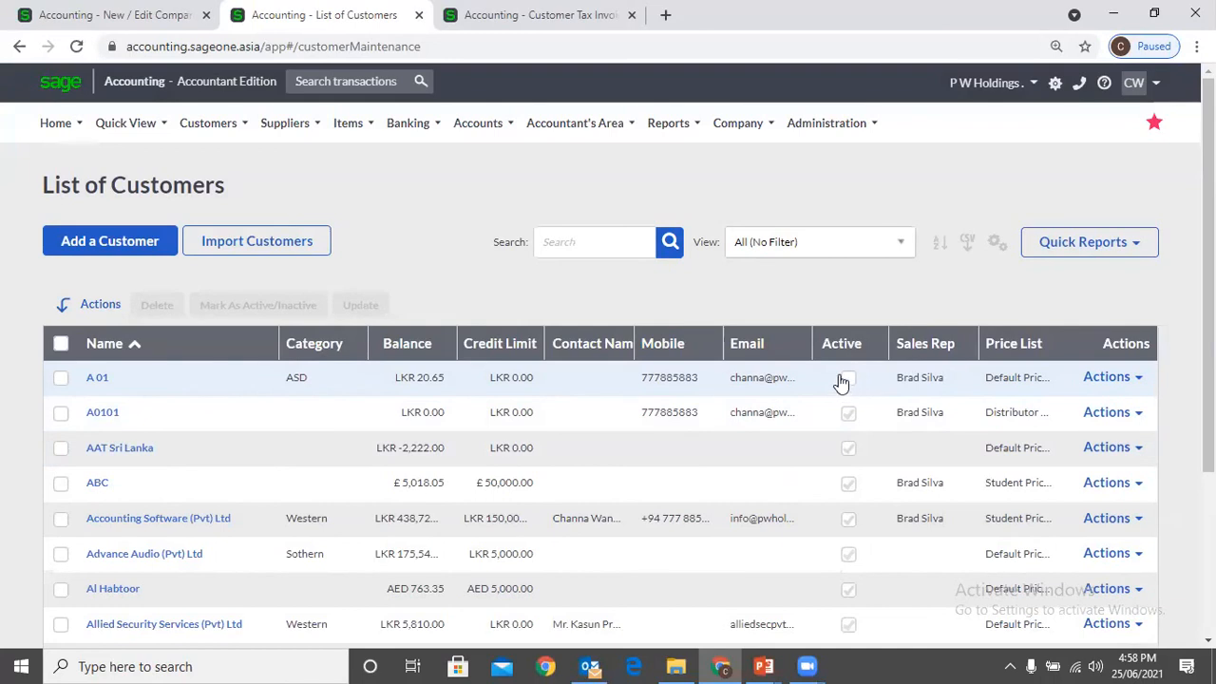
Check the inactive customer option in the company settings, then start a new customer quote and list its selectable customers
click(108, 13)
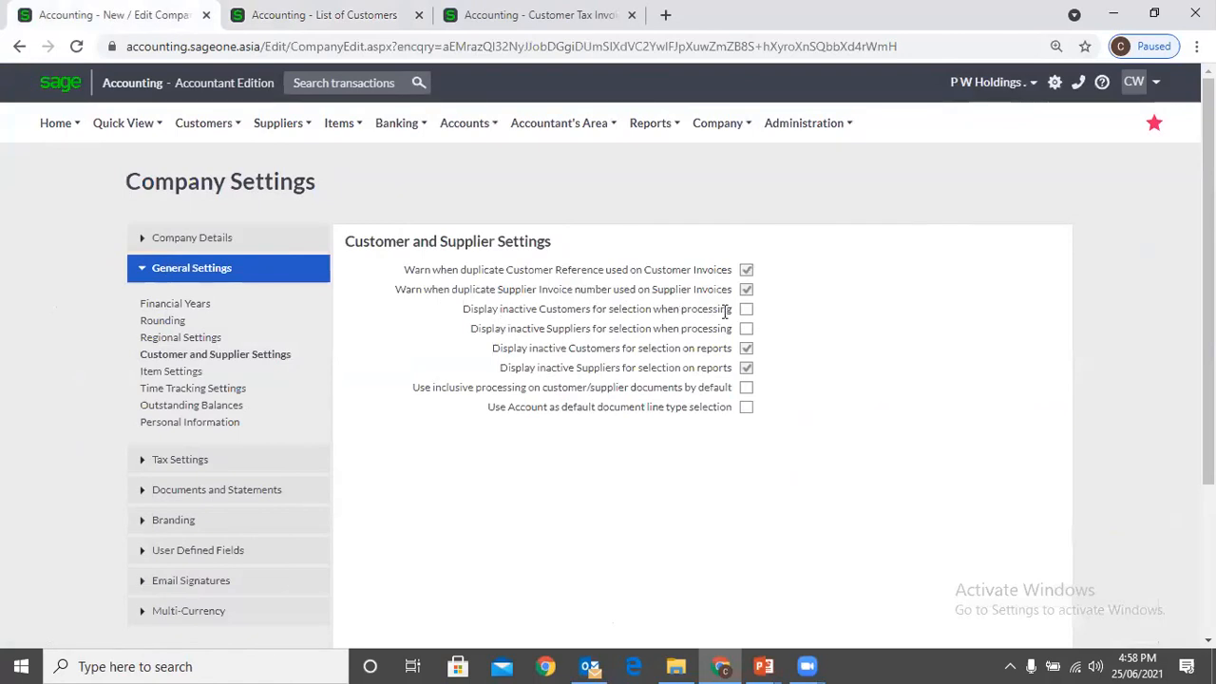
click(306, 14)
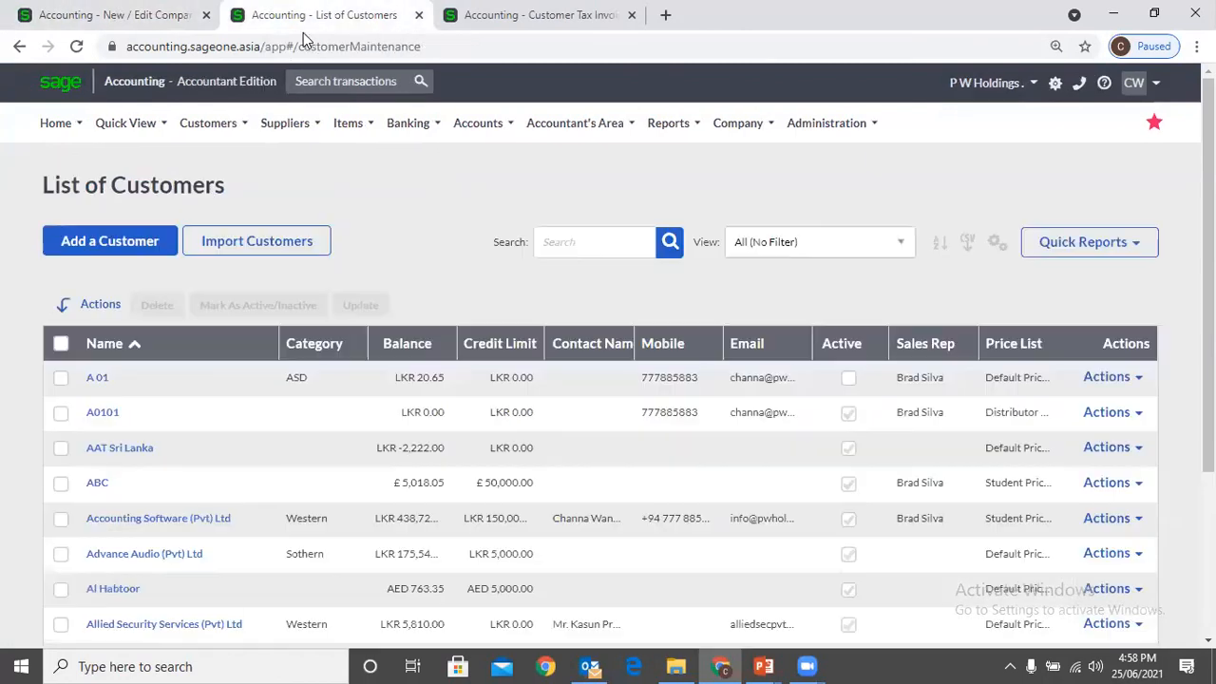
click(208, 123)
mouse_move(233, 189)
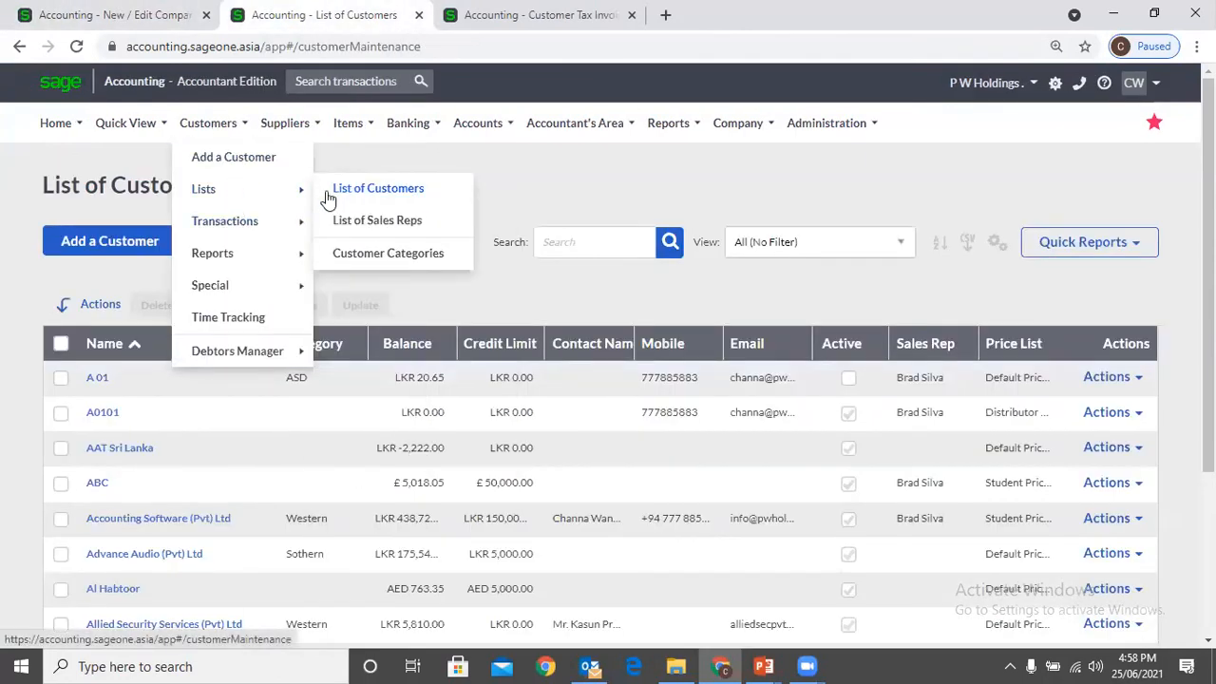
mouse_move(226, 221)
click(348, 223)
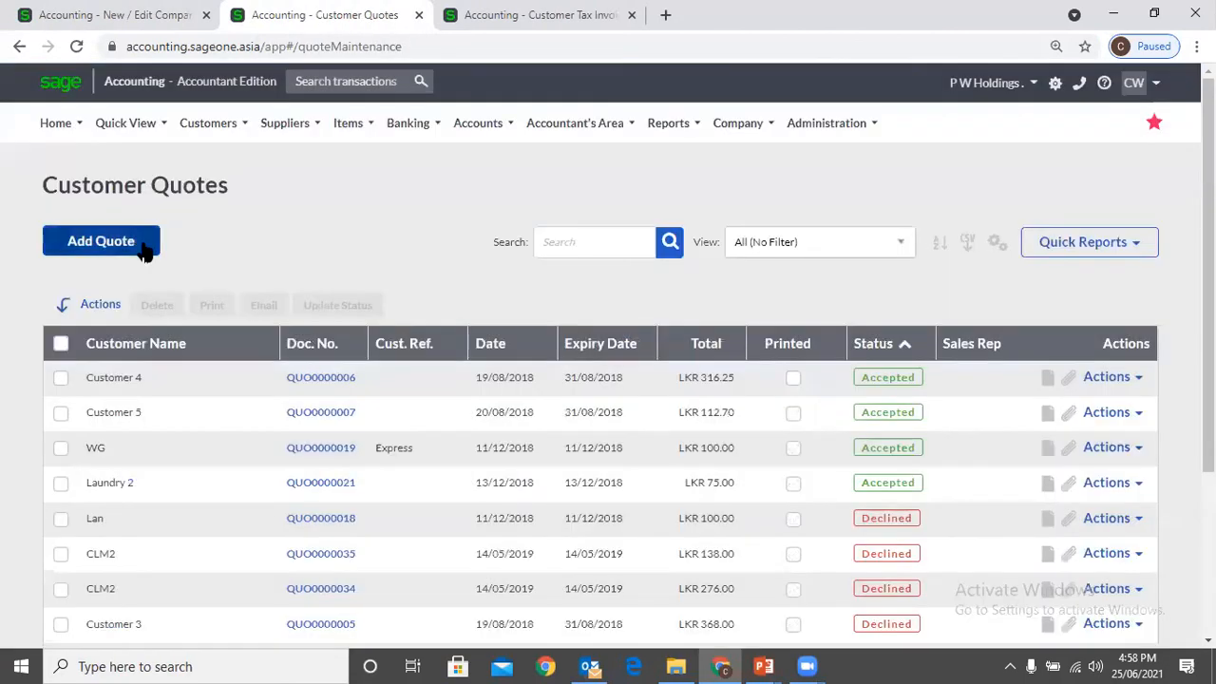
click(144, 245)
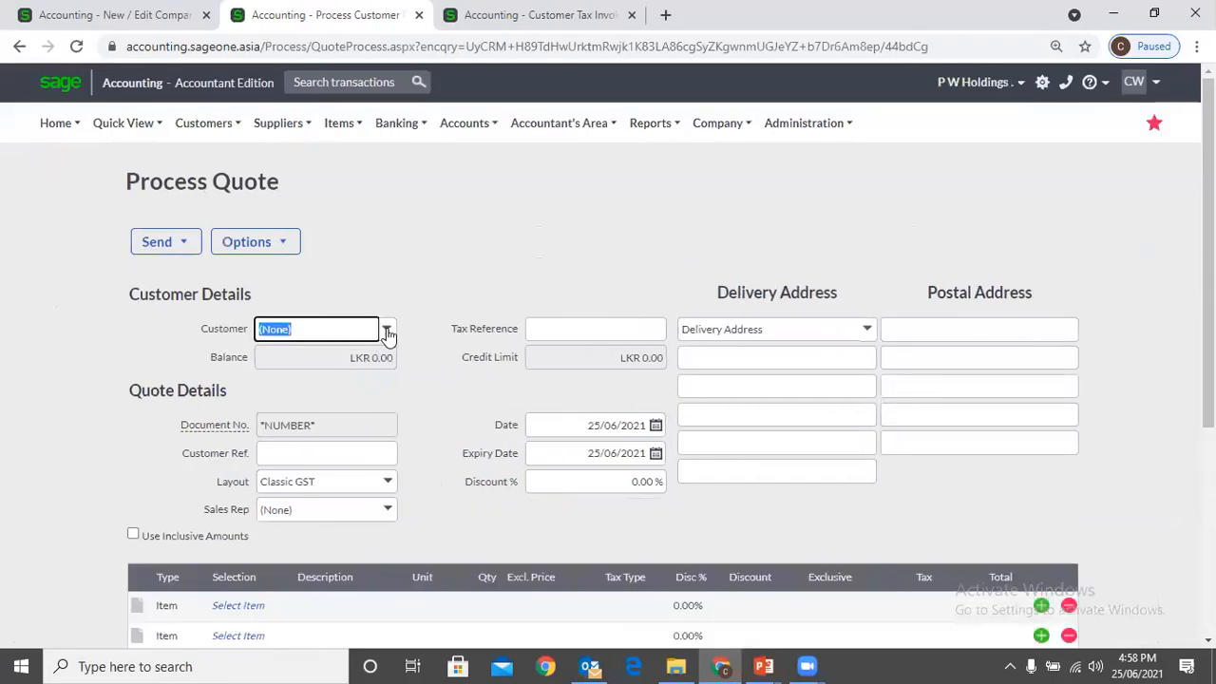
click(386, 331)
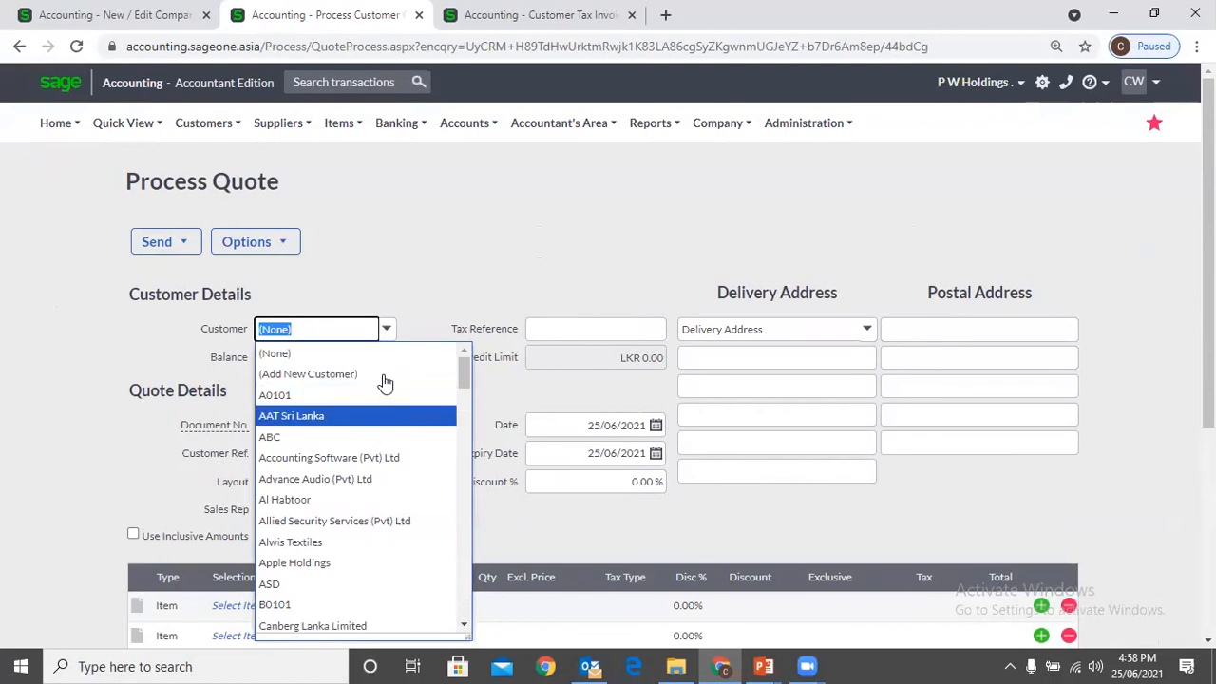
Open the list of customers alongside the quote and compare A 01's status with the quote's customer choices and the processing option
click(494, 15)
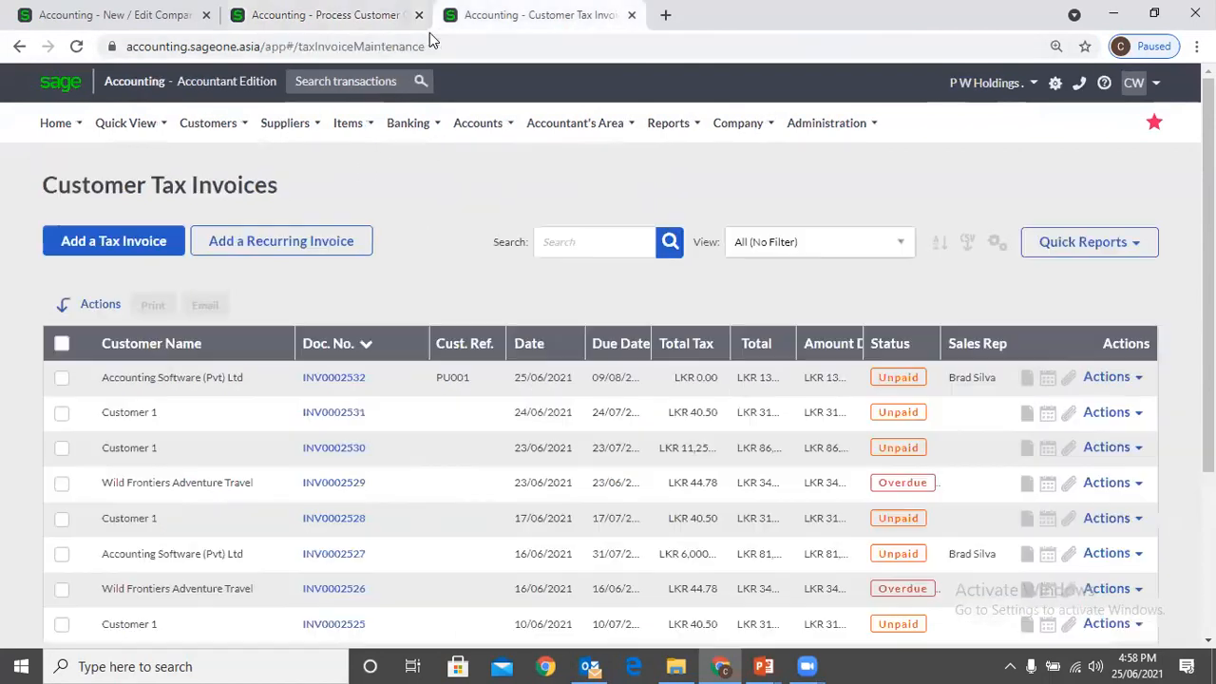
mouse_move(217, 191)
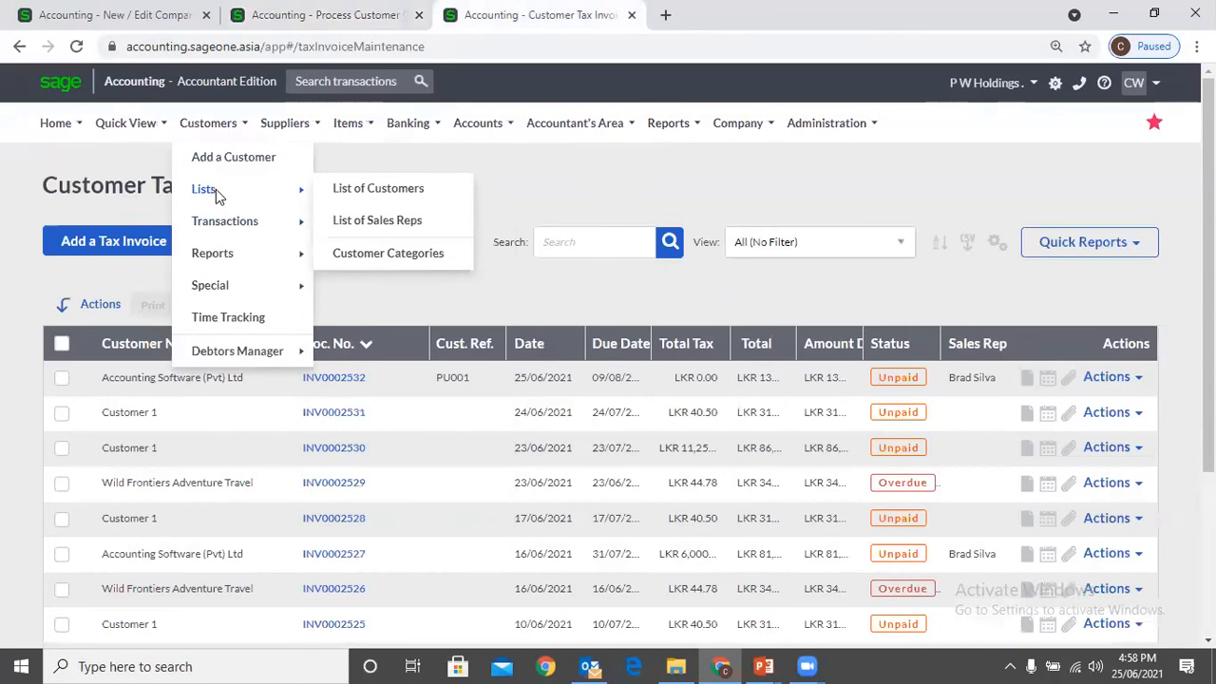
click(368, 188)
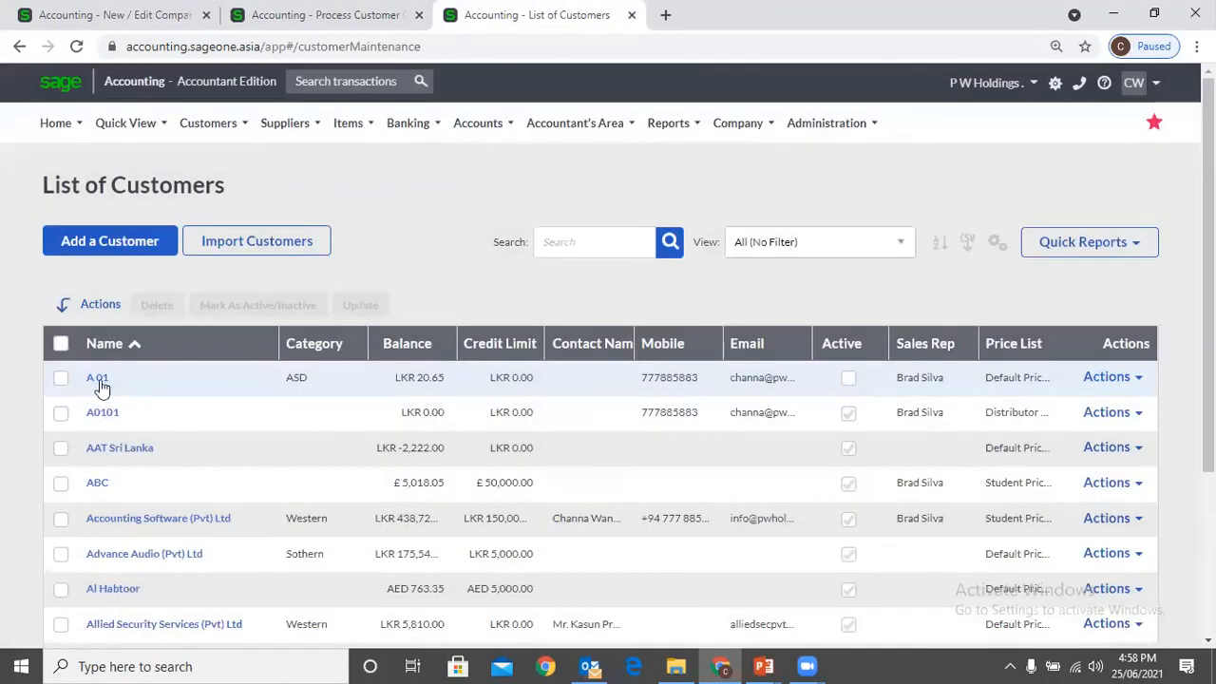
click(285, 17)
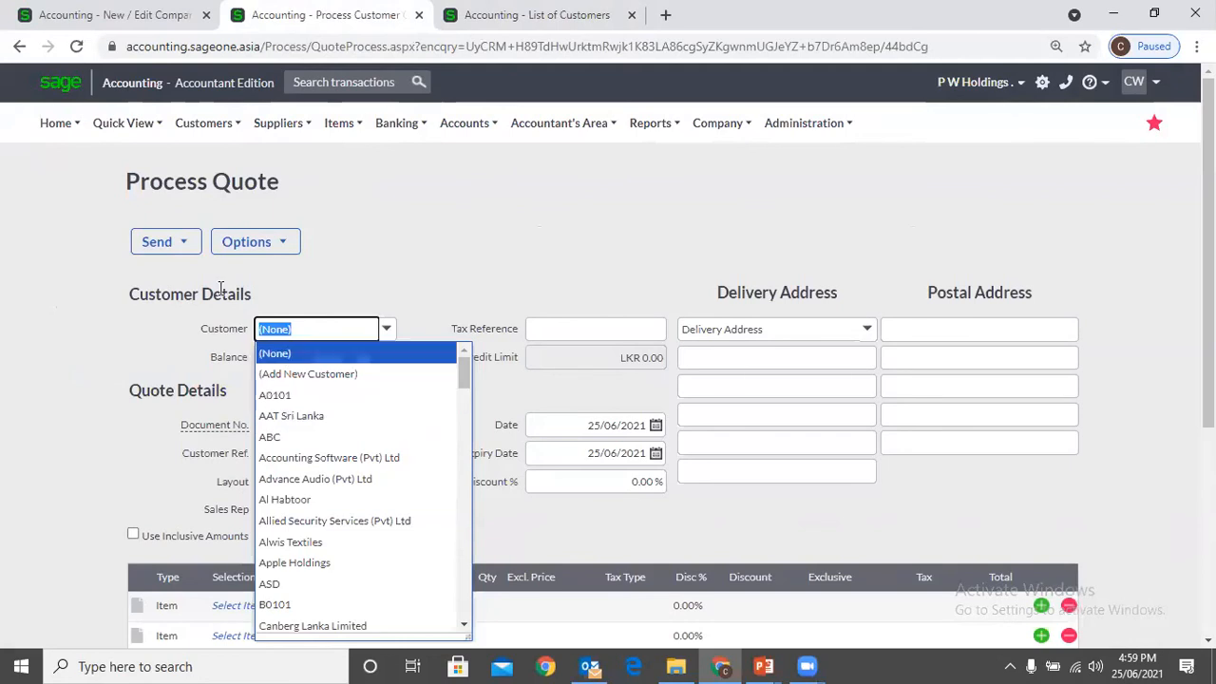
click(99, 17)
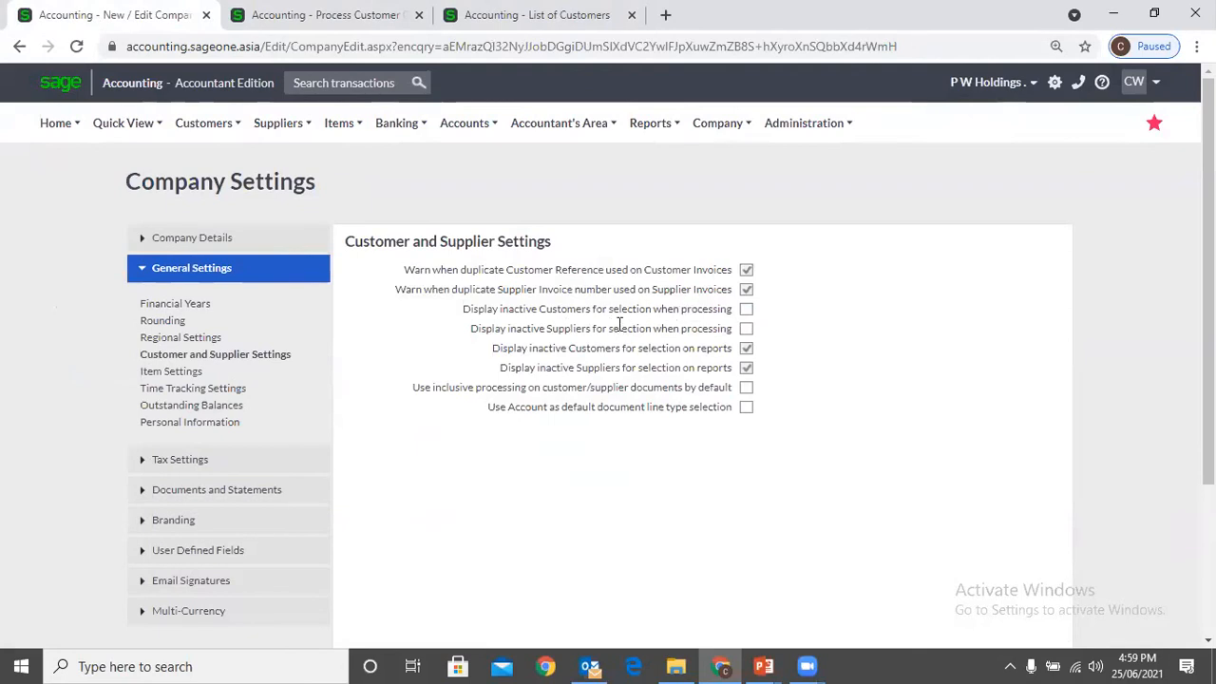
click(275, 30)
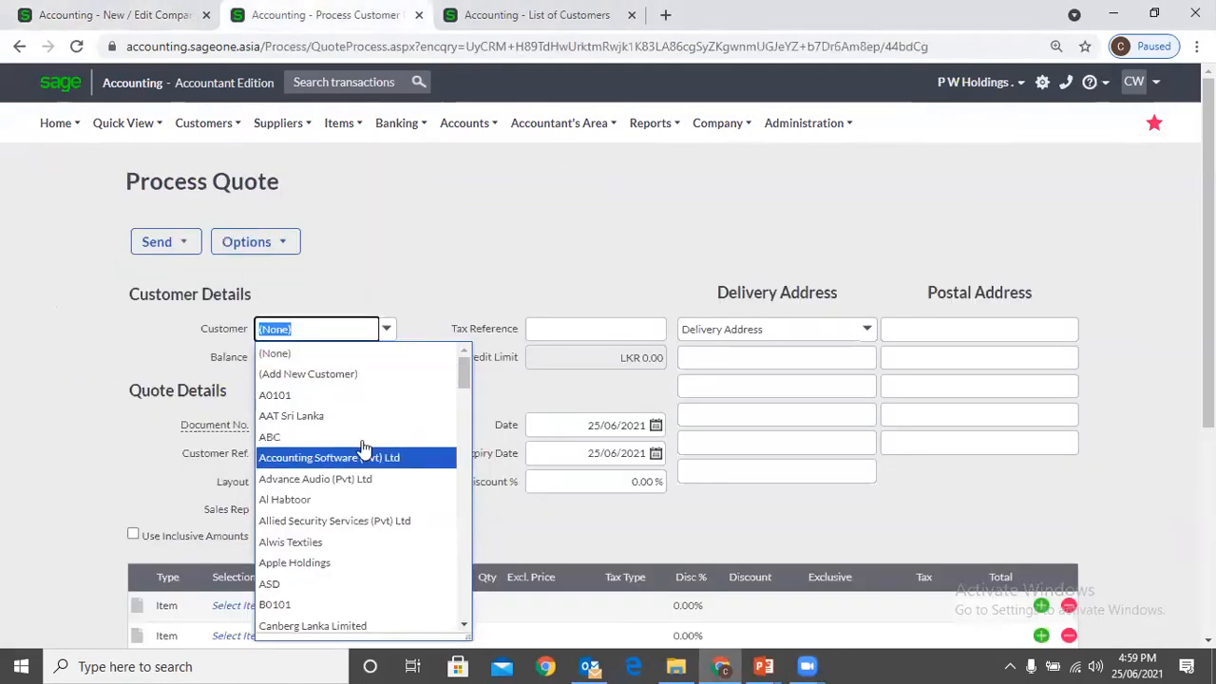
click(317, 253)
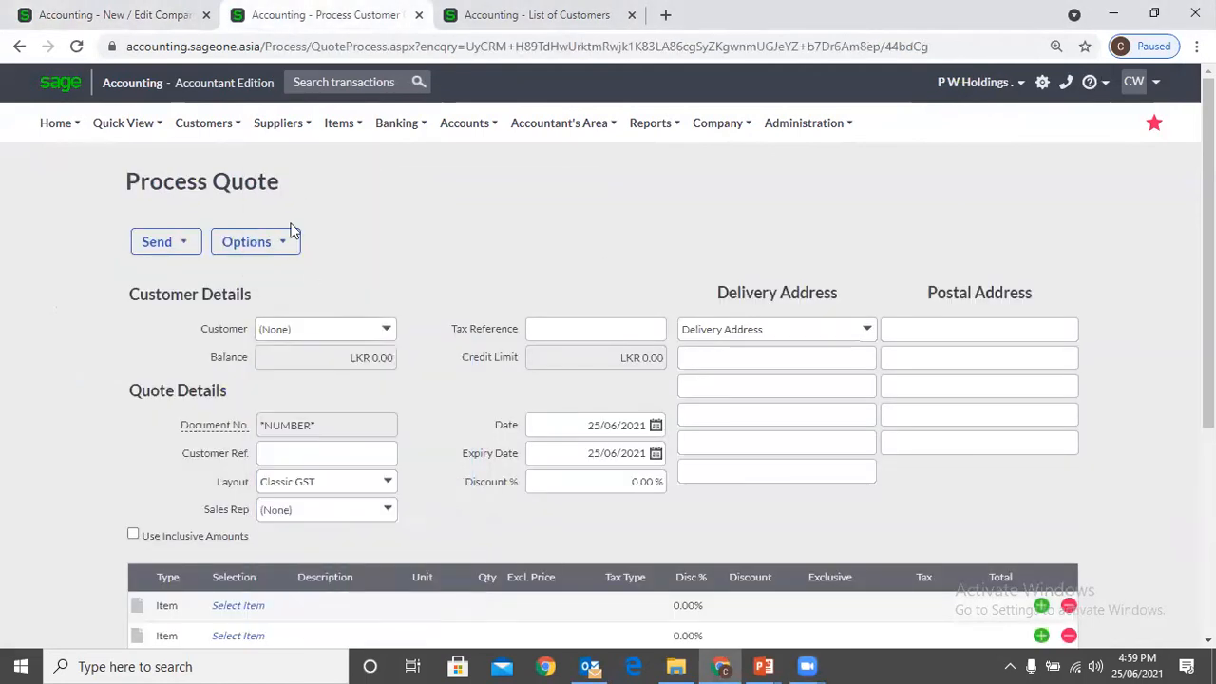
Review the Customer and Supplier Settings again, and recheck the quote's customer choices against the Active column in the customer list
click(133, 17)
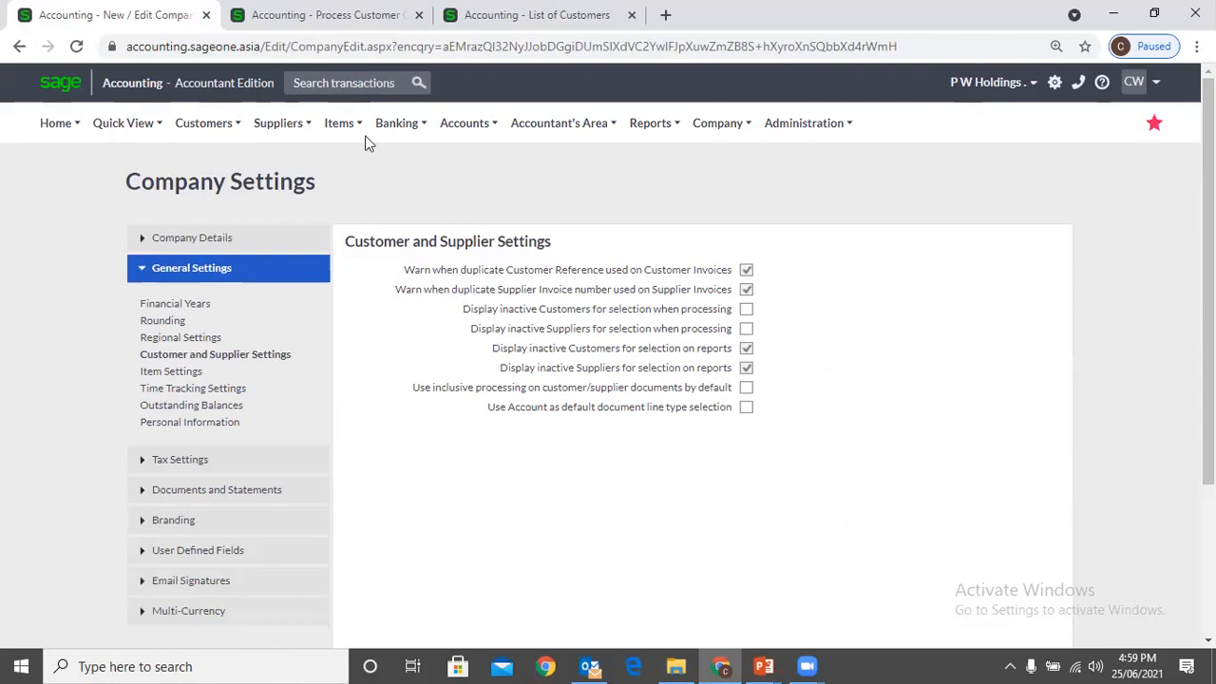
click(312, 30)
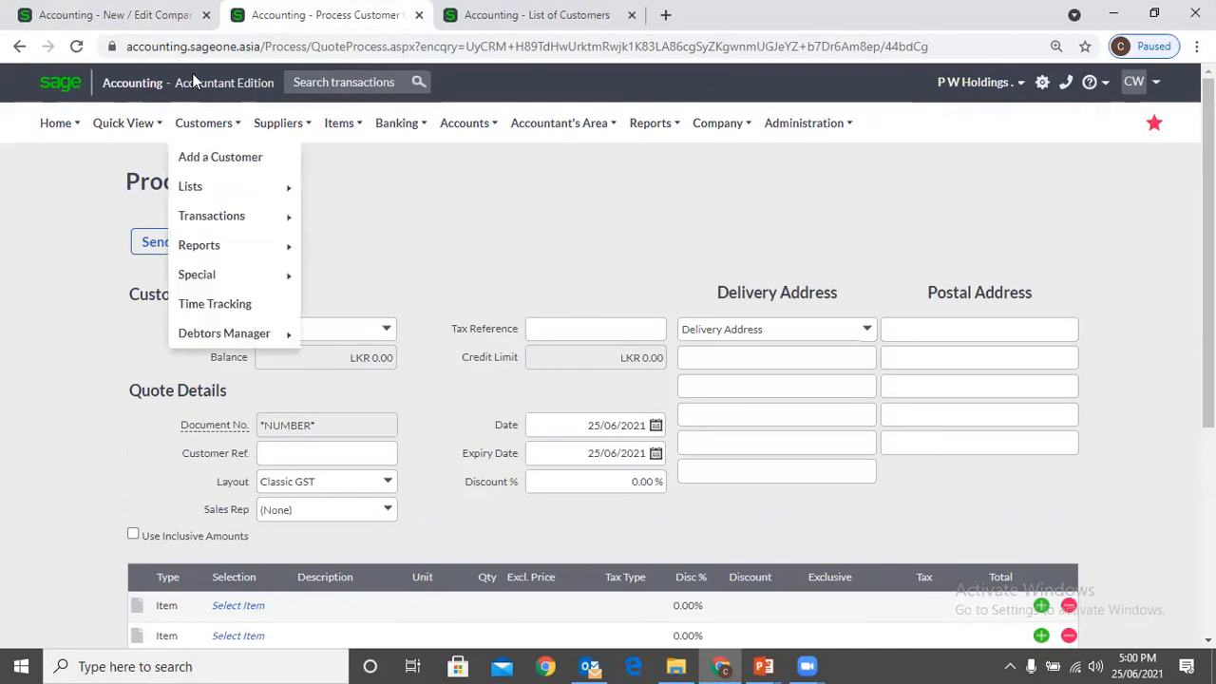
click(161, 17)
click(305, 15)
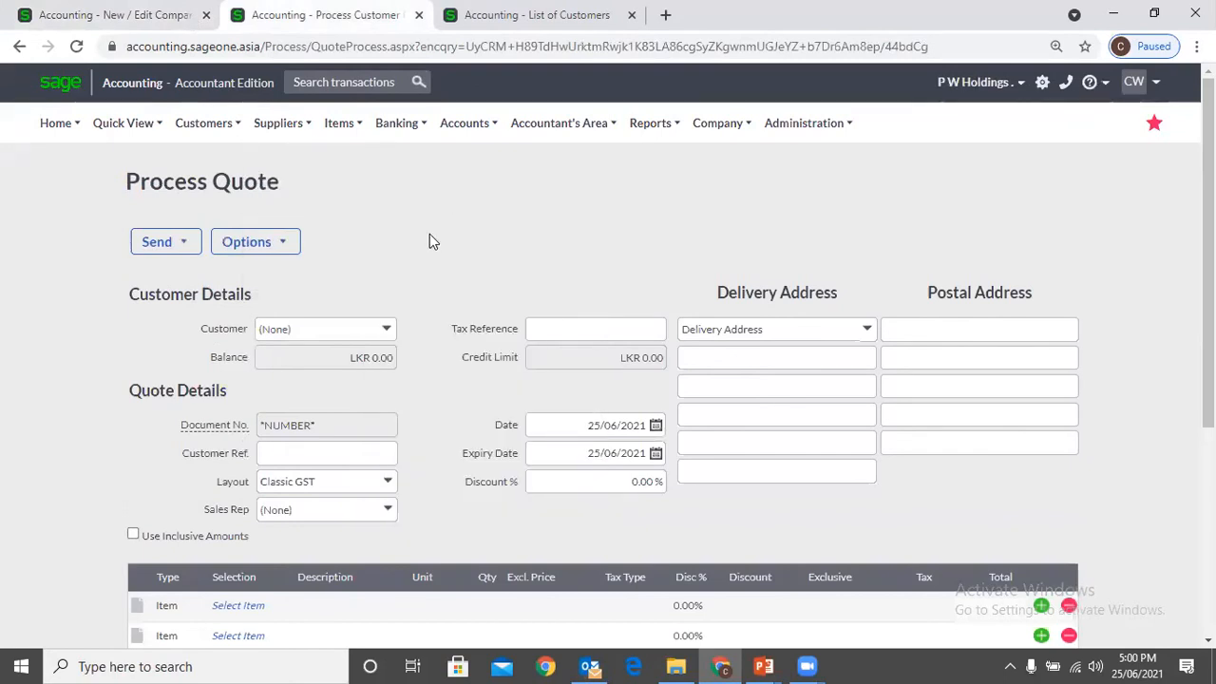
click(387, 332)
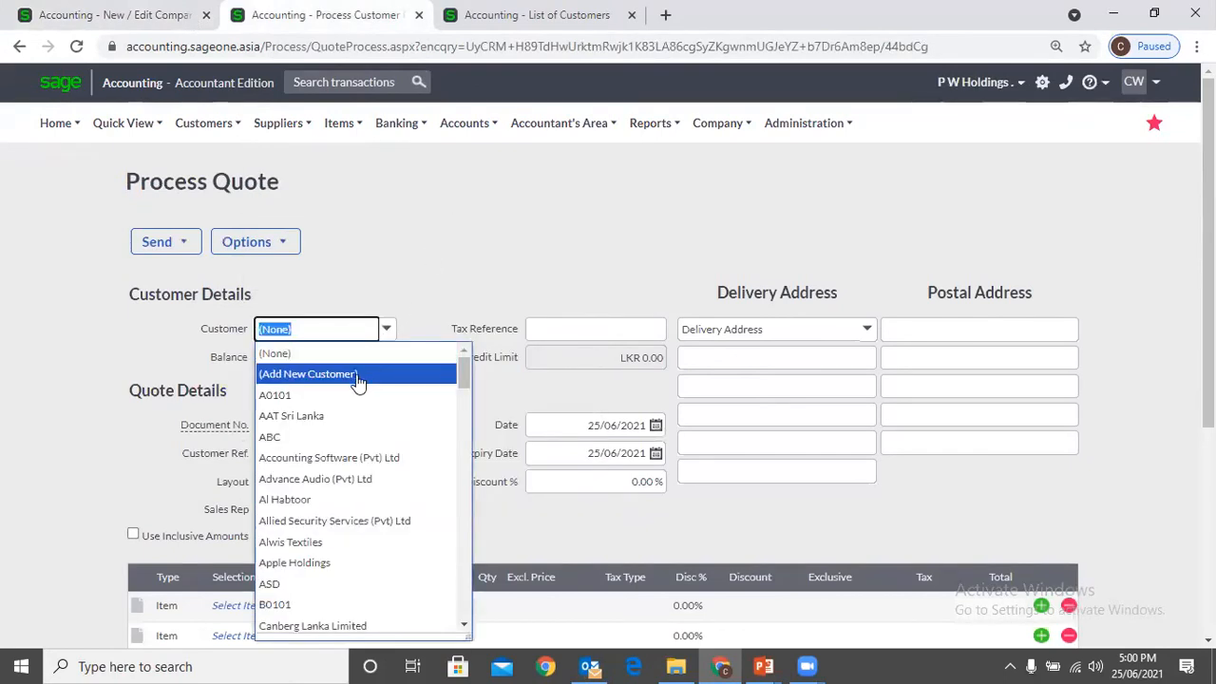
click(456, 246)
click(438, 31)
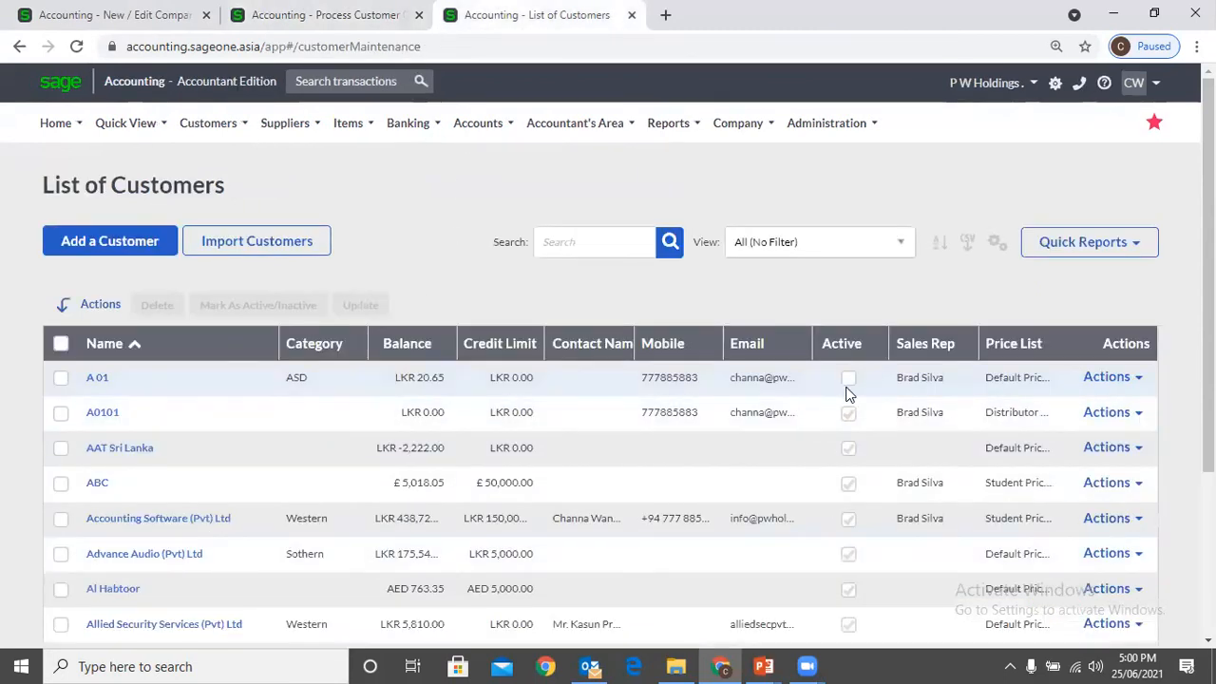
Enable displaying inactive customers for selection when processing, and try to save the company settings
click(105, 17)
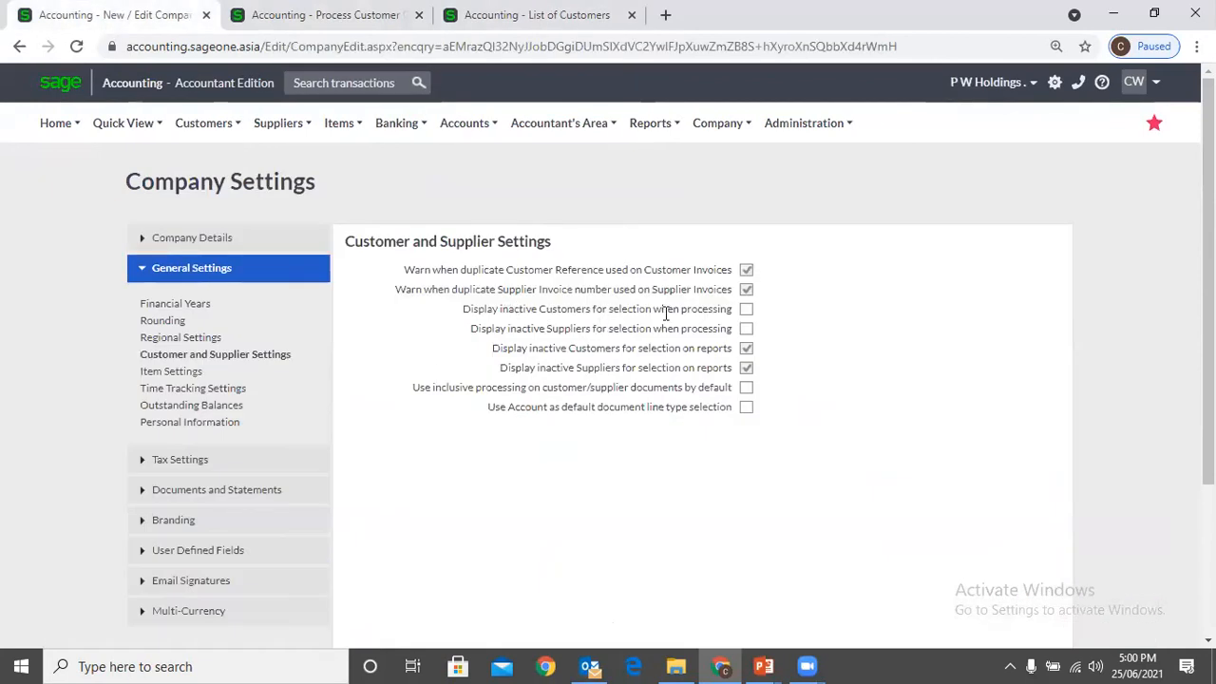
click(746, 312)
scroll(773, 317, down, 3)
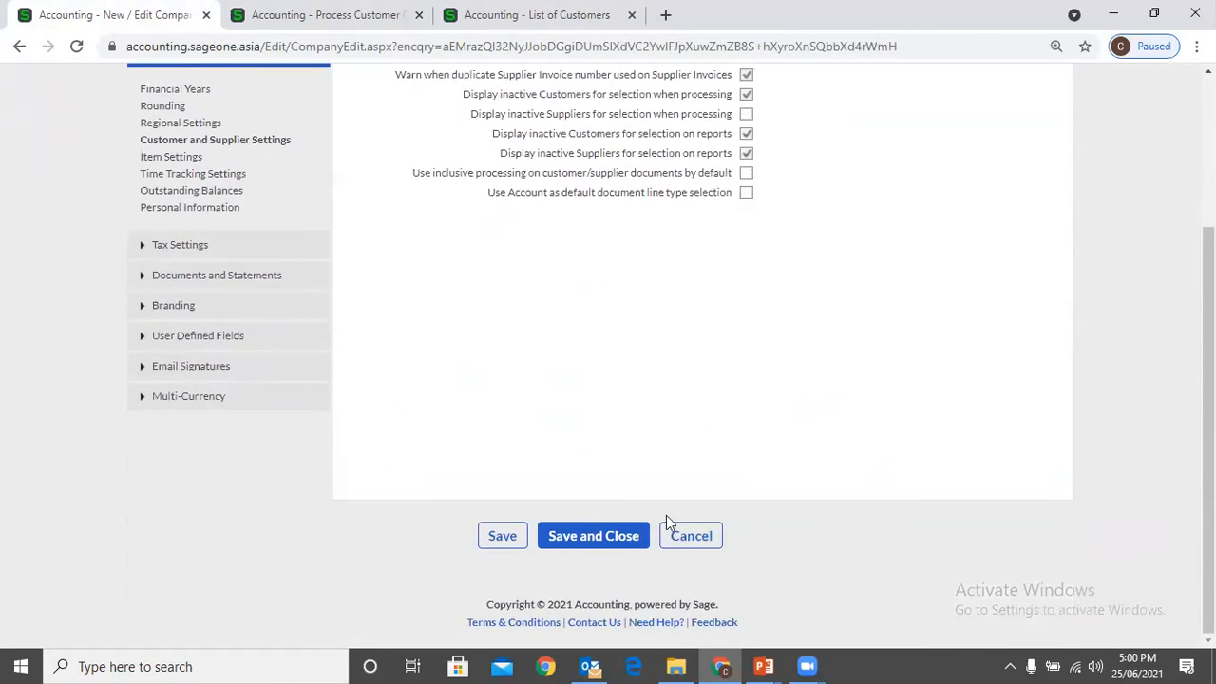
click(503, 537)
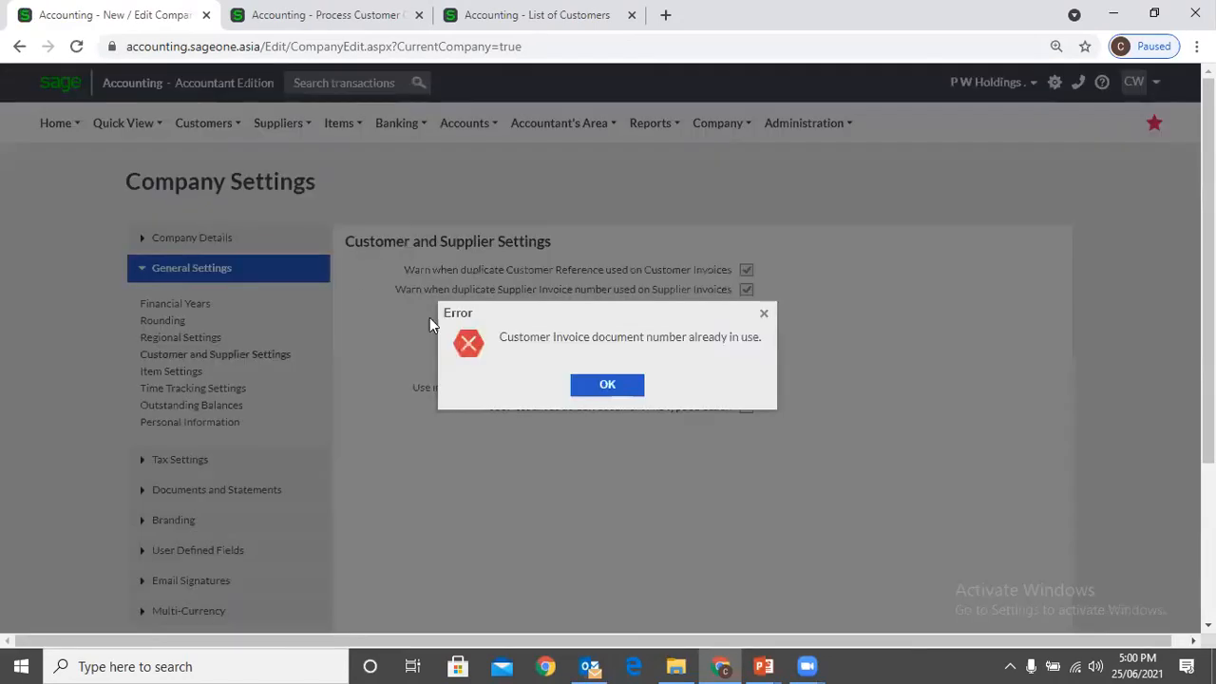
click(619, 386)
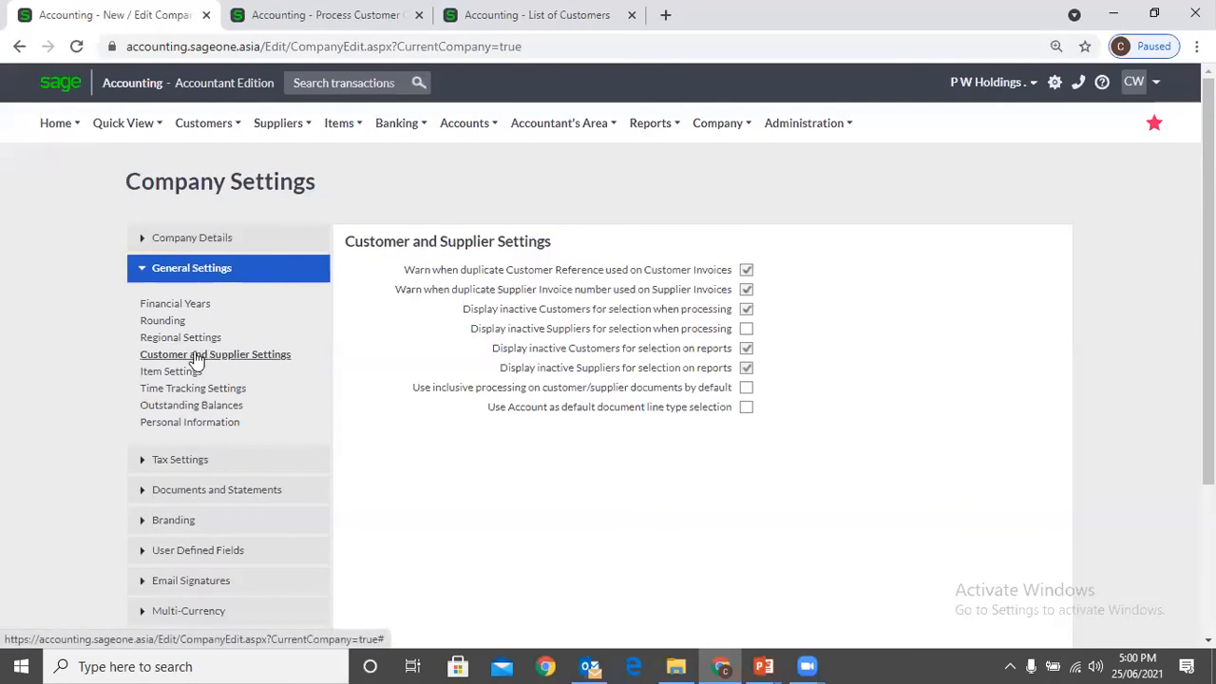
Set the new document number for customer invoices to INV0002533 in the Documents and Statements settings
scroll(197, 371, down, 1)
click(207, 402)
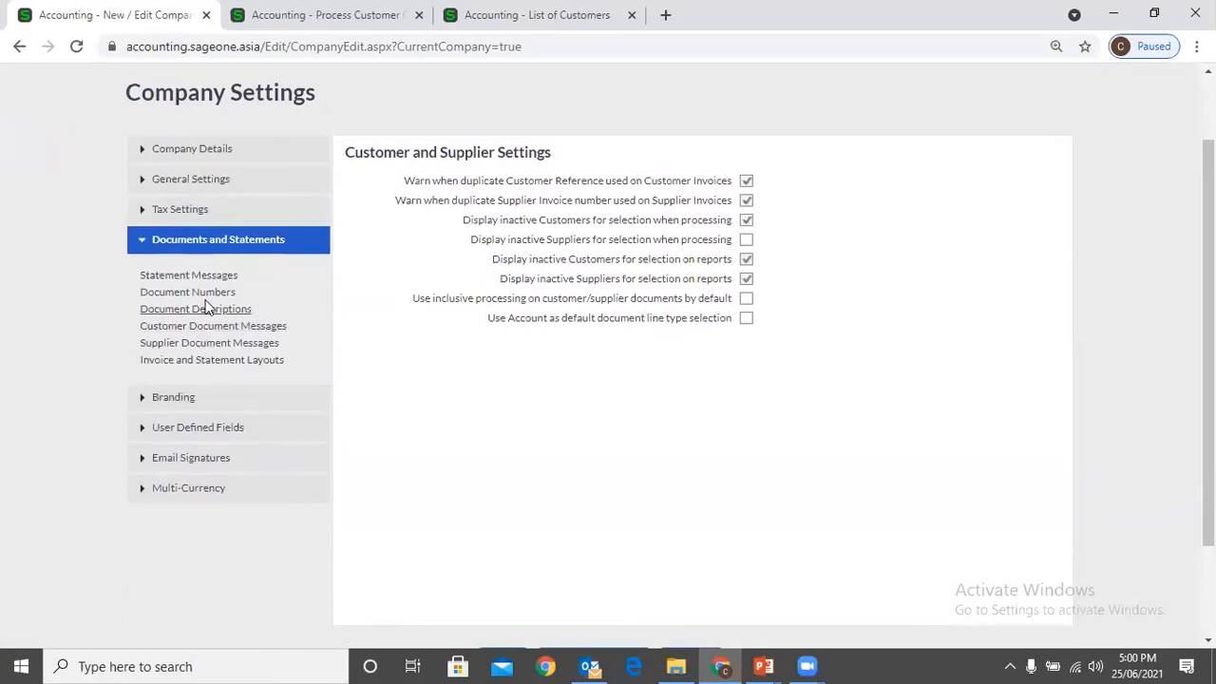
click(204, 294)
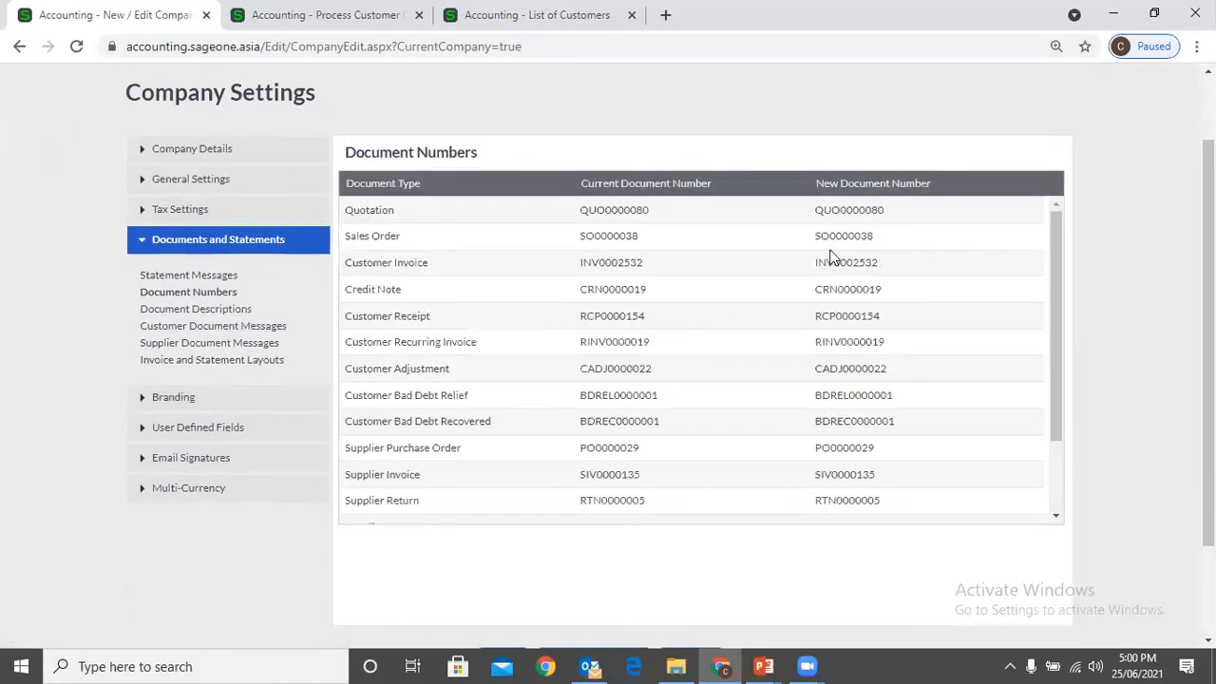
click(891, 263)
click(892, 263)
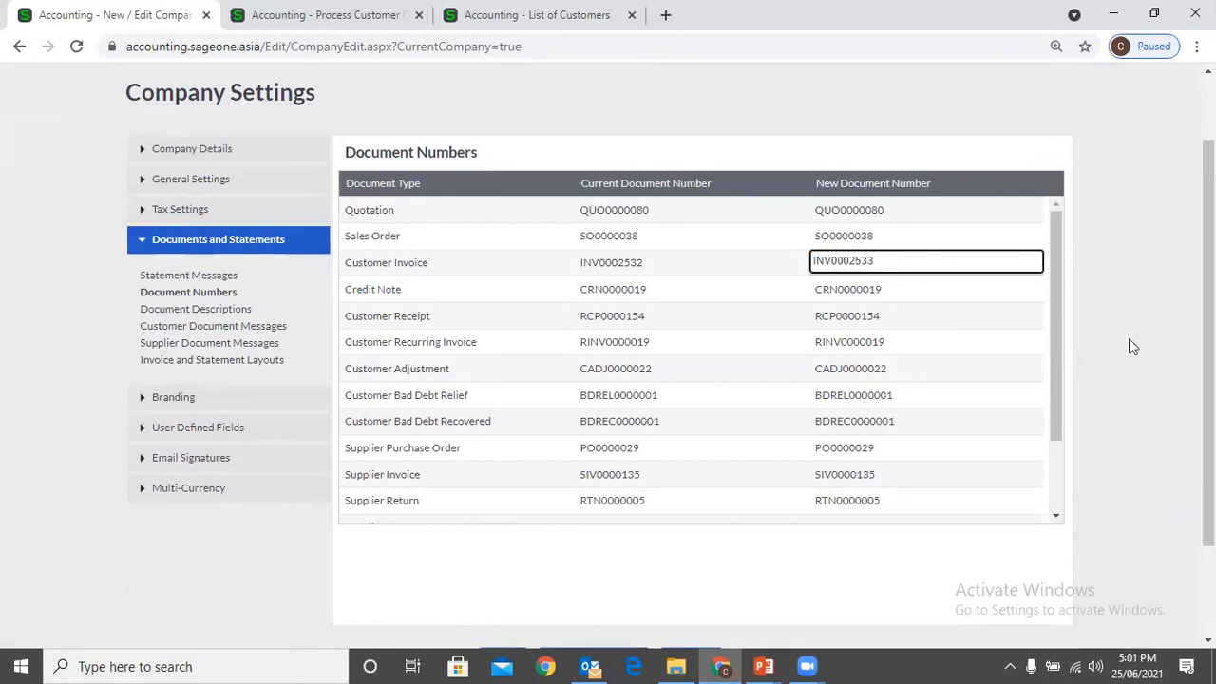
key(Return)
scroll(1004, 350, down, 2)
scroll(604, 518, down, 2)
scroll(249, 224, up, 2)
Return to the General Settings and open the Regional Settings
click(205, 232)
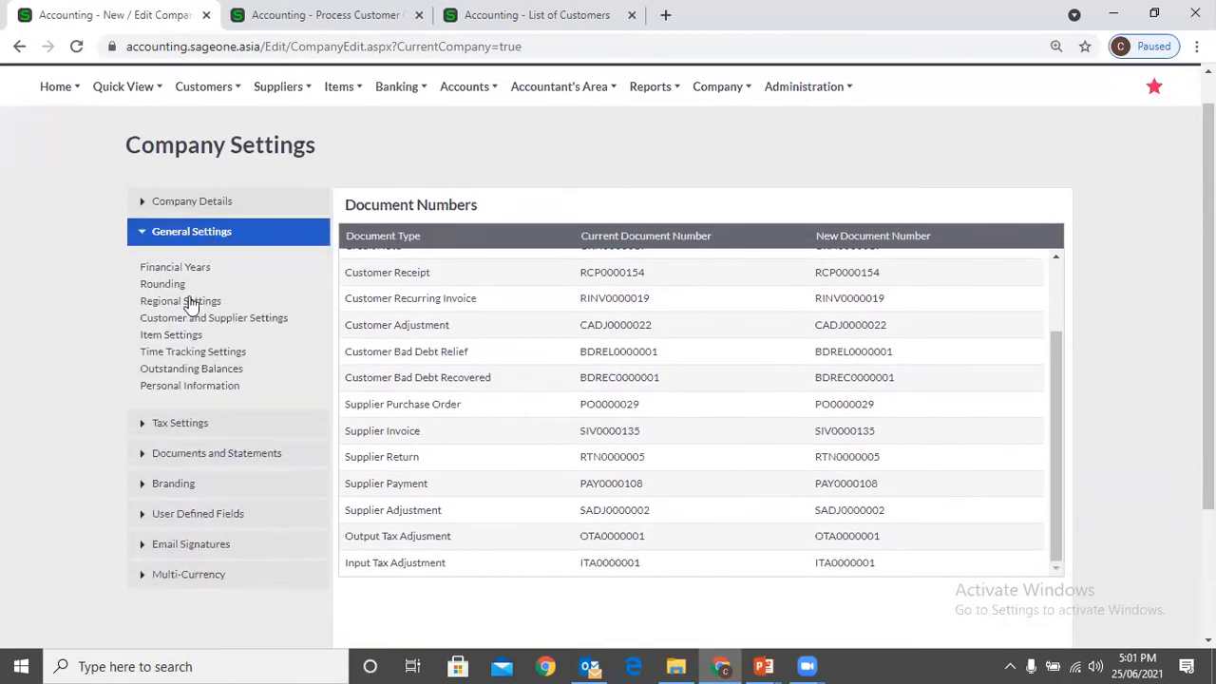
click(189, 304)
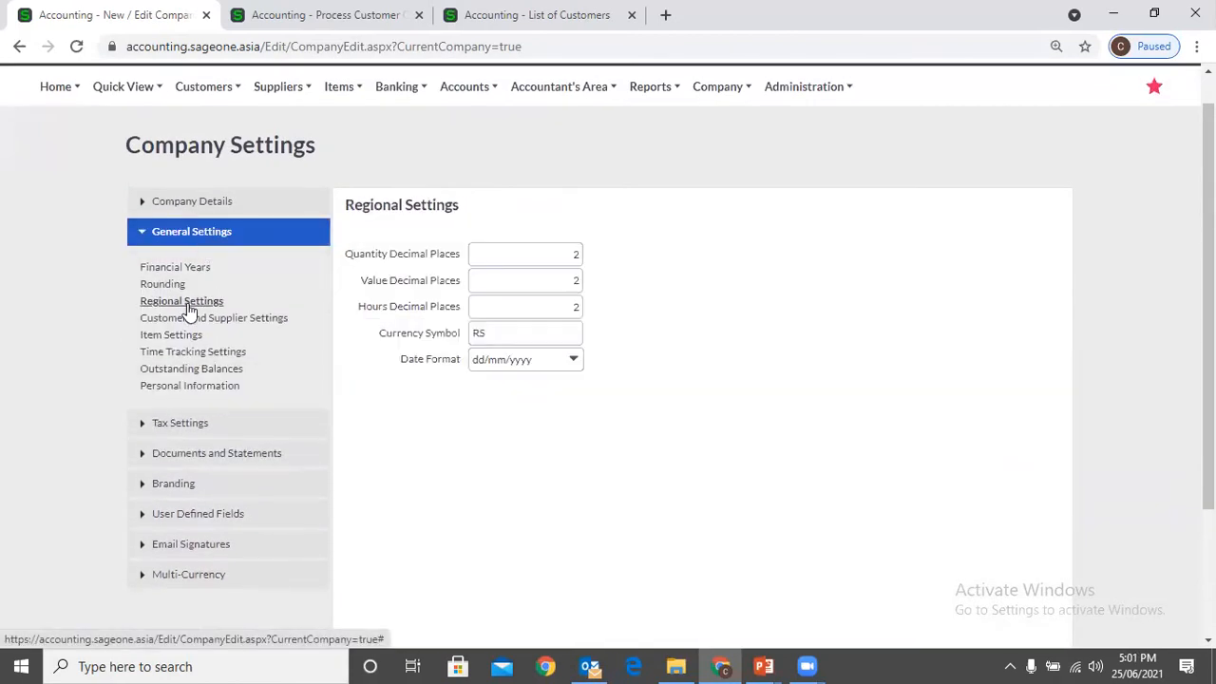
scroll(974, 184, up, 1)
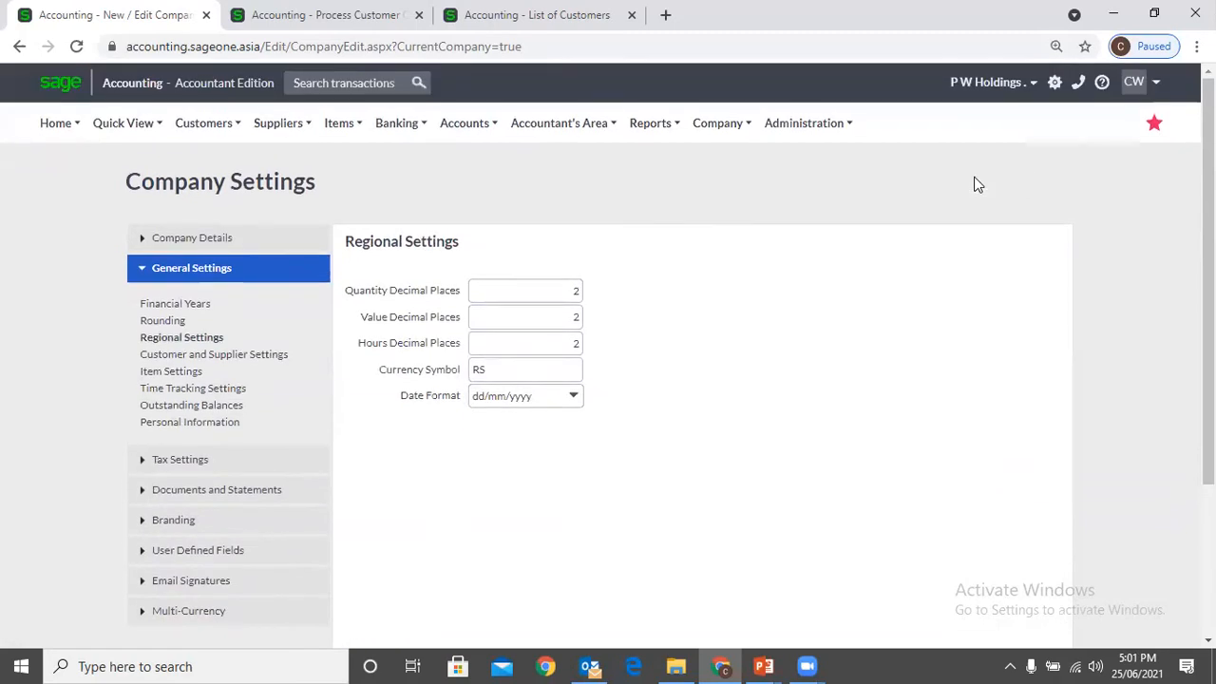
Switch to the 7th Sense Gregory's Road company and close the extra quote and customer list tabs
click(1015, 89)
click(933, 115)
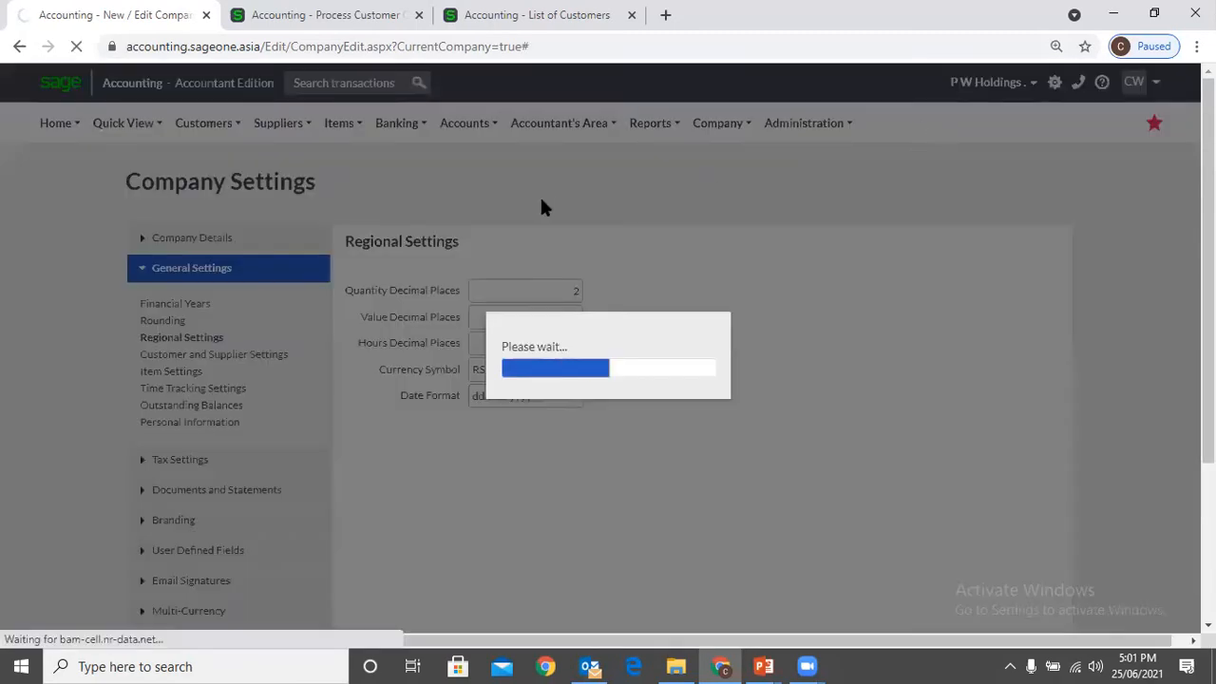
middle_click(426, 30)
middle_click(425, 30)
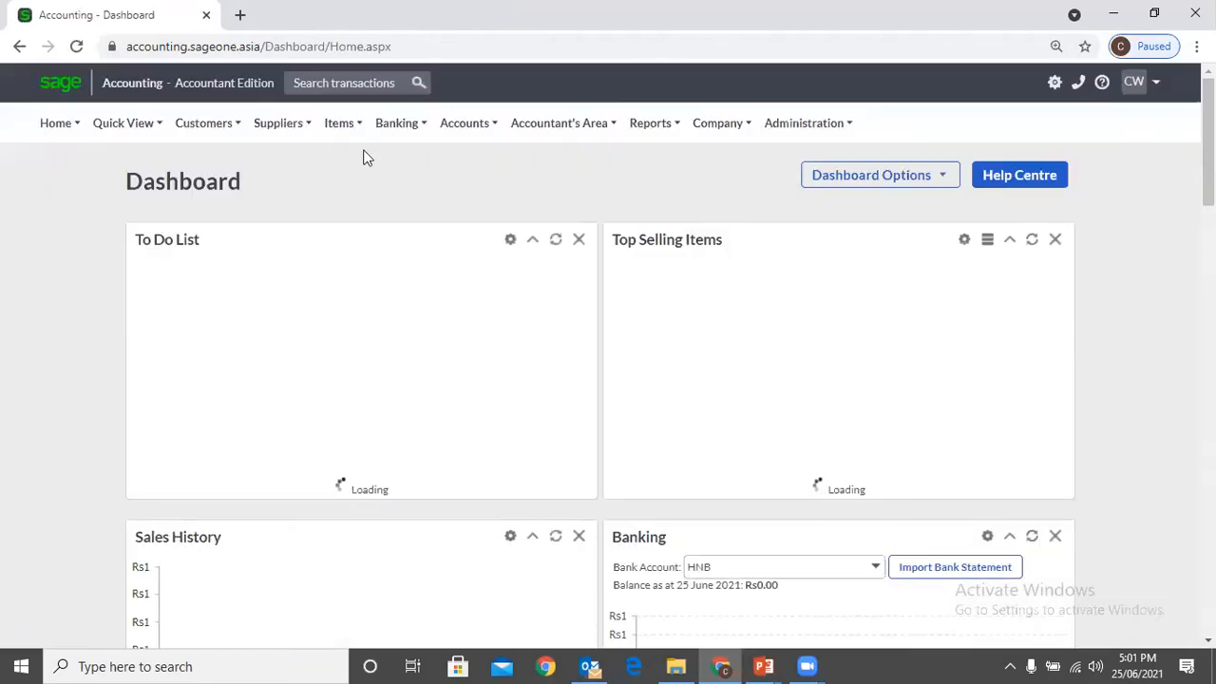
Mark the customer Access as inactive in its customer record and save it
mouse_move(230, 132)
mouse_move(225, 190)
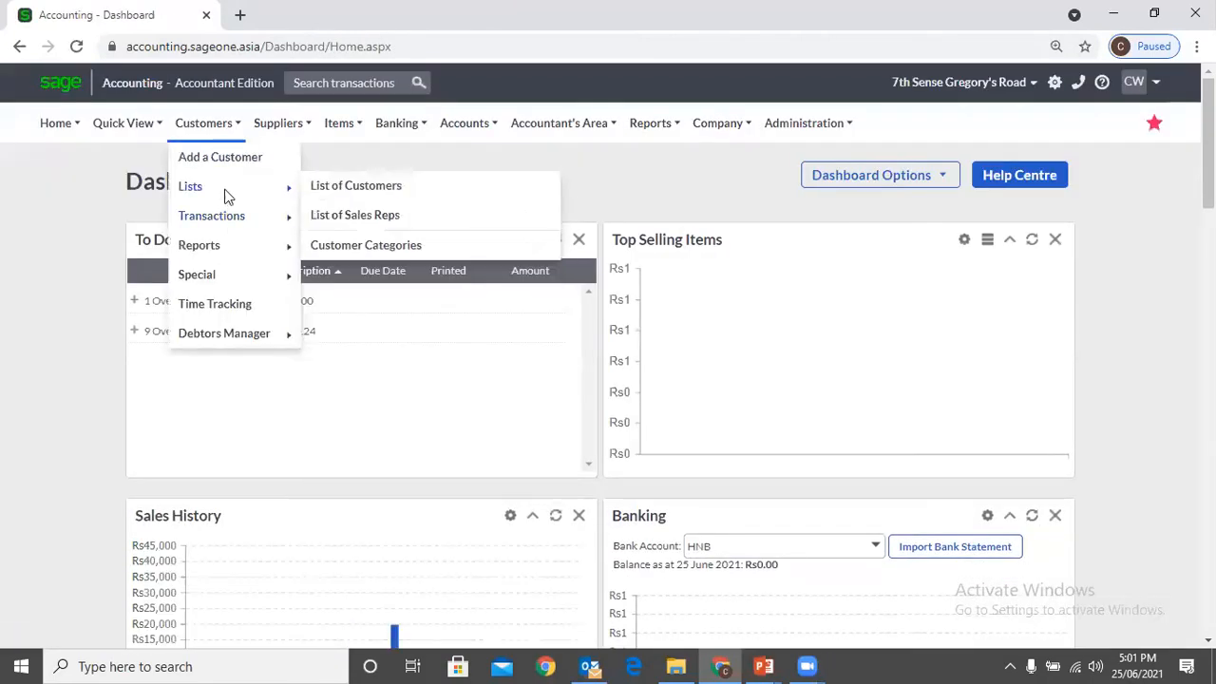
click(318, 186)
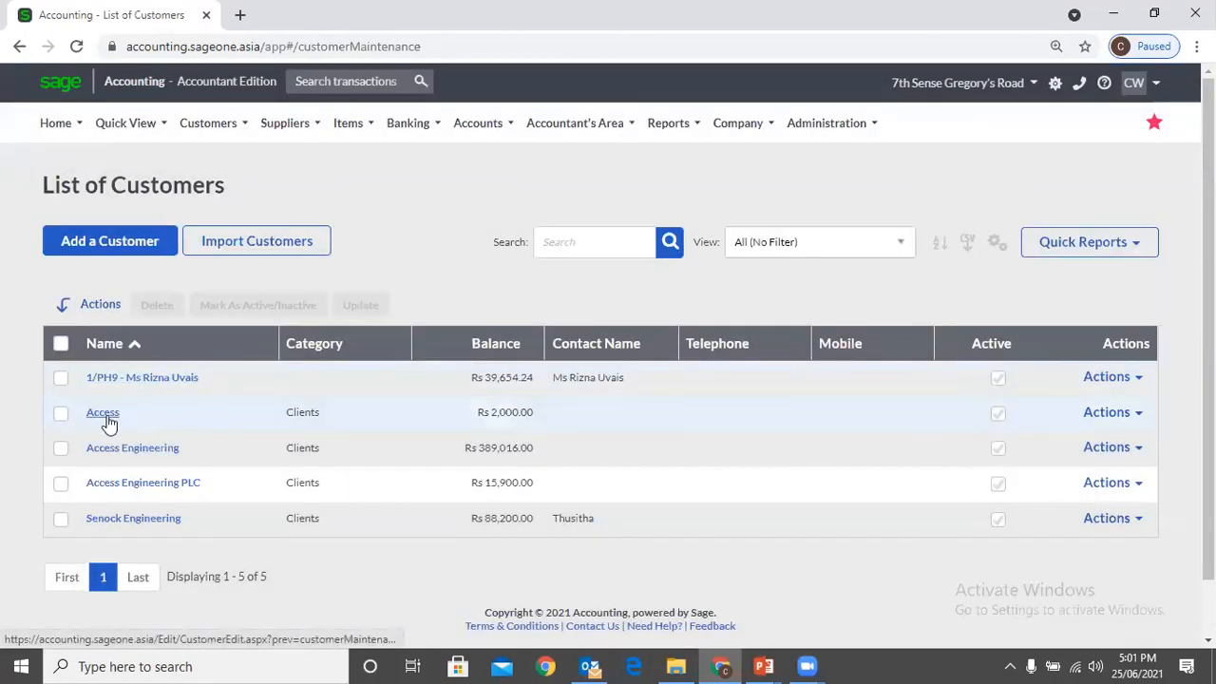
click(107, 418)
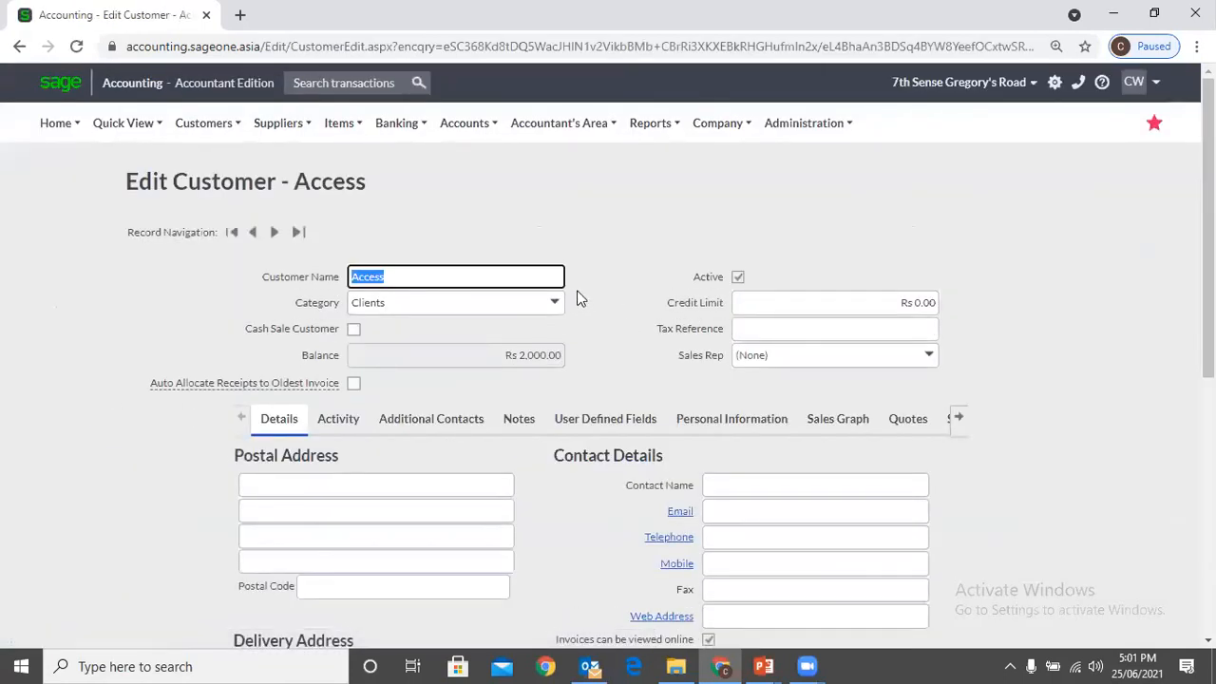
click(739, 276)
scroll(564, 494, down, 2)
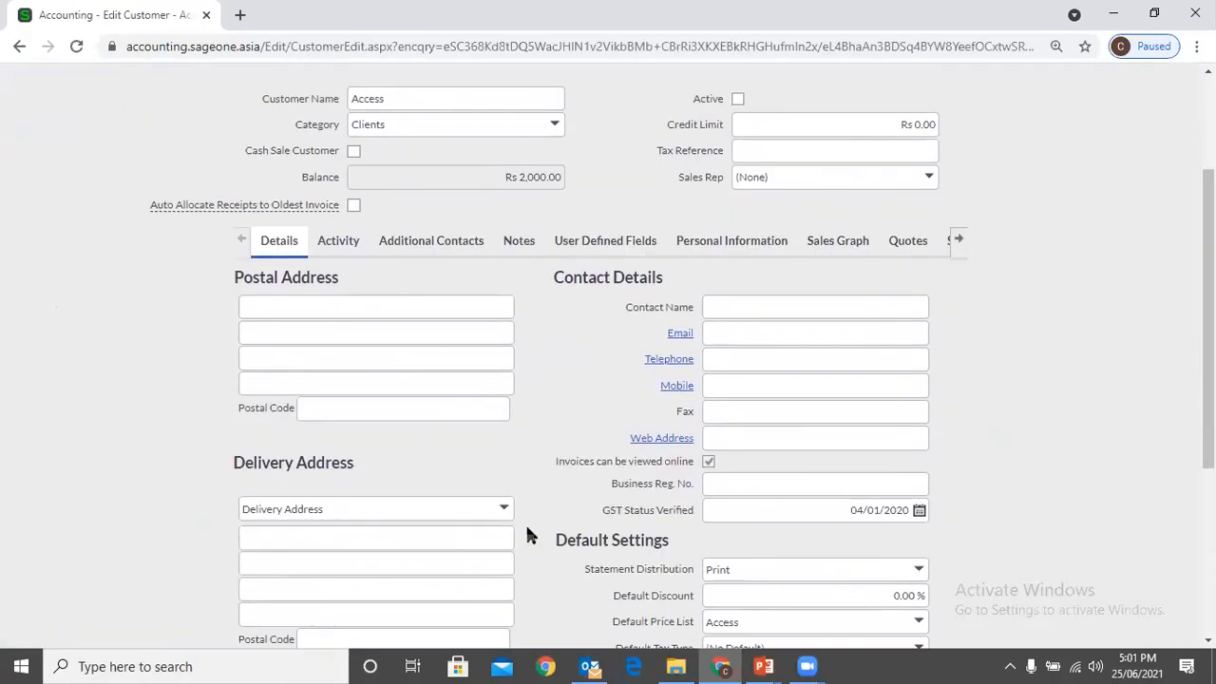
scroll(521, 529, down, 3)
click(530, 588)
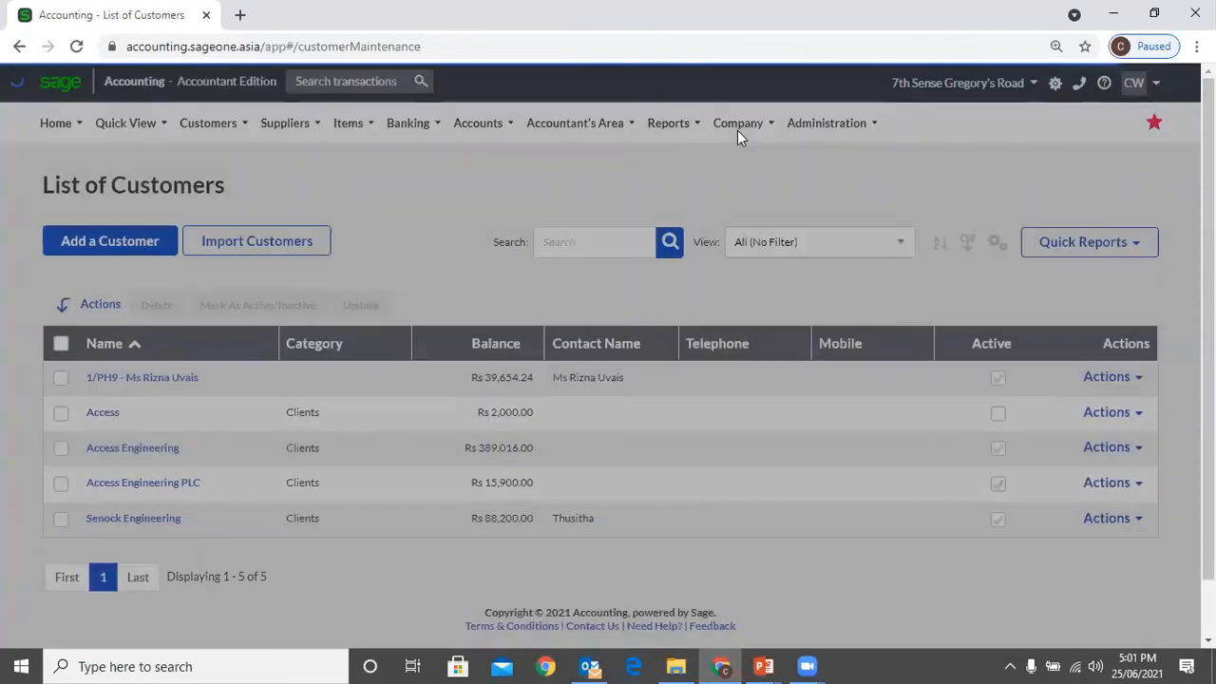
Open the Customer and Supplier Settings within the General Settings of the 7th Sense Gregory's Road company
mouse_move(737, 130)
click(746, 193)
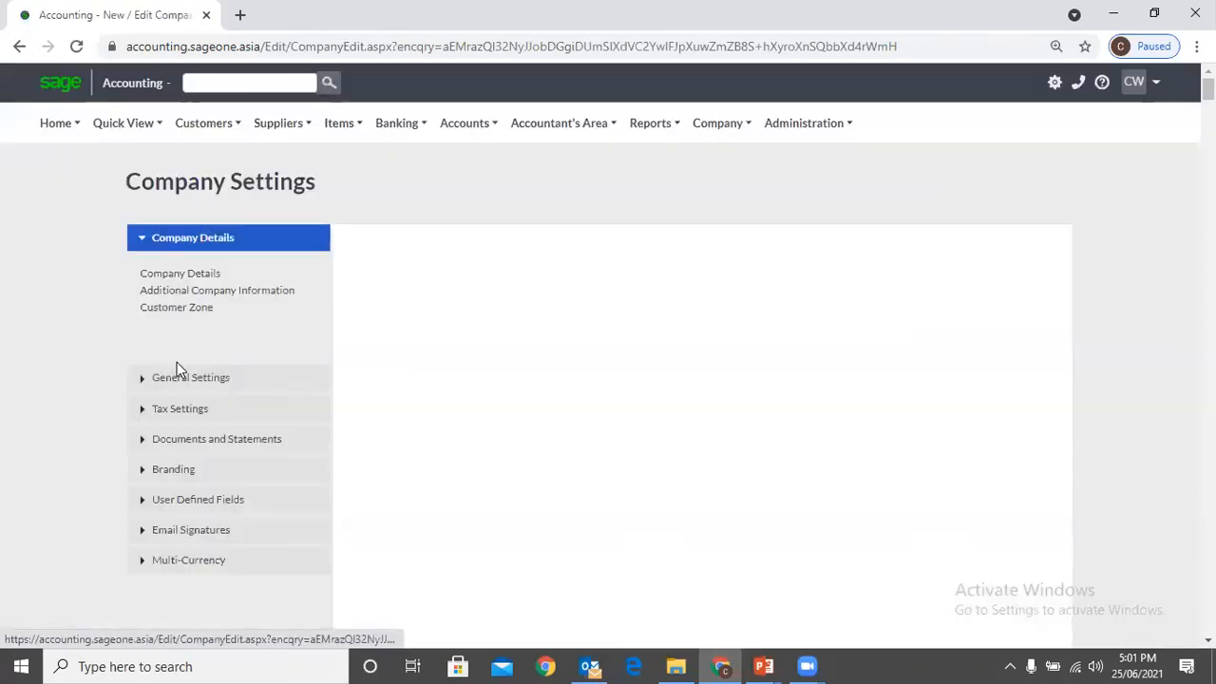
click(180, 378)
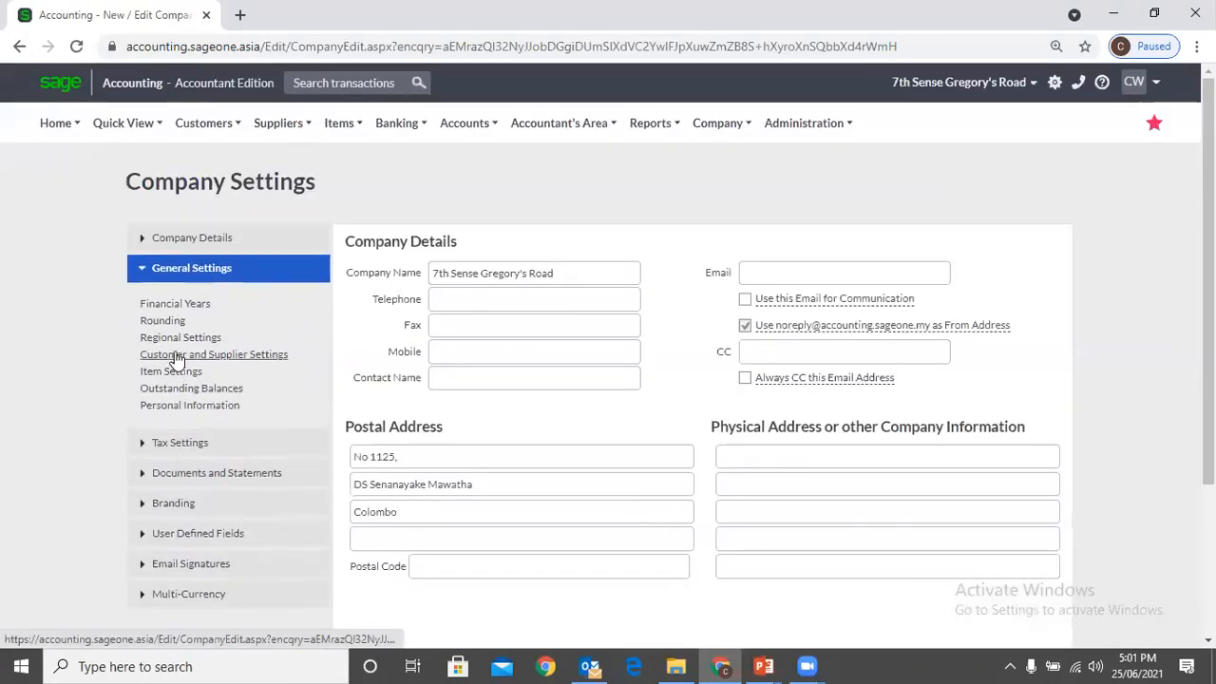
click(180, 355)
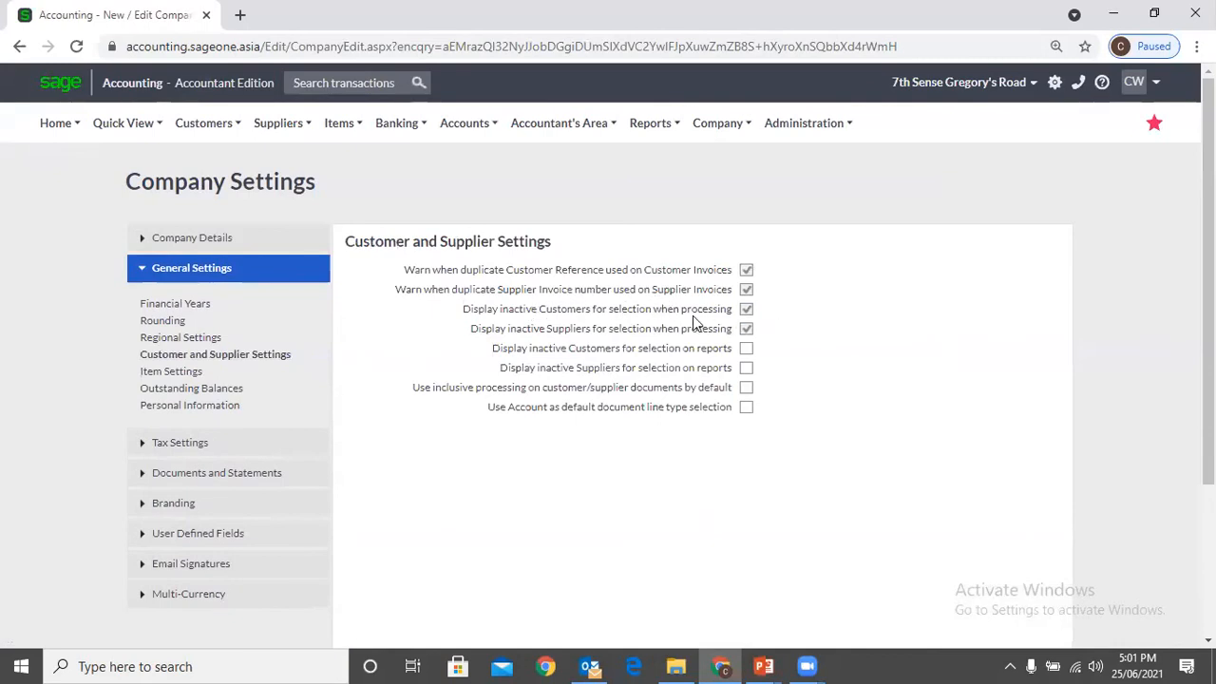
Duplicate the settings tab and start a new quote in it for the inactive customer Access, acknowledging the warning
right_click(158, 21)
click(213, 154)
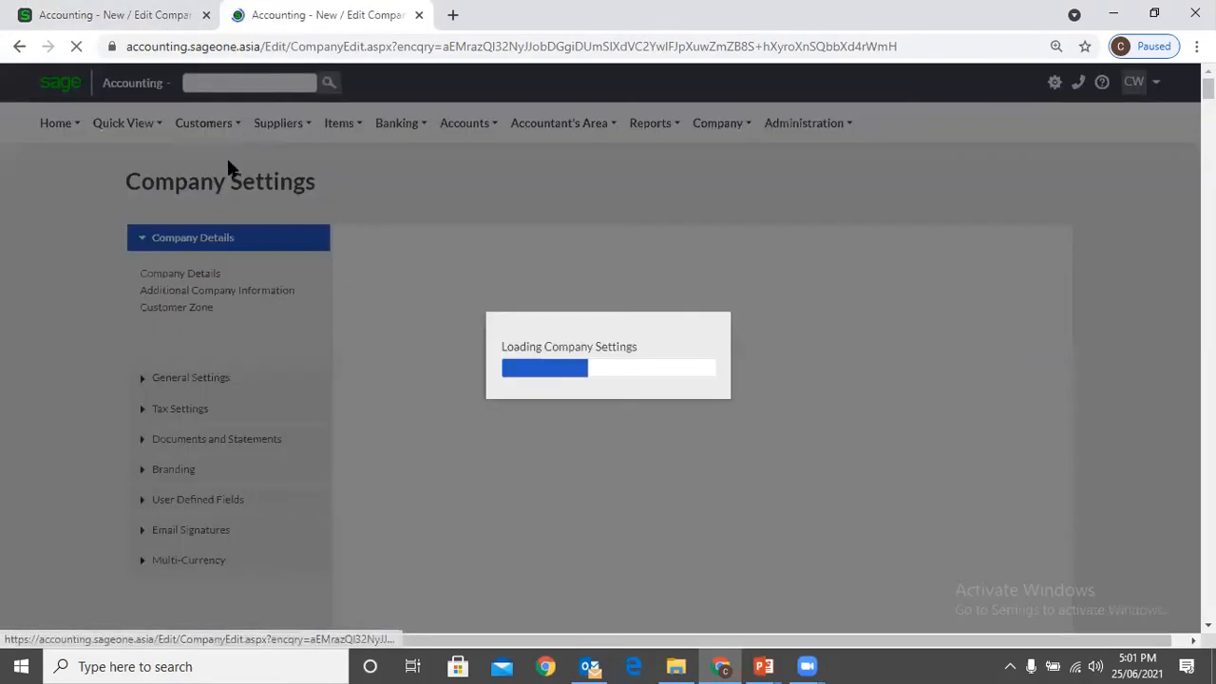
click(203, 122)
mouse_move(220, 232)
click(383, 226)
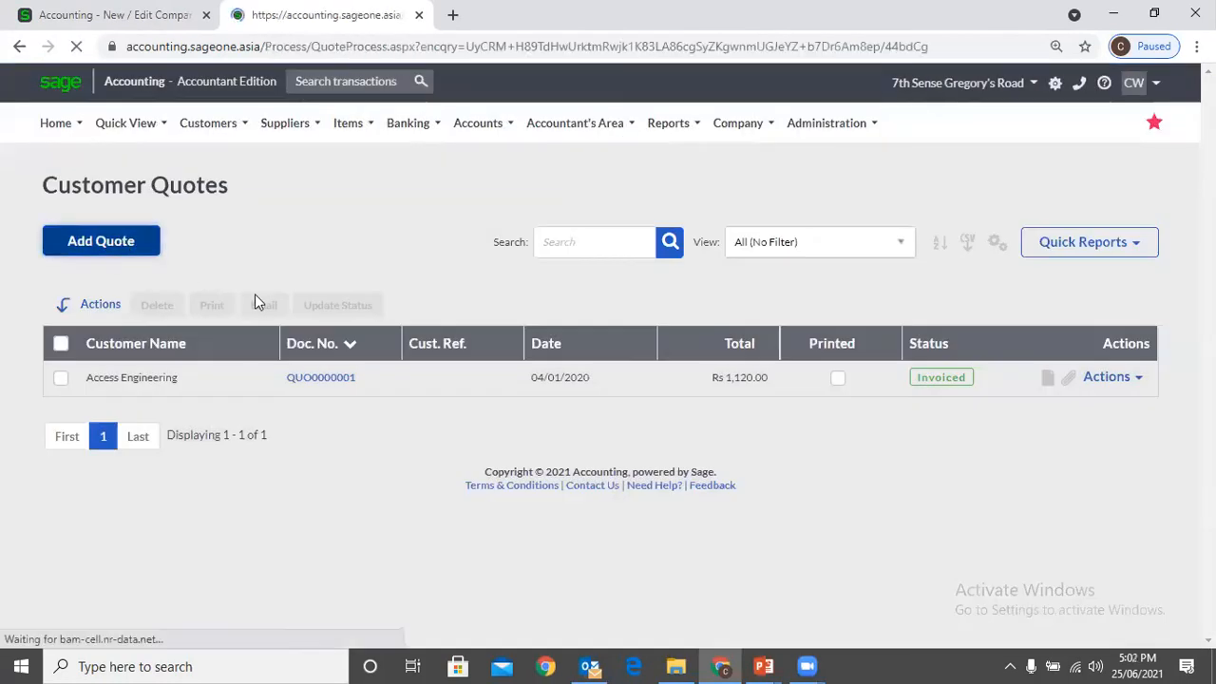
click(386, 335)
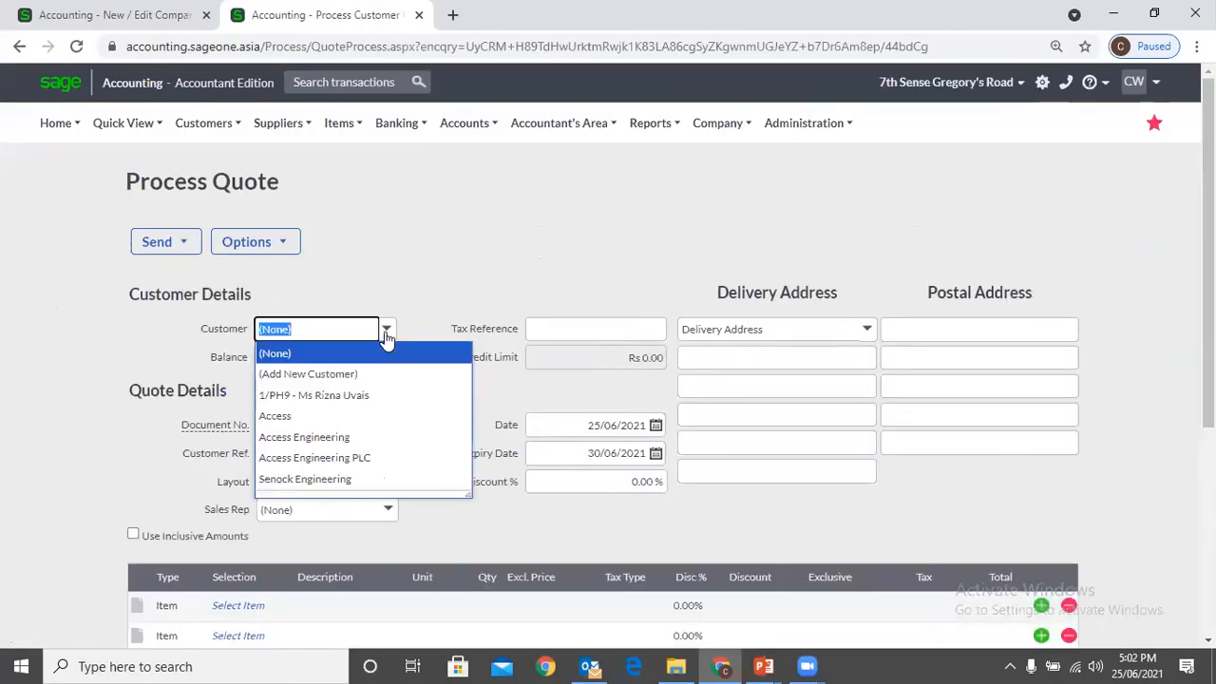
click(361, 415)
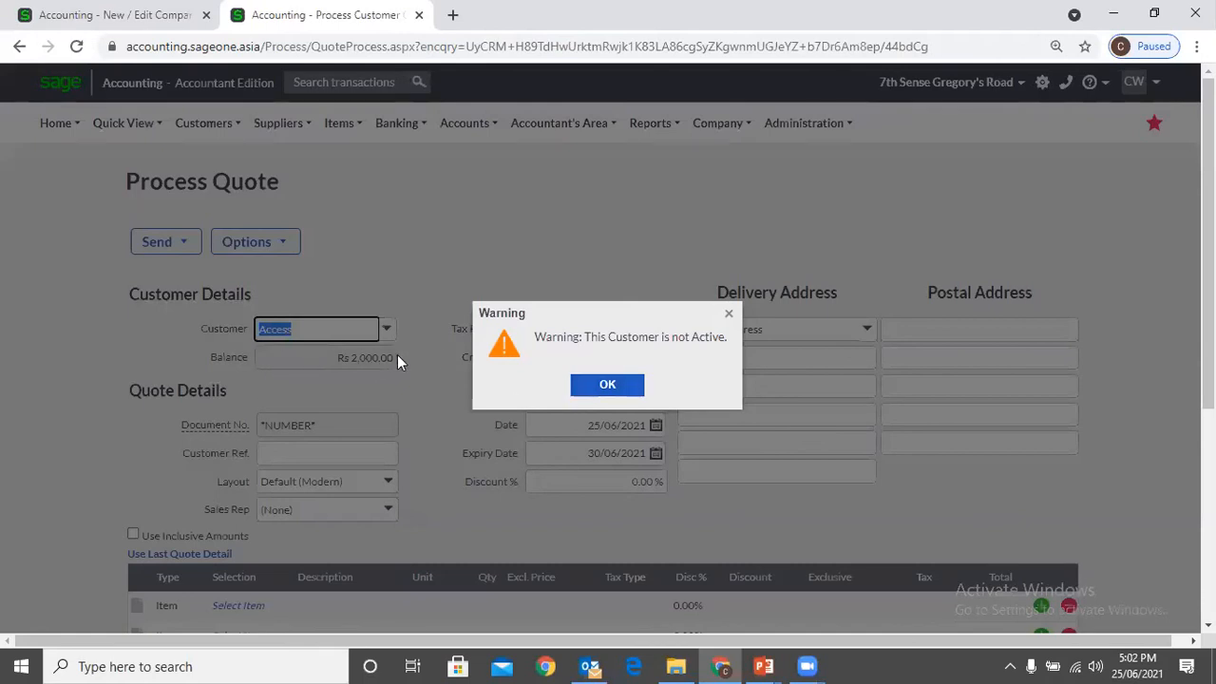
click(627, 385)
Leave the unsaved quote, mark the supplier ABC Enterprises as inactive in its supplier record, and save it
click(116, 14)
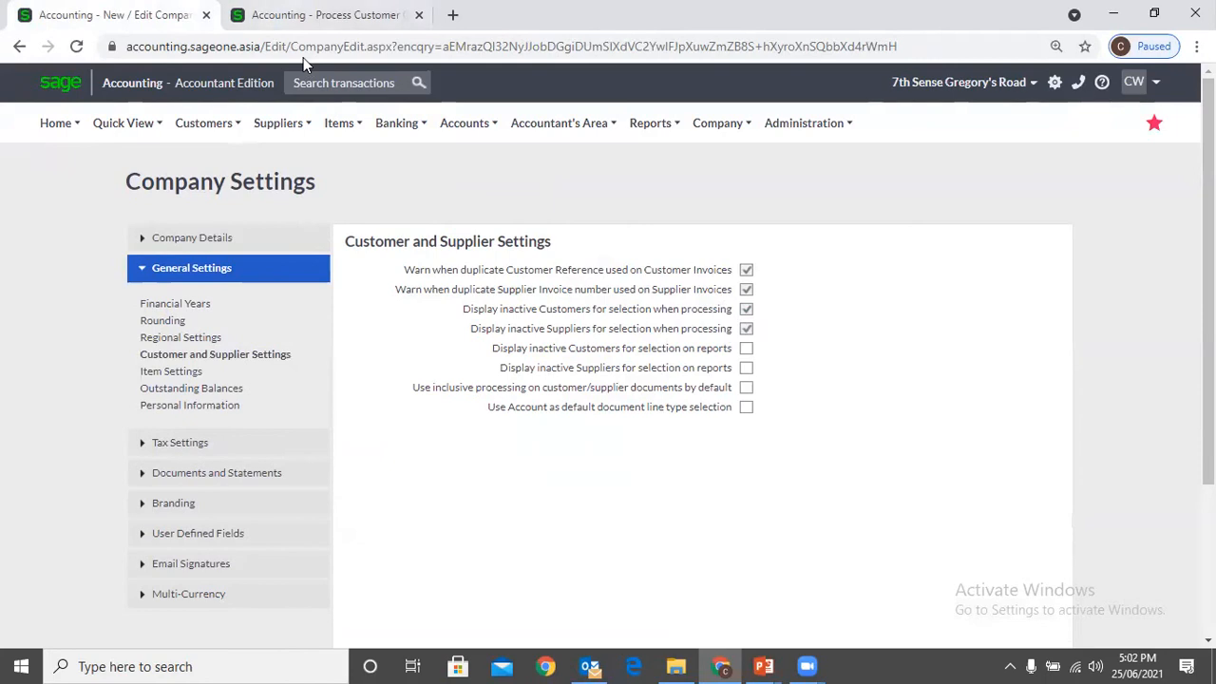
click(318, 15)
mouse_move(282, 124)
mouse_move(285, 188)
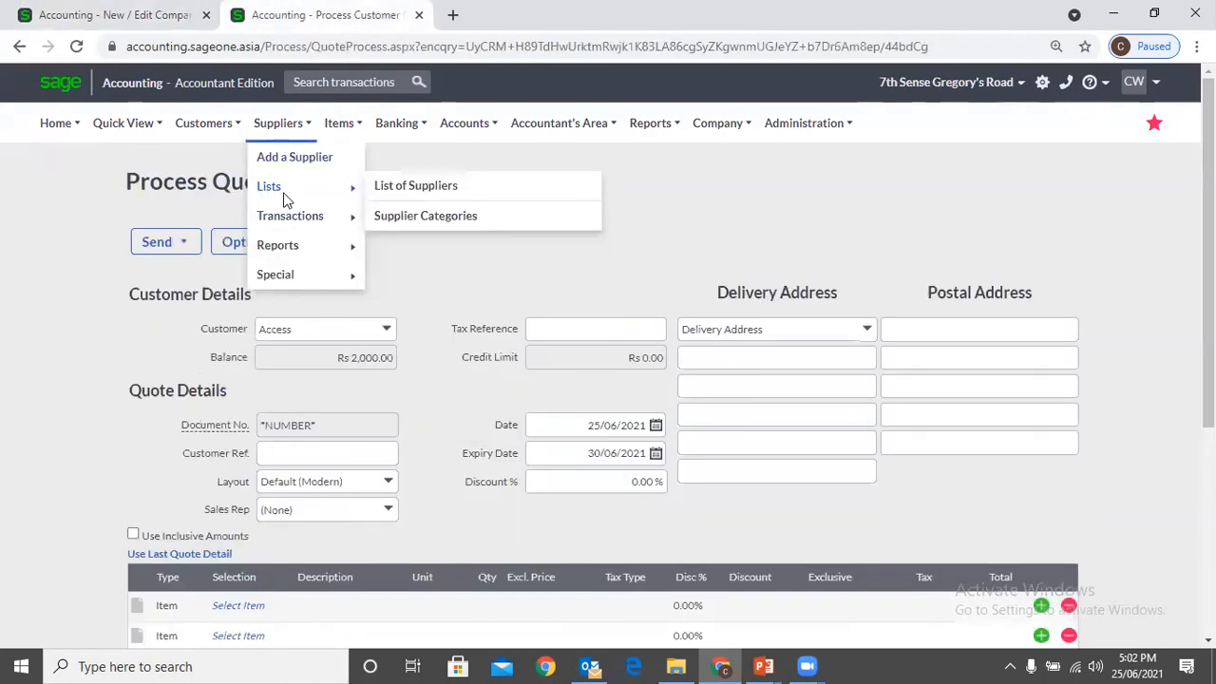
click(456, 190)
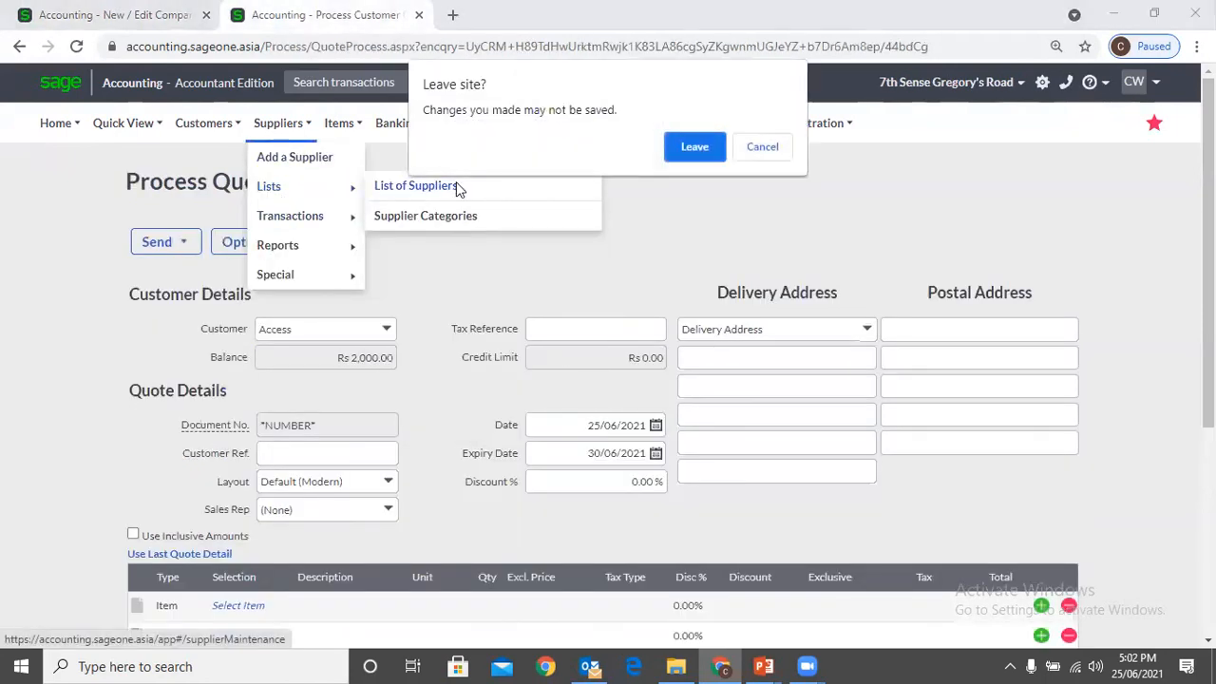
click(694, 150)
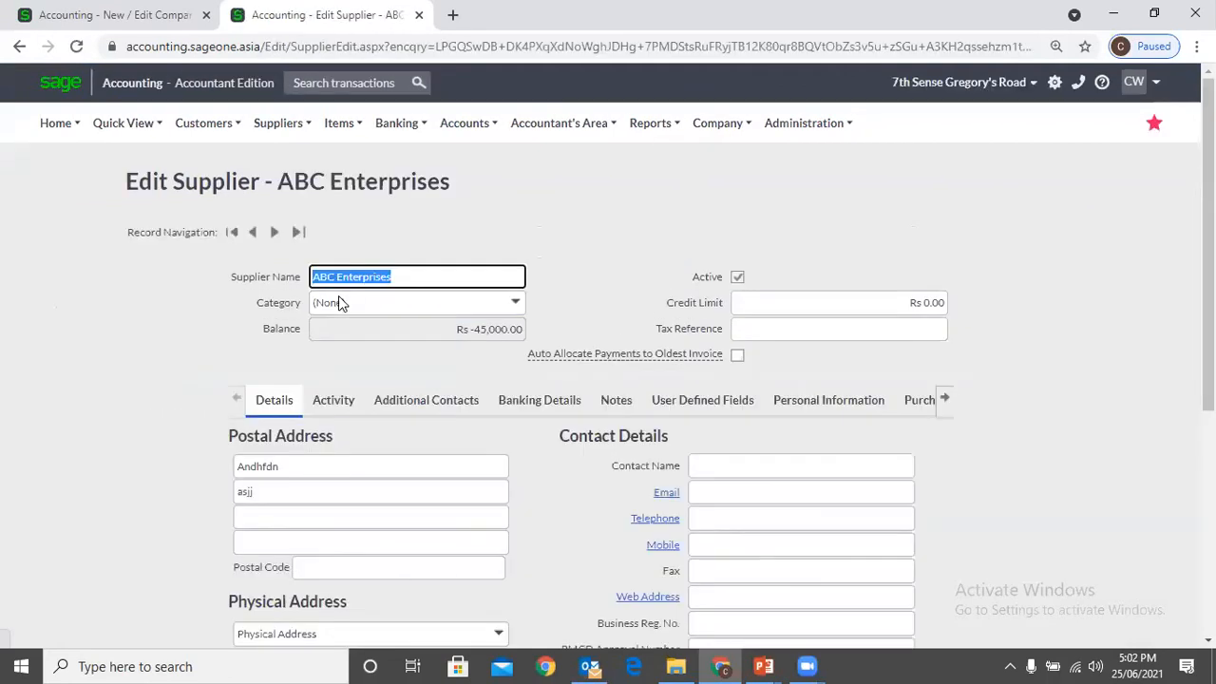
click(583, 222)
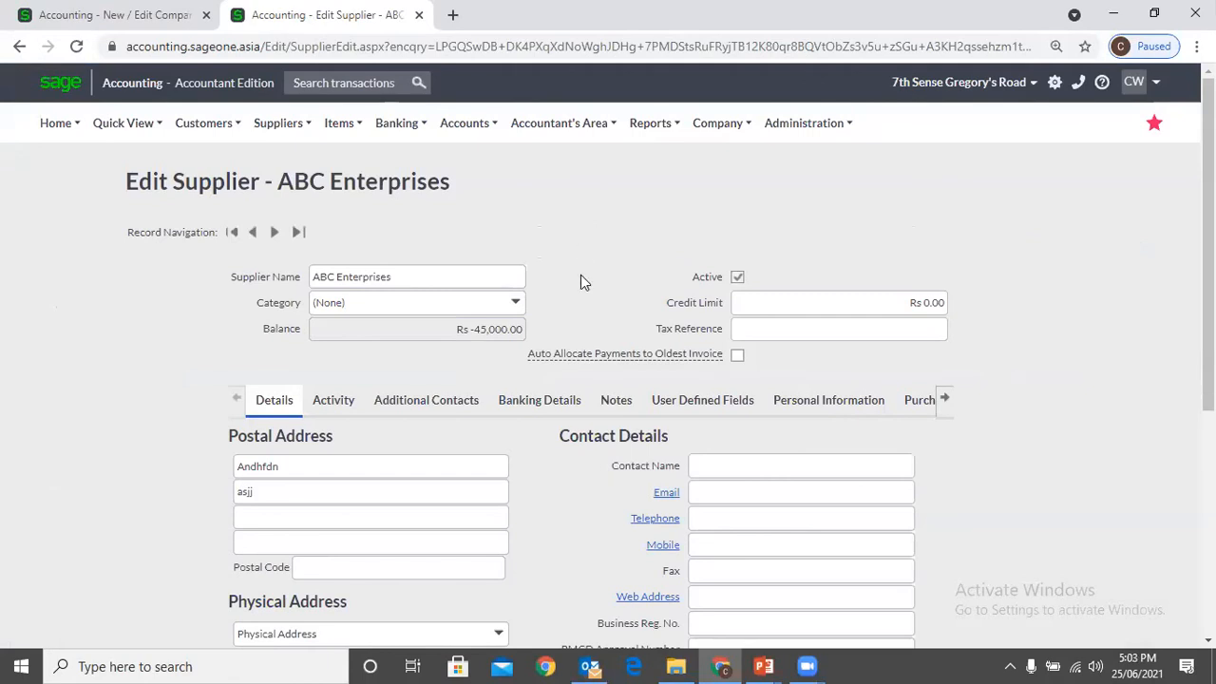
click(738, 279)
scroll(632, 222, down, 4)
click(536, 574)
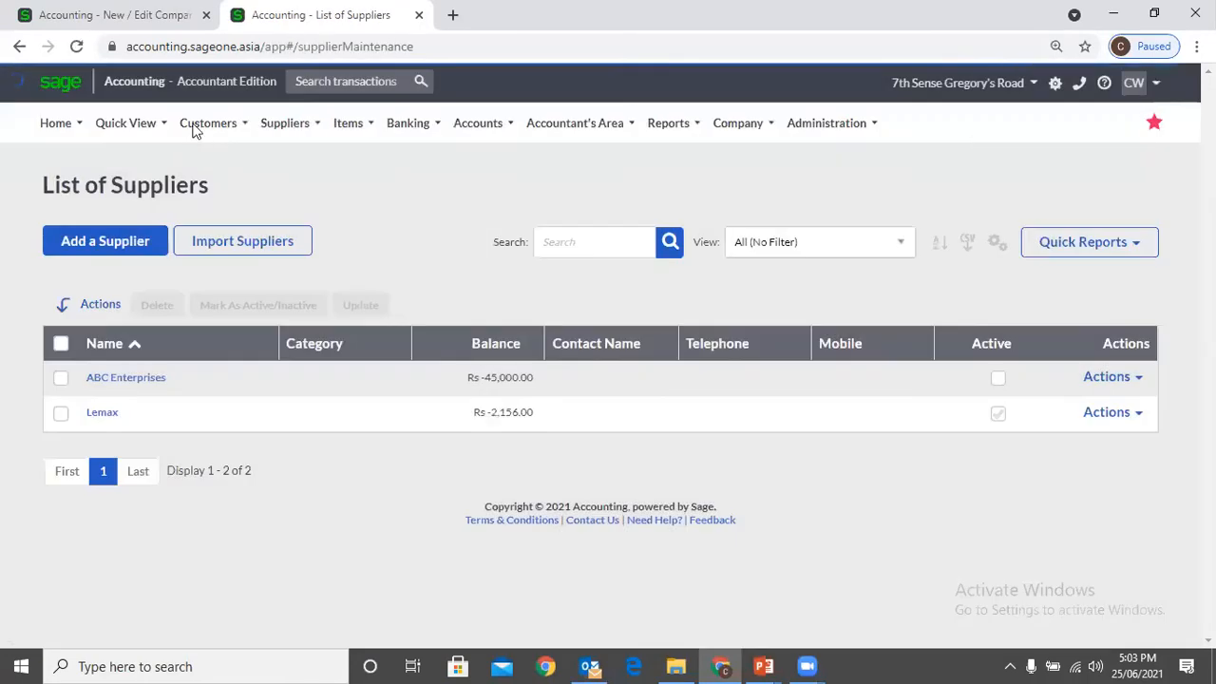
Check the inactive supplier processing option, and start a new supplier invoice for the inactive supplier ABC Enterprises
mouse_move(197, 126)
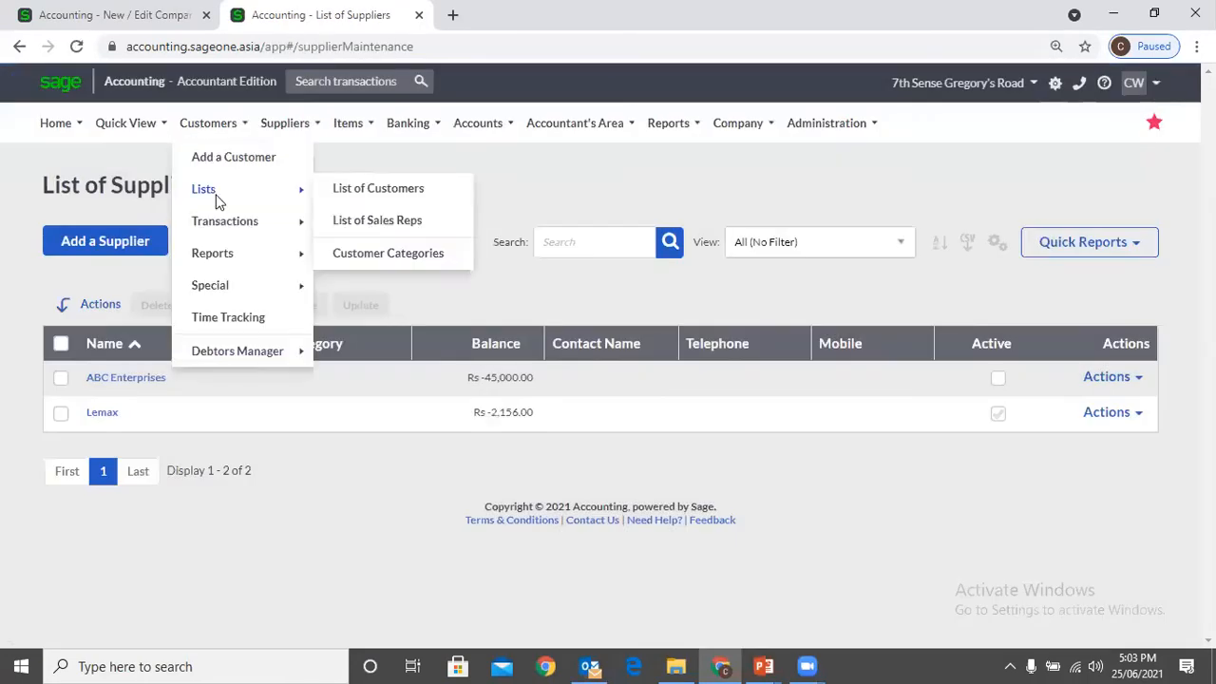
mouse_move(222, 221)
click(109, 15)
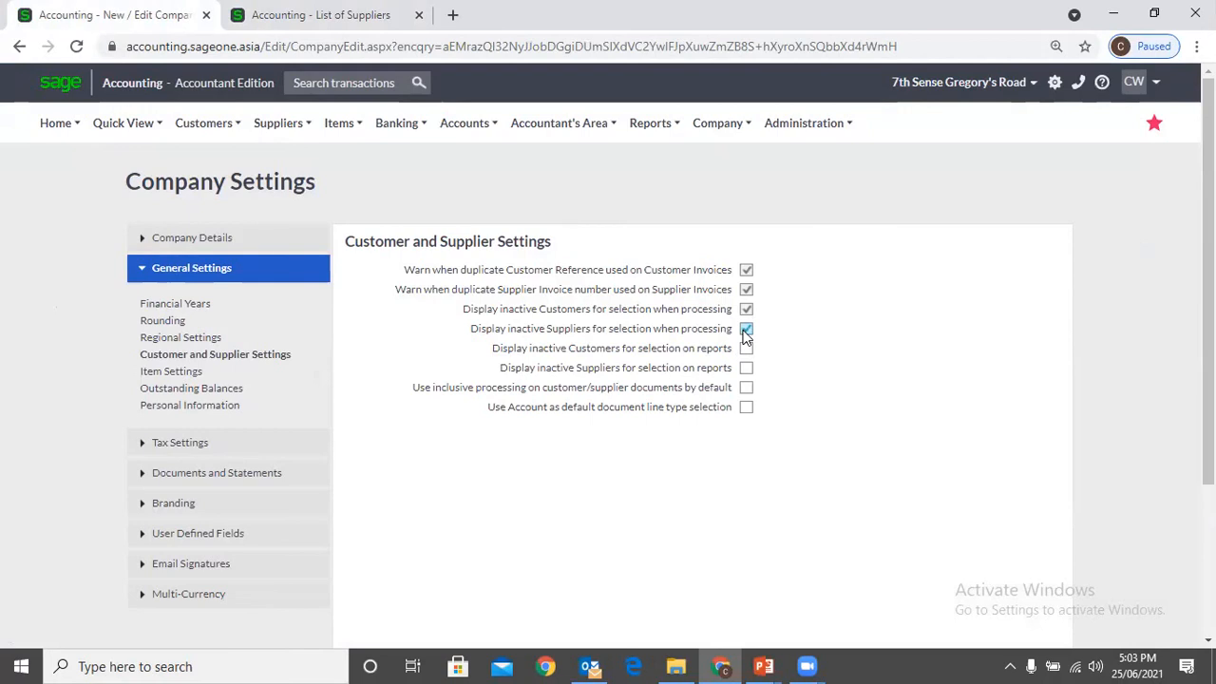
click(279, 17)
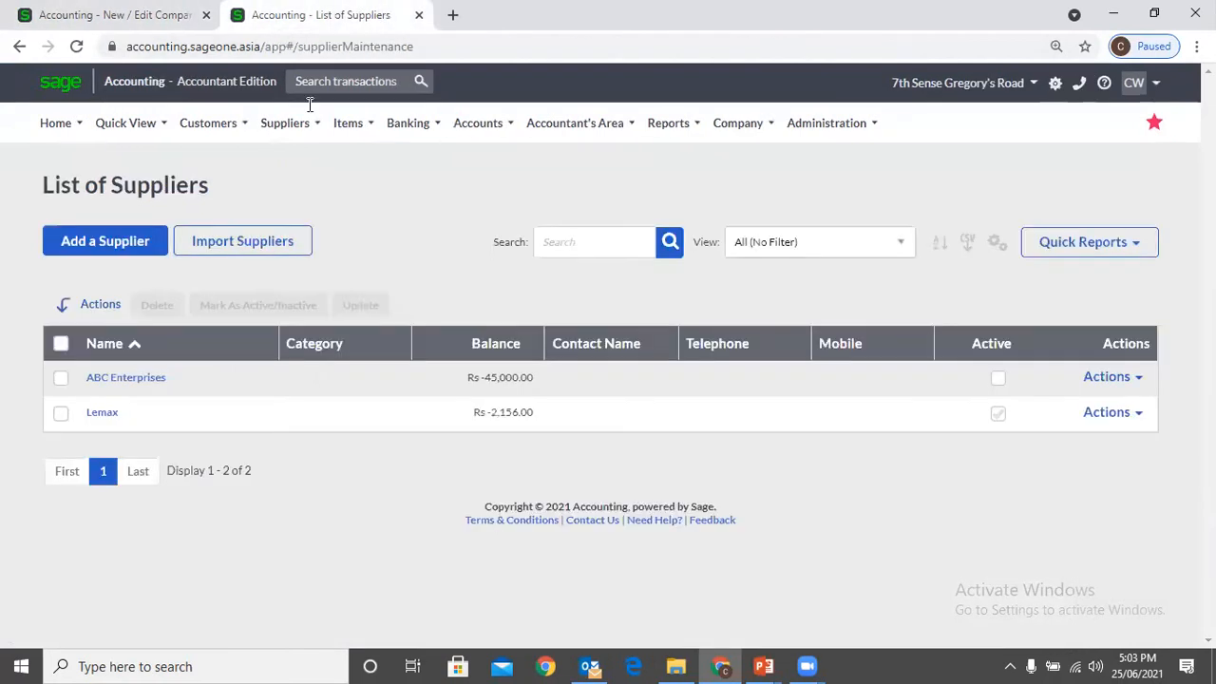
mouse_move(285, 123)
mouse_move(306, 221)
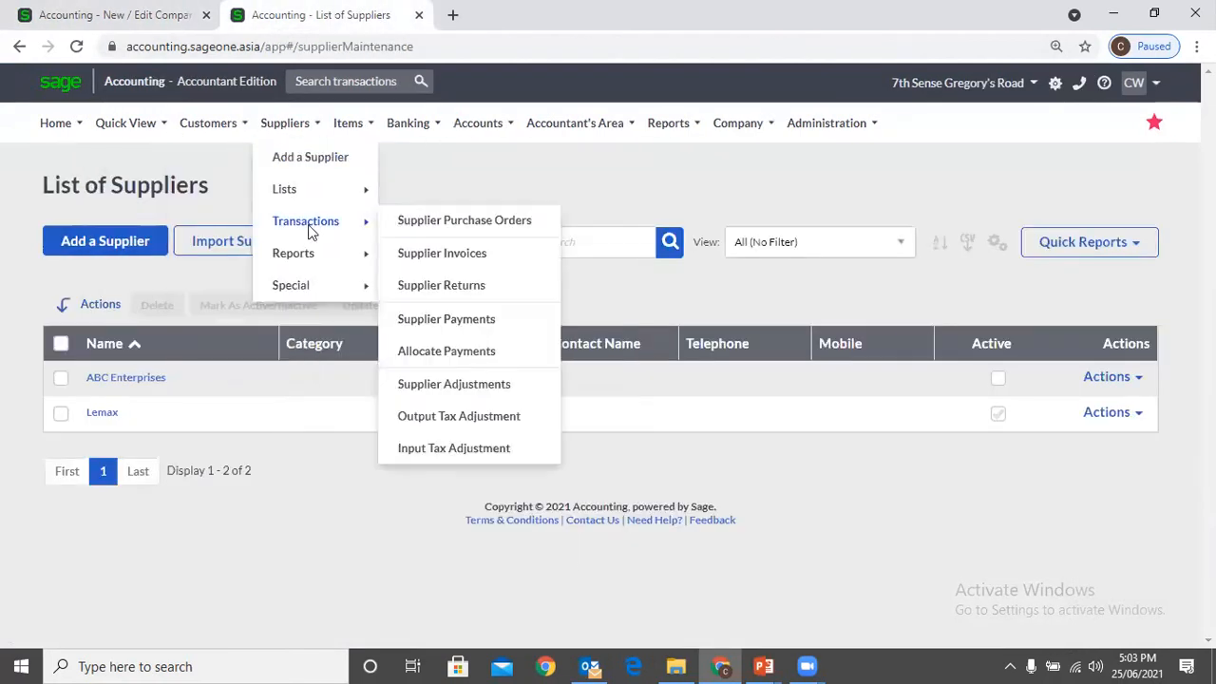
click(451, 252)
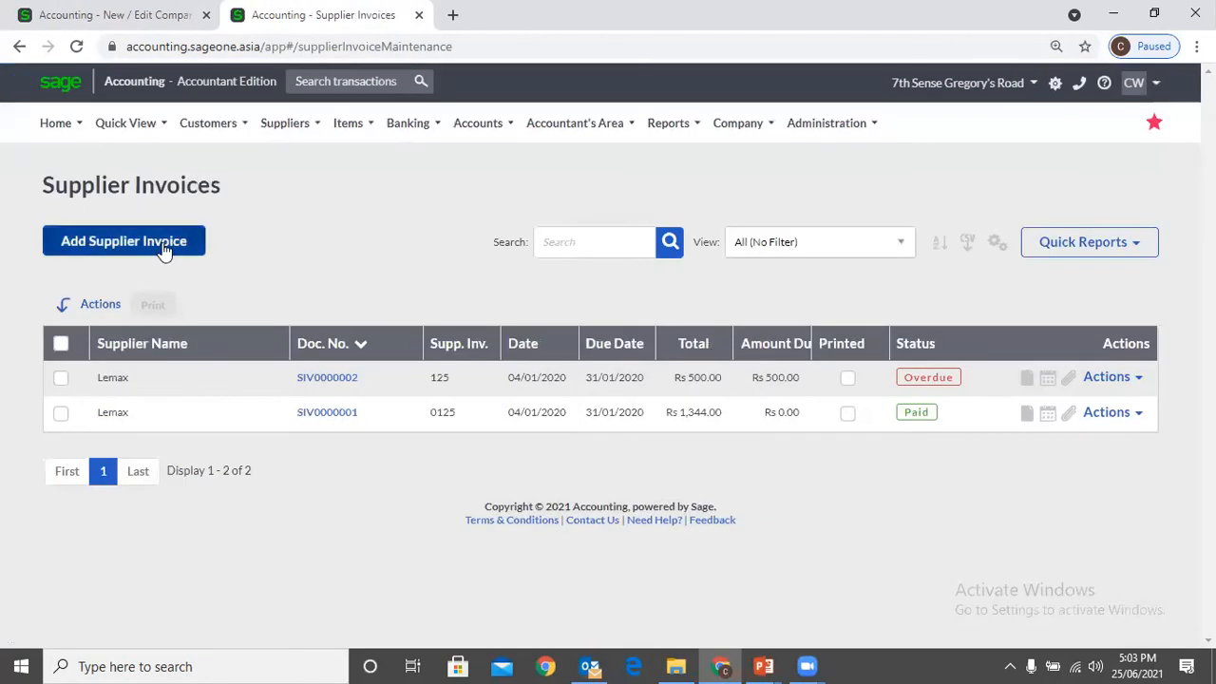
click(163, 245)
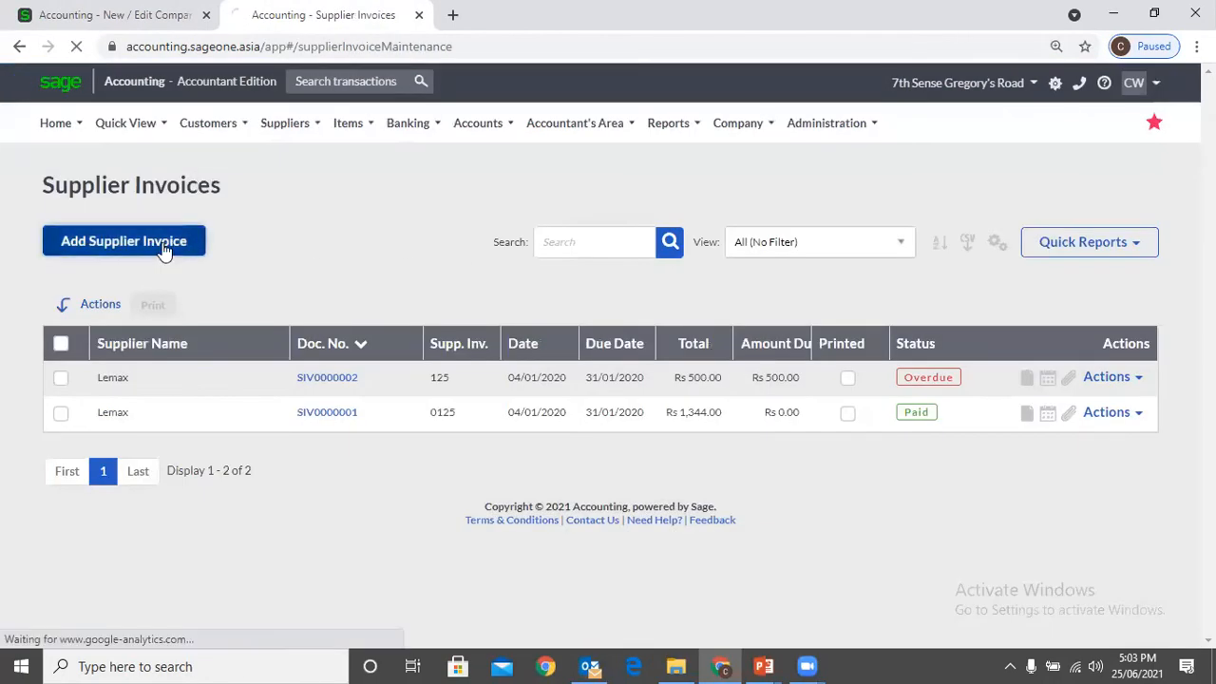
click(379, 339)
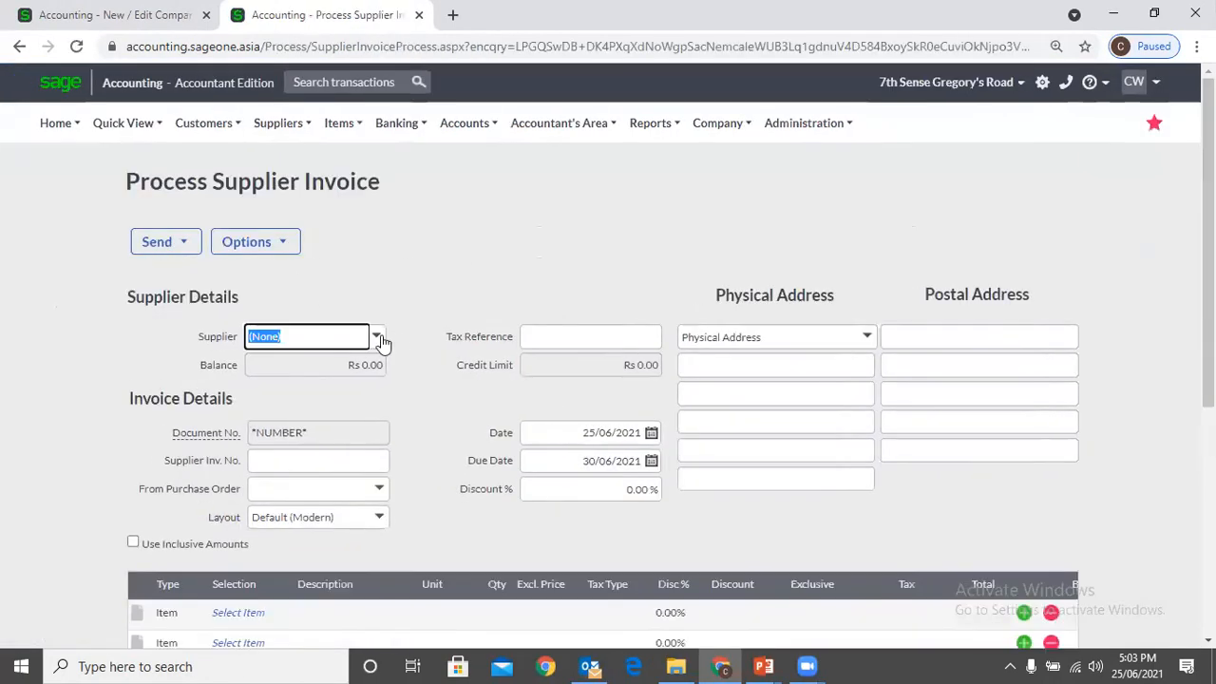
click(351, 403)
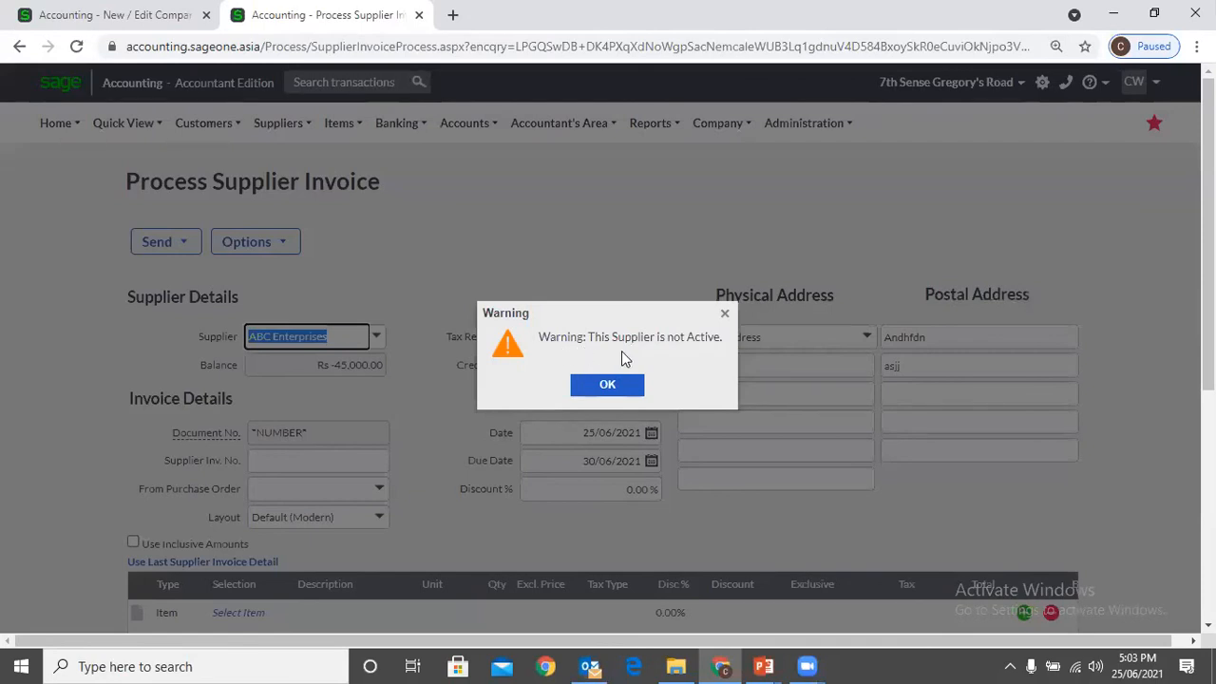
Discard the unsaved supplier invoice and close its tab, keeping the Company Settings tab open
click(128, 16)
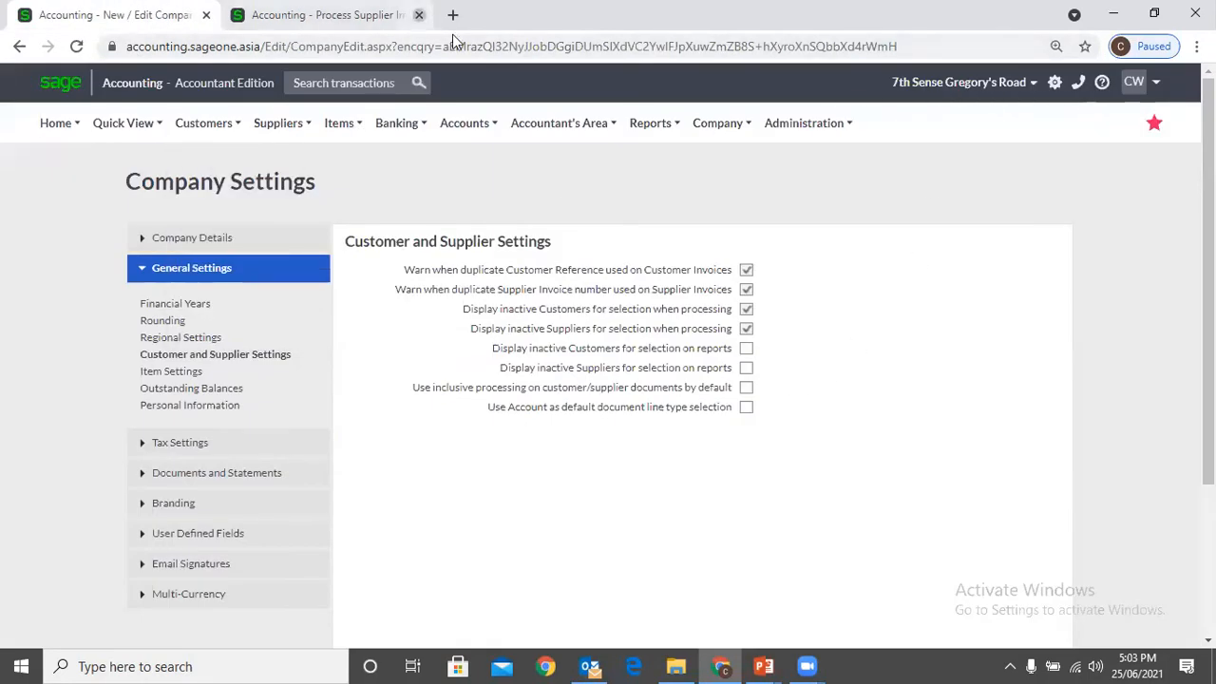
click(389, 16)
click(668, 152)
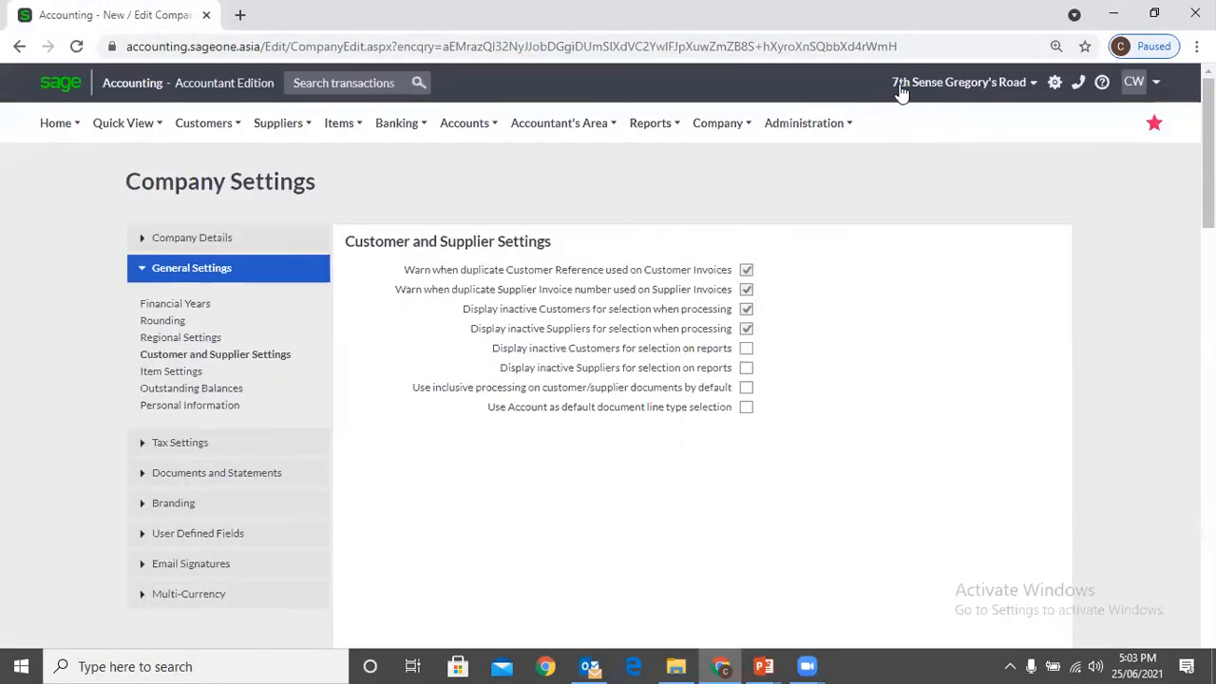
Switch back to the P W Holdings company and open its company settings
mouse_move(905, 85)
click(878, 116)
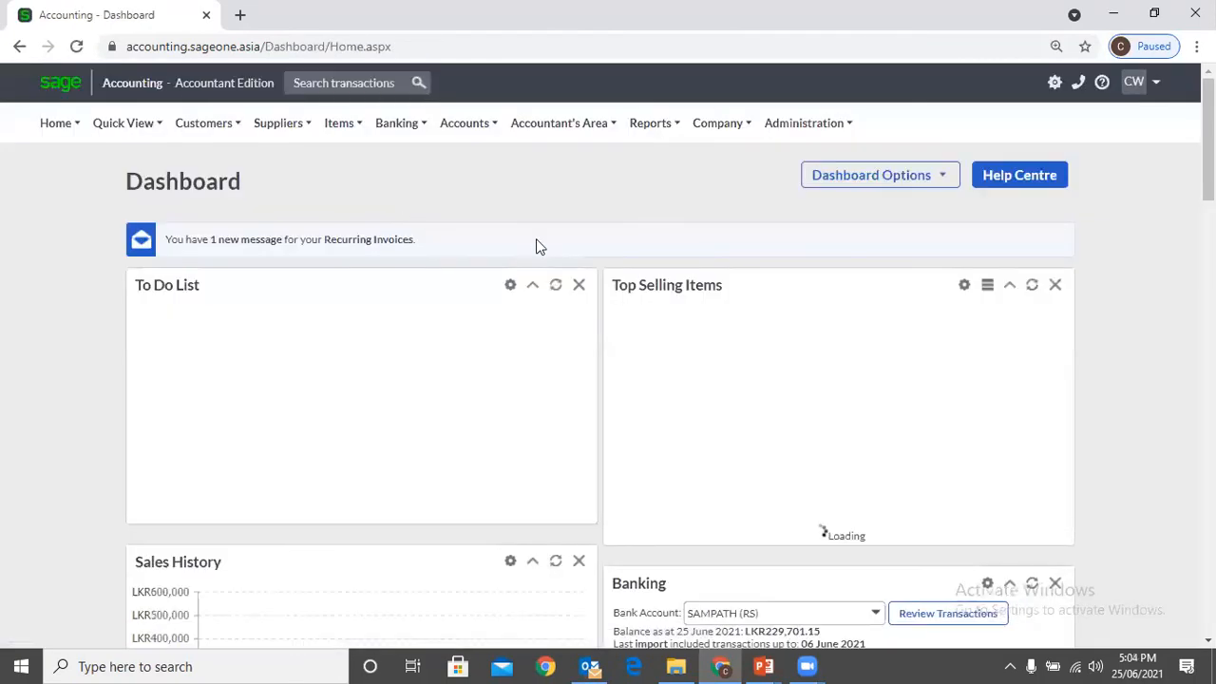
click(721, 126)
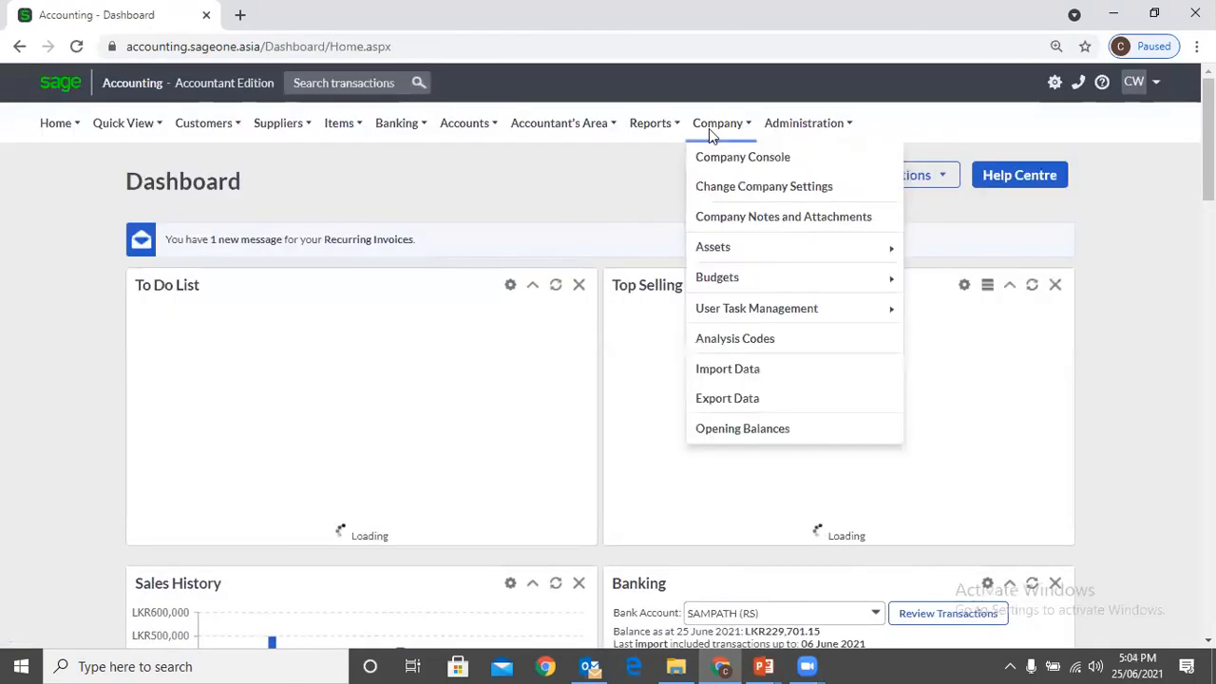
click(720, 186)
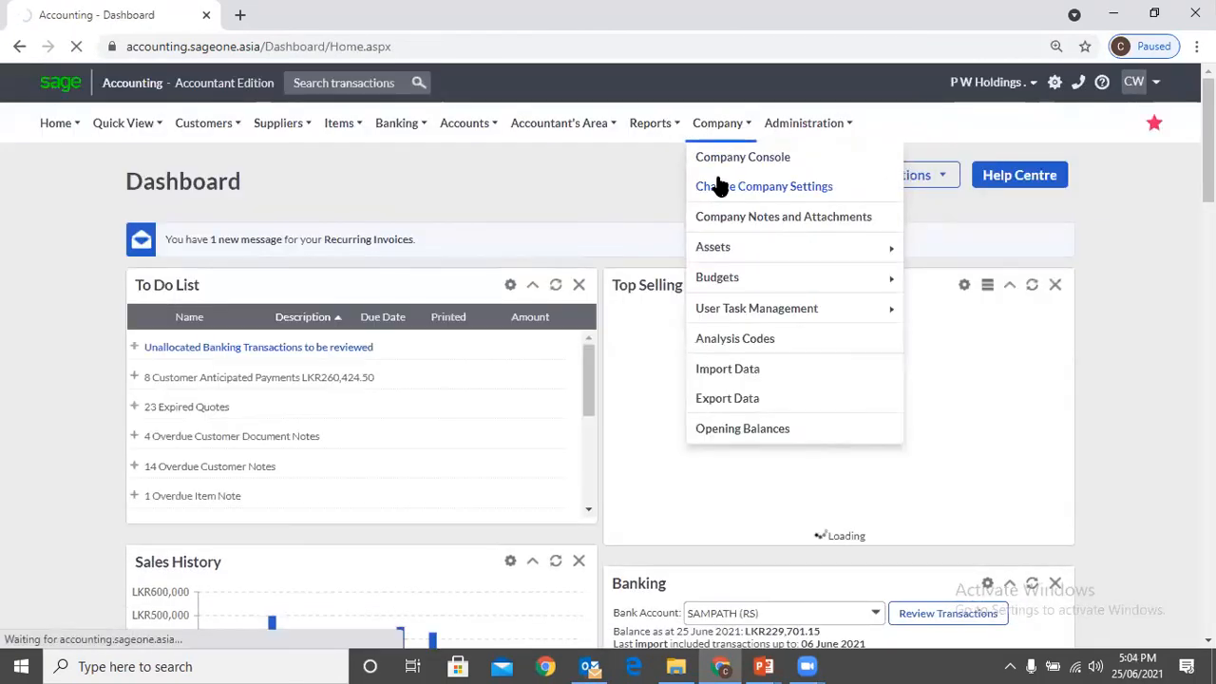